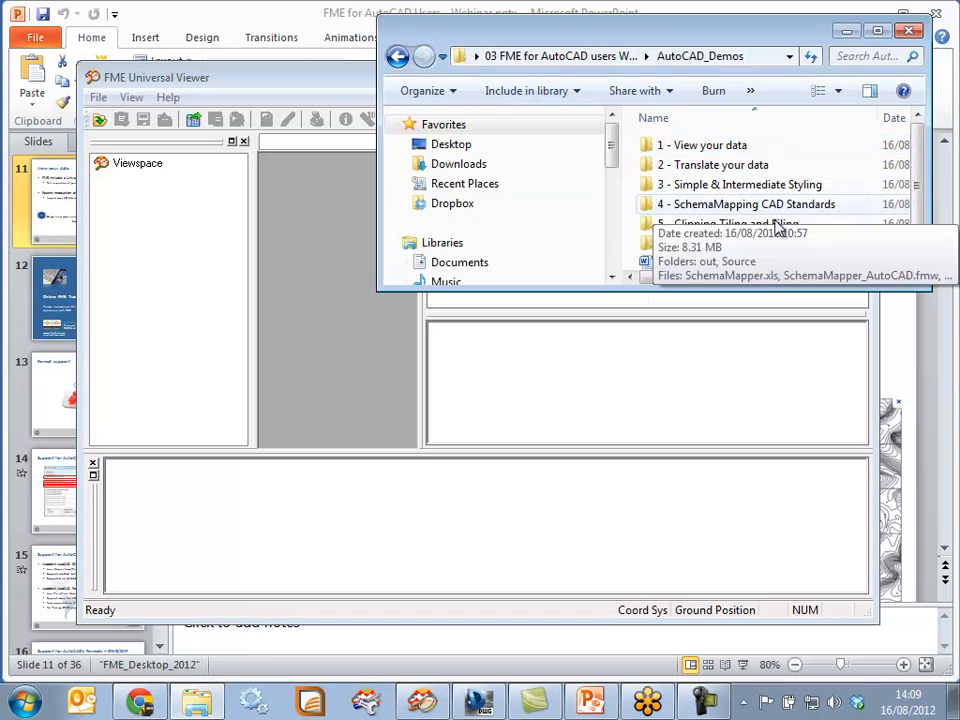
Open the "a - View multiple formats" folder inside "1 - View your data" and copy its folder path
{"action": "double_click", "coordinate": [717, 148]}
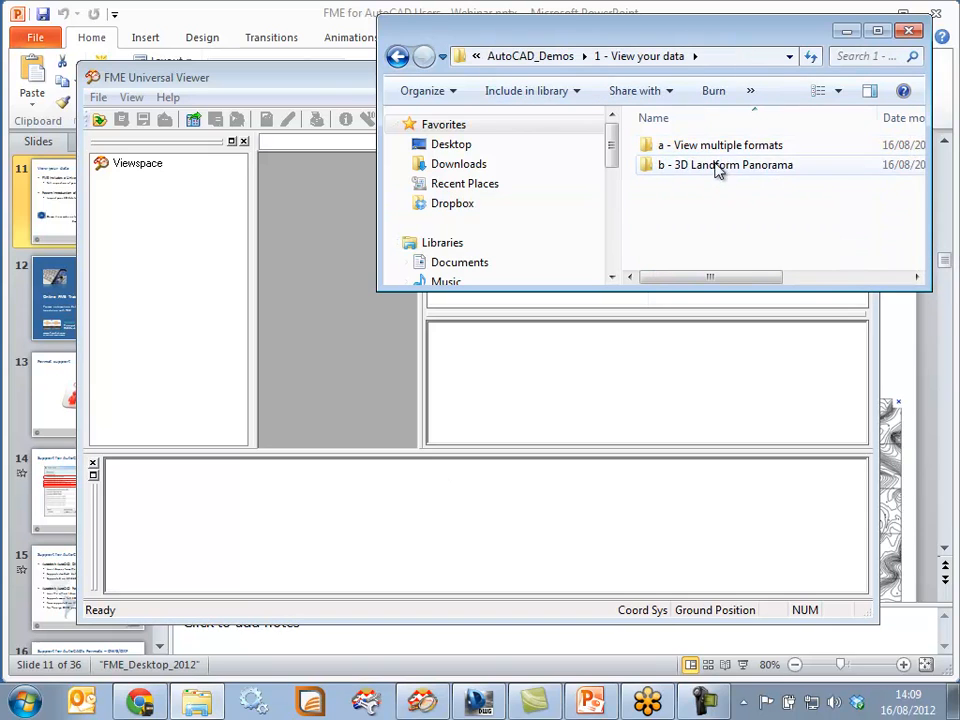
{"action": "double_click", "coordinate": [720, 147]}
{"action": "left_click", "coordinate": [740, 60]}
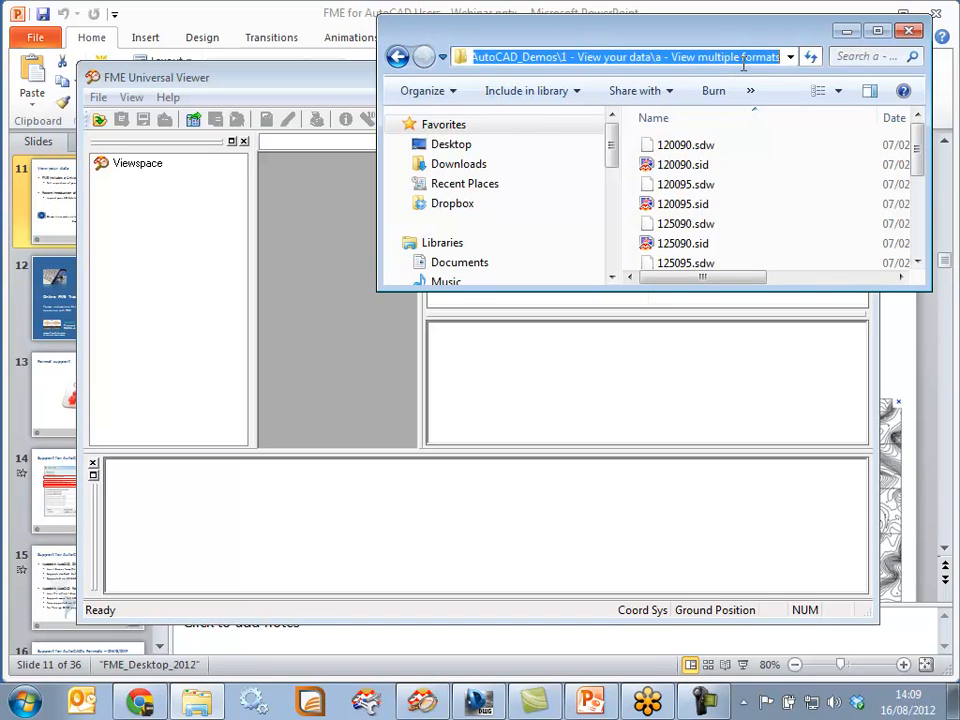
In FME Universal Viewer, open all *.sid files from the copied folder path as a LizardTech MrSID dataset
{"action": "left_click", "coordinate": [306, 276]}
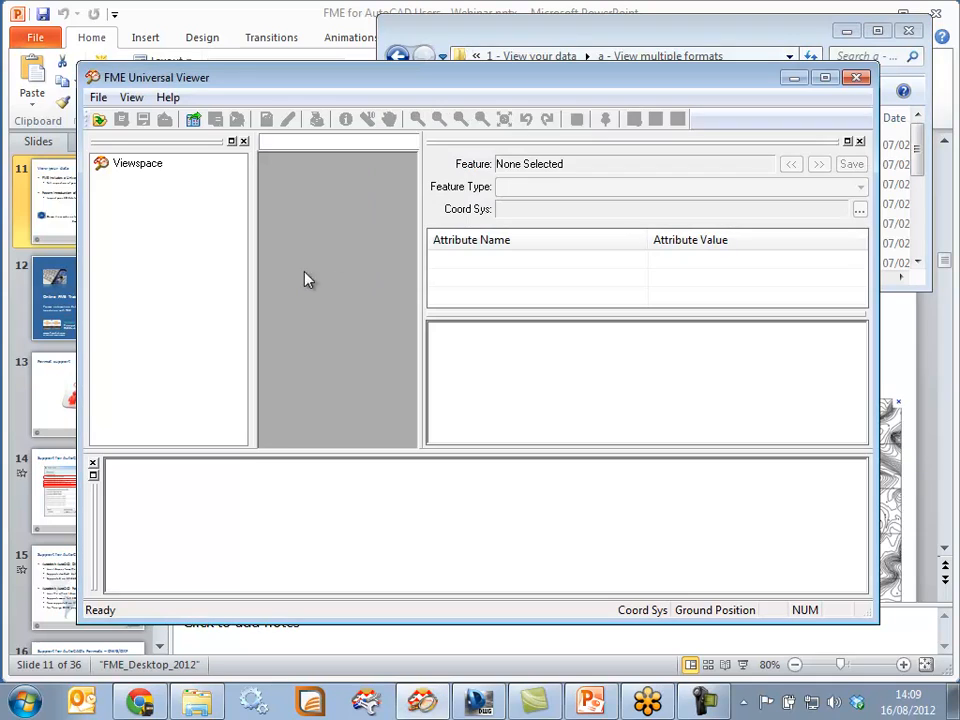
{"action": "left_click", "coordinate": [100, 119]}
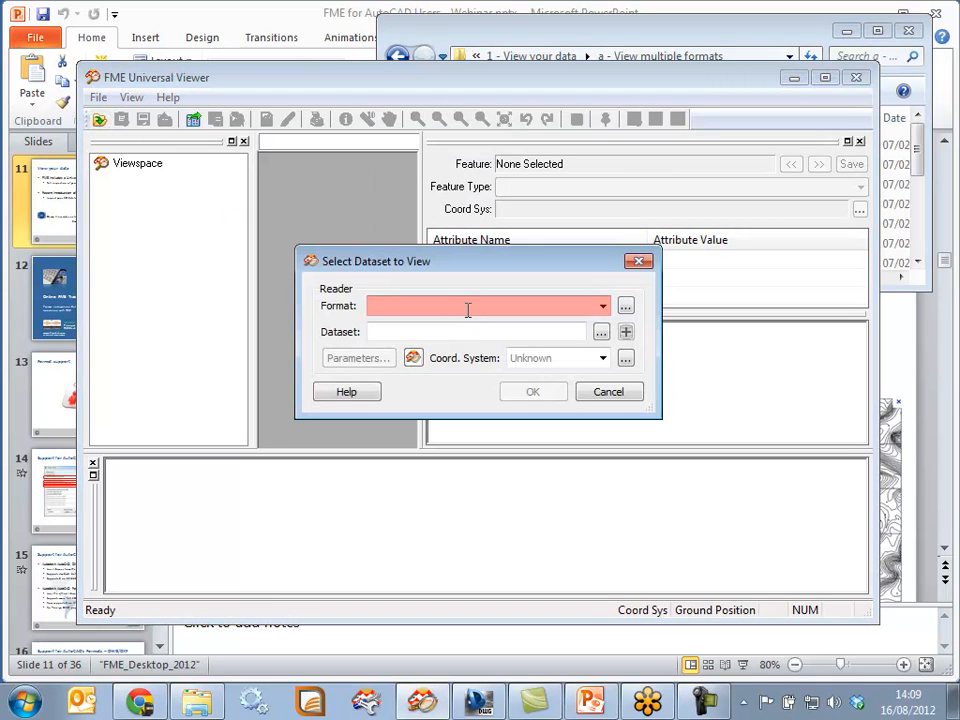
{"action": "type", "text": "mr"}
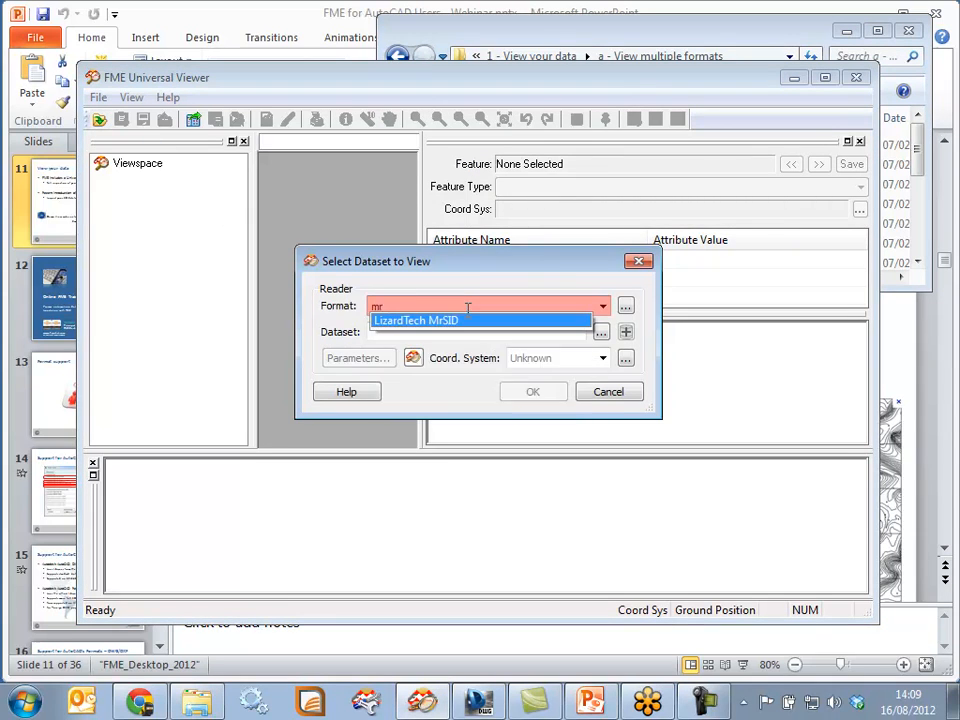
{"action": "key", "text": "Return"}
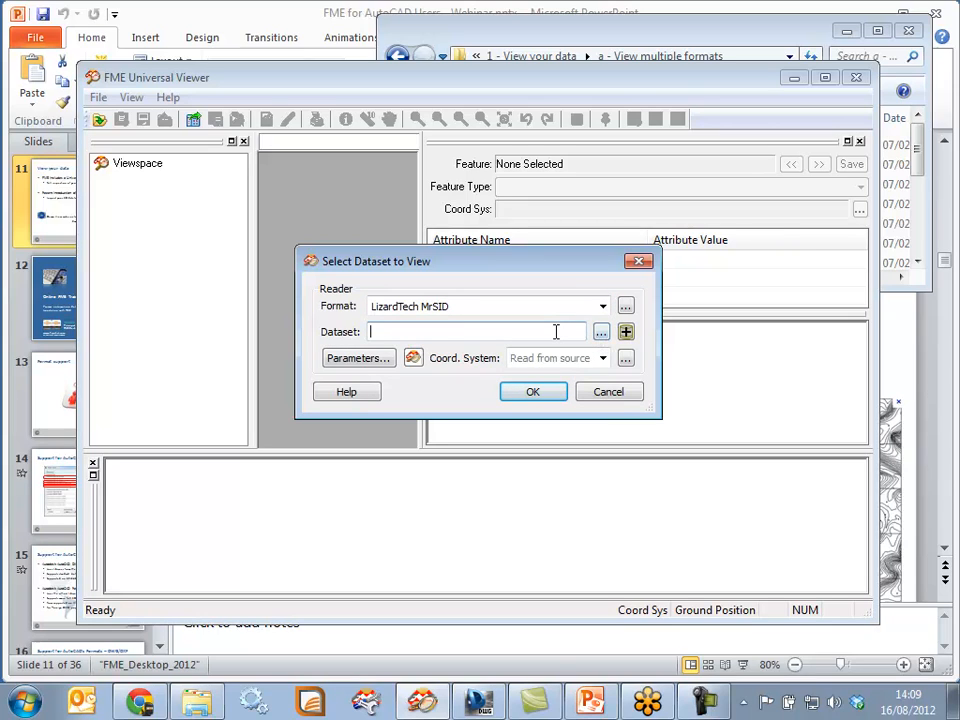
{"action": "key", "text": "ctrl+v"}
{"action": "left_click", "coordinate": [625, 332]}
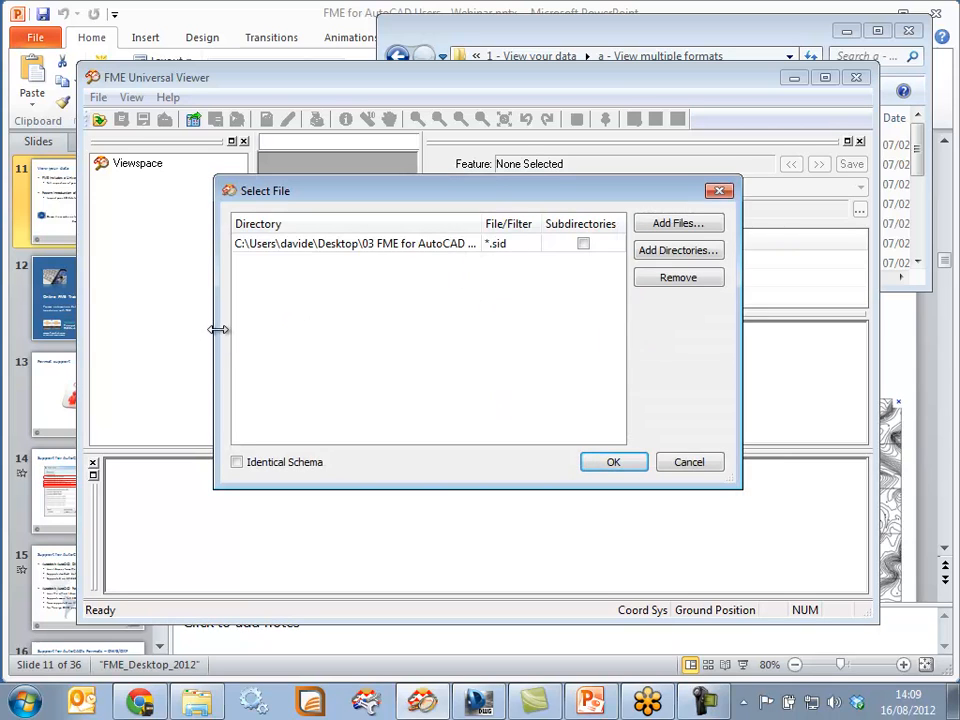
{"action": "left_click_drag", "start_coordinate": [218, 329], "coordinate": [106, 347]}
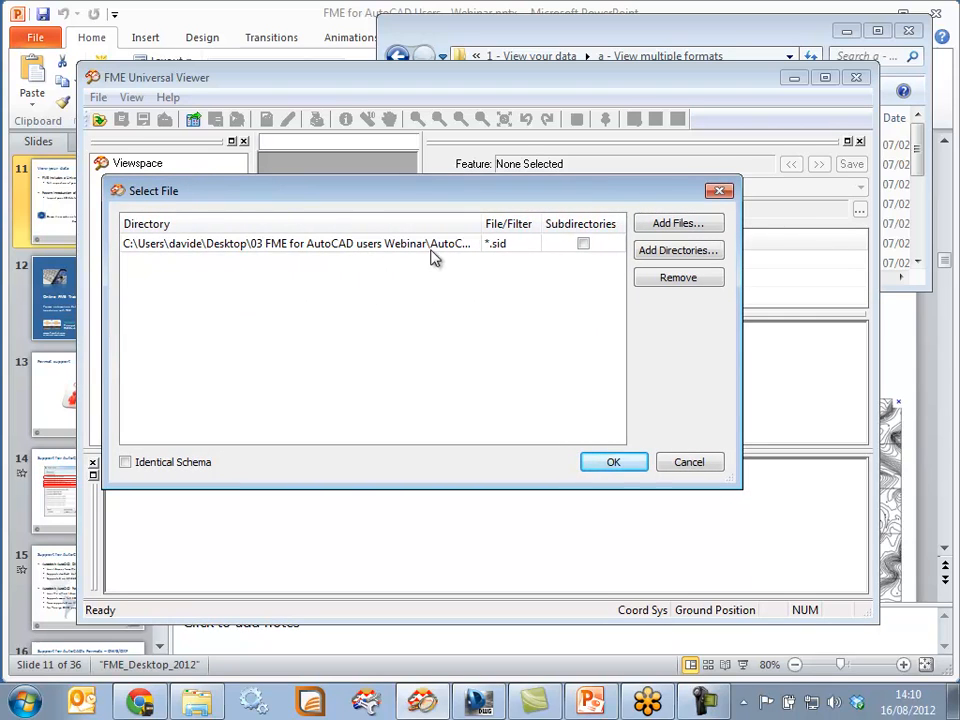
{"action": "left_click", "coordinate": [614, 464]}
{"action": "left_click", "coordinate": [515, 393]}
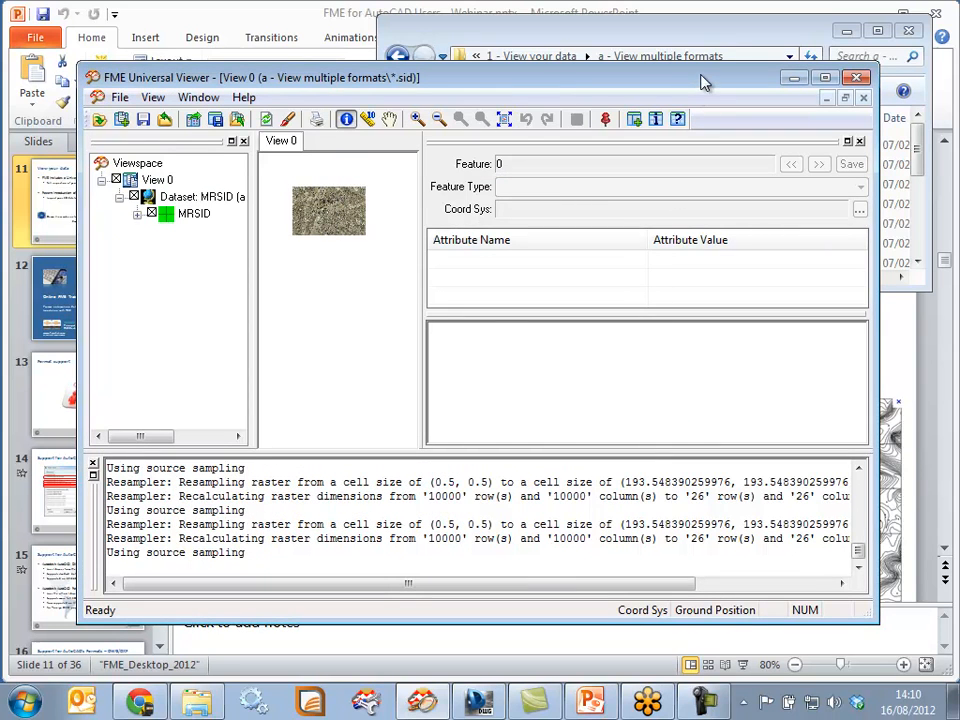
Maximize the viewer window and widen the map view around the aerial imagery by narrowing the feature information pane
{"action": "double_click", "coordinate": [530, 77]}
{"action": "left_click", "coordinate": [423, 54]}
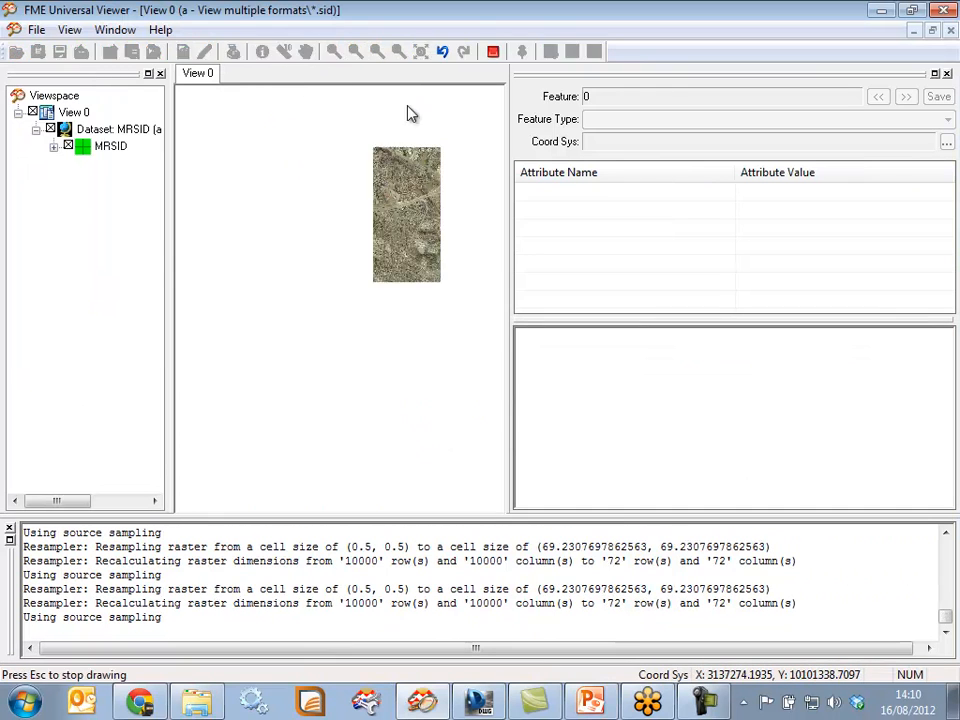
{"action": "left_click", "coordinate": [333, 53]}
{"action": "left_click_drag", "start_coordinate": [238, 158], "coordinate": [433, 280]}
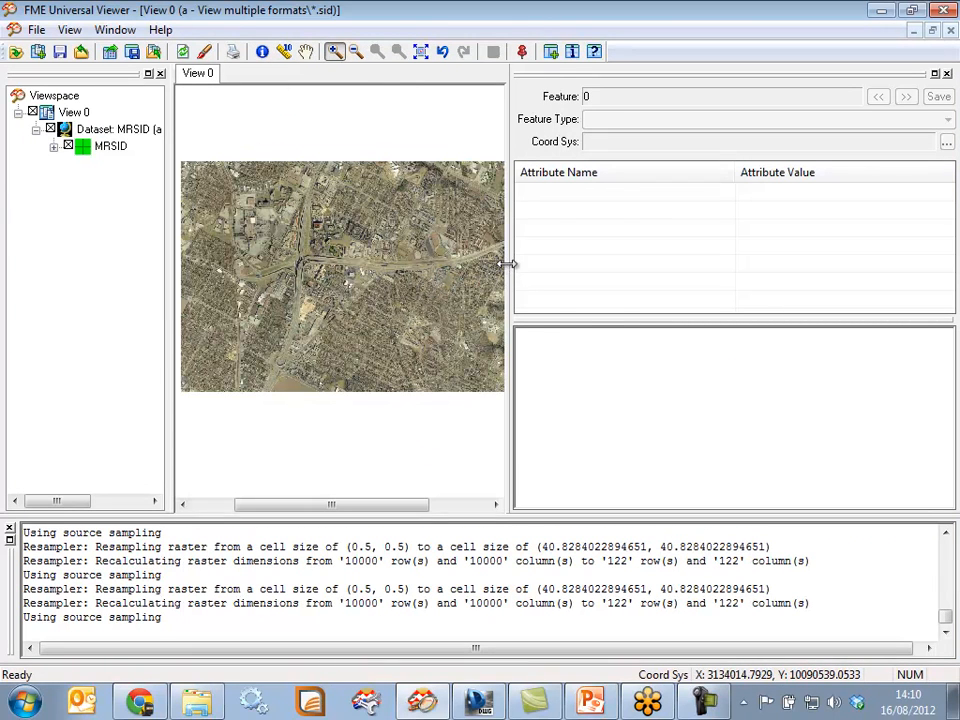
{"action": "left_click_drag", "start_coordinate": [506, 264], "coordinate": [737, 318]}
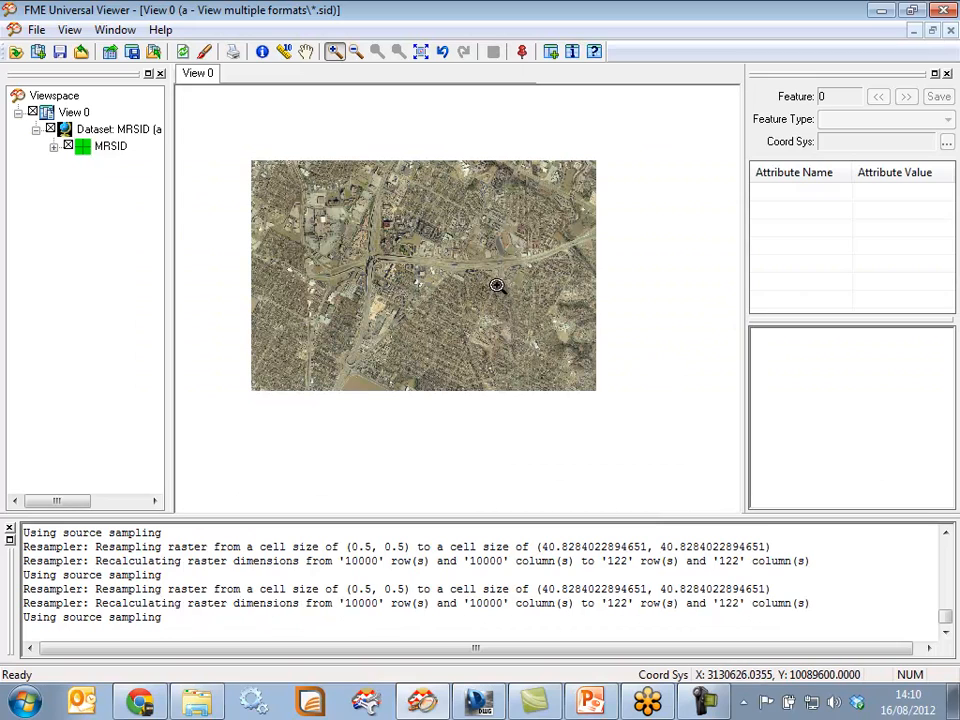
Add parcel_L26.mif to the current view as a MapInfo MIF/MID dataset
{"action": "left_click", "coordinate": [38, 51]}
{"action": "left_click", "coordinate": [524, 306]}
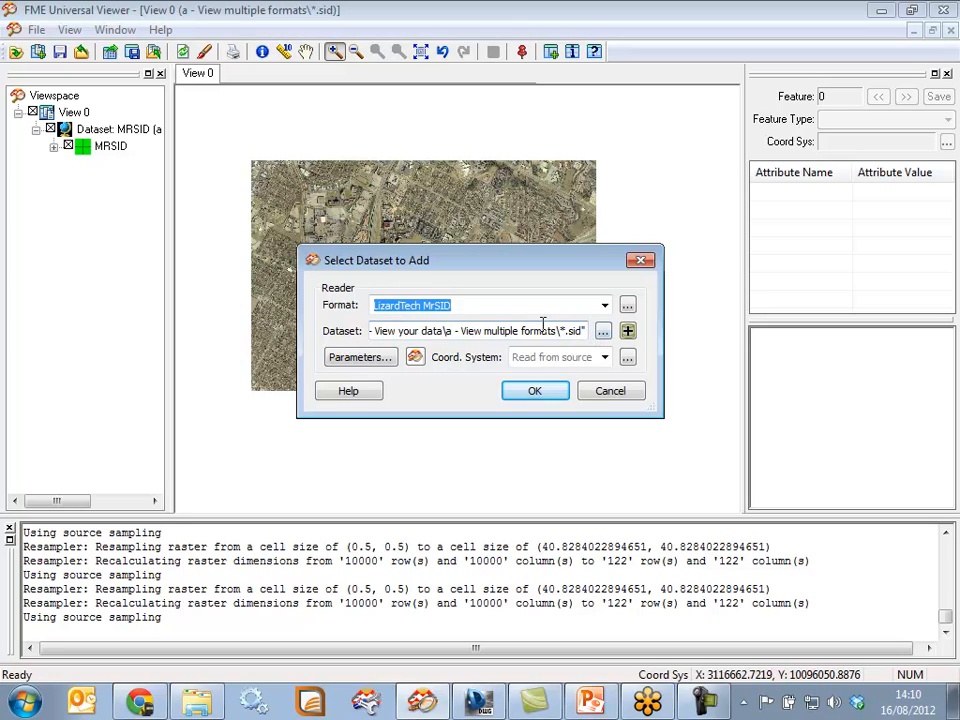
{"action": "key", "text": "BackSpace"}
{"action": "left_click", "coordinate": [518, 298]}
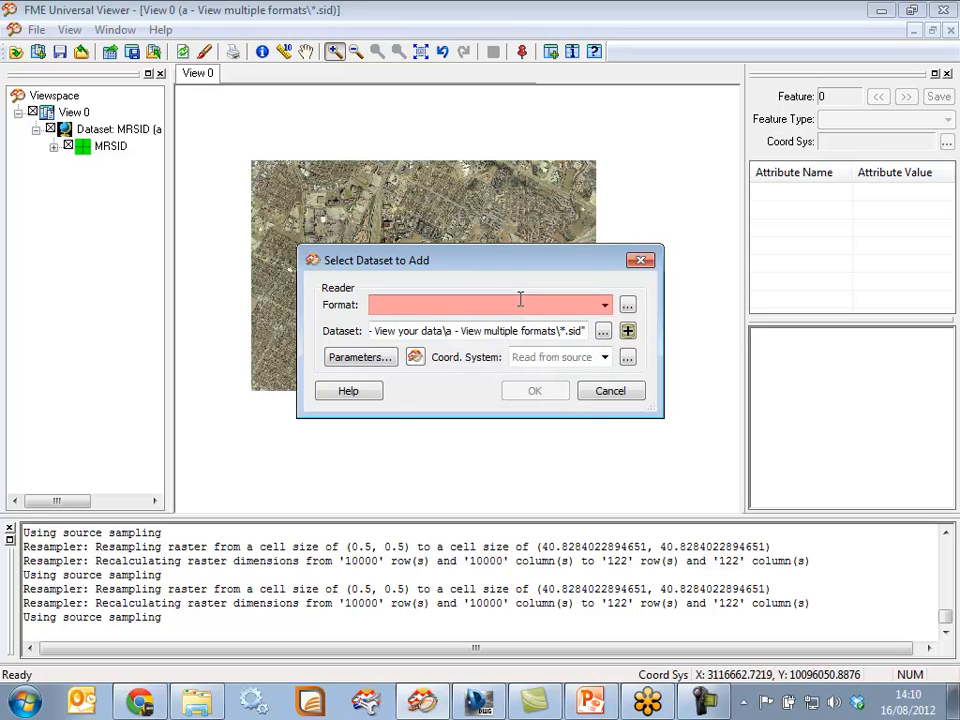
{"action": "type", "text": "mif"}
{"action": "key", "text": "Return"}
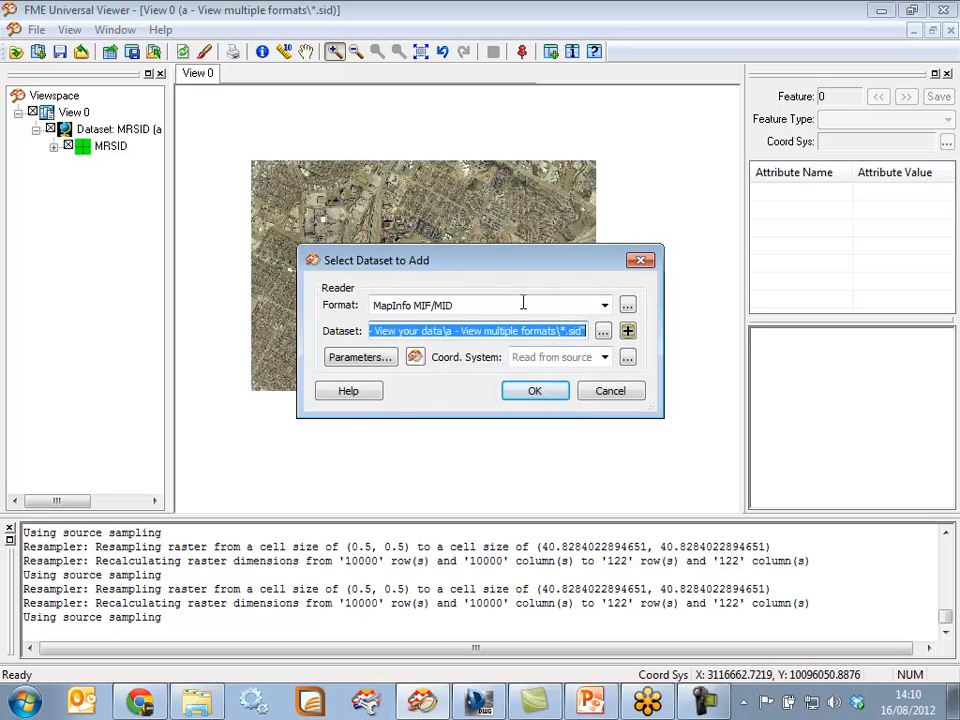
{"action": "left_click", "coordinate": [604, 333]}
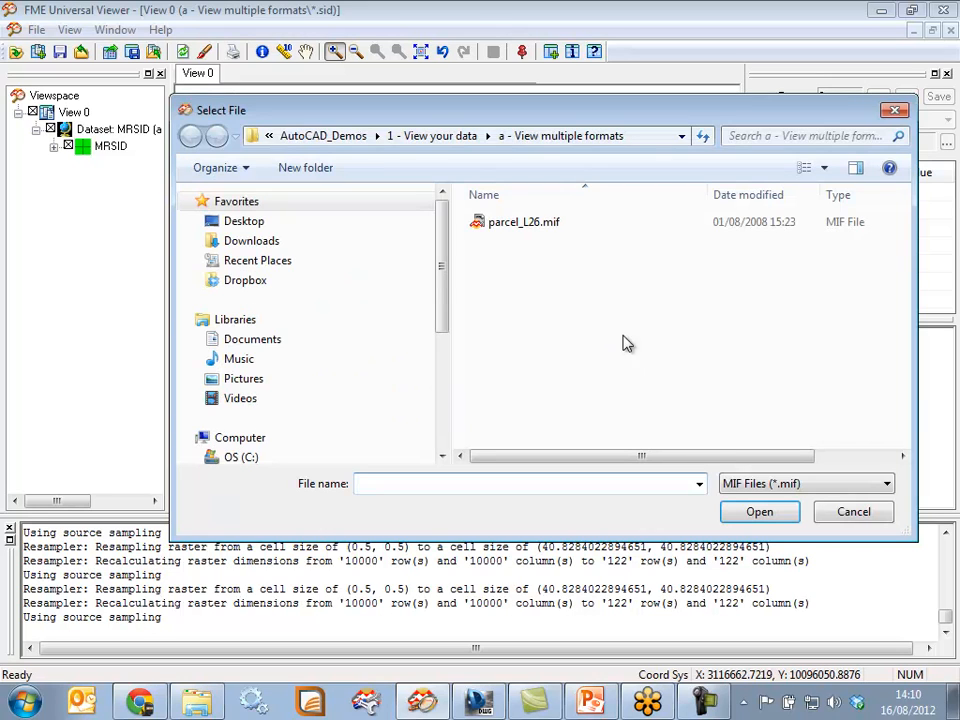
{"action": "left_click", "coordinate": [546, 224]}
{"action": "left_click", "coordinate": [757, 514]}
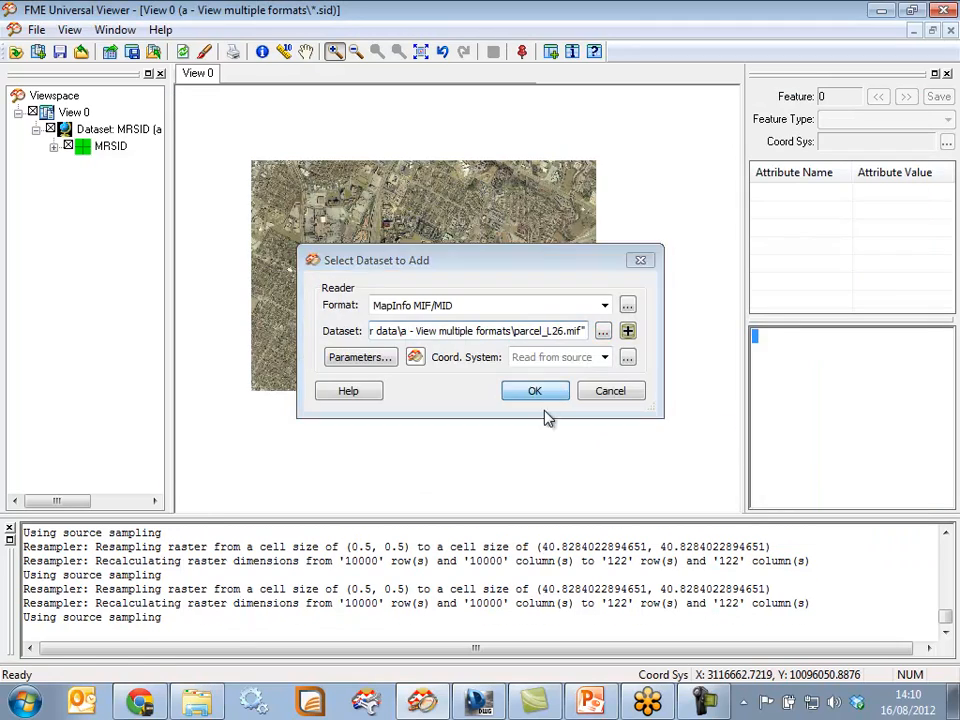
{"action": "left_click", "coordinate": [540, 398]}
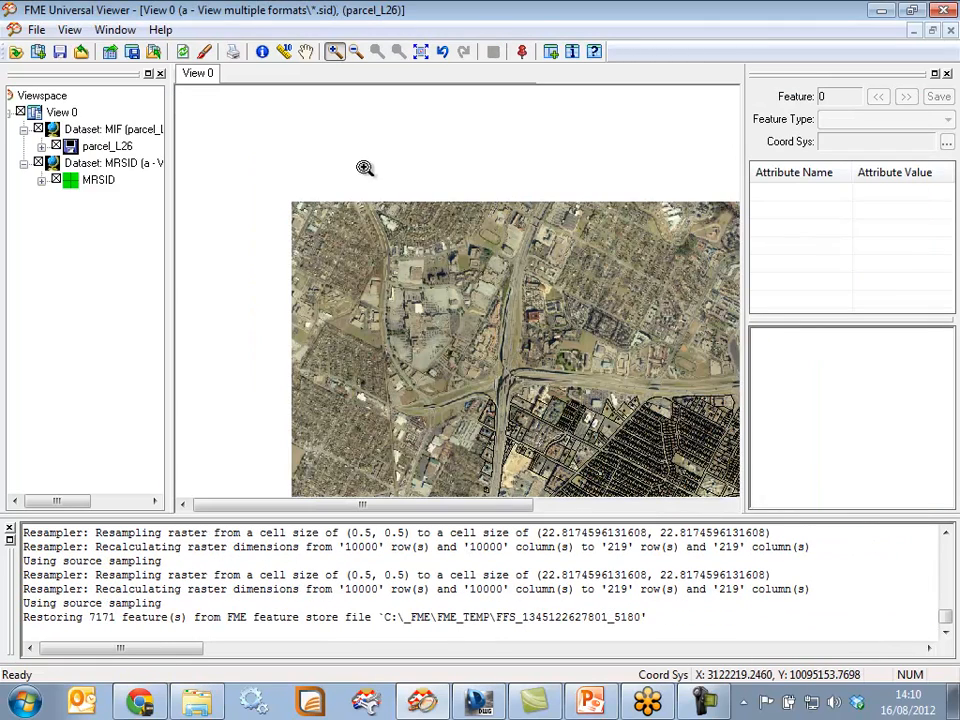
Inspect the parcel boundaries over the aerial imagery at street level and hide the MRSID layer
{"action": "left_click", "coordinate": [419, 54]}
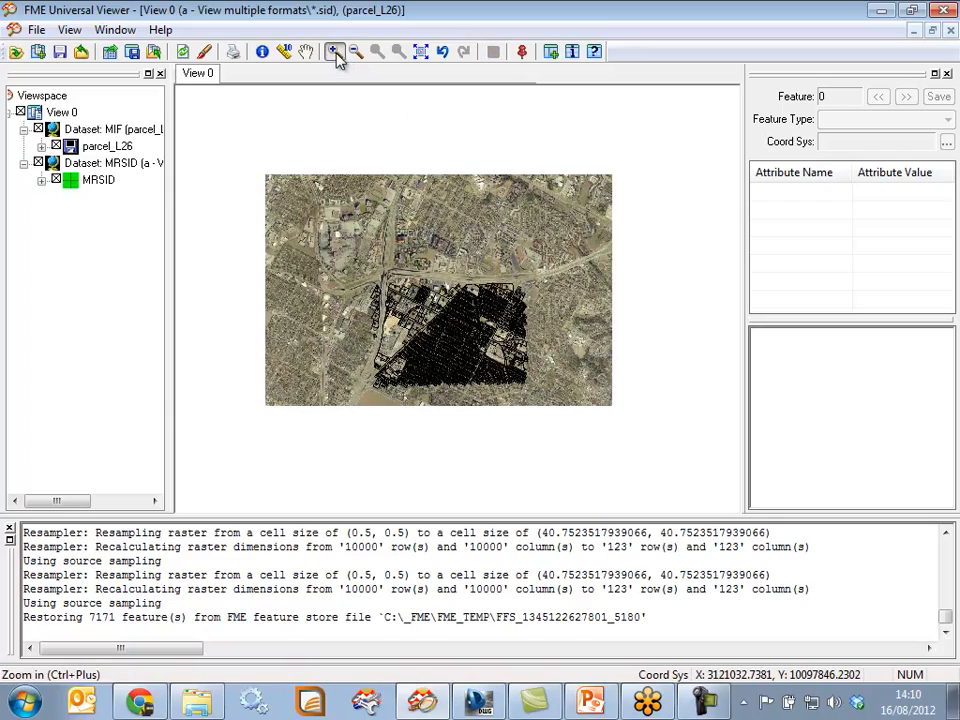
{"action": "left_click", "coordinate": [336, 53]}
{"action": "left_click_drag", "start_coordinate": [370, 285], "coordinate": [485, 368]}
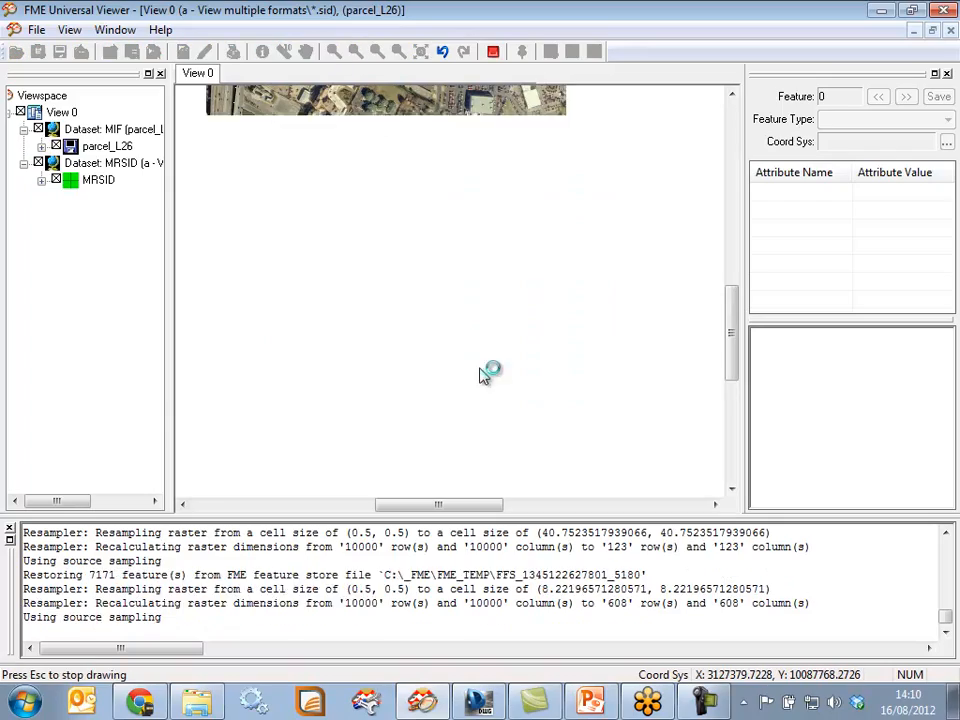
{"action": "left_click", "coordinate": [459, 295]}
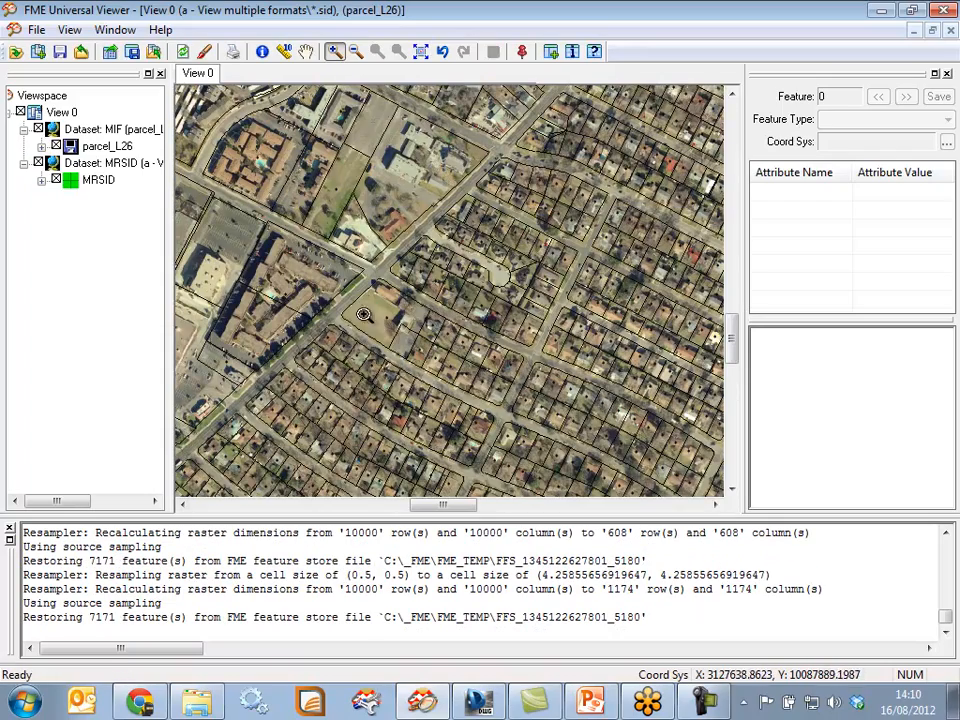
{"action": "left_click", "coordinate": [56, 179]}
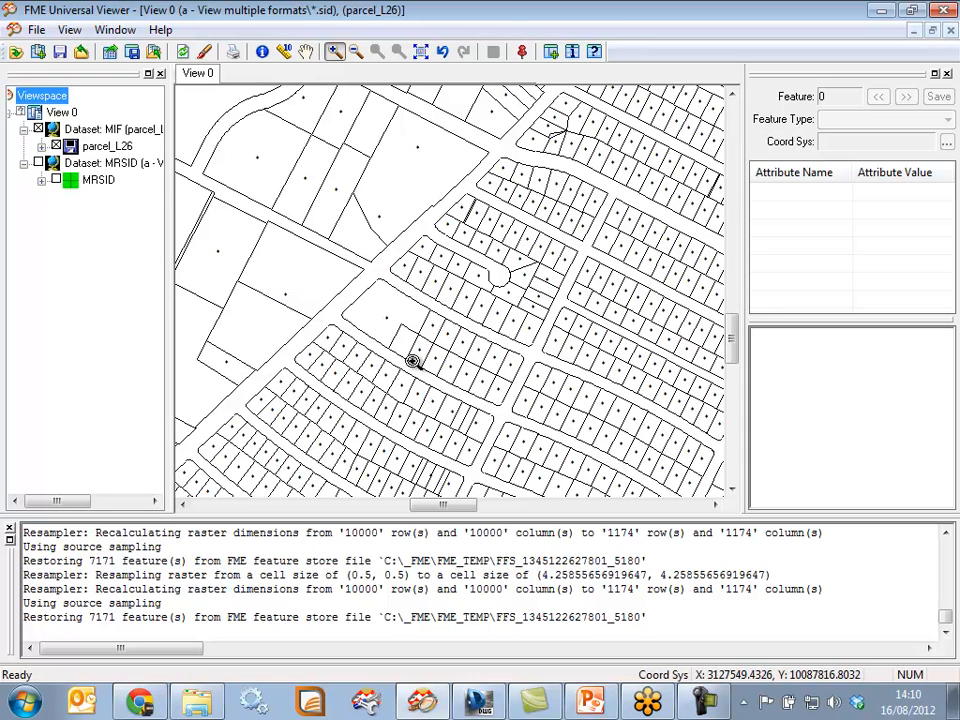
Add distribution_L26.dwg to the current view as an Autodesk AutoCAD DWG/DXF dataset
{"action": "left_click", "coordinate": [40, 54]}
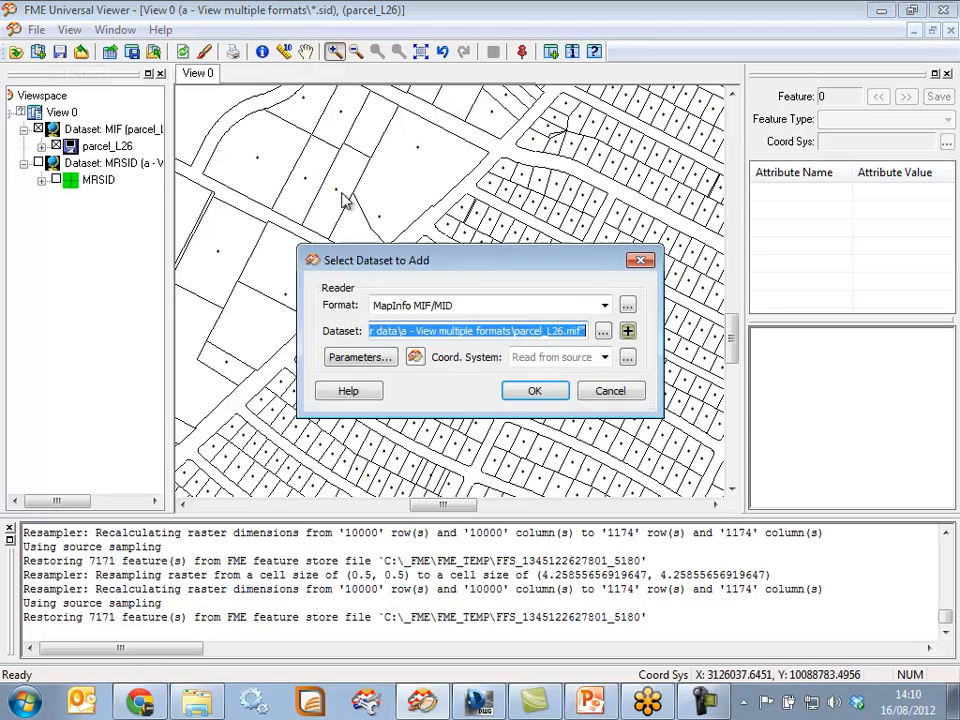
{"action": "left_click", "coordinate": [516, 308]}
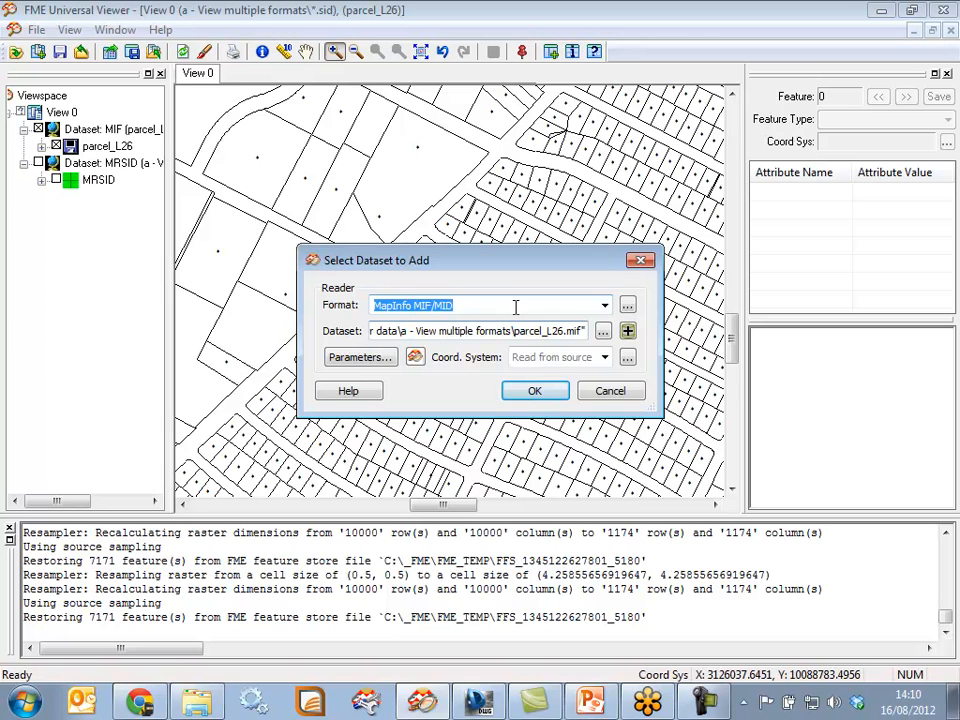
{"action": "type", "text": "au"}
{"action": "key", "text": "Down"}
{"action": "key", "text": "Tab"}
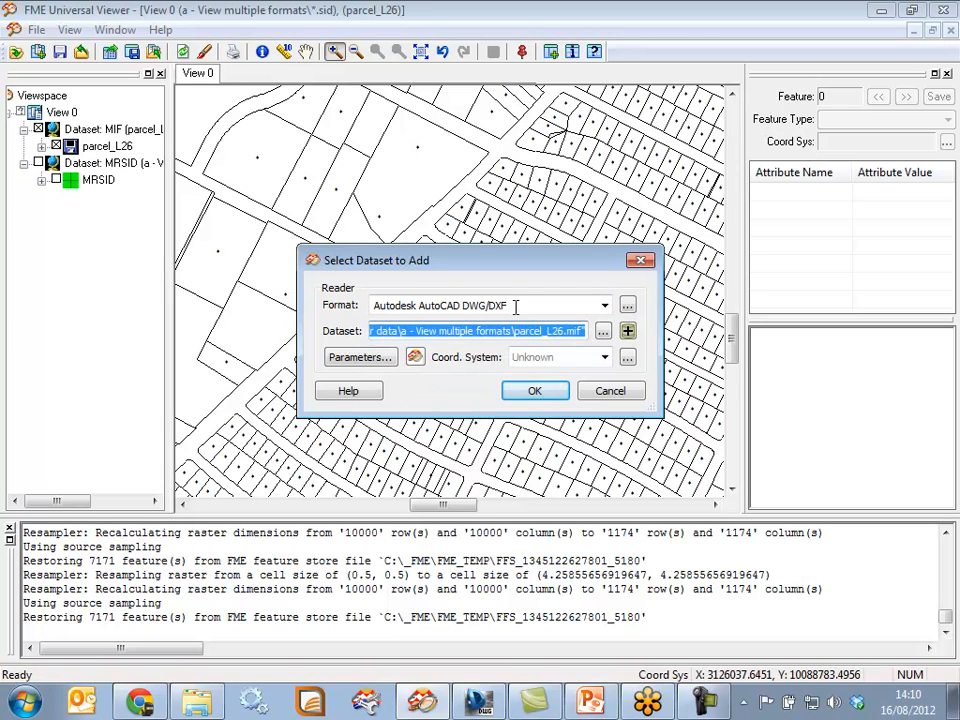
{"action": "left_click", "coordinate": [604, 332]}
{"action": "left_click", "coordinate": [540, 222]}
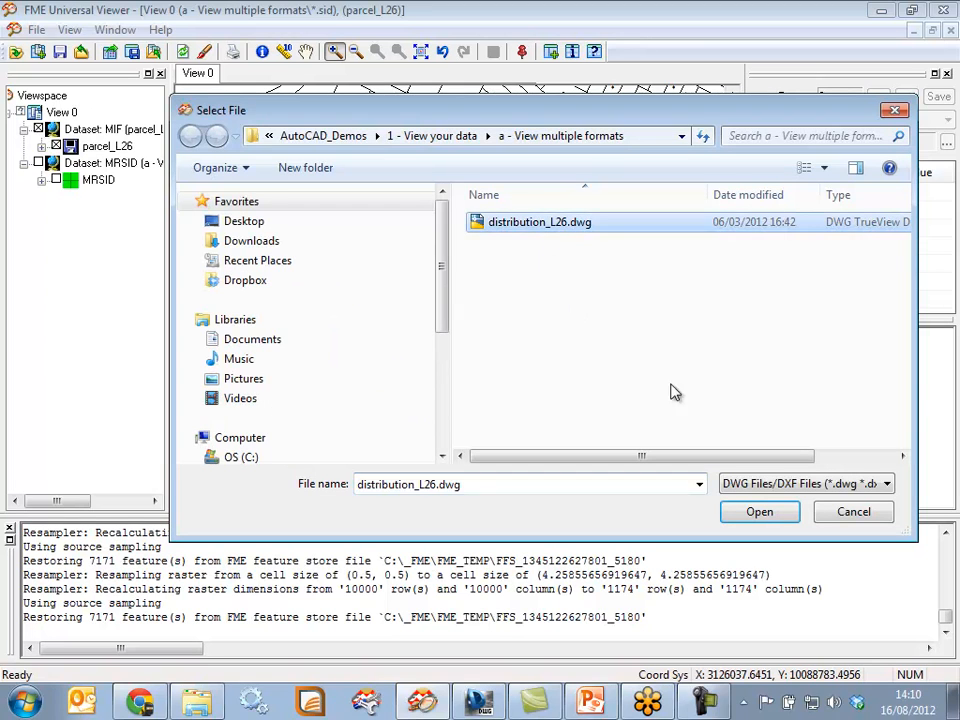
{"action": "left_click", "coordinate": [752, 512]}
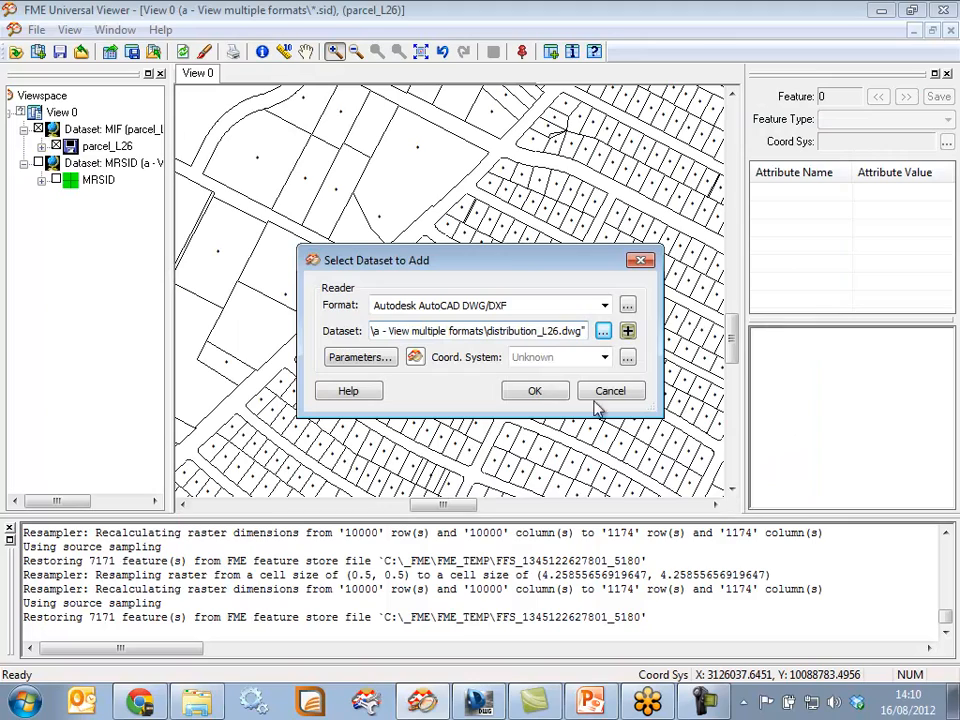
{"action": "left_click", "coordinate": [536, 394]}
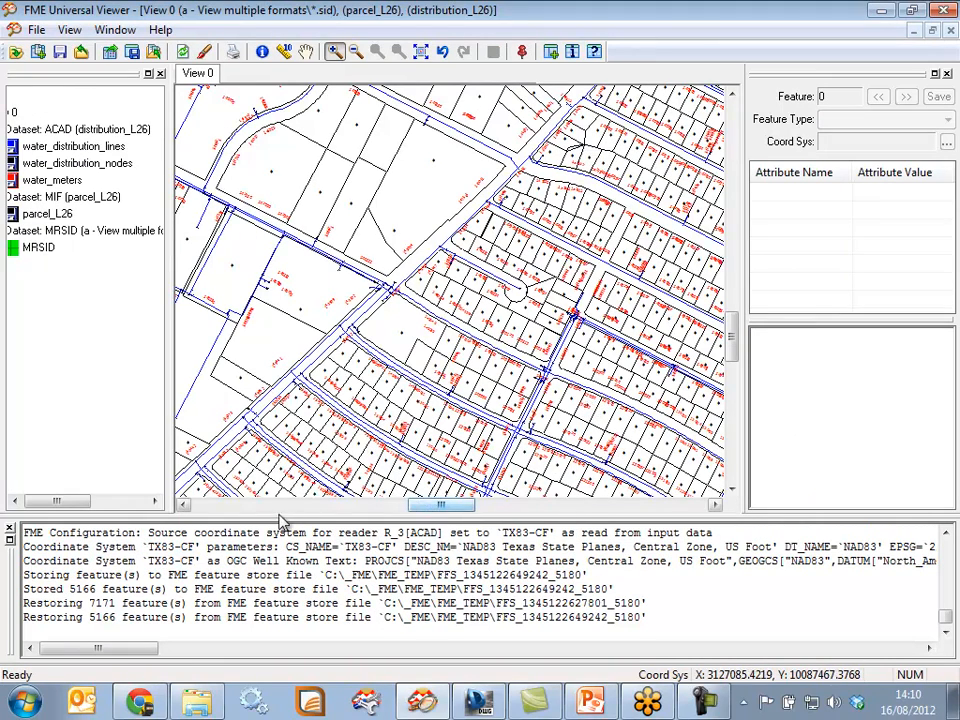
Widen the dataset tree to show full names and turn the MRSID imagery back on beneath the vector data
{"action": "left_click", "coordinate": [58, 505]}
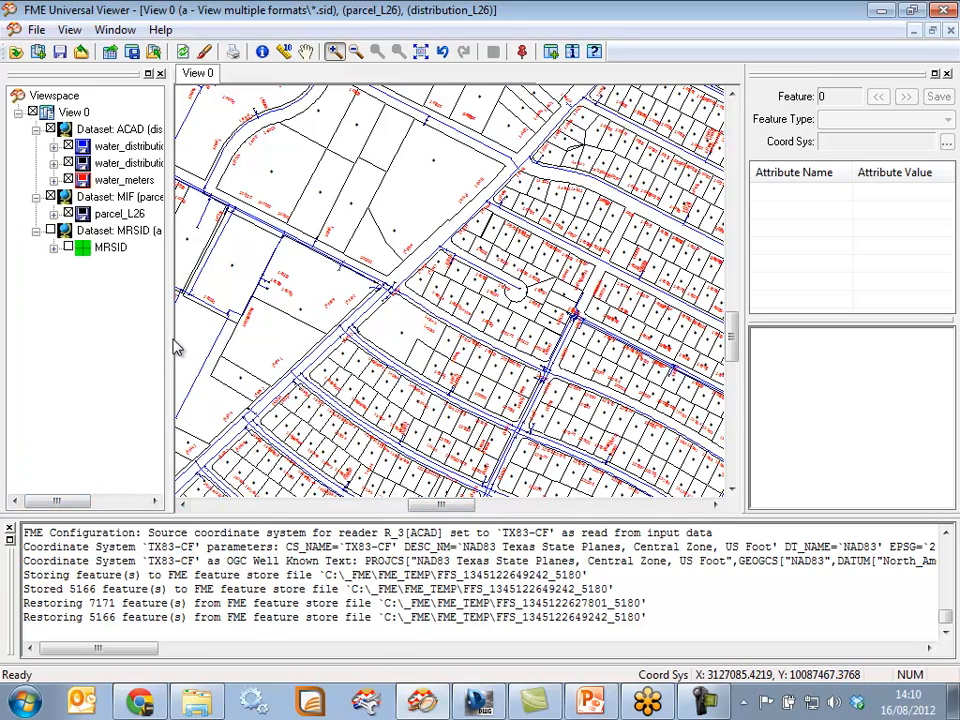
{"action": "left_click_drag", "start_coordinate": [174, 343], "coordinate": [284, 340]}
{"action": "left_click", "coordinate": [112, 230]}
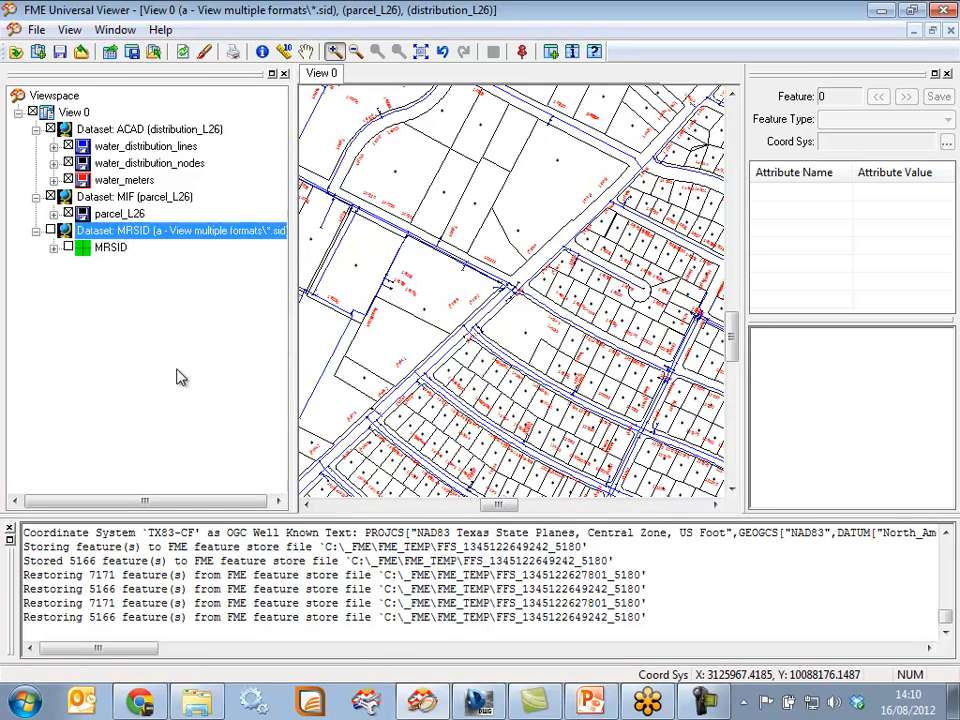
{"action": "left_click", "coordinate": [50, 230]}
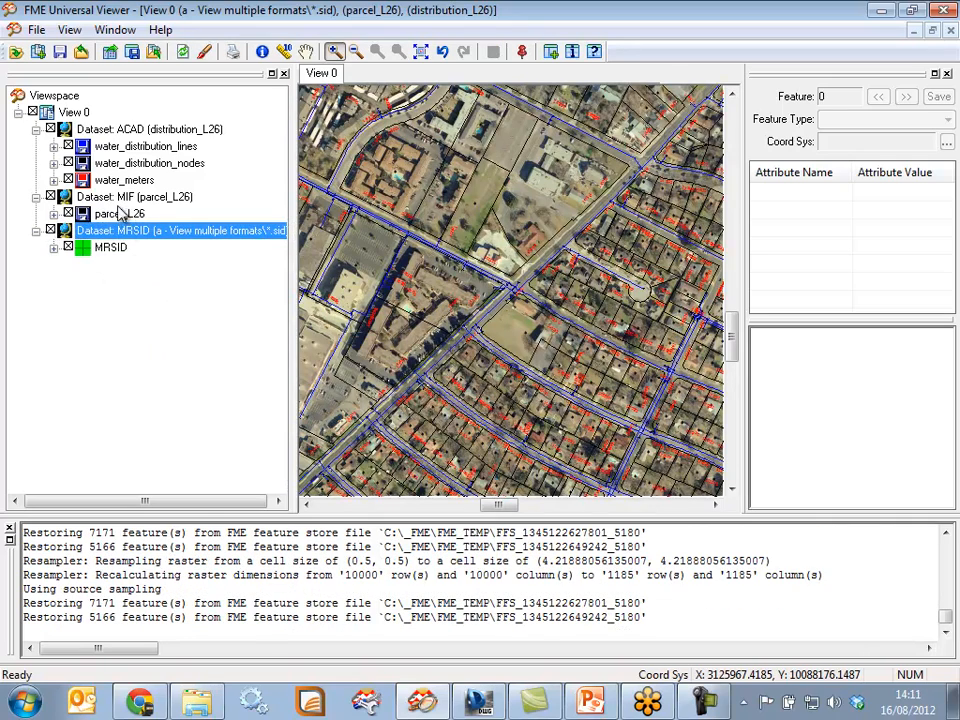
{"action": "left_click", "coordinate": [133, 131]}
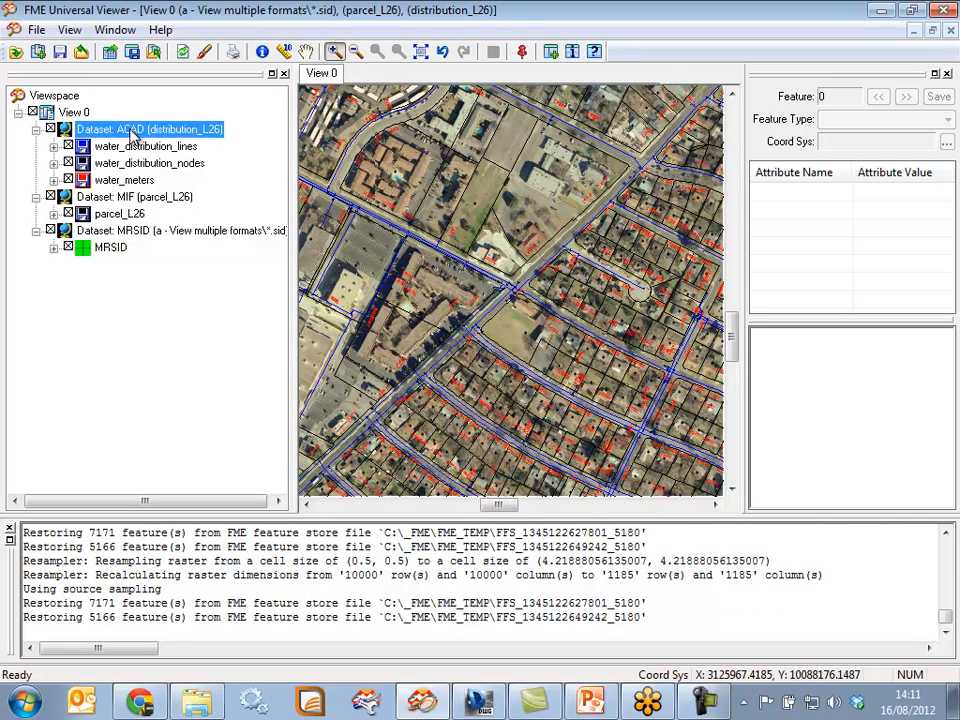
Hide the MRSID imagery and the water_meters layer to examine the water distribution network and parcels near the main road junction
{"action": "left_click", "coordinate": [50, 231]}
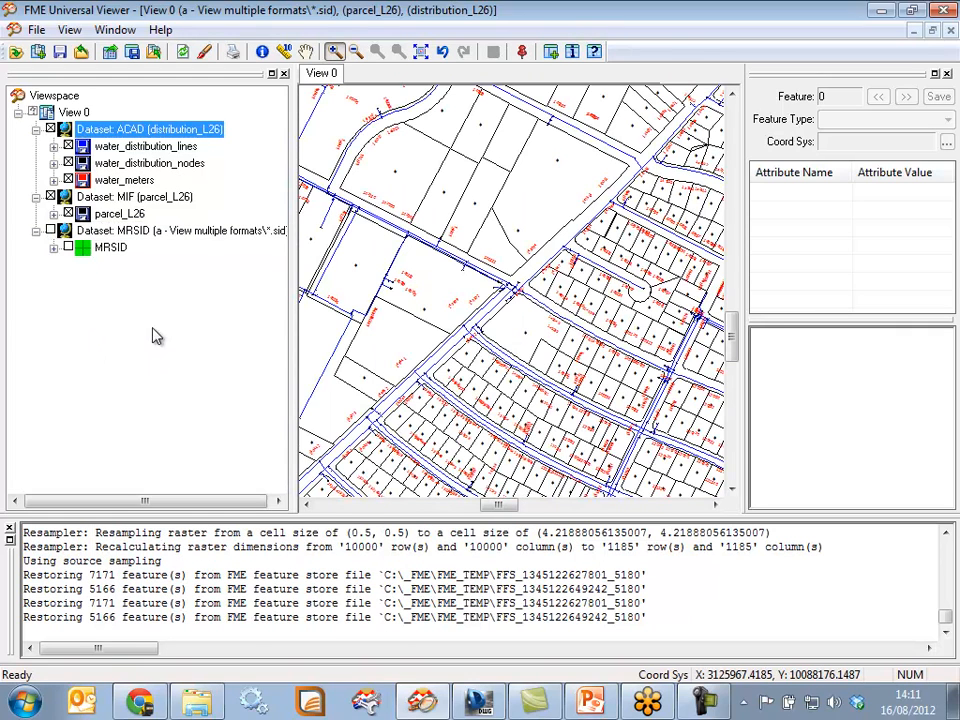
{"action": "left_click", "coordinate": [68, 180]}
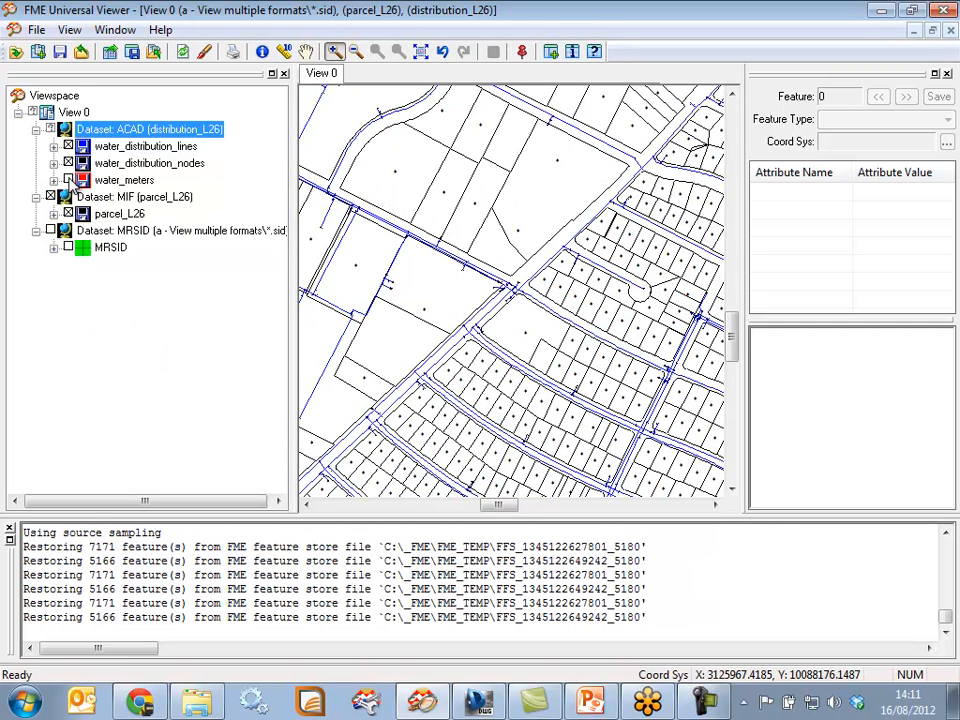
{"action": "left_click_drag", "start_coordinate": [417, 236], "coordinate": [641, 403]}
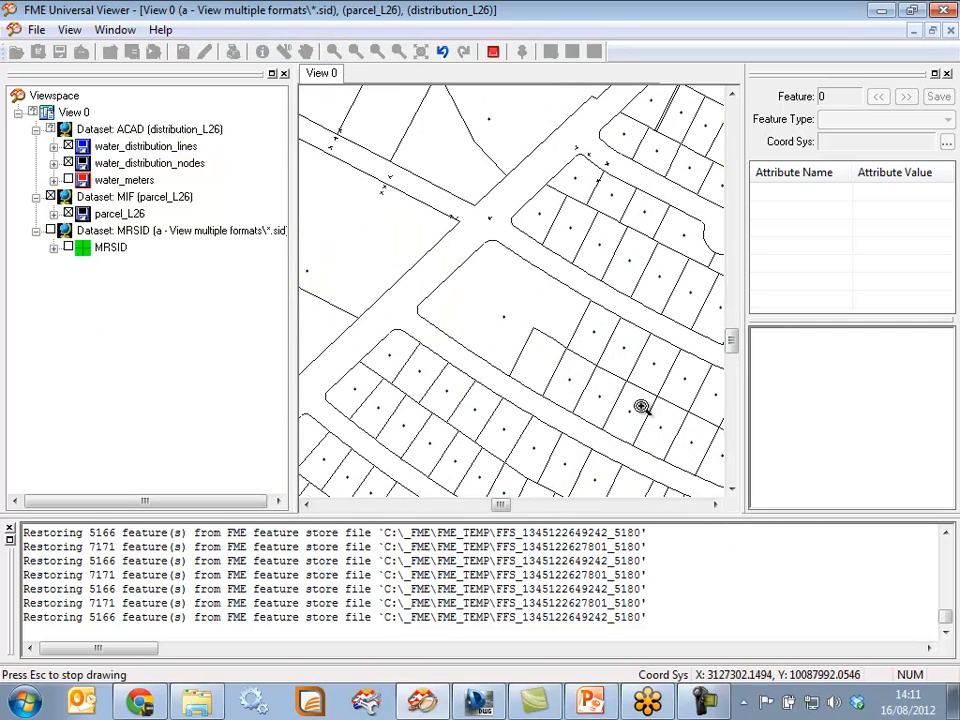
Hide the parcel_L26 dataset and display all three layers of the distribution_L26 dataset, including water_meters, close up at the main road junction
{"action": "left_click_drag", "start_coordinate": [456, 180], "coordinate": [624, 336]}
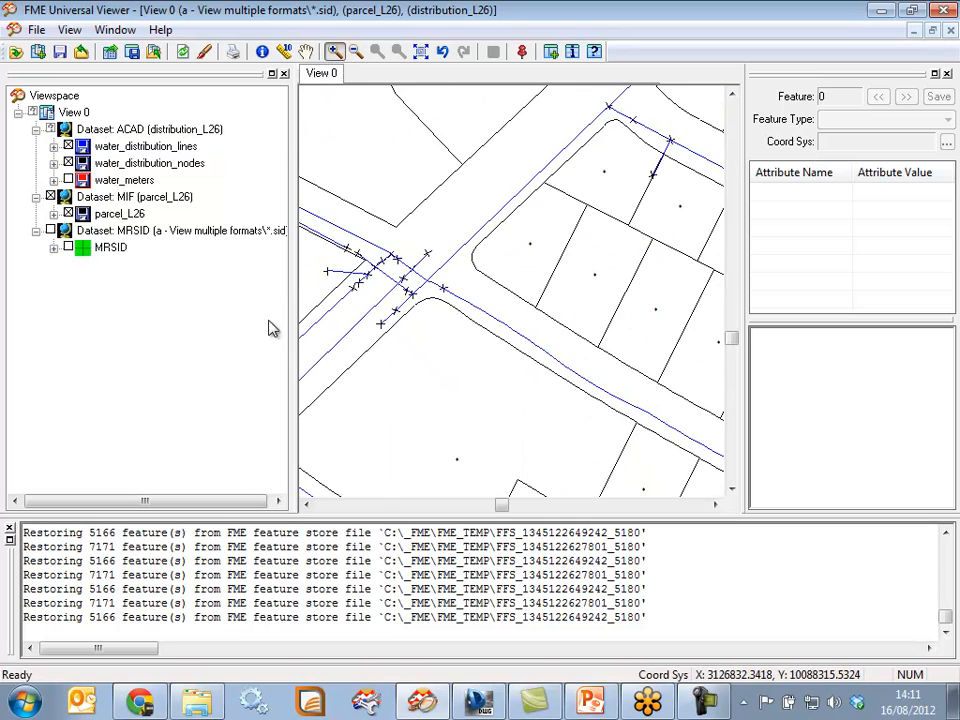
{"action": "left_click", "coordinate": [68, 163]}
{"action": "left_click", "coordinate": [68, 146]}
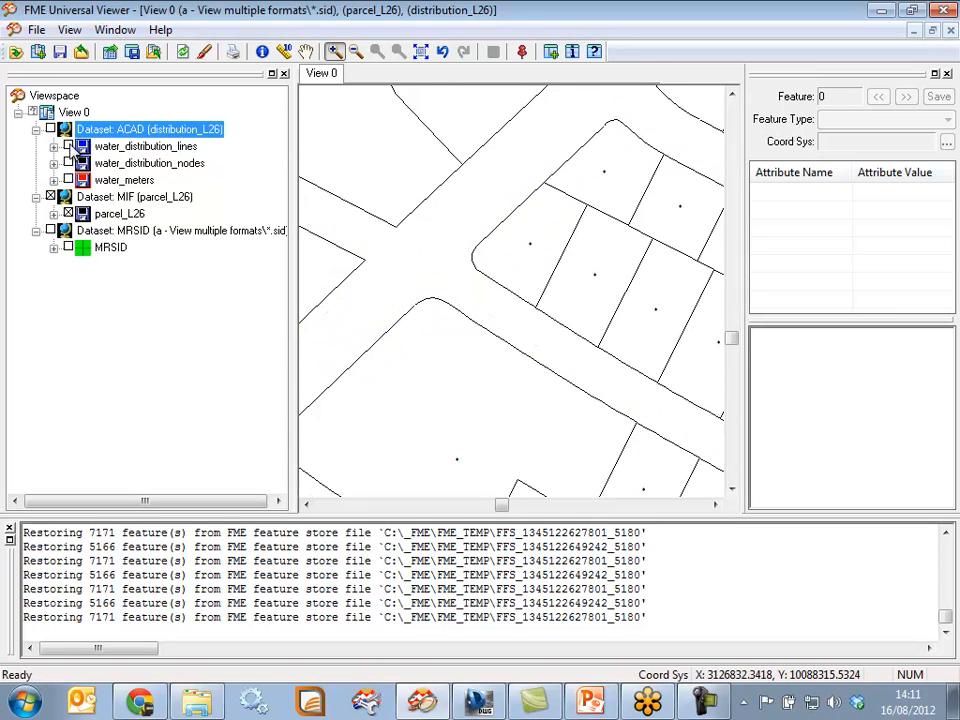
{"action": "left_click", "coordinate": [50, 197]}
{"action": "left_click", "coordinate": [68, 180]}
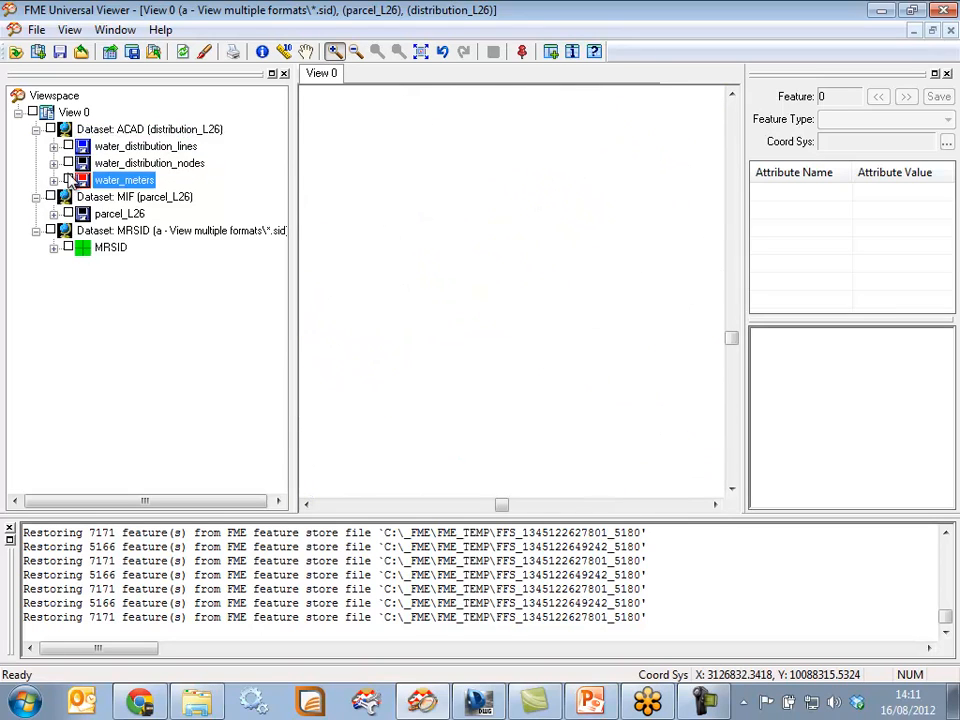
{"action": "left_click", "coordinate": [50, 129]}
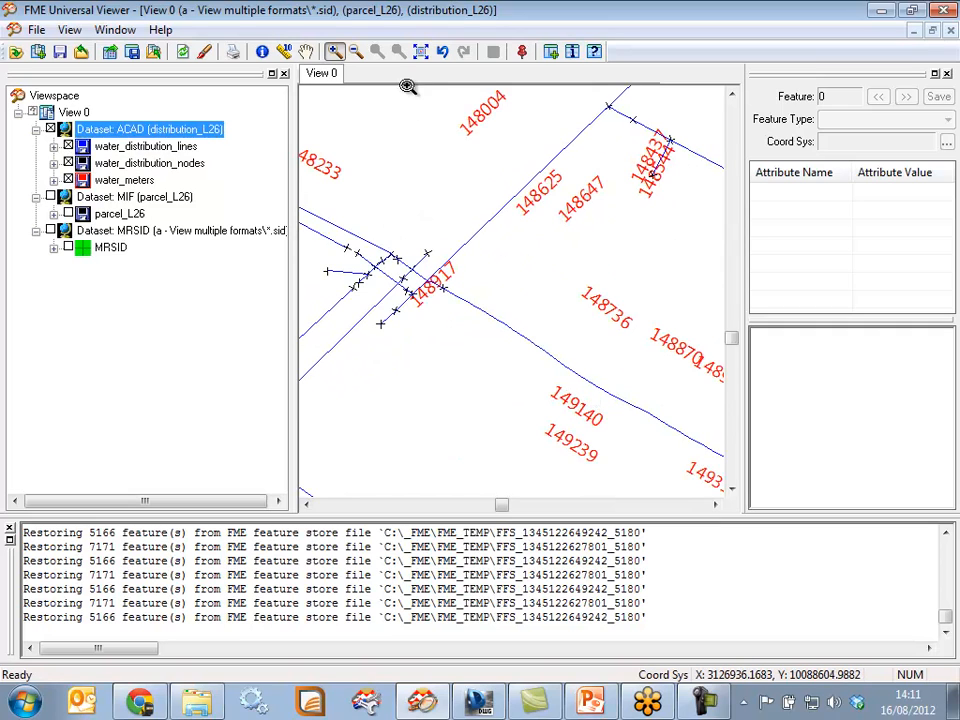
Query the water distribution line running southeast from the junction and examine its extended data attributes in an enlarged attribute list
{"action": "left_click", "coordinate": [262, 51]}
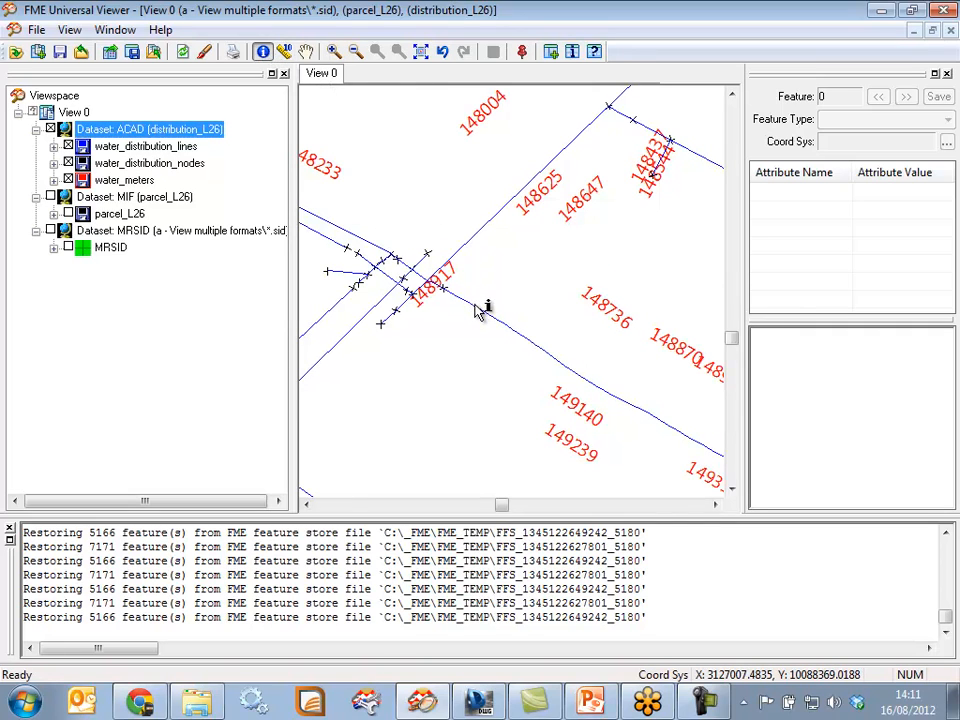
{"action": "left_click", "coordinate": [482, 307]}
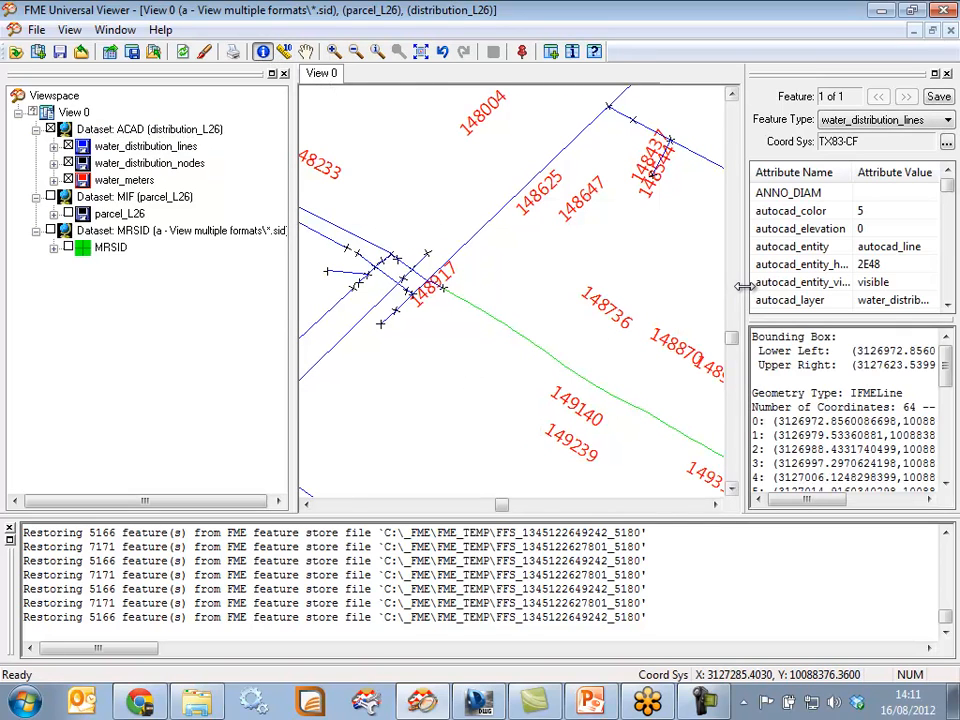
{"action": "left_click_drag", "start_coordinate": [743, 295], "coordinate": [631, 302]}
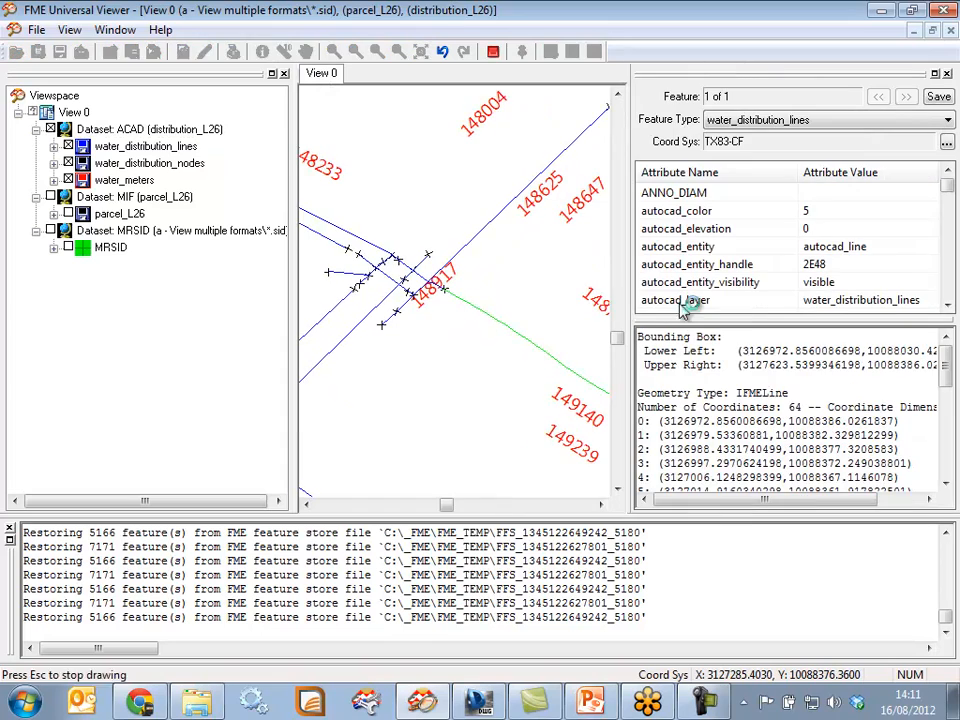
{"action": "left_click", "coordinate": [720, 194]}
{"action": "scroll", "coordinate": [949, 306], "scroll_direction": "down", "scroll_amount": 5}
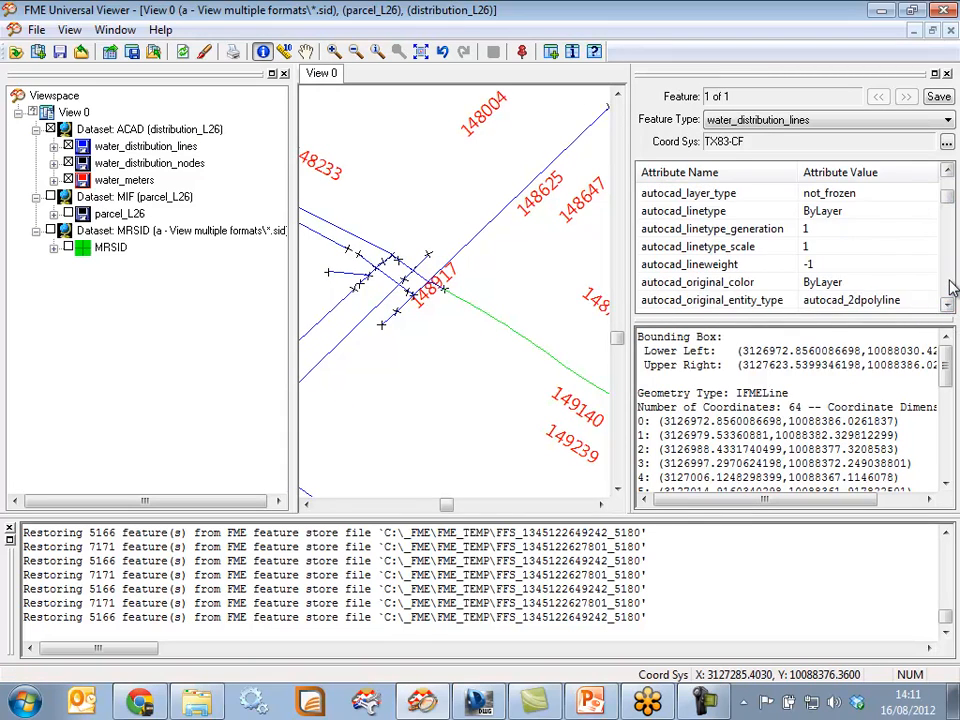
{"action": "scroll", "coordinate": [953, 288], "scroll_direction": "down", "scroll_amount": 3}
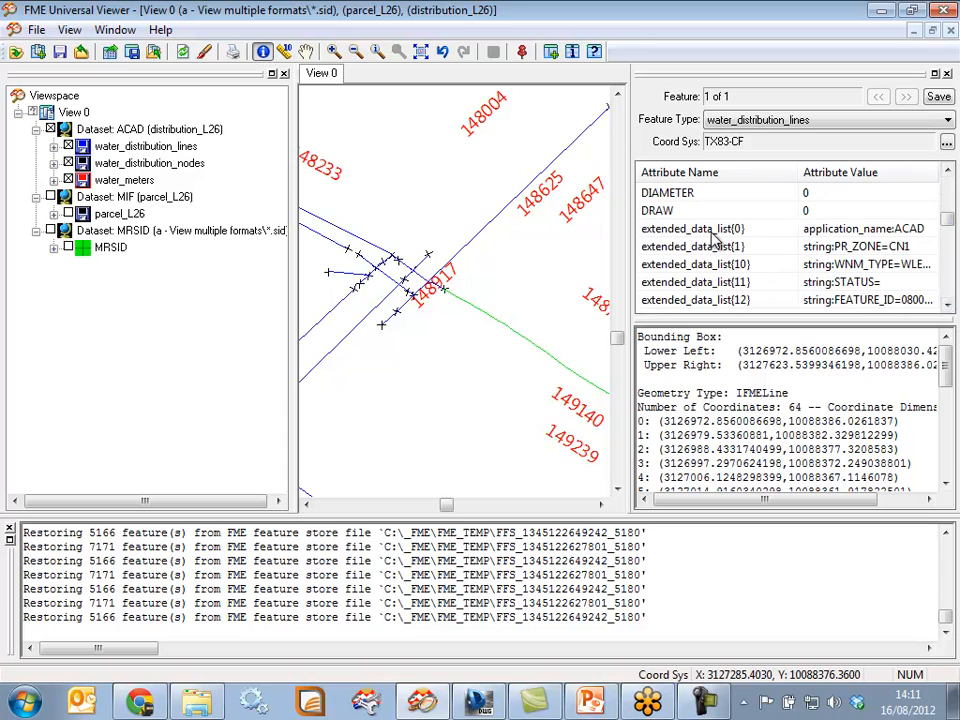
{"action": "left_click", "coordinate": [712, 229]}
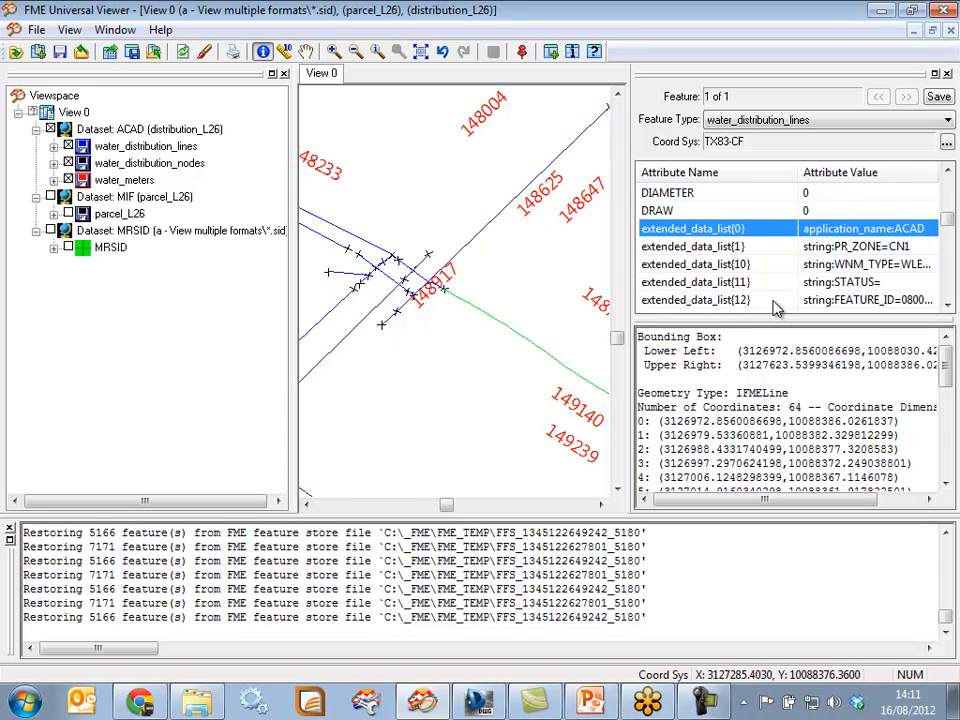
{"action": "left_click_drag", "start_coordinate": [772, 318], "coordinate": [768, 396]}
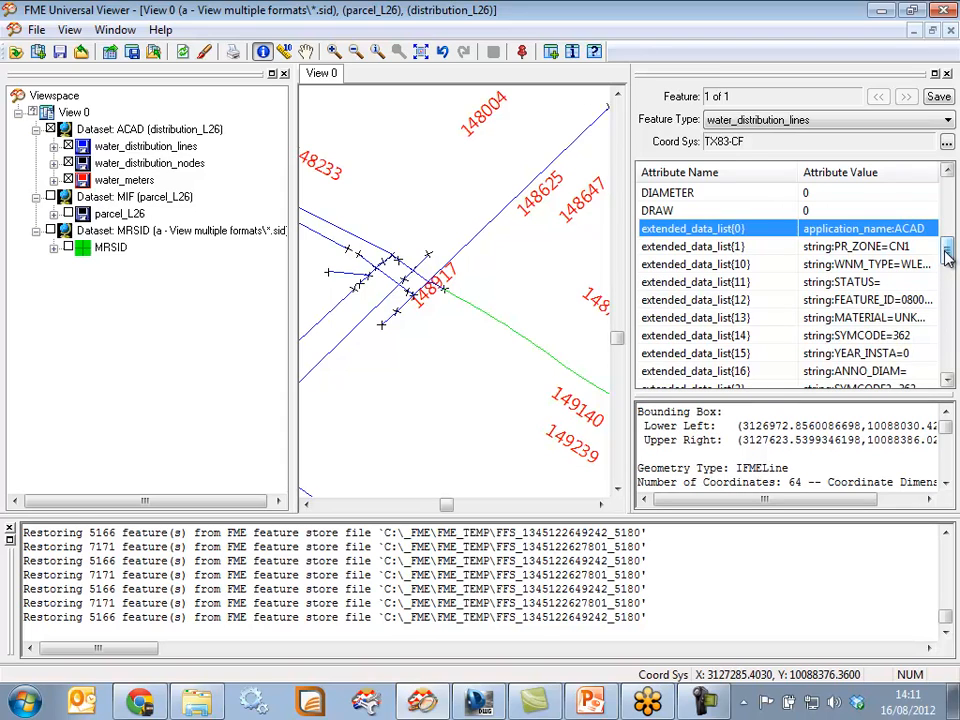
{"action": "mouse_move", "coordinate": [947, 250]}
{"action": "left_mouse_down"}
{"action": "mouse_move", "coordinate": [947, 272]}
{"action": "mouse_move", "coordinate": [948, 238]}
{"action": "left_mouse_up"}
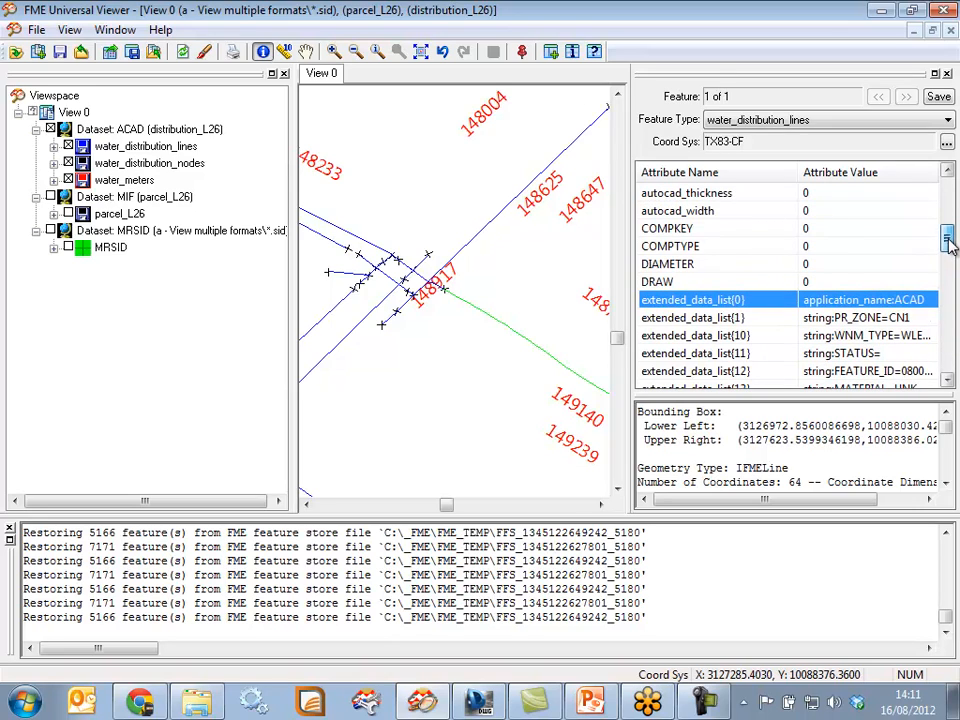
Examine the queried line's COMPKEY attribute and its AutoCAD colour, layer, layer type and linetype attributes
{"action": "left_click", "coordinate": [712, 228]}
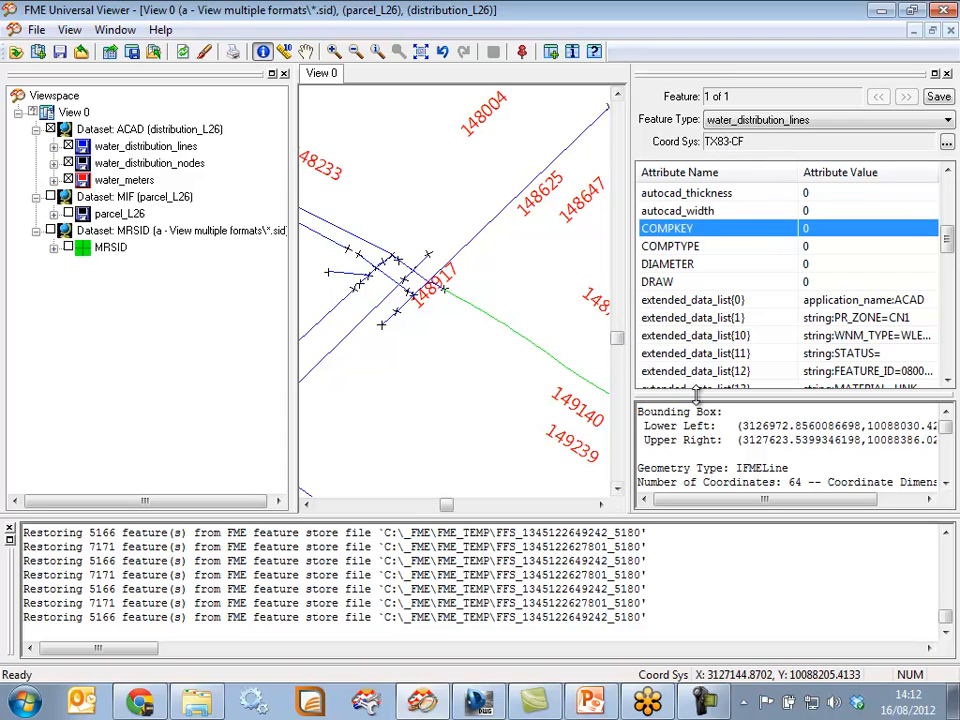
{"action": "left_click_drag", "start_coordinate": [697, 396], "coordinate": [697, 356]}
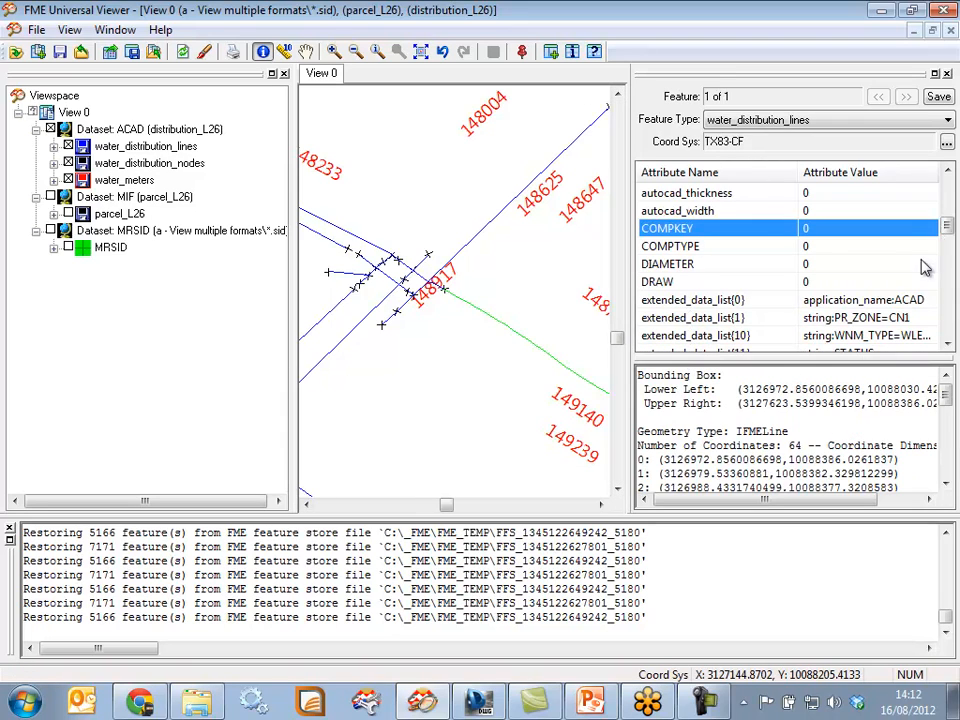
{"action": "left_click_drag", "start_coordinate": [946, 229], "coordinate": [946, 186]}
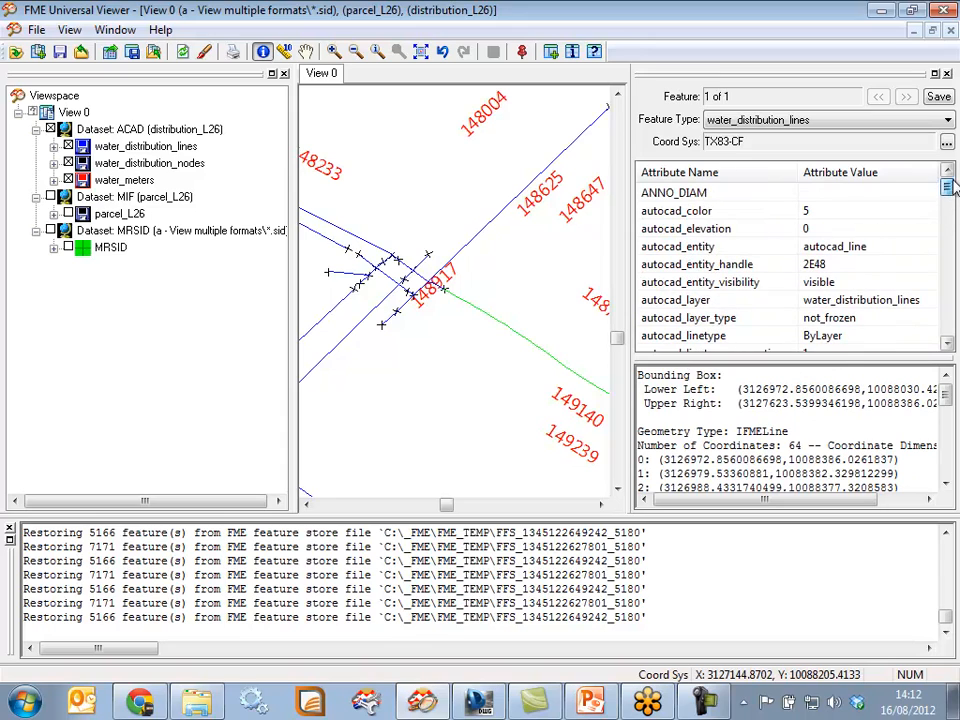
{"action": "left_click", "coordinate": [696, 214]}
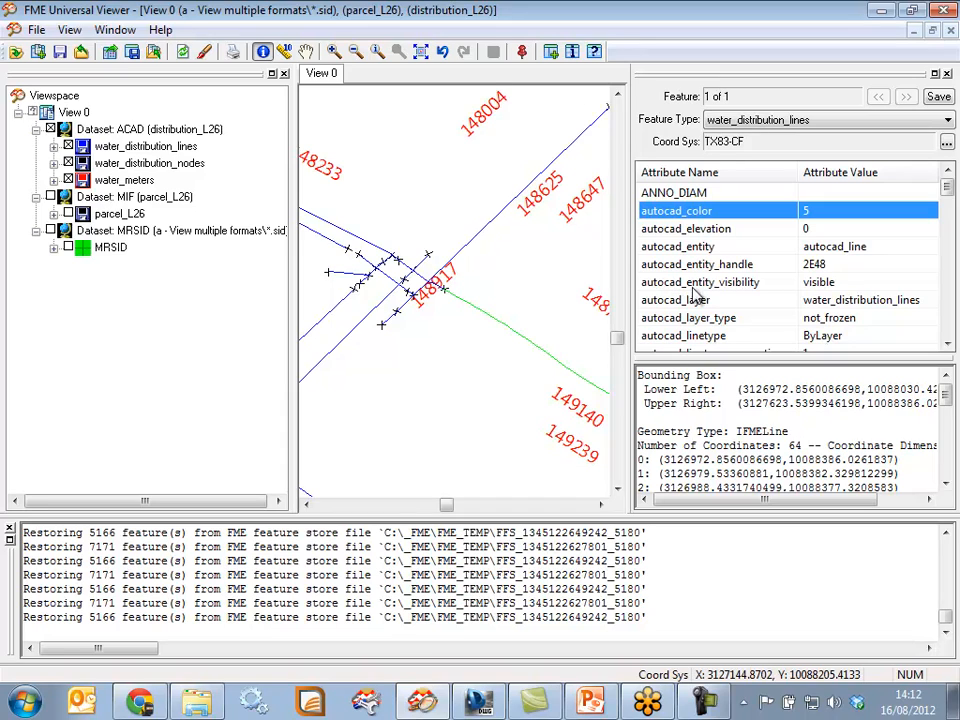
{"action": "left_click", "coordinate": [826, 305]}
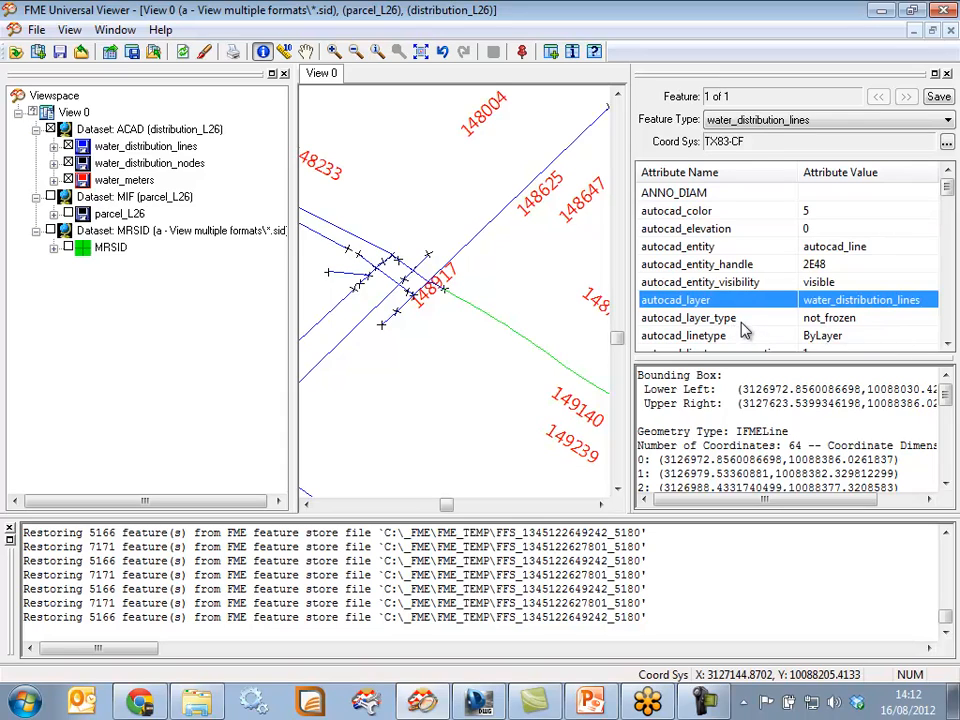
{"action": "left_click", "coordinate": [811, 320]}
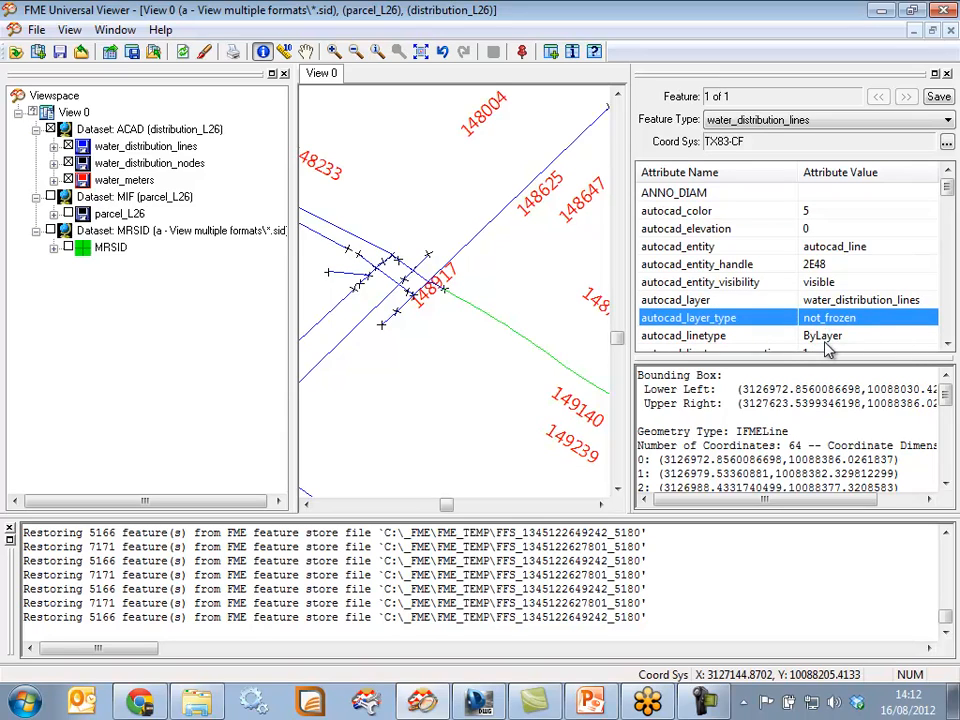
{"action": "left_click", "coordinate": [892, 340]}
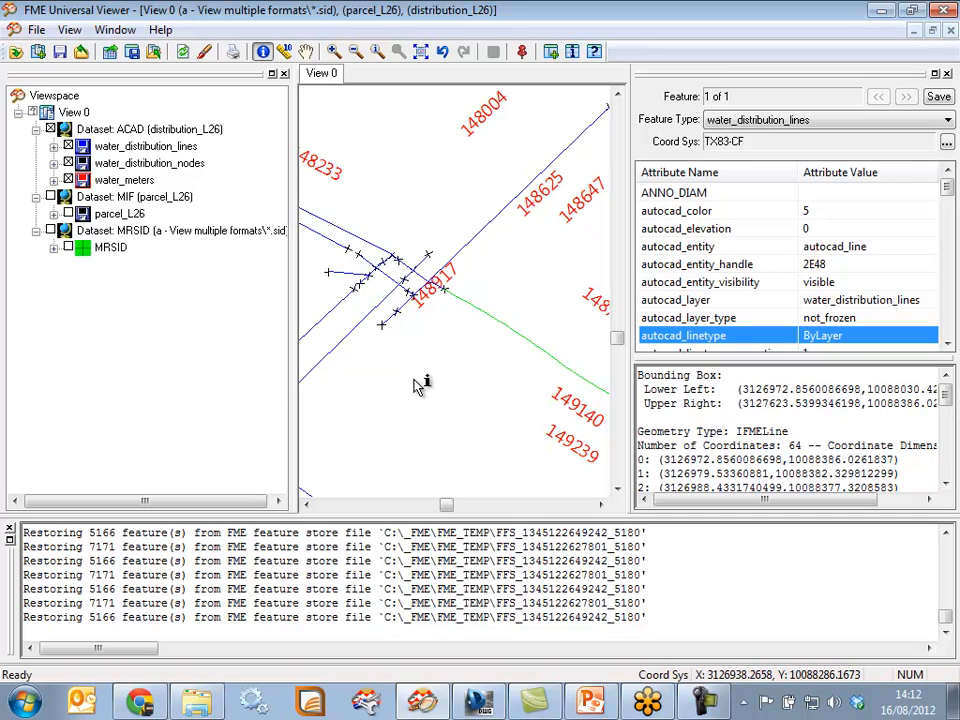
Fit the view to the full data extent and show the MRSID imagery and parcel_L26 datasets with the water network
{"action": "left_click", "coordinate": [420, 51]}
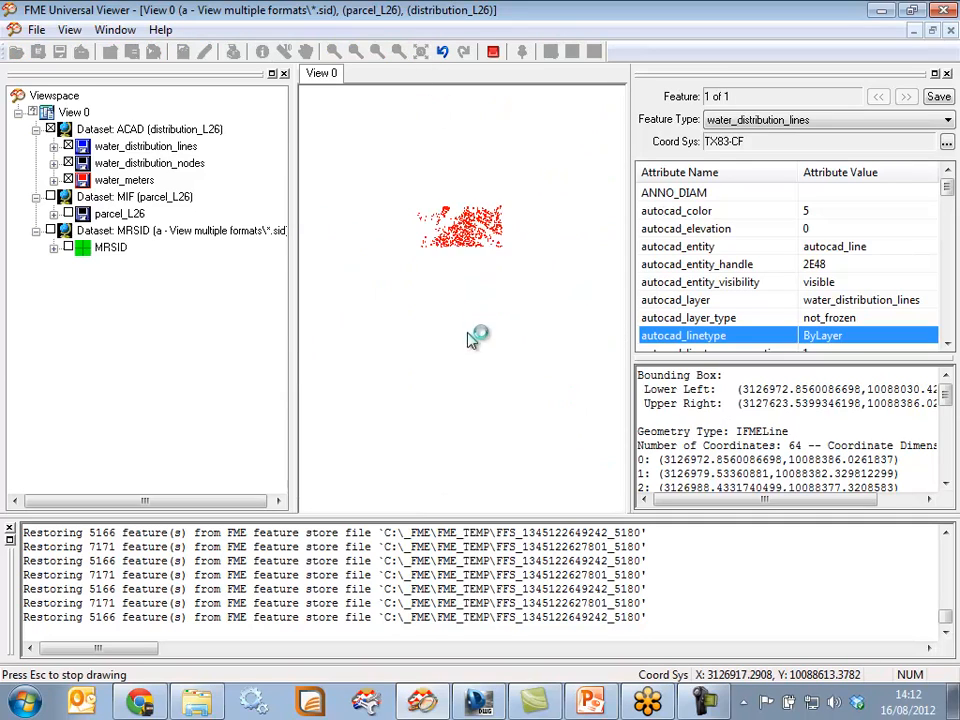
{"action": "left_click", "coordinate": [50, 230]}
{"action": "left_click", "coordinate": [50, 196]}
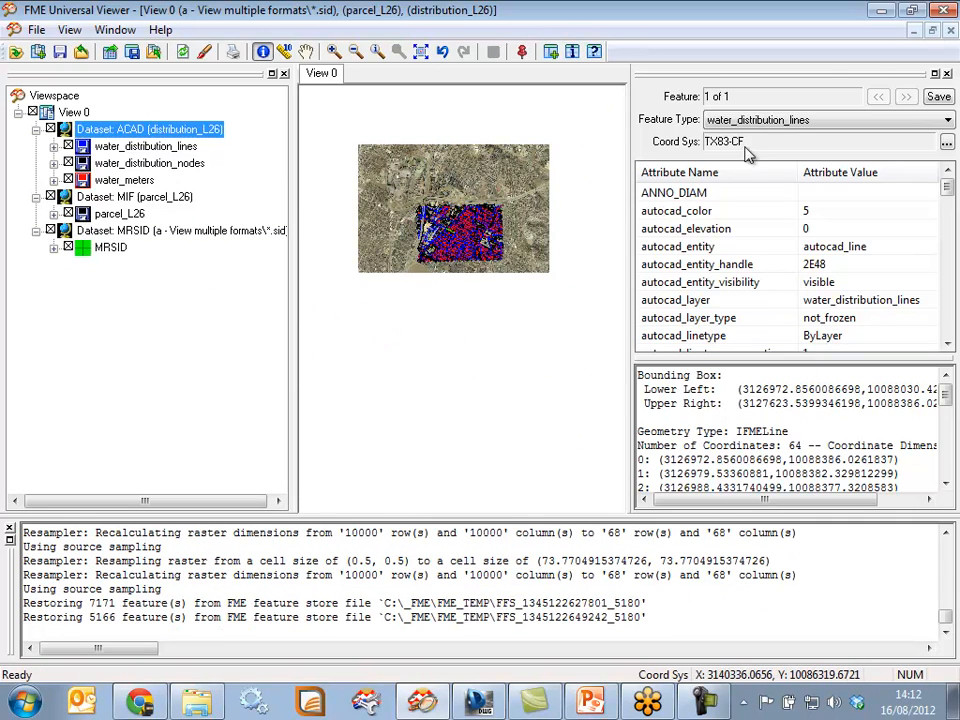
Minimise the viewer and open the b - 3D Landform Panorama folder inside 1 - View your data
{"action": "left_click", "coordinate": [880, 10]}
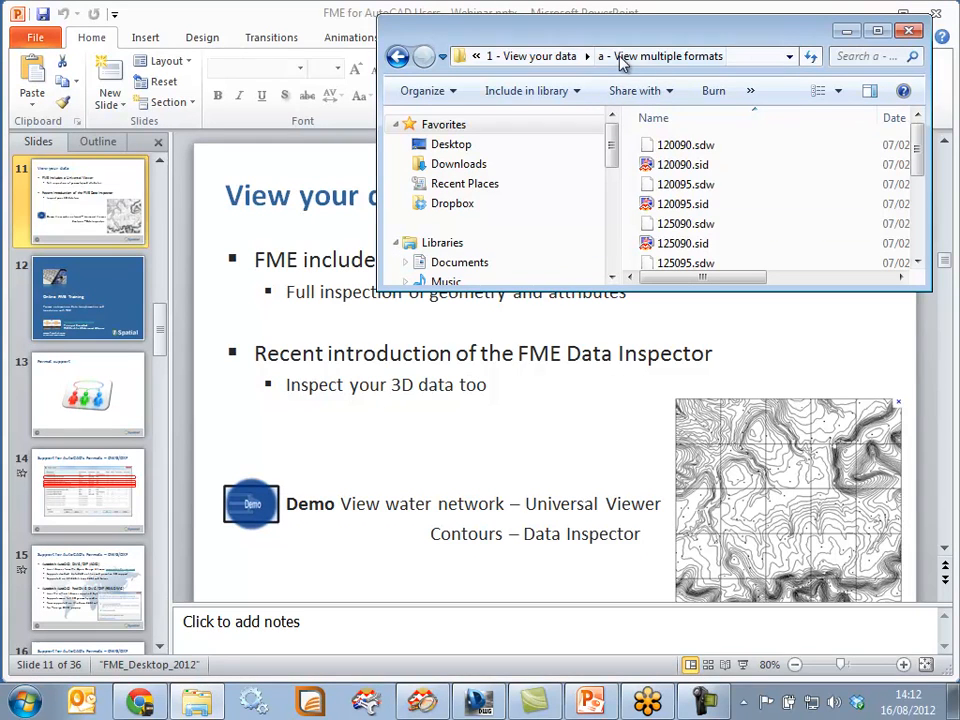
{"action": "left_click", "coordinate": [560, 56]}
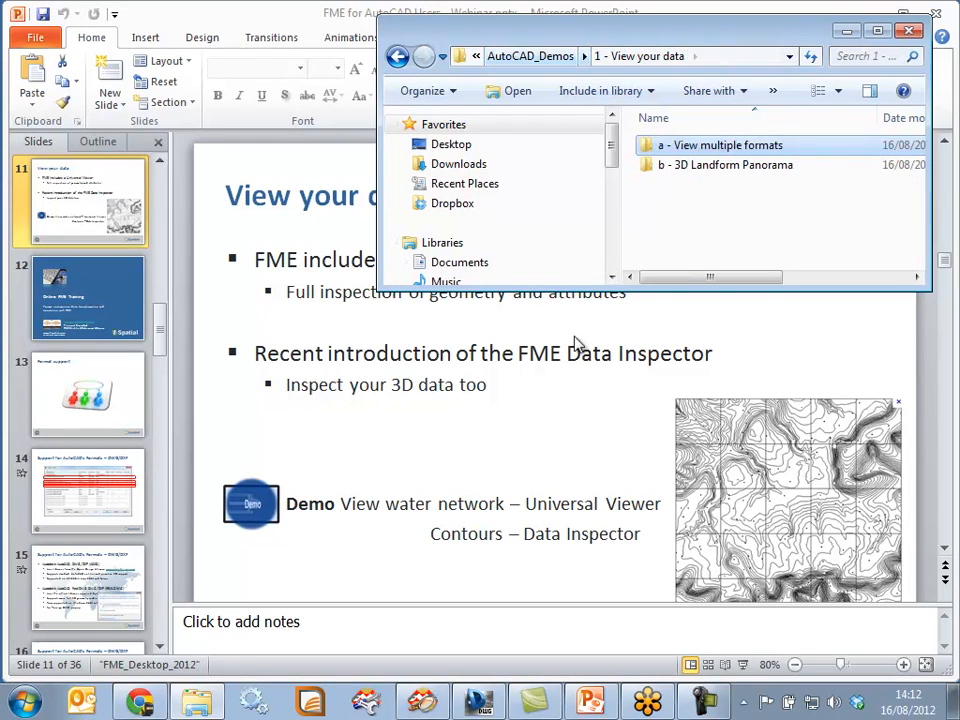
{"action": "double_click", "coordinate": [765, 166]}
Launch FME Data Inspector from the FME Desktop 2012 SP3 (Build 12258) program group
{"action": "left_click", "coordinate": [27, 703]}
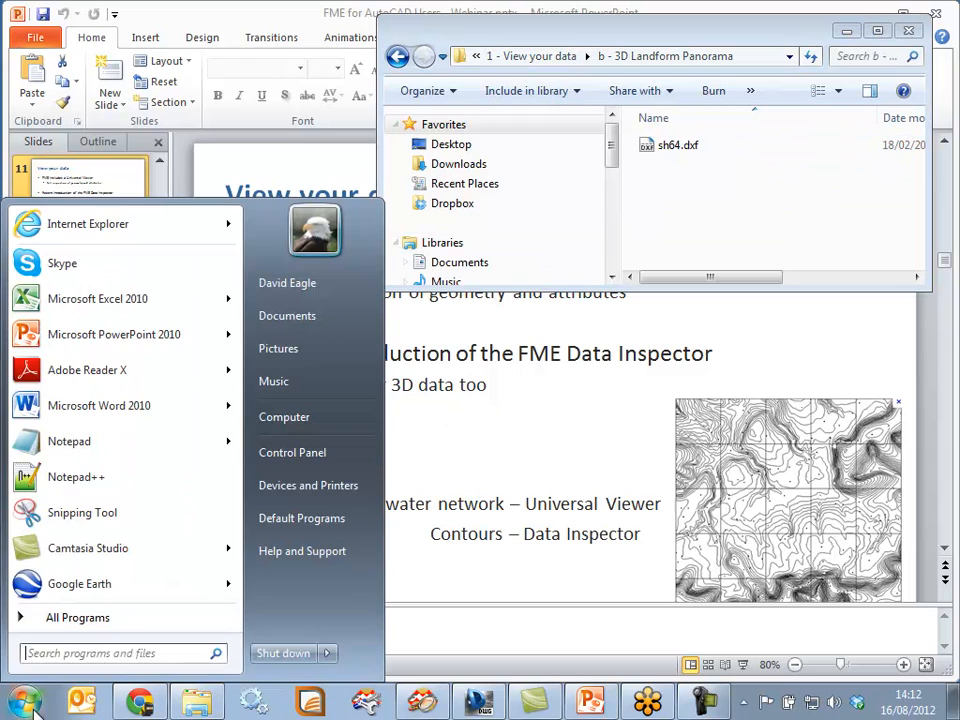
{"action": "left_click", "coordinate": [78, 619]}
{"action": "scroll", "coordinate": [100, 396], "scroll_direction": "down", "scroll_amount": 5}
{"action": "scroll", "coordinate": [107, 396], "scroll_direction": "down", "scroll_amount": 4}
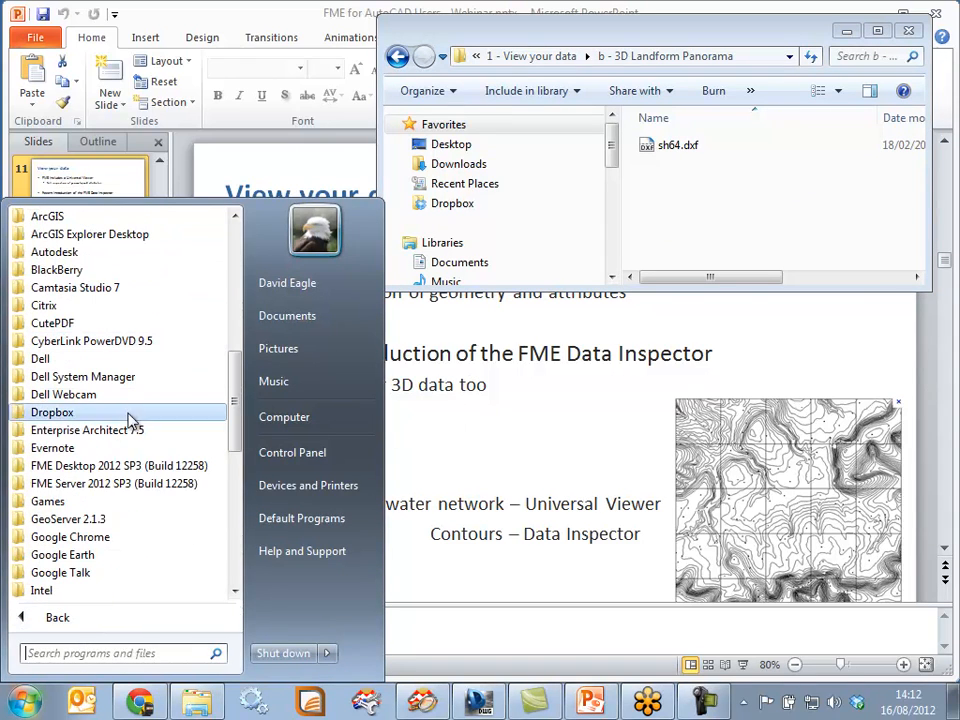
{"action": "left_click", "coordinate": [90, 465]}
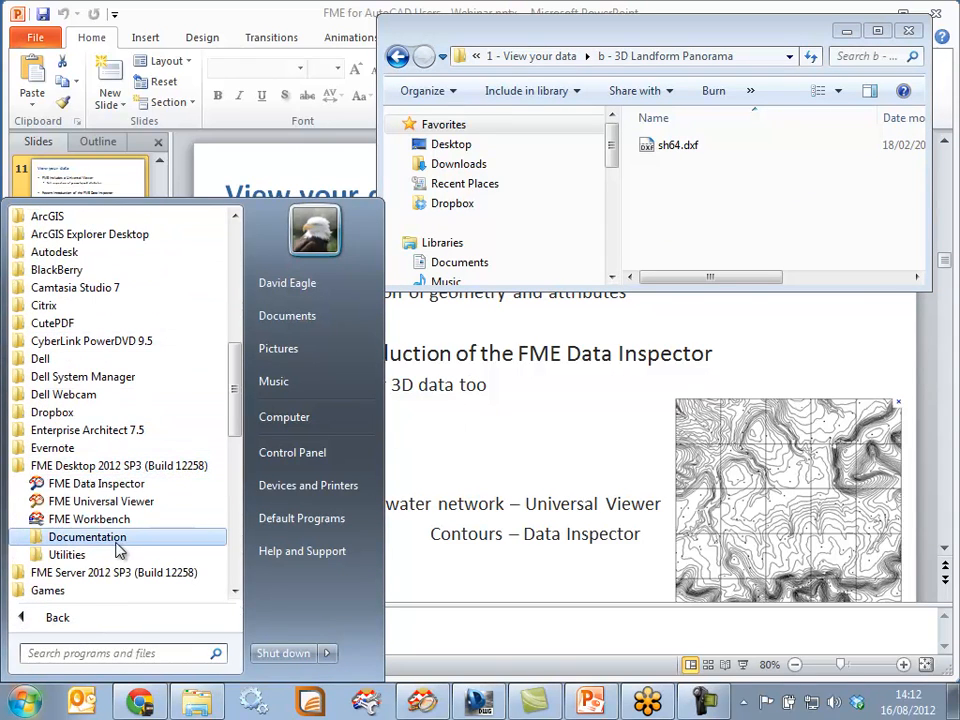
{"action": "left_click", "coordinate": [105, 486]}
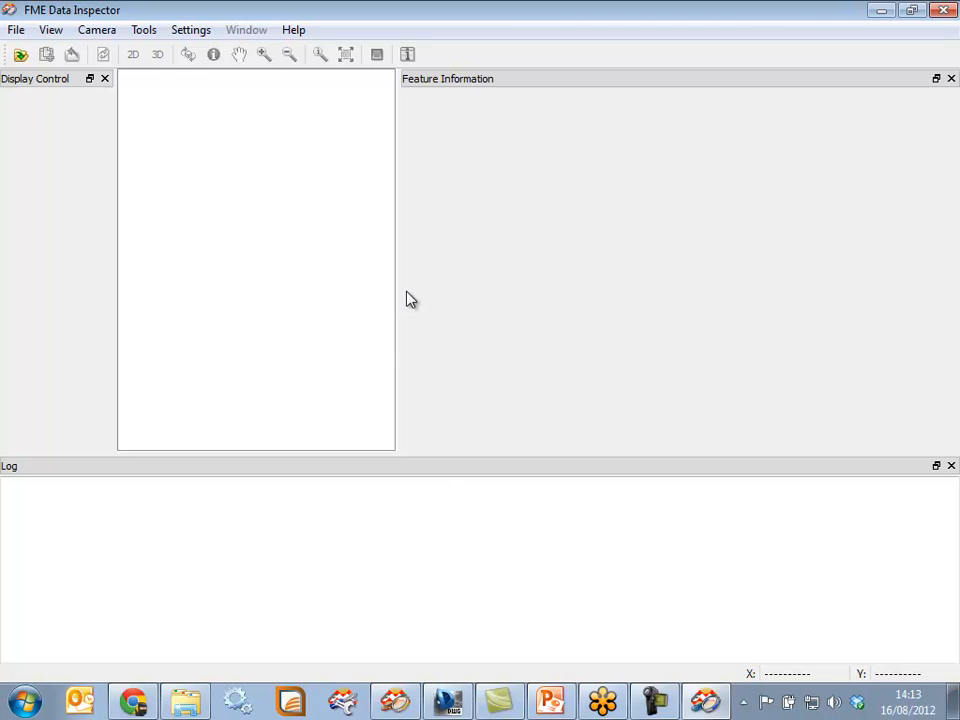
Widen the Data Inspector's view area, then restore and reposition its window so the folder window behind is reachable
{"action": "left_click_drag", "start_coordinate": [398, 288], "coordinate": [606, 324]}
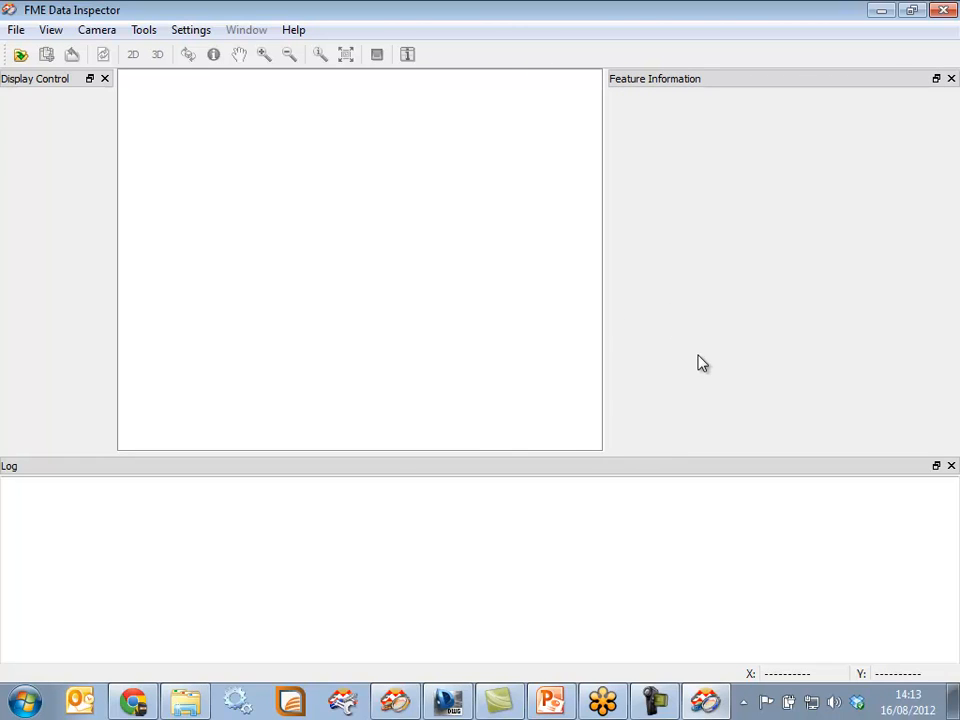
{"action": "left_click", "coordinate": [910, 12]}
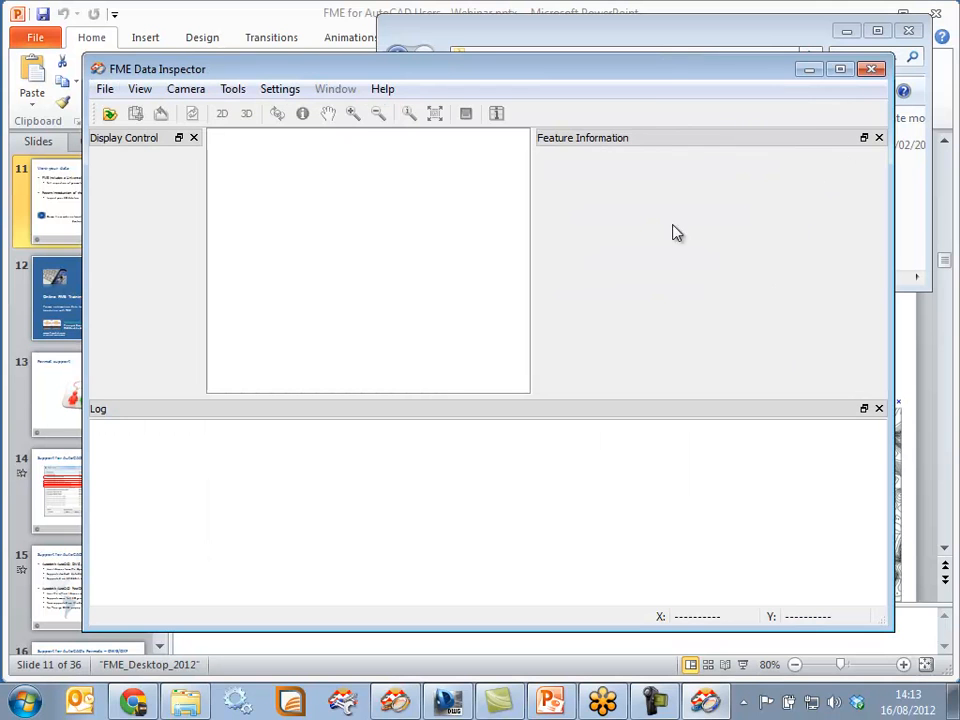
{"action": "left_click_drag", "start_coordinate": [673, 77], "coordinate": [620, 114]}
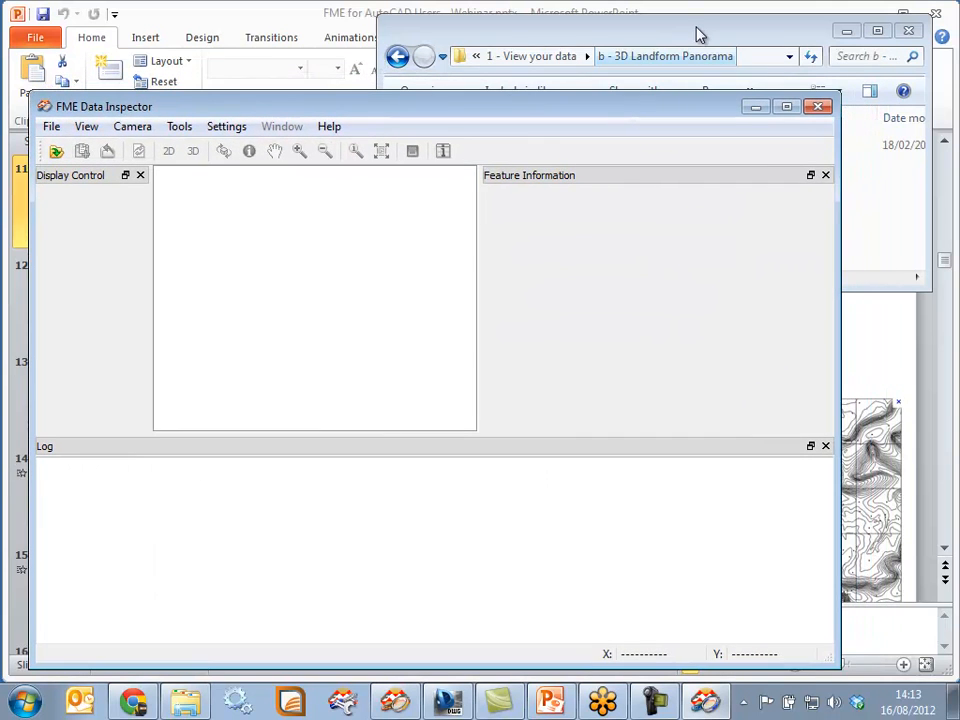
Load sh64.dxf into FME Data Inspector as an Autodesk AutoCAD DWG/DXF dataset with Read Polylines as 2.5D enabled
{"action": "left_click", "coordinate": [694, 32]}
{"action": "left_click_drag", "start_coordinate": [673, 150], "coordinate": [287, 322]}
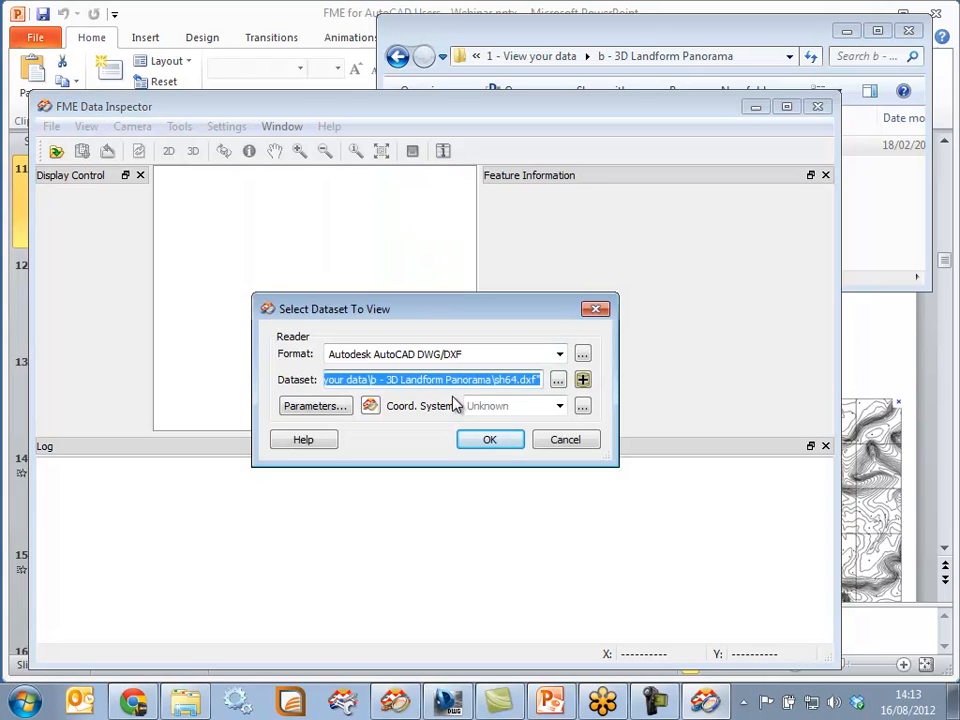
{"action": "left_click", "coordinate": [312, 408]}
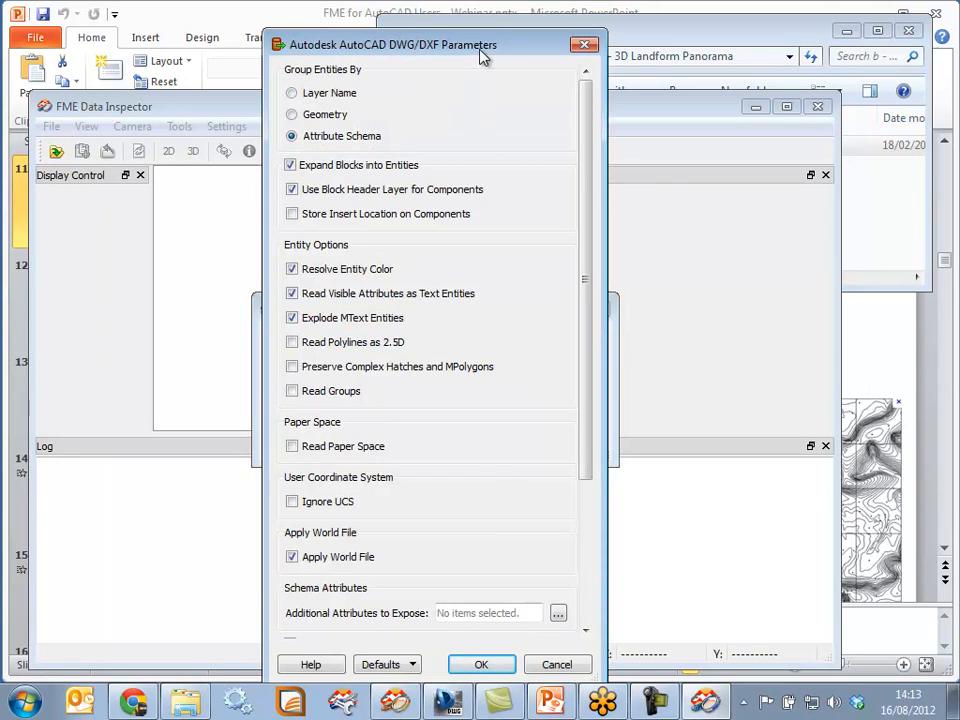
{"action": "left_click_drag", "start_coordinate": [478, 46], "coordinate": [510, 28]}
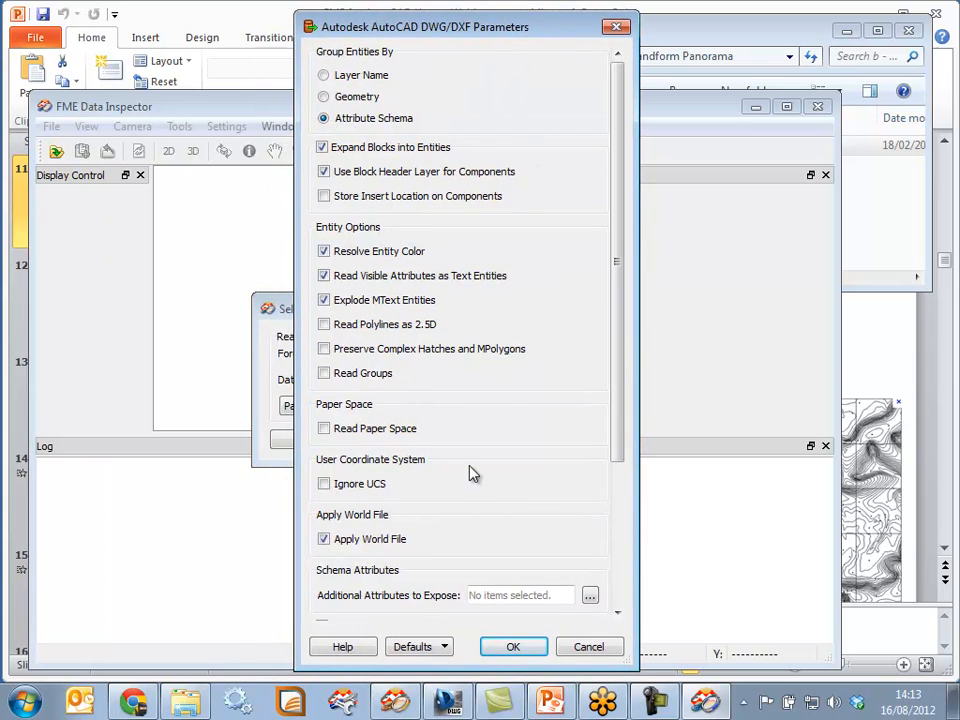
{"action": "left_click", "coordinate": [323, 324]}
{"action": "left_click", "coordinate": [513, 648]}
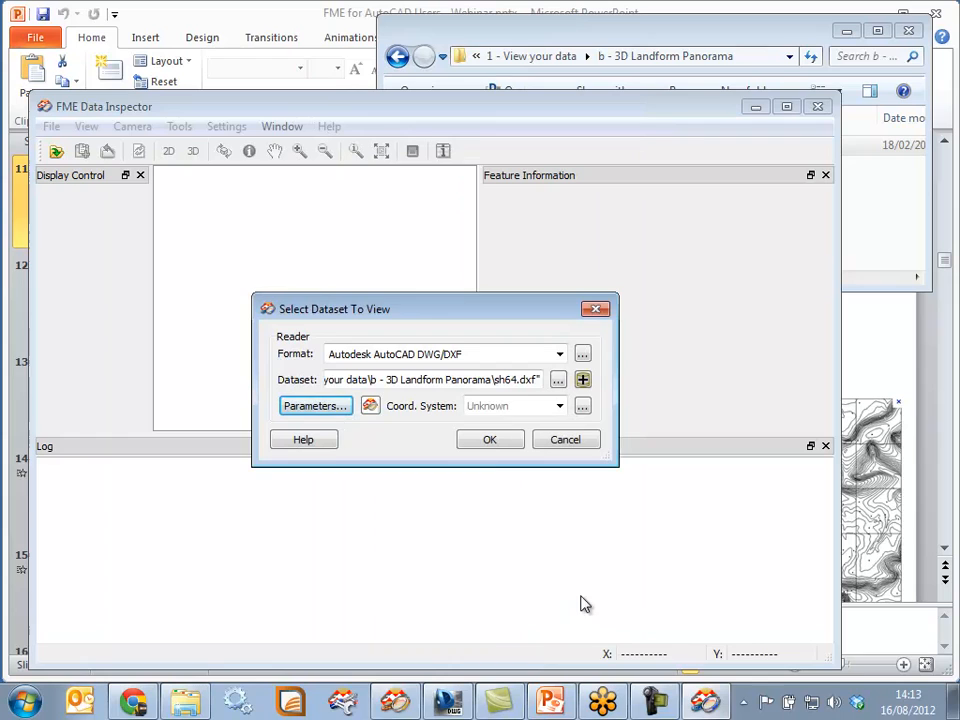
{"action": "left_click", "coordinate": [490, 440]}
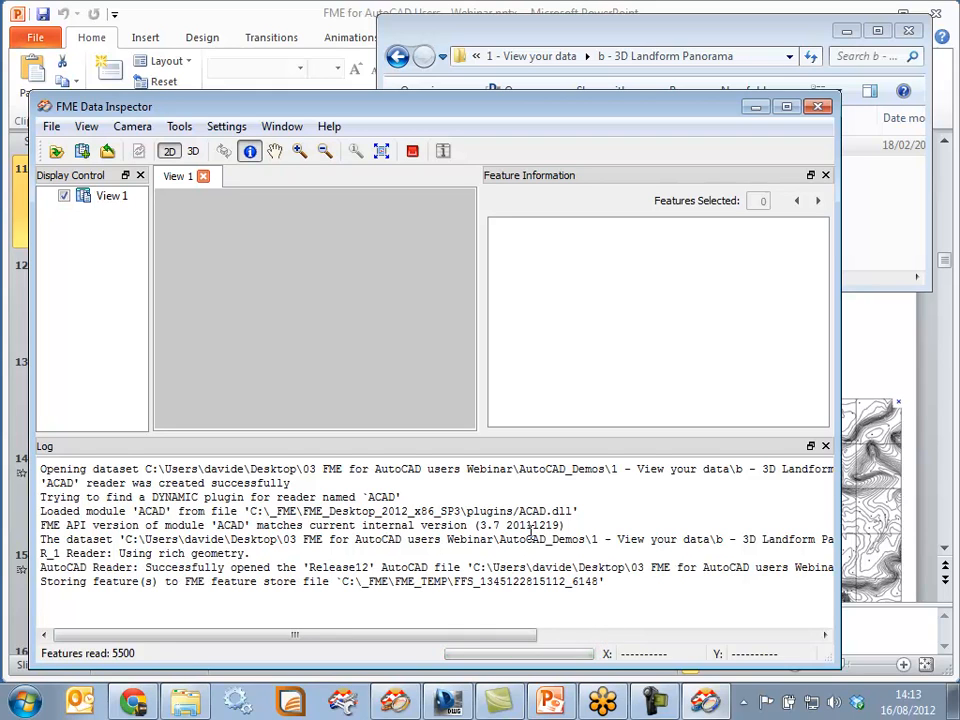
Maximise the Data Inspector window, enlarge the upper part of the sh64 contour map and widen the layer list to show full names
{"action": "double_click", "coordinate": [606, 110]}
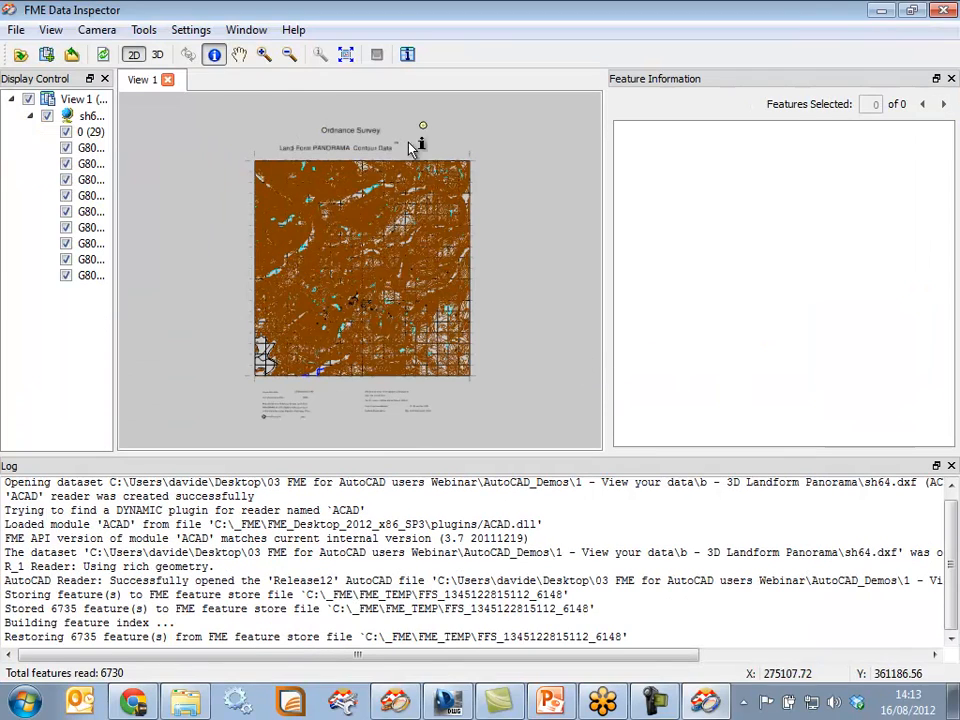
{"action": "left_click", "coordinate": [266, 55]}
{"action": "left_click_drag", "start_coordinate": [222, 150], "coordinate": [452, 288]}
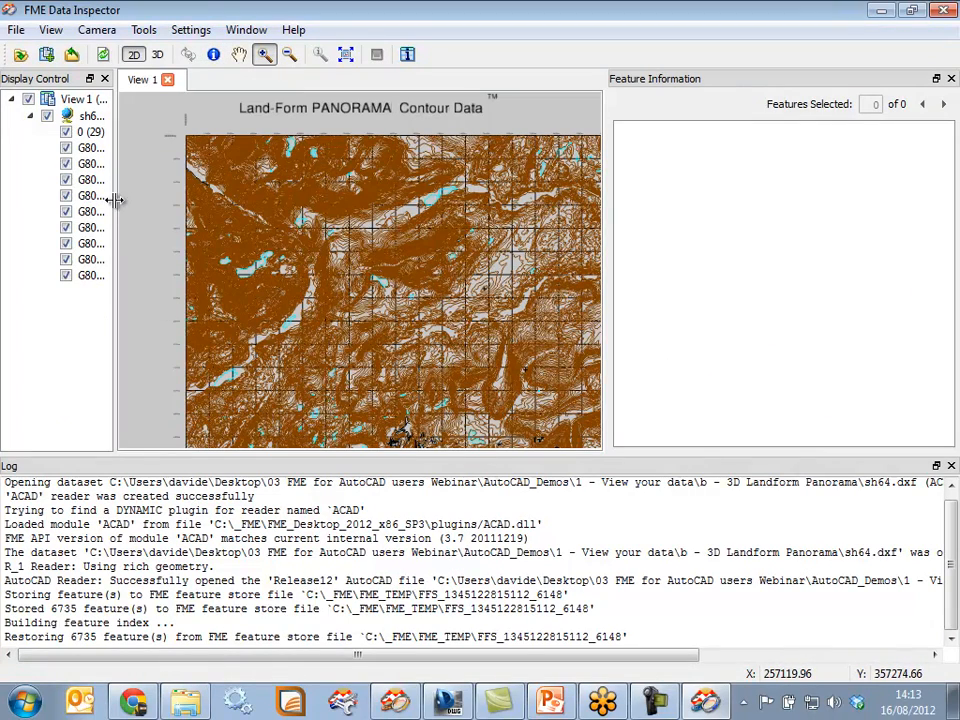
{"action": "left_click_drag", "start_coordinate": [116, 234], "coordinate": [242, 234]}
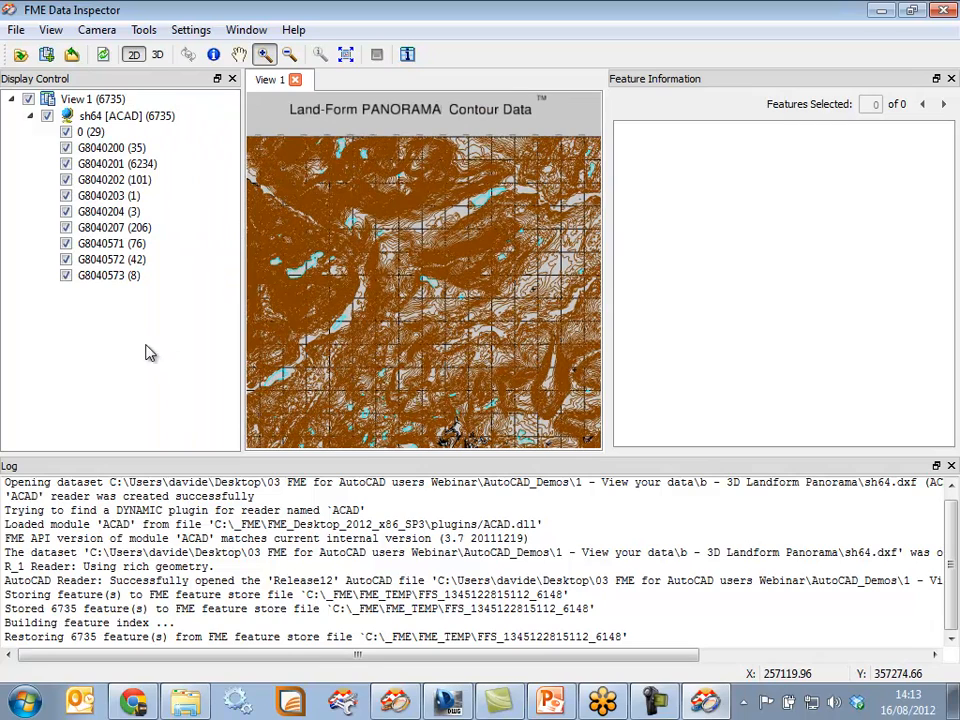
Hide all sh64 layers except G8040200 and G8040201
{"action": "left_click", "coordinate": [47, 116]}
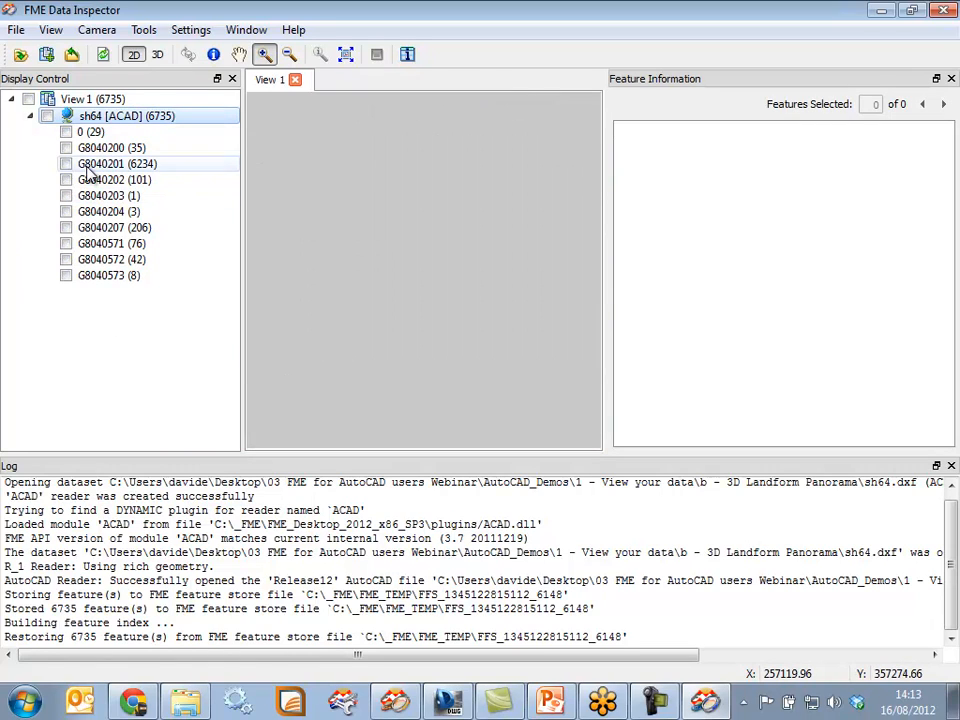
{"action": "left_click", "coordinate": [66, 148]}
{"action": "left_click", "coordinate": [66, 163]}
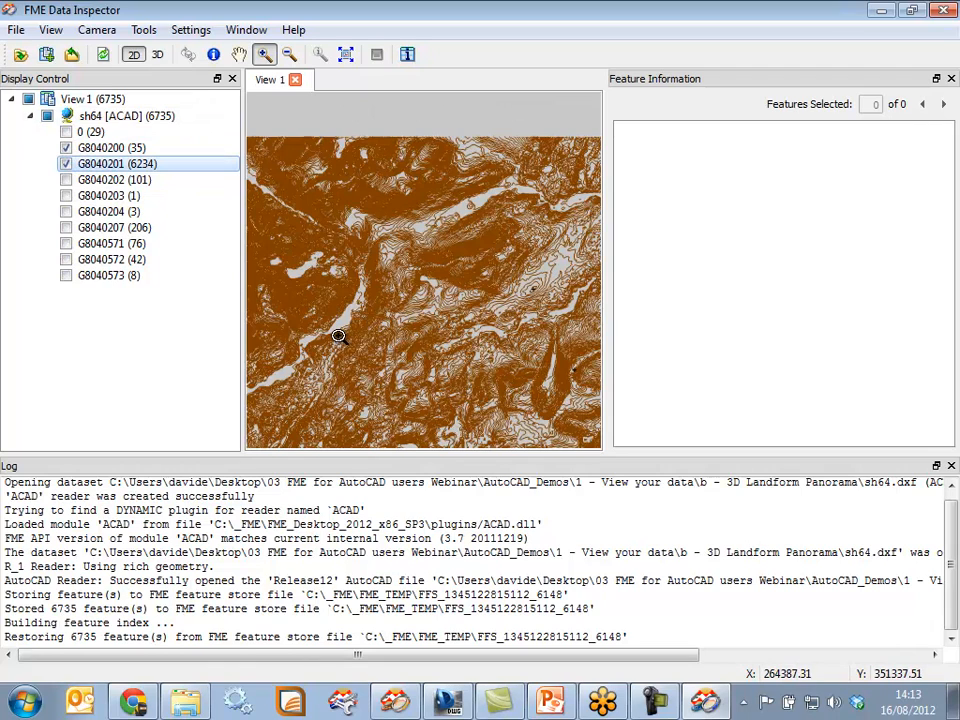
Display the contours in 3D and orbit to a close, low-angle view of the terrain
{"action": "left_click", "coordinate": [157, 55]}
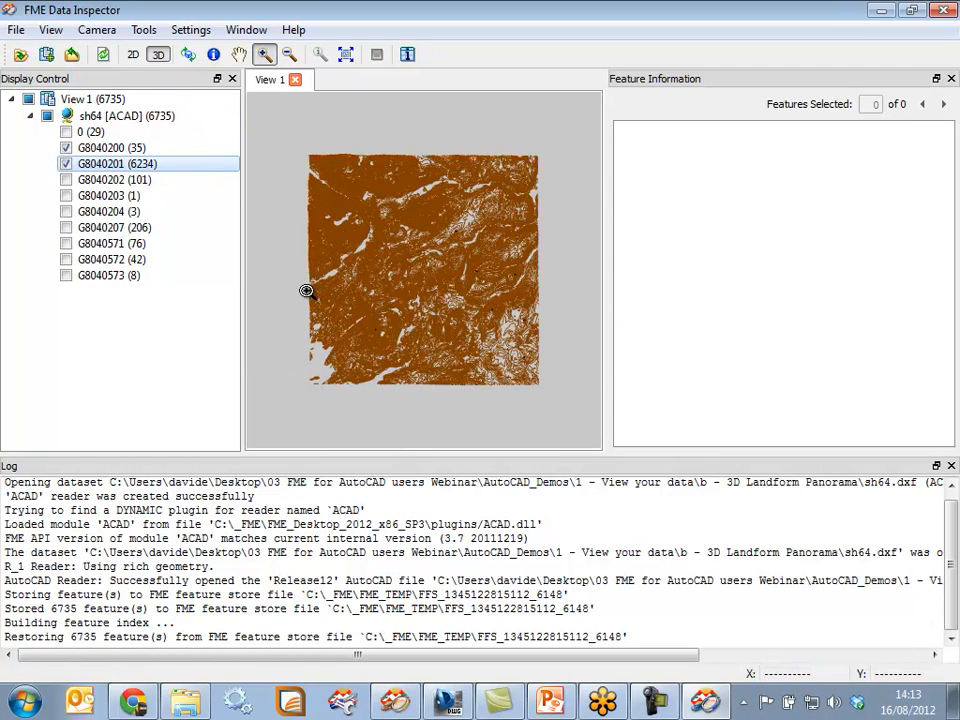
{"action": "left_click", "coordinate": [188, 54]}
{"action": "left_click_drag", "start_coordinate": [365, 262], "coordinate": [390, 378]}
{"action": "scroll", "coordinate": [368, 287], "scroll_direction": "up", "scroll_amount": 3}
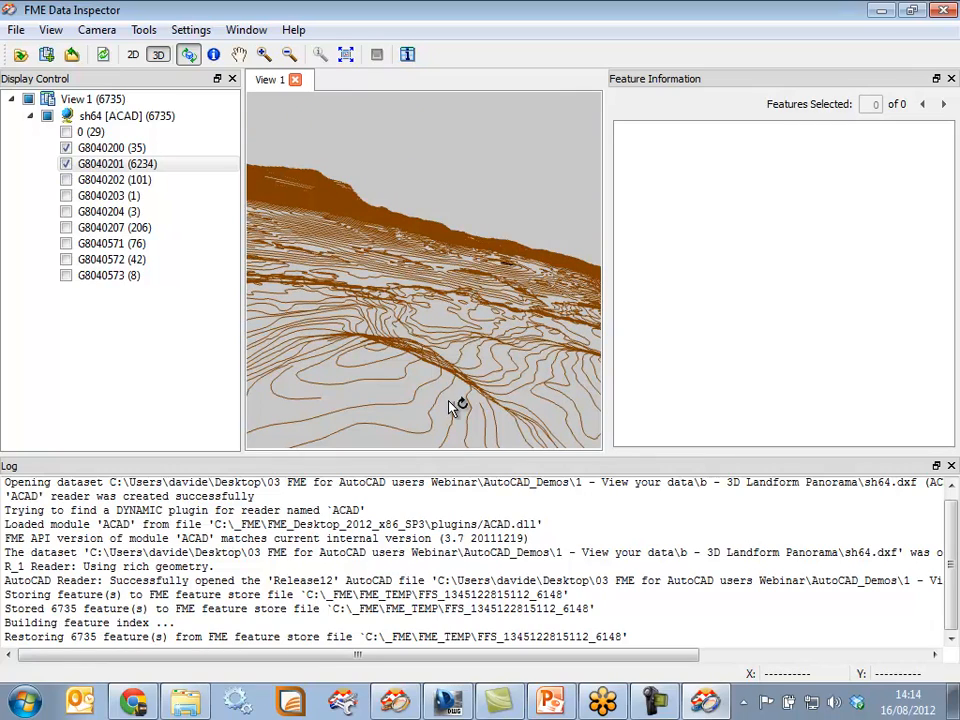
Query a closed contour in the foreground and examine its attributes and the x, y, z values of its vertices
{"action": "left_click", "coordinate": [214, 54]}
{"action": "left_click", "coordinate": [383, 388]}
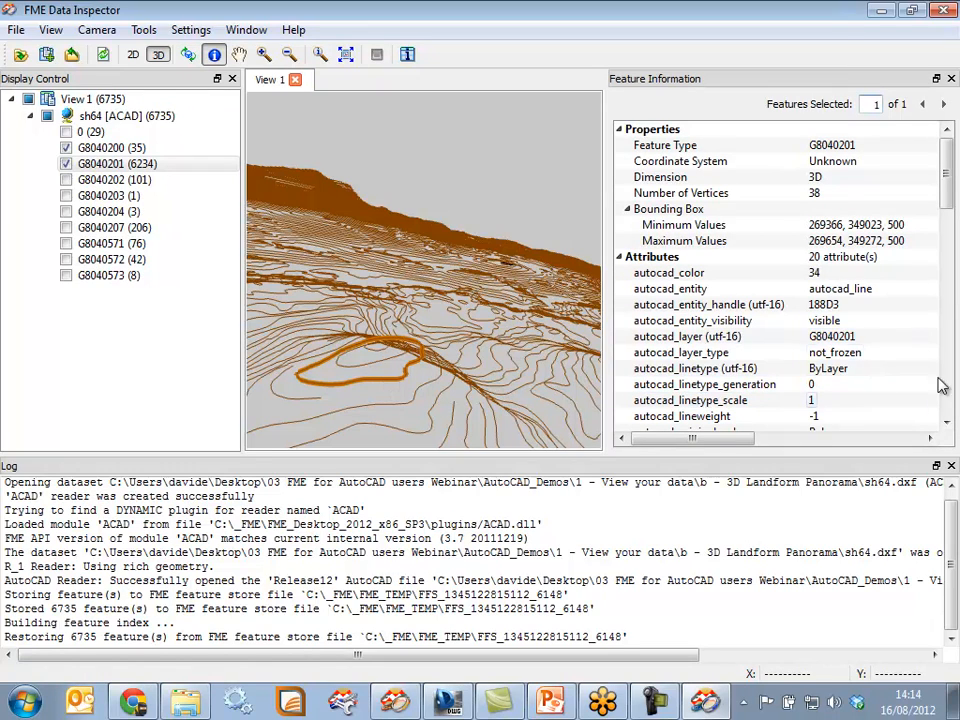
{"action": "left_click_drag", "start_coordinate": [948, 176], "coordinate": [948, 281]}
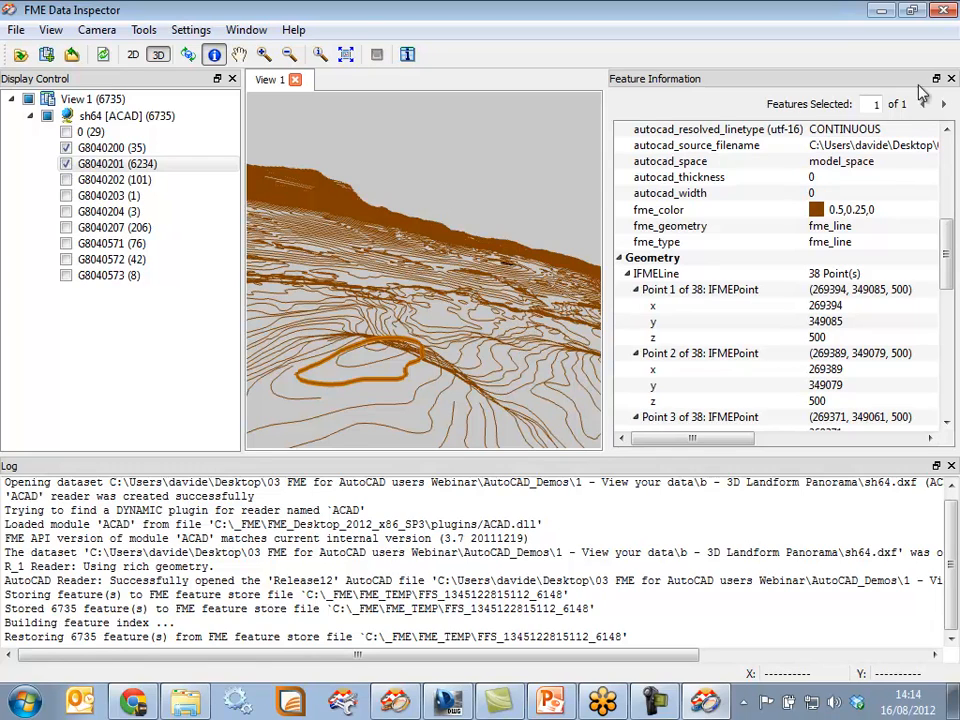
Close the Data Inspector, go up to the 1 - View your data folder and resume the PowerPoint slide show from slide 11
{"action": "left_click", "coordinate": [943, 11]}
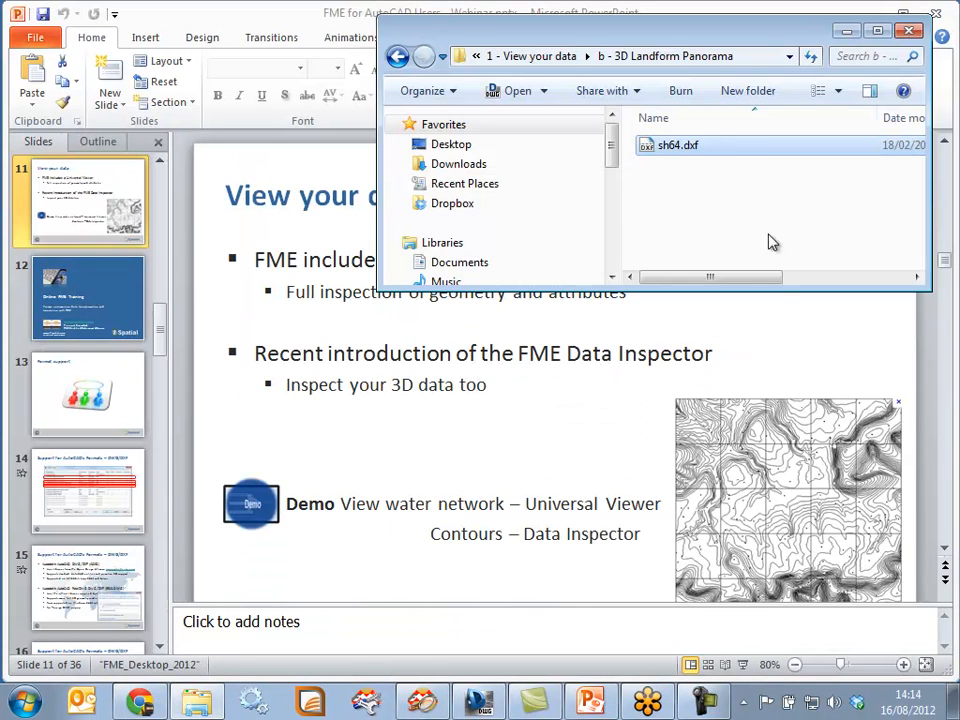
{"action": "left_click", "coordinate": [572, 58]}
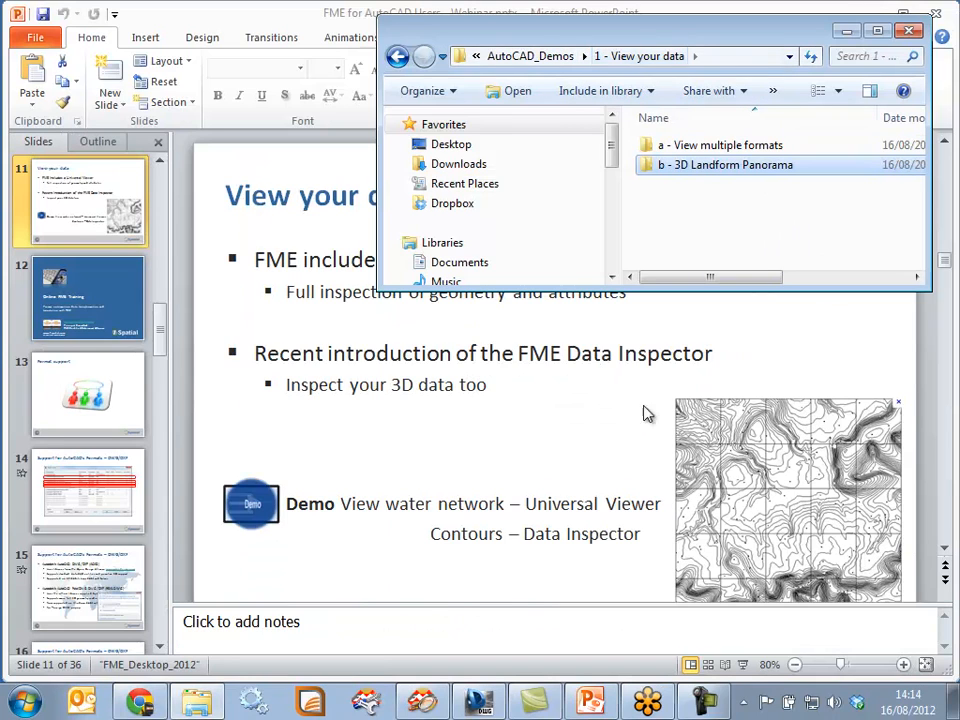
{"action": "left_click", "coordinate": [745, 665]}
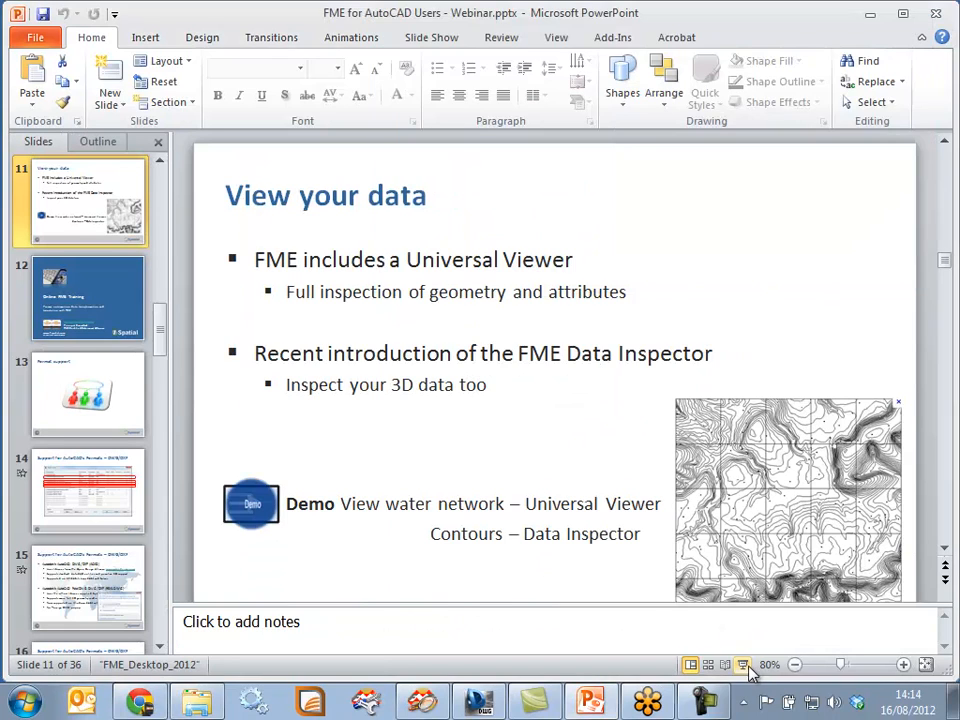
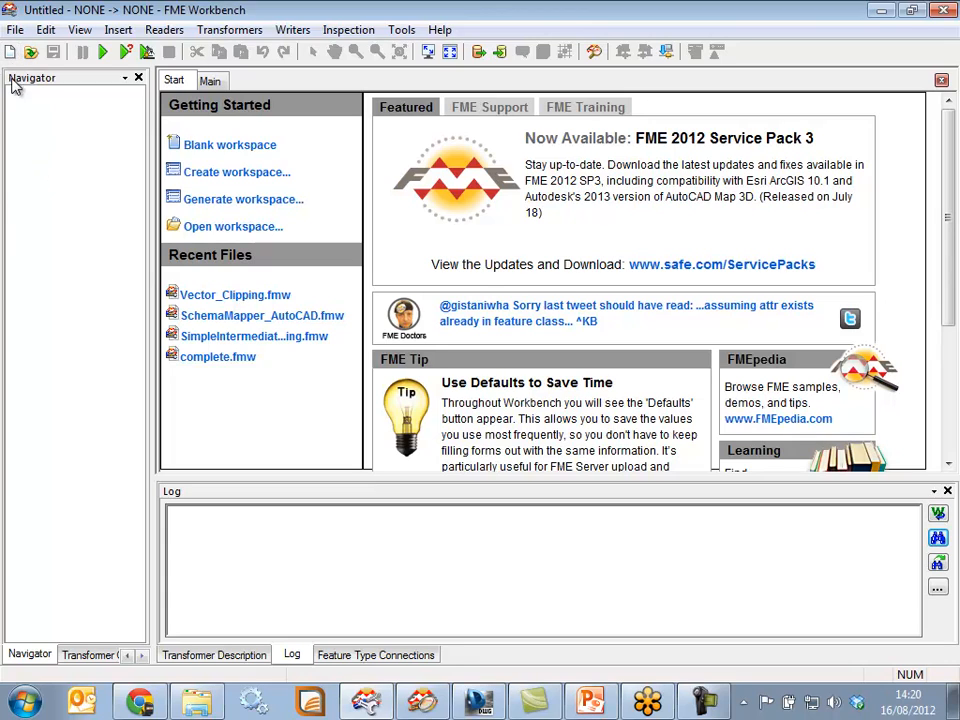
Begin generating a workspace with an Autodesk AutoCAD DWG/DXF reader on distribution_L26.dwg from AutoCAD_Demos\2 - Translate your data
{"action": "left_click", "coordinate": [10, 51]}
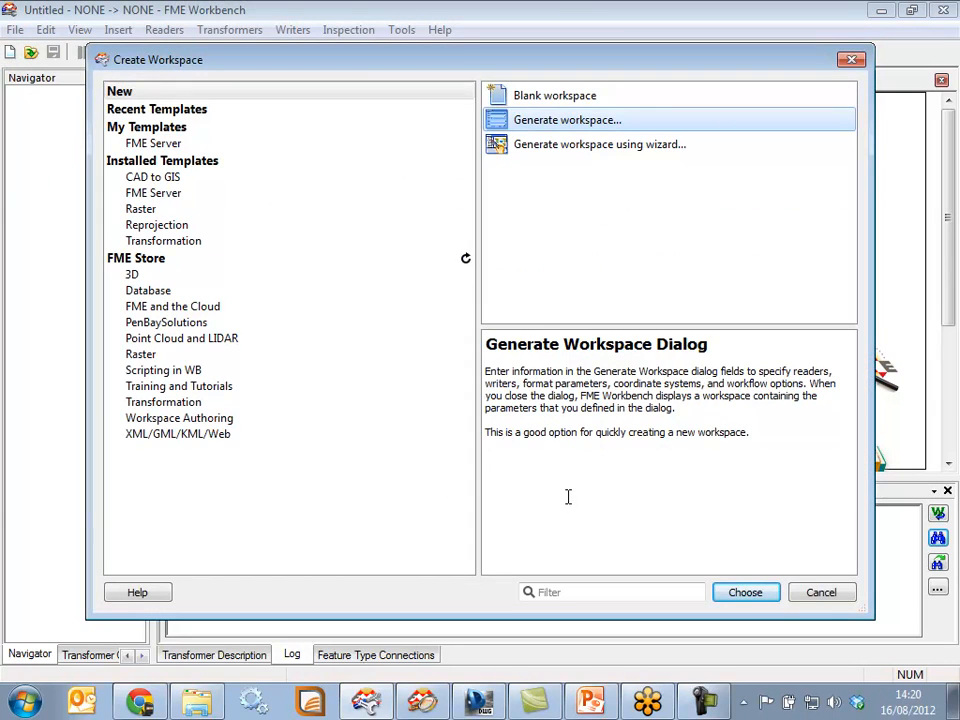
{"action": "left_click", "coordinate": [741, 592]}
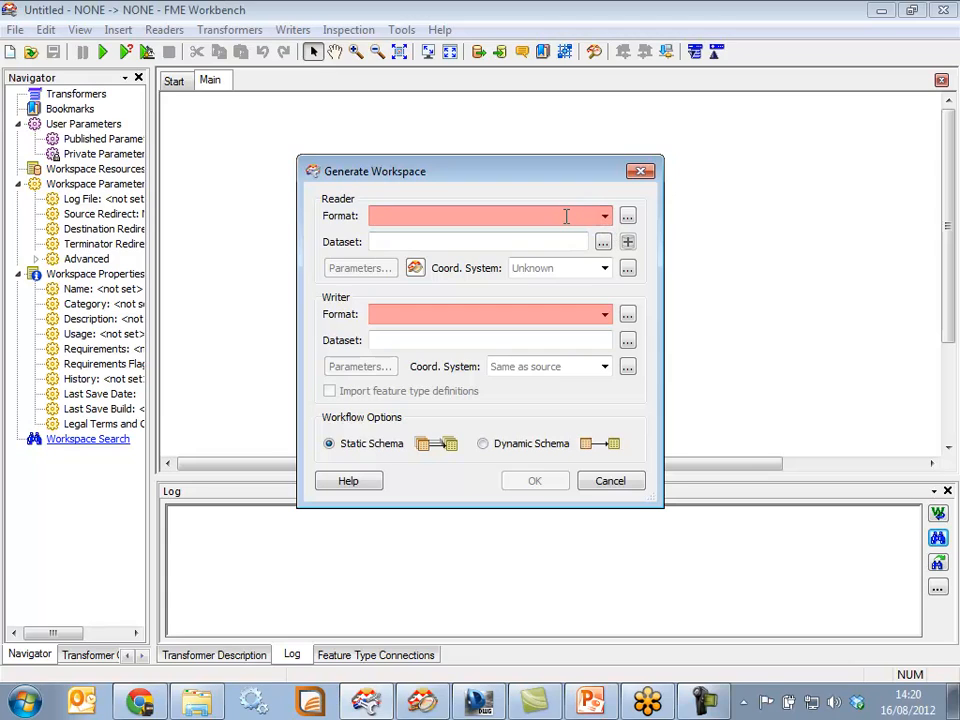
{"action": "type", "text": "dwg"}
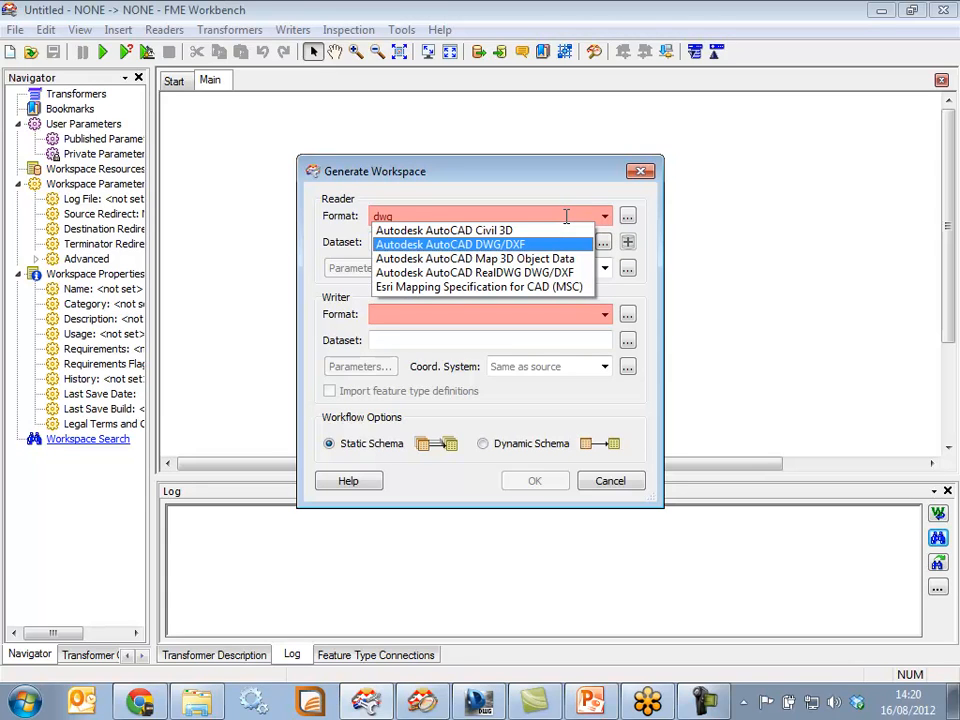
{"action": "key", "text": "Return"}
{"action": "left_click", "coordinate": [603, 242]}
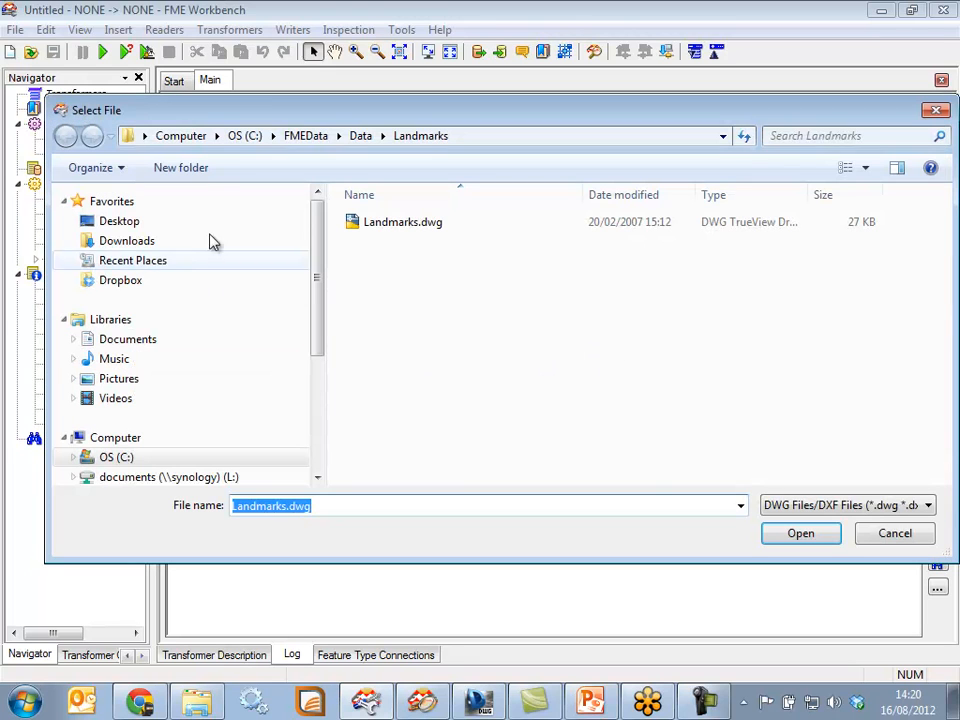
{"action": "left_click", "coordinate": [127, 222]}
{"action": "double_click", "coordinate": [452, 301]}
{"action": "double_click", "coordinate": [403, 221]}
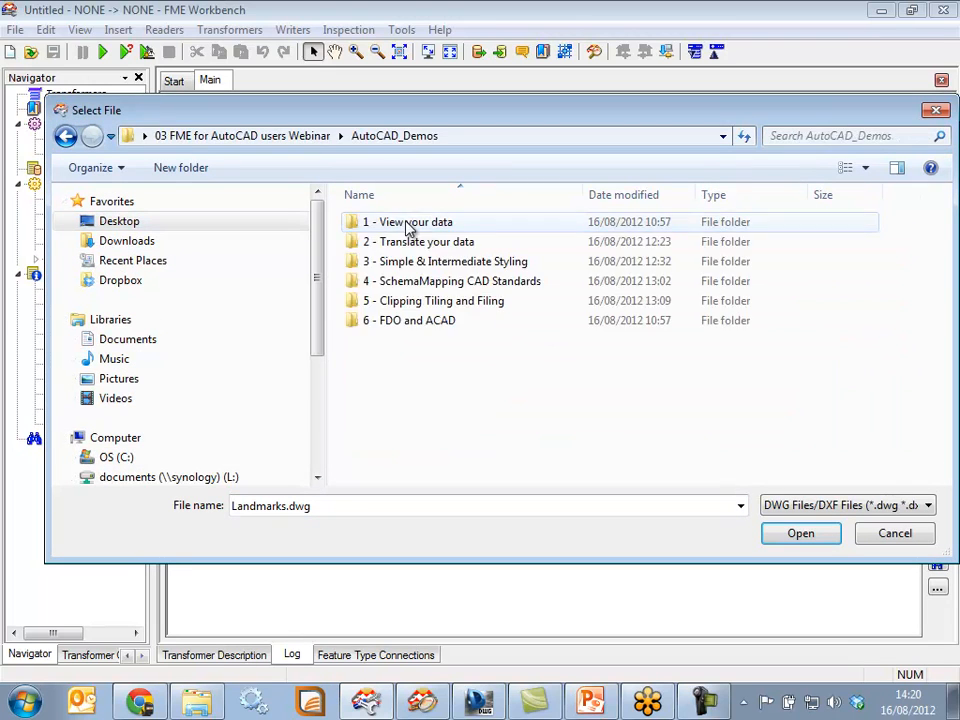
{"action": "double_click", "coordinate": [418, 243]}
{"action": "left_click", "coordinate": [414, 244]}
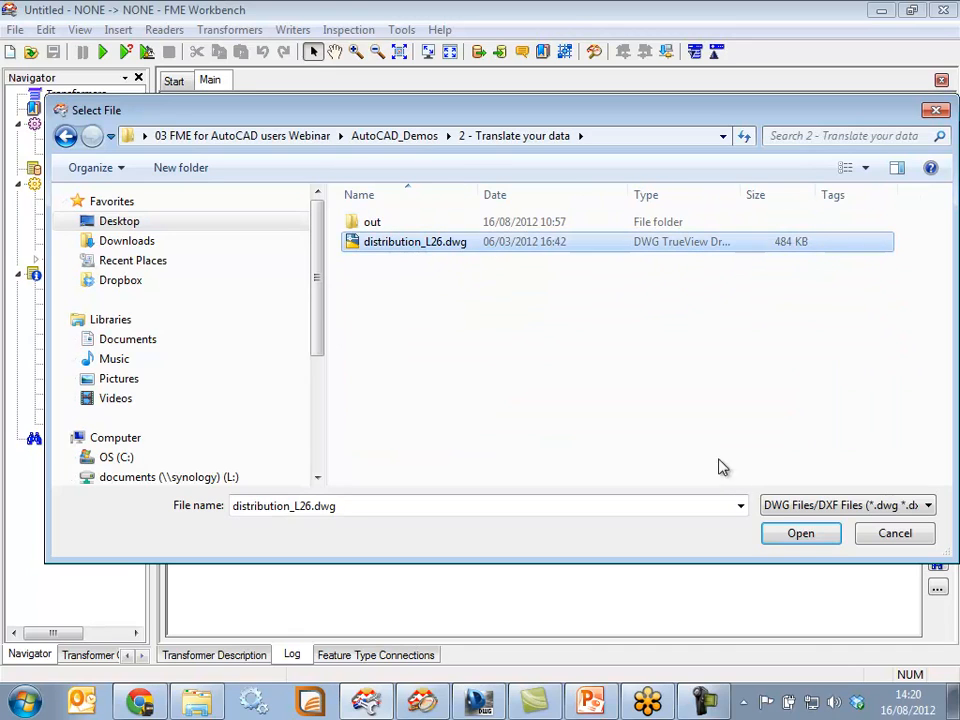
{"action": "left_click", "coordinate": [799, 534]}
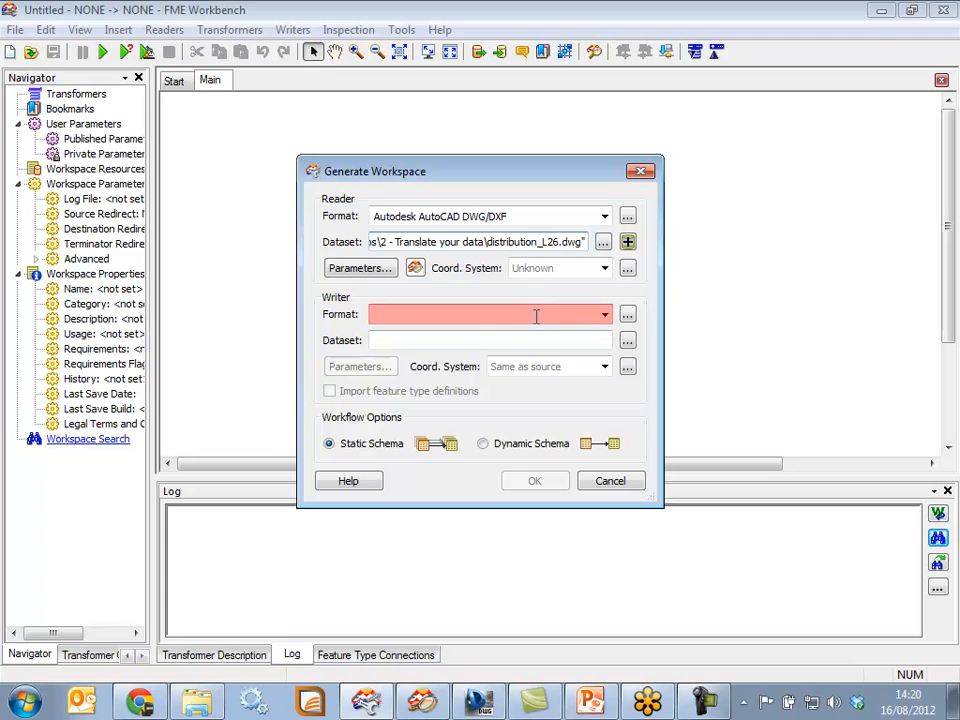
Set the writer format to MapInfo TAB (MFAL) with the out folder inside 2 - Translate your data as its dataset
{"action": "type", "text": "mfal"}
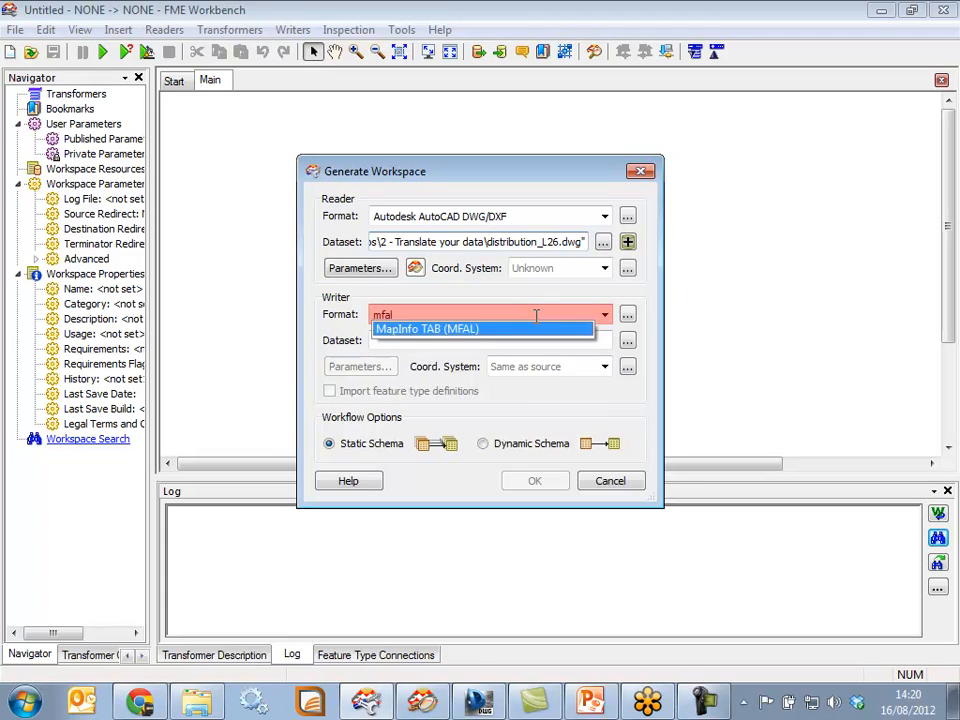
{"action": "key", "text": "Return"}
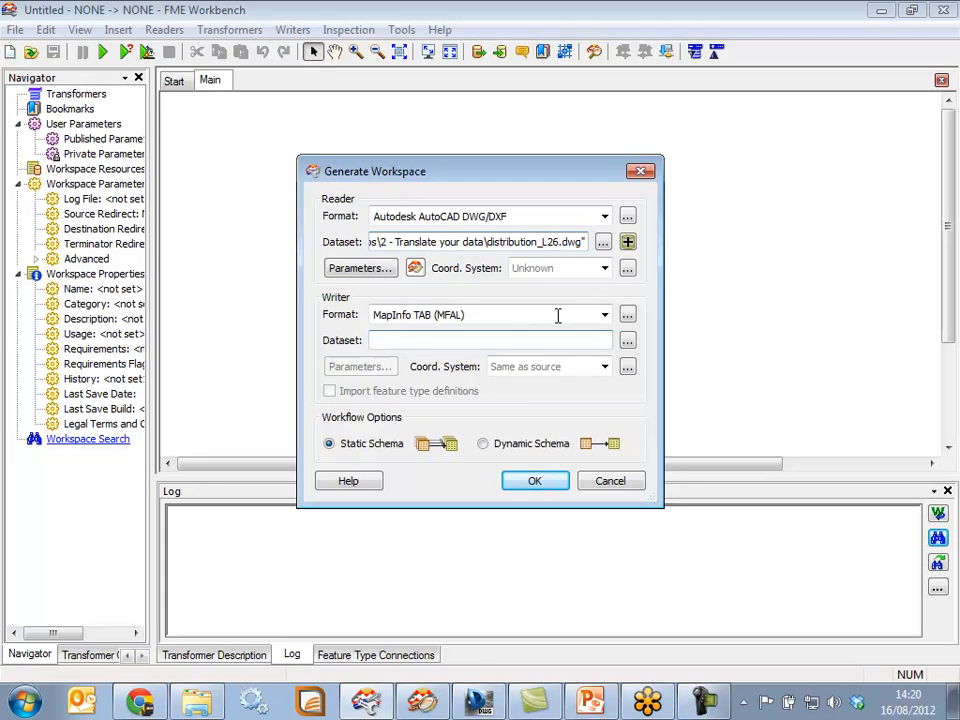
{"action": "left_click", "coordinate": [627, 340]}
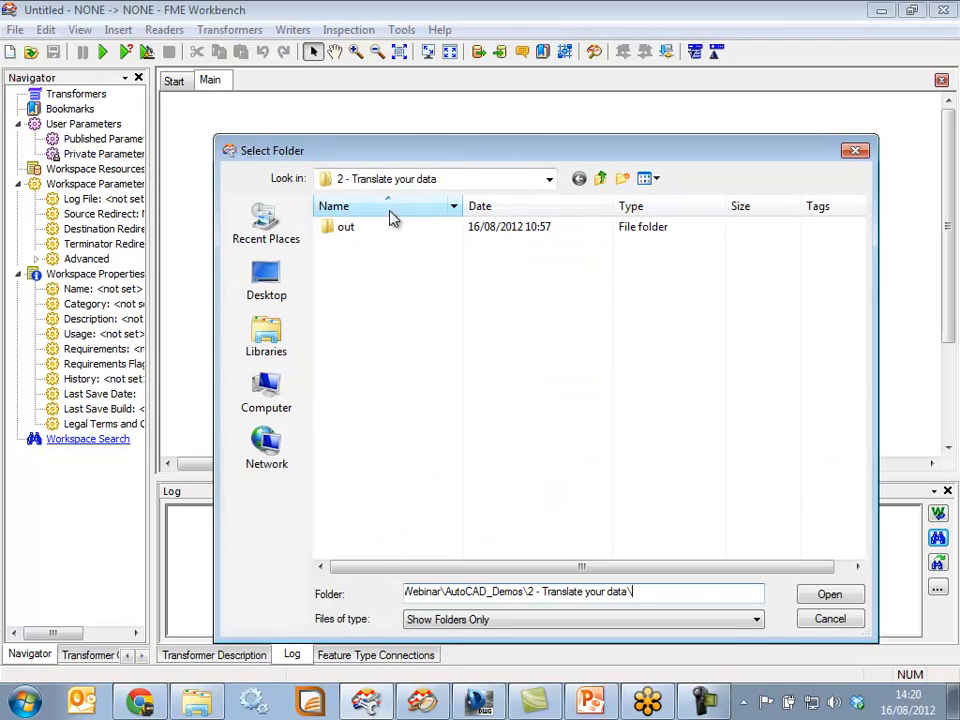
{"action": "double_click", "coordinate": [343, 229]}
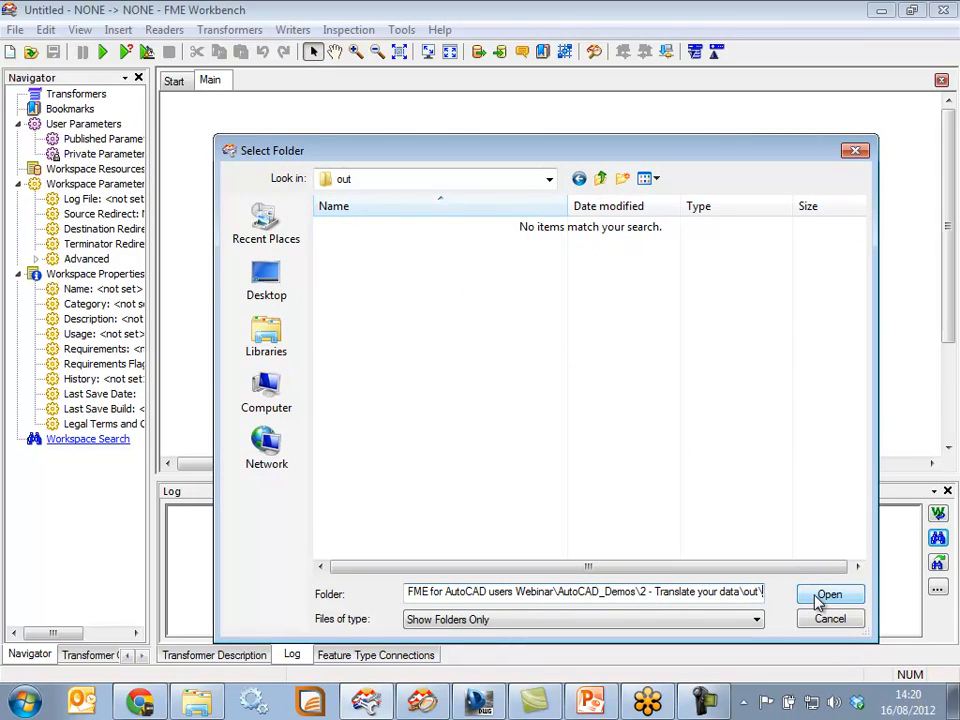
{"action": "left_click", "coordinate": [818, 600]}
Accept the DWG reader parameters grouped by Attribute Schema and generate the workspace with the water_distribution_lines, water_distribution_nodes and water_meters feature types
{"action": "left_click", "coordinate": [370, 266]}
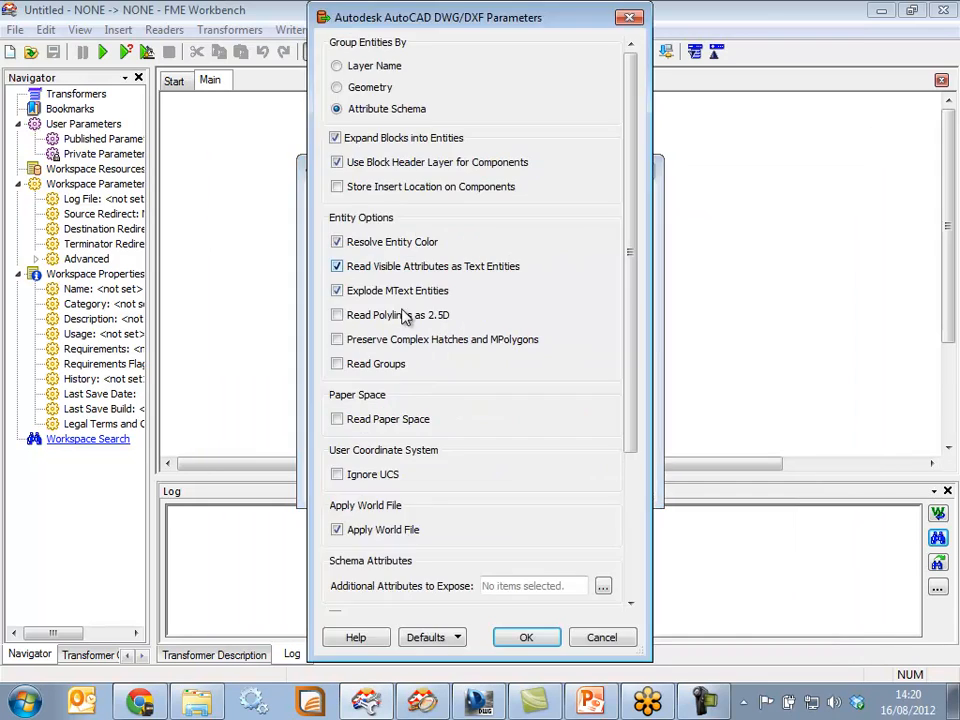
{"action": "left_click", "coordinate": [532, 637]}
{"action": "left_click", "coordinate": [540, 479]}
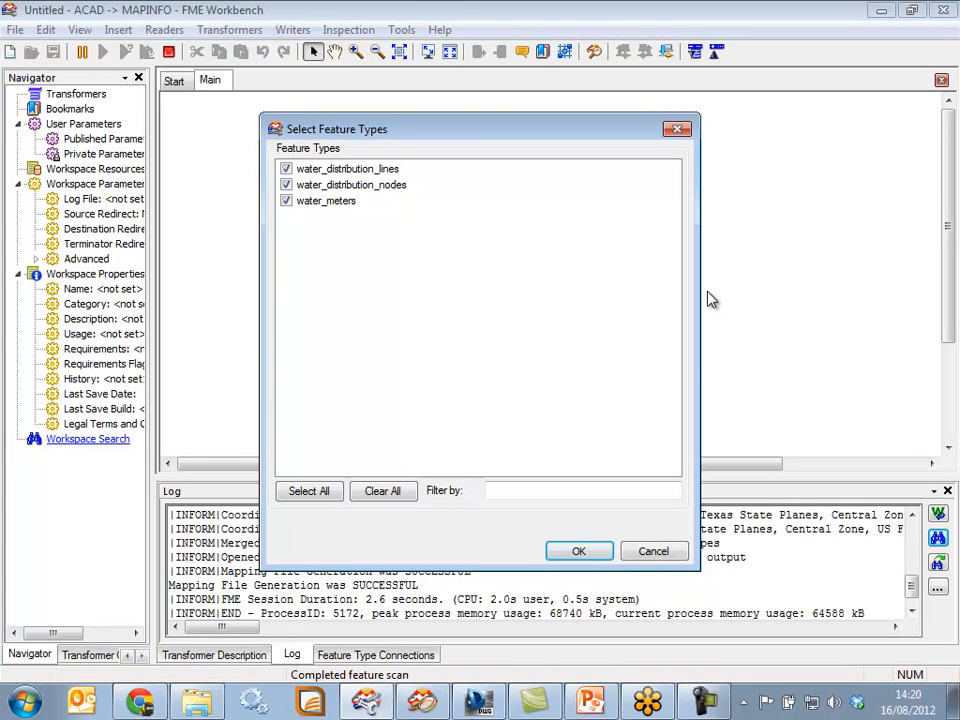
{"action": "left_click", "coordinate": [579, 552]}
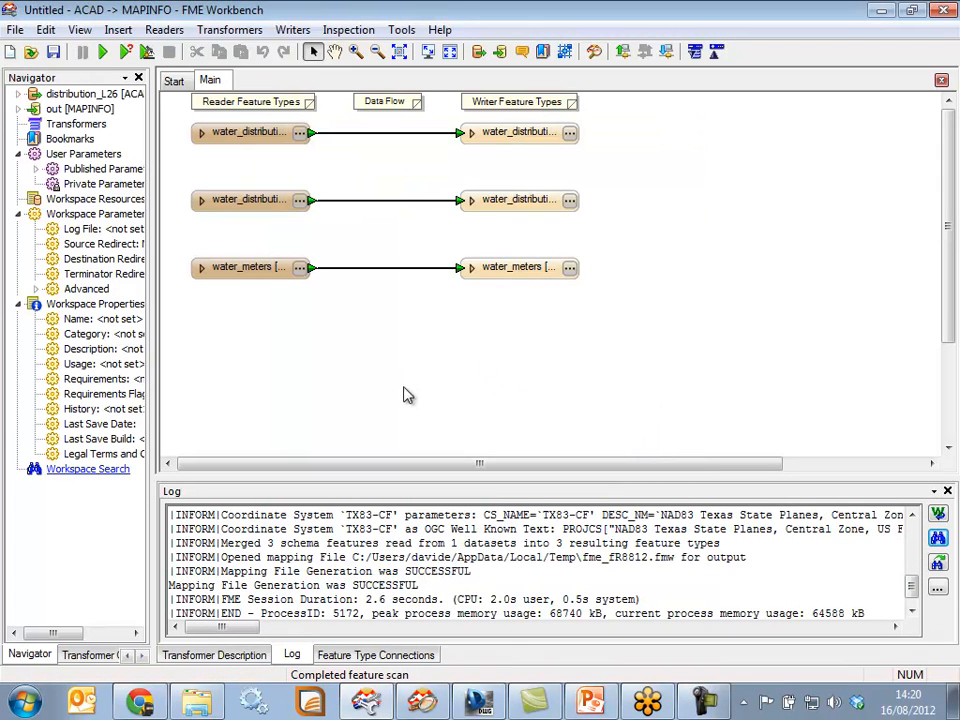
Move the three reader feature types and the three writer feature types down on the canvas, keeping them level with each other
{"action": "left_click_drag", "start_coordinate": [306, 292], "coordinate": [122, 84]}
{"action": "left_click_drag", "start_coordinate": [236, 133], "coordinate": [245, 184]}
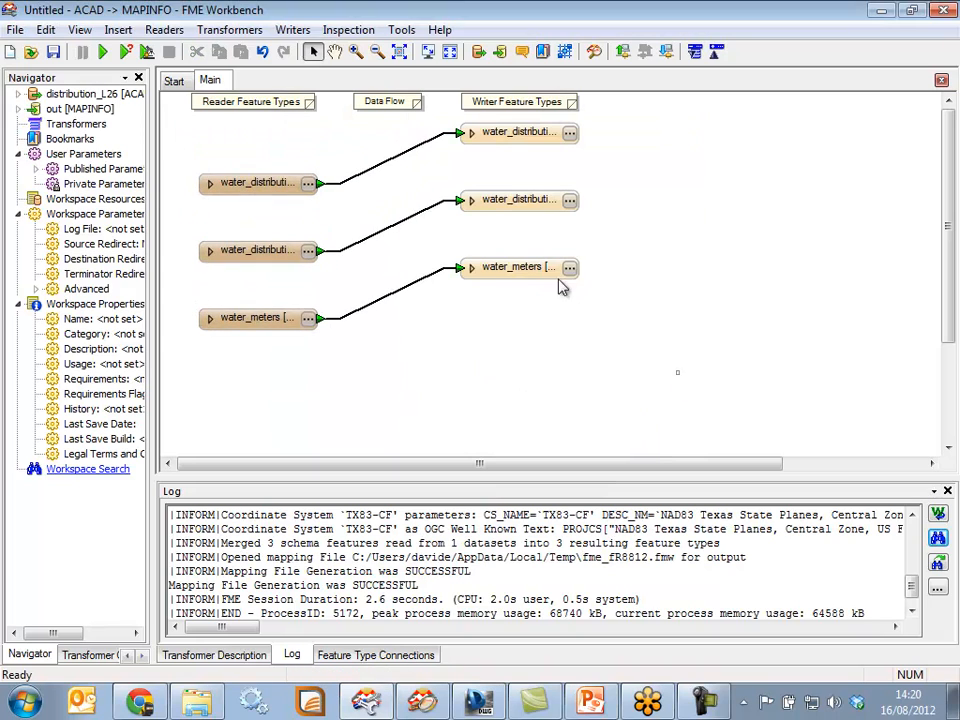
{"action": "left_click_drag", "start_coordinate": [579, 364], "coordinate": [429, 111]}
{"action": "left_click_drag", "start_coordinate": [505, 140], "coordinate": [547, 197]}
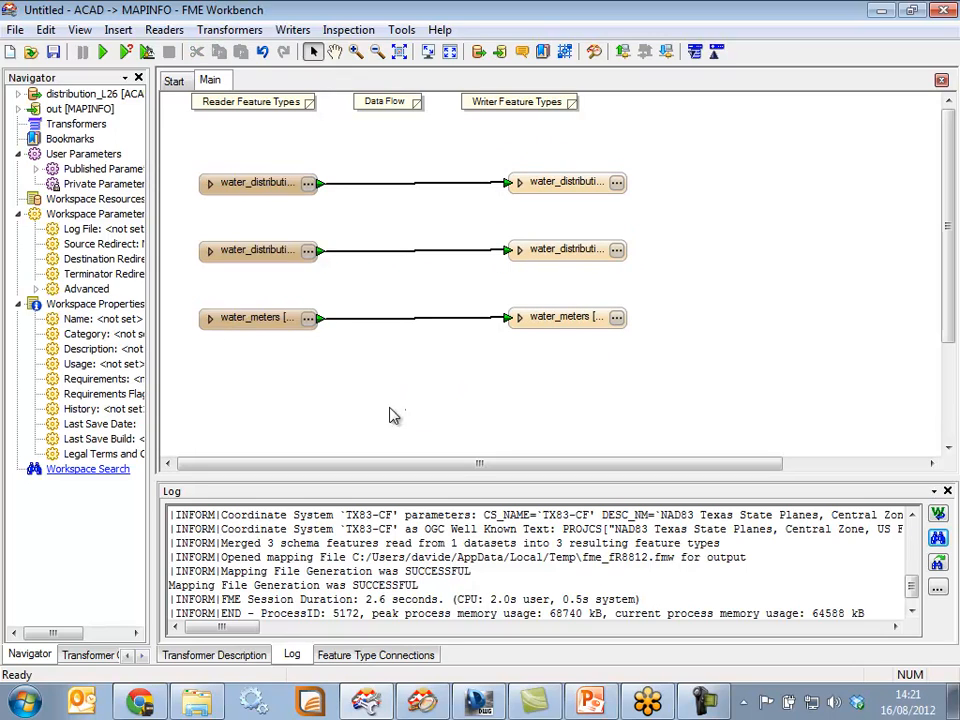
Add a bookmark around the three reader feature types and name it DWG
{"action": "left_click_drag", "start_coordinate": [304, 320], "coordinate": [124, 110]}
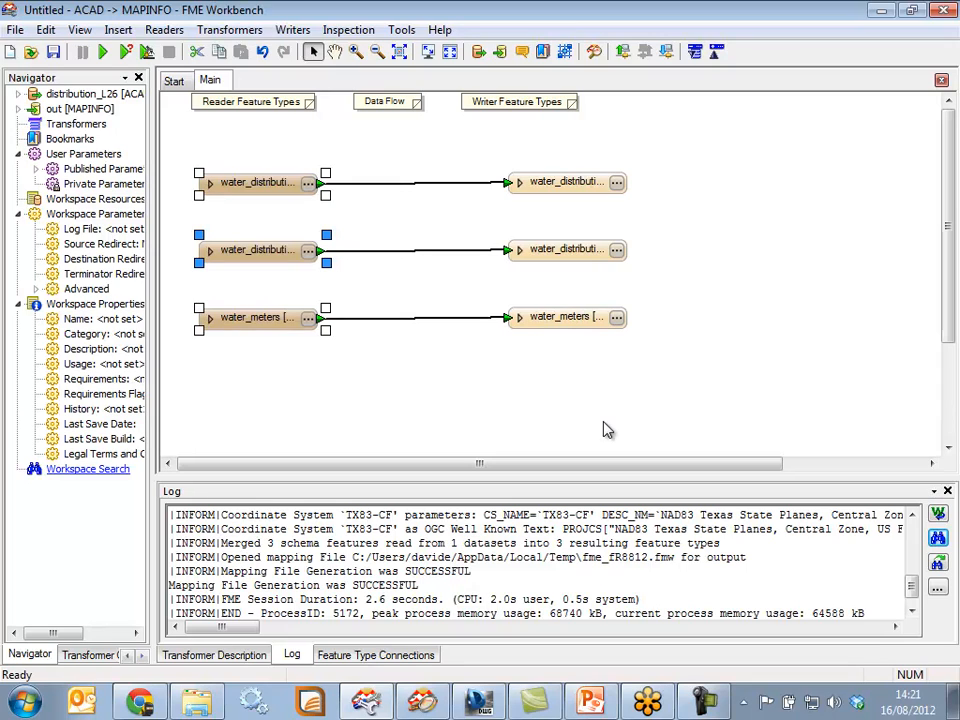
{"action": "left_click_drag", "start_coordinate": [360, 401], "coordinate": [184, 140]}
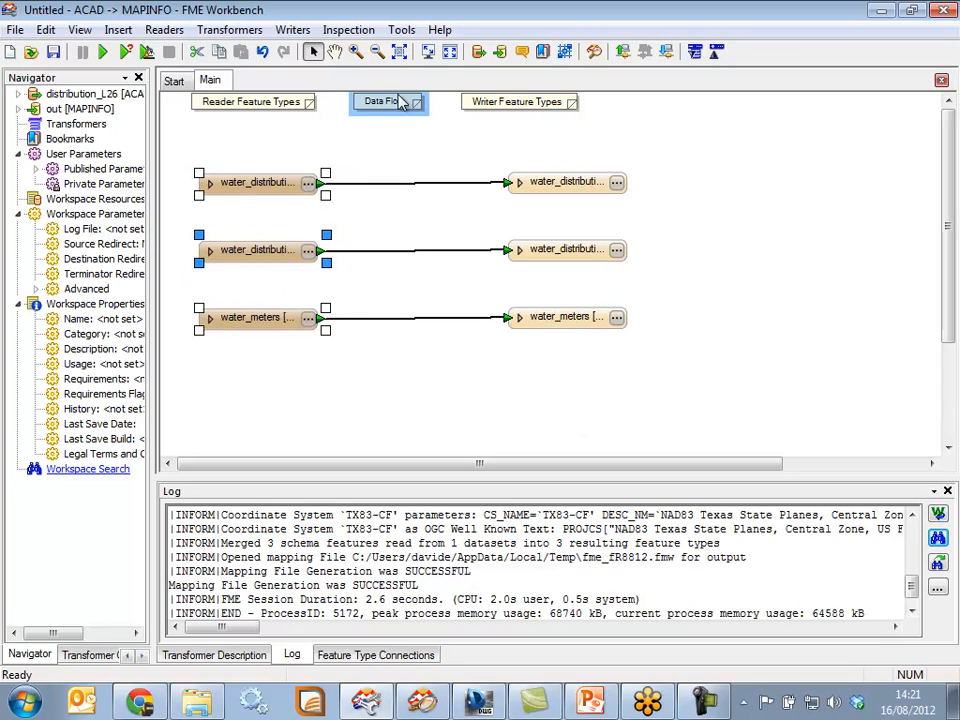
{"action": "left_click", "coordinate": [542, 51]}
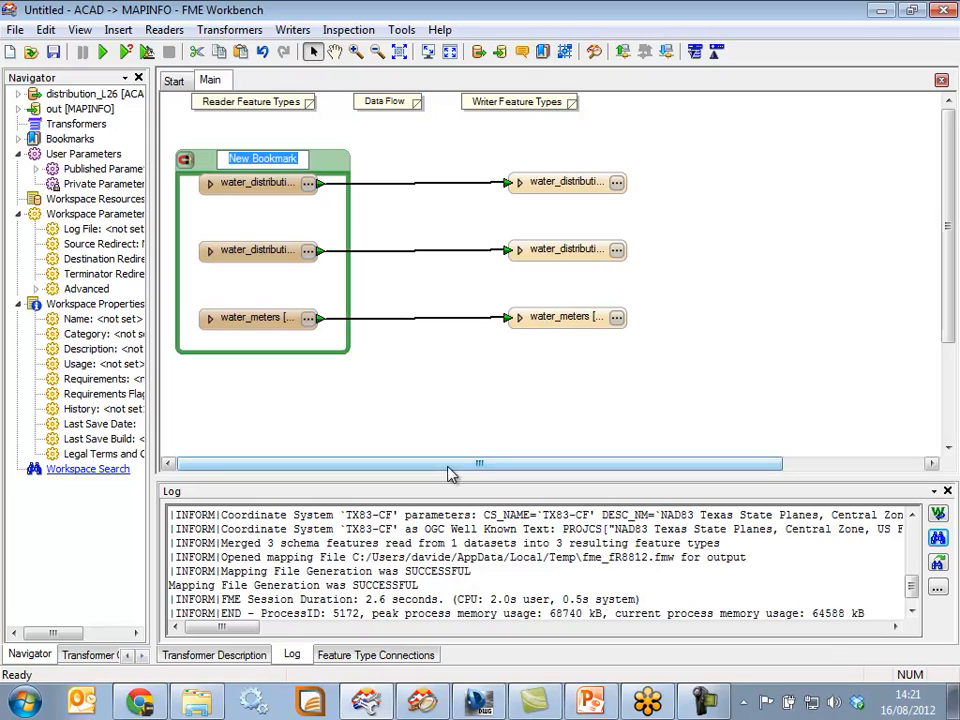
{"action": "type", "text": "DWG"}
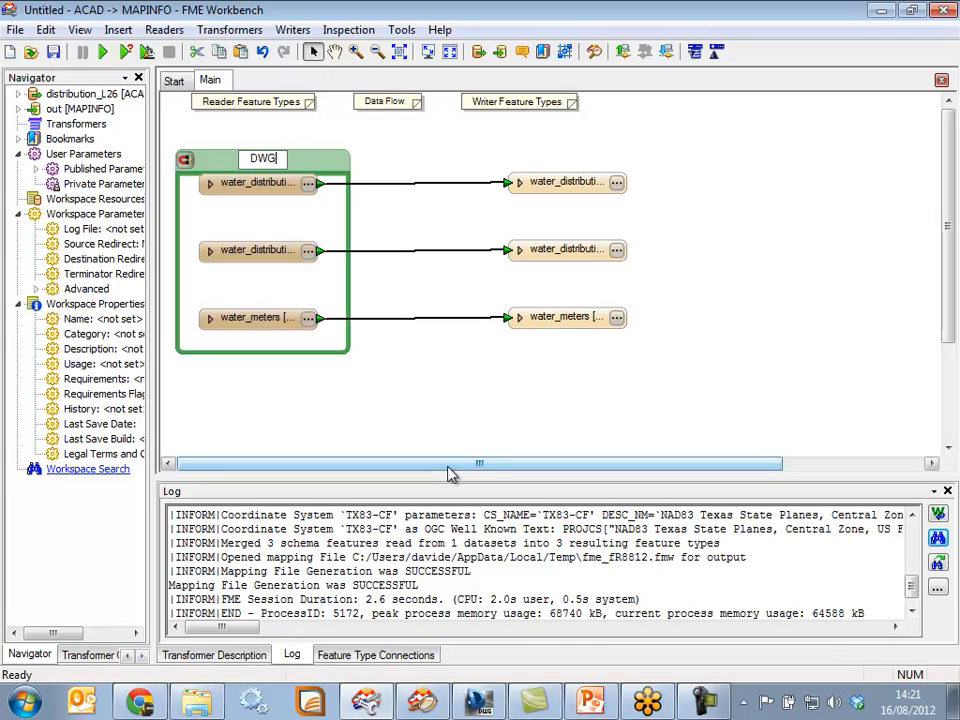
{"action": "key", "text": "Return"}
Rearrange the three reader feature types inside the DWG bookmark and shift the bookmark slightly down and to the right
{"action": "left_click_drag", "start_coordinate": [258, 183], "coordinate": [271, 197]}
{"action": "left_click_drag", "start_coordinate": [250, 249], "coordinate": [250, 242]}
{"action": "left_click_drag", "start_coordinate": [257, 307], "coordinate": [268, 300]}
{"action": "left_click_drag", "start_coordinate": [271, 163], "coordinate": [290, 173]}
Add a bookmark named MapInfo around the three writer feature types and move it farther right on the canvas
{"action": "left_click_drag", "start_coordinate": [472, 376], "coordinate": [680, 140]}
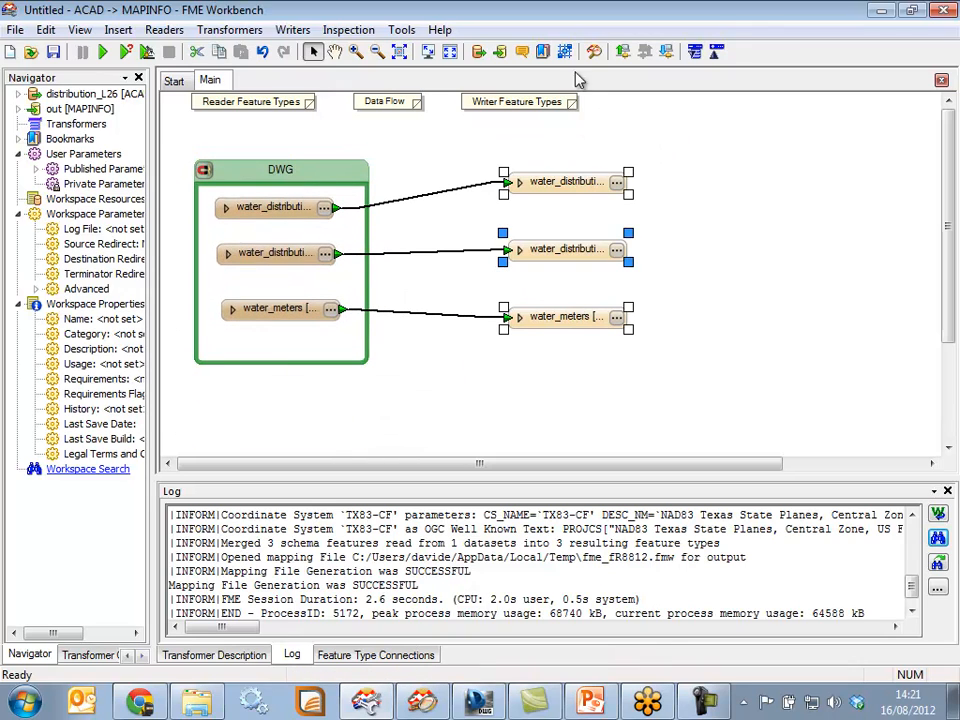
{"action": "left_click", "coordinate": [543, 51]}
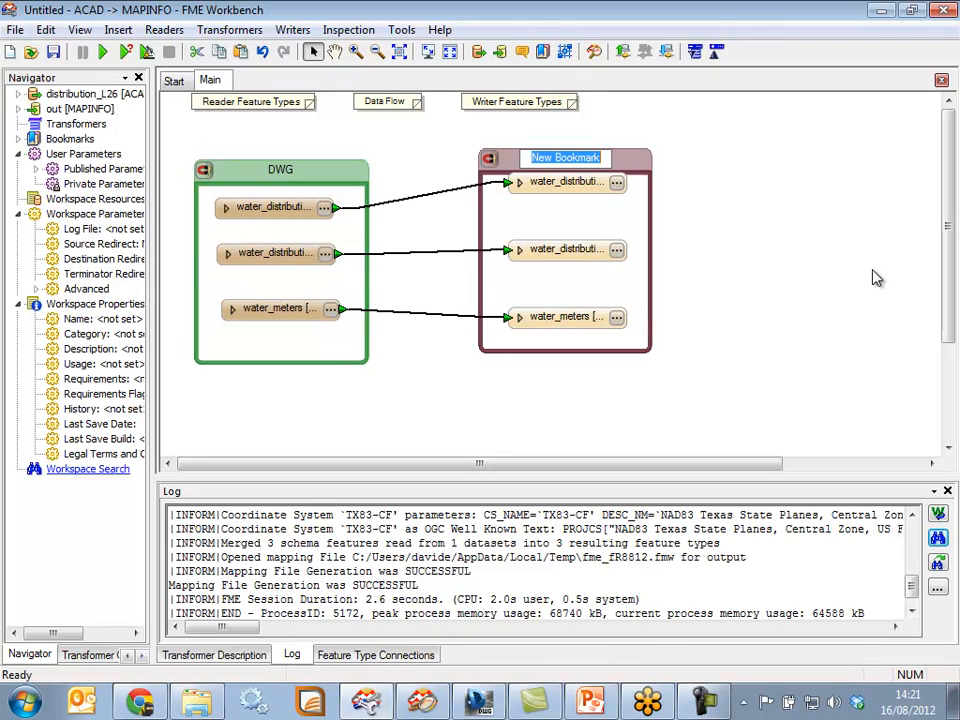
{"action": "type", "text": "MapInfo"}
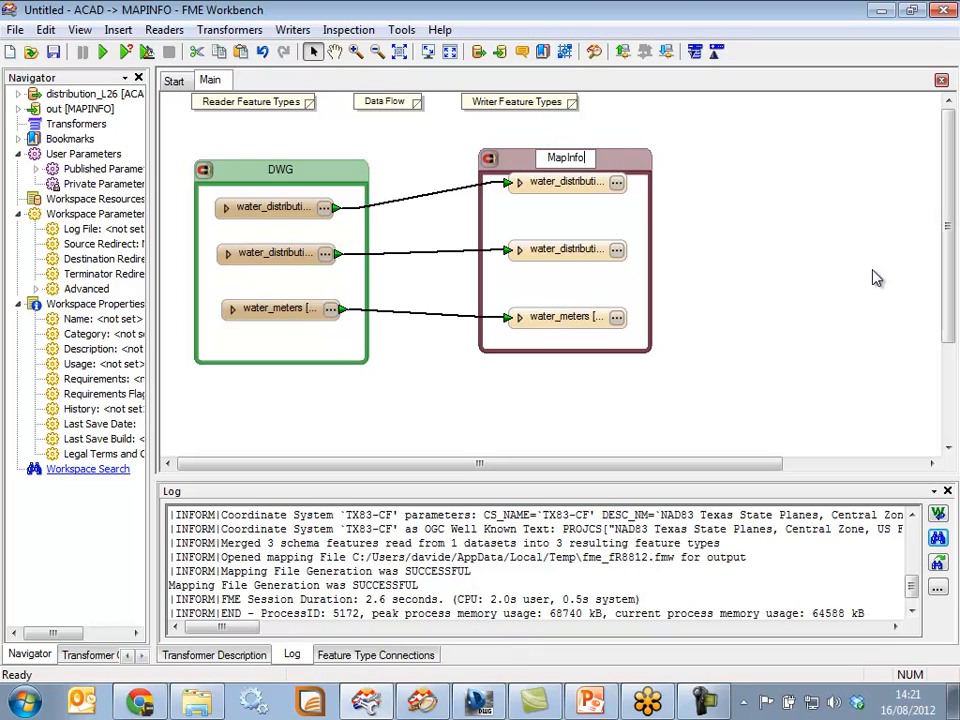
{"action": "key", "text": "Return"}
{"action": "left_click_drag", "start_coordinate": [570, 160], "coordinate": [736, 170]}
{"action": "left_click", "coordinate": [861, 257]}
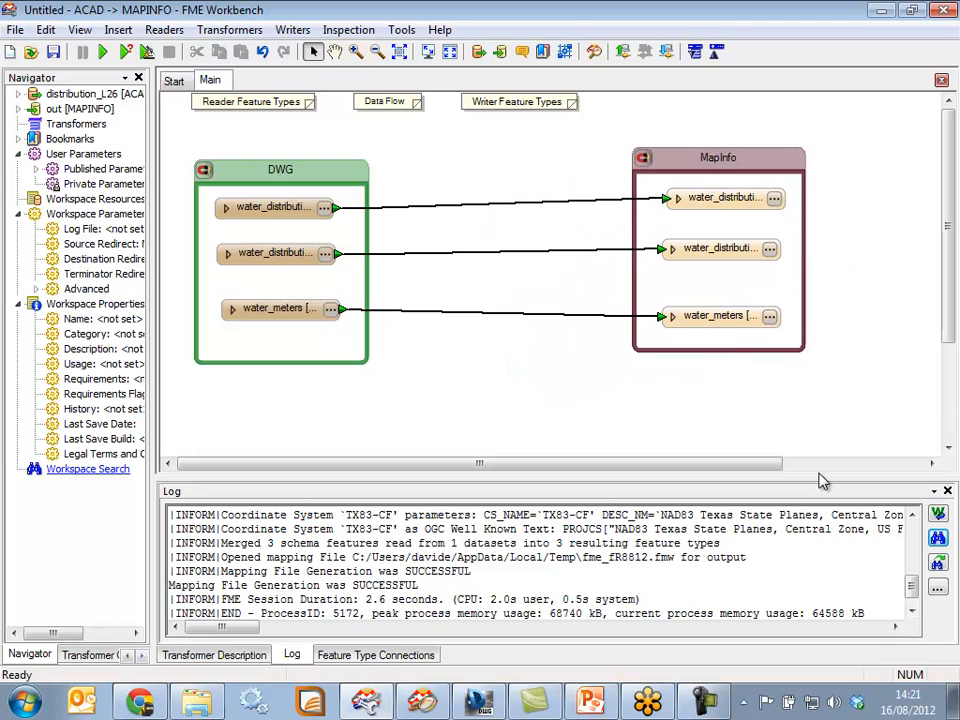
Switch to File Explorer, open the out folder inside AutoCAD_Demos, 2 - Translate your data, and return to FME Workbench
{"action": "left_click", "coordinate": [197, 702]}
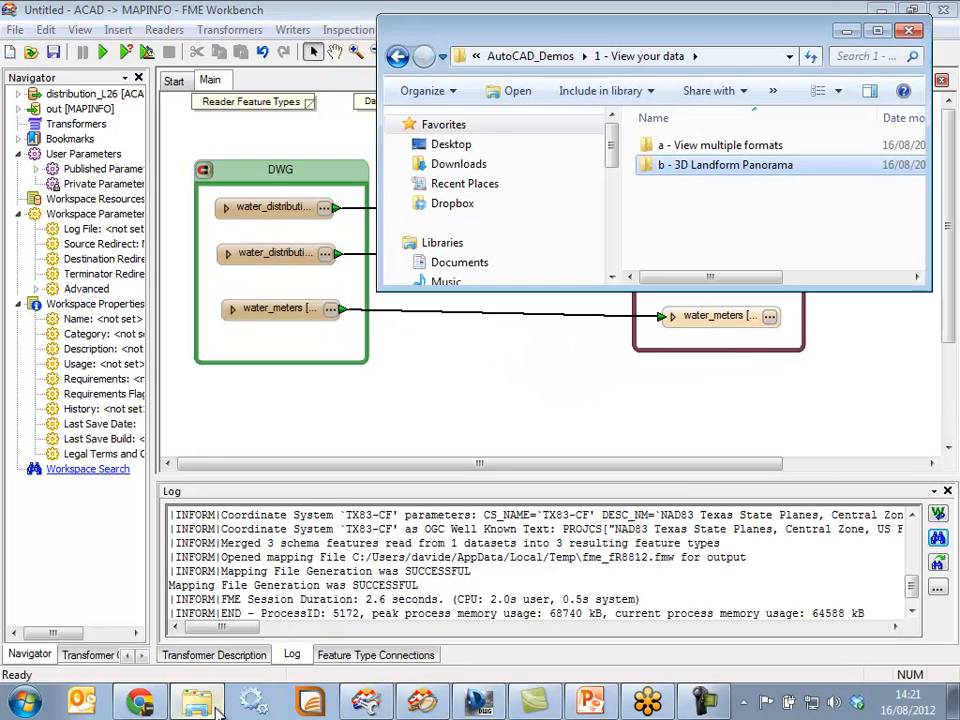
{"action": "left_click", "coordinate": [530, 56]}
{"action": "double_click", "coordinate": [701, 168]}
{"action": "double_click", "coordinate": [668, 150]}
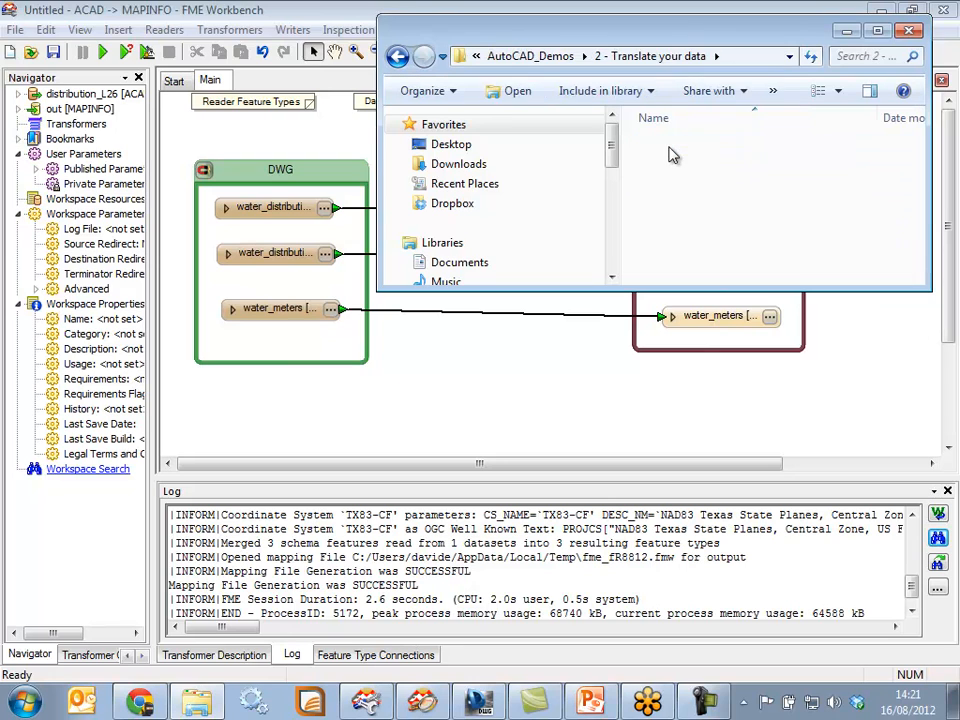
{"action": "left_click_drag", "start_coordinate": [576, 30], "coordinate": [959, 290]}
{"action": "left_click", "coordinate": [422, 413]}
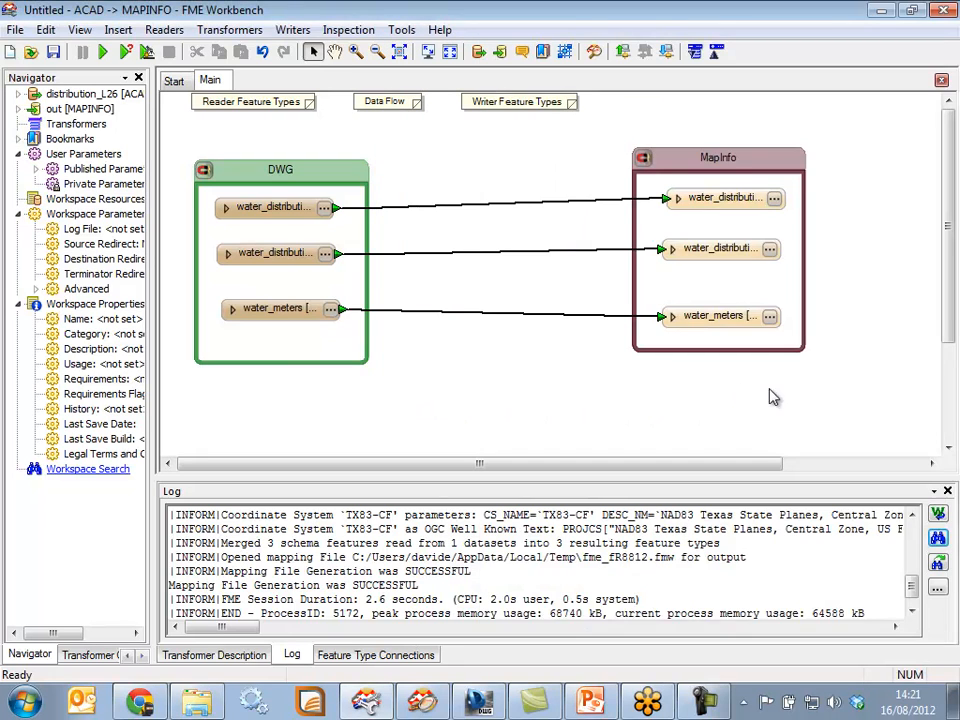
Run the translation, check the MapInfo files written to the out folder, and return to FME Workbench
{"action": "left_click", "coordinate": [103, 52]}
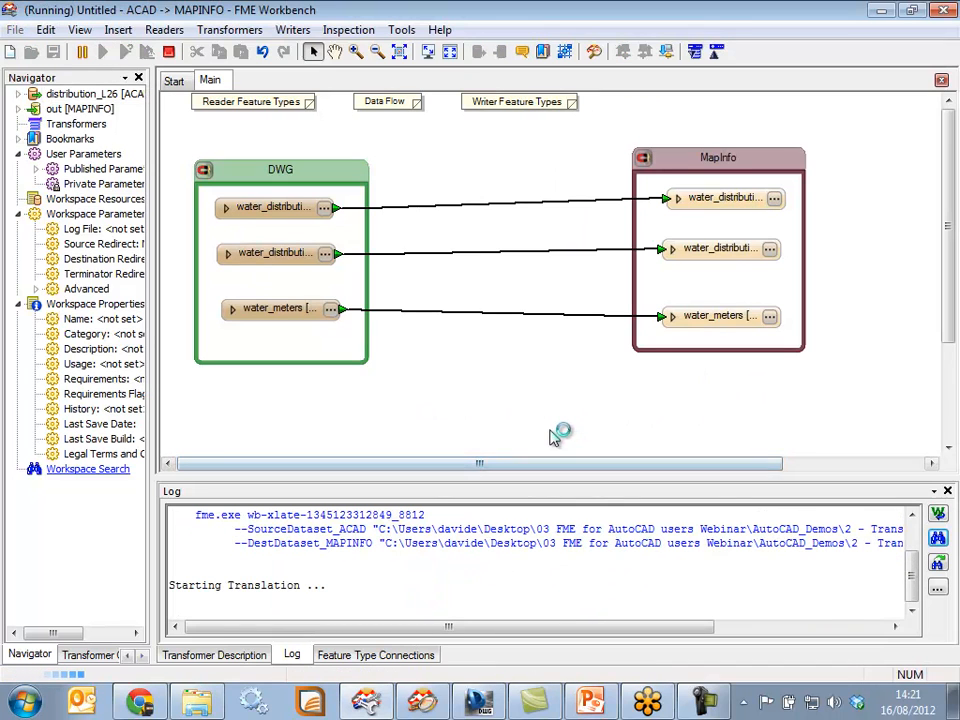
{"action": "key", "text": "alt+Tab"}
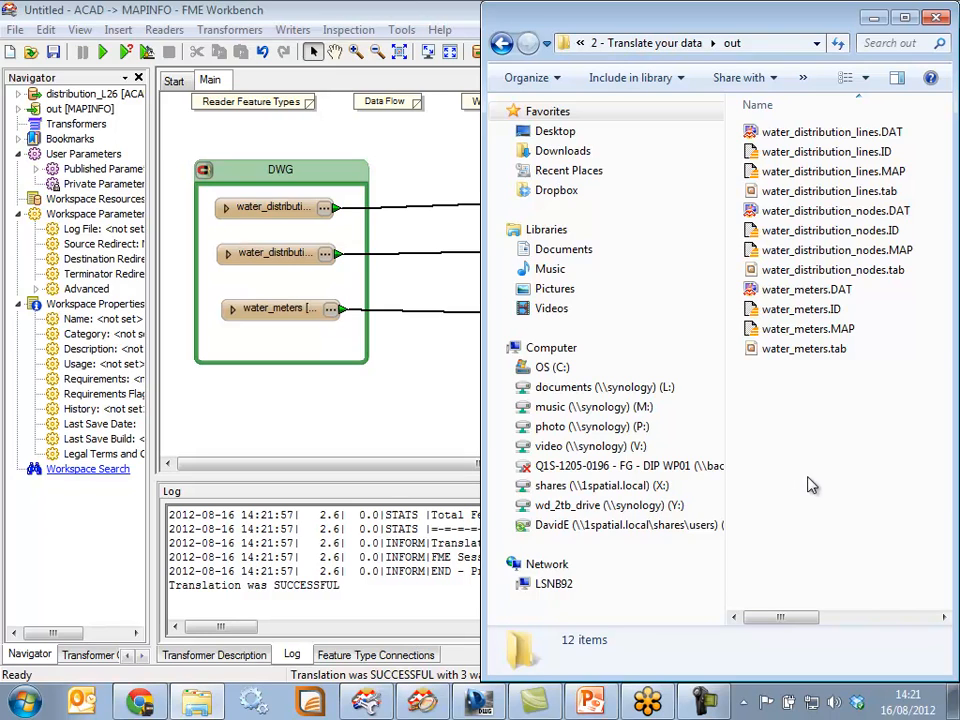
{"action": "left_click_drag", "start_coordinate": [871, 451], "coordinate": [715, 100]}
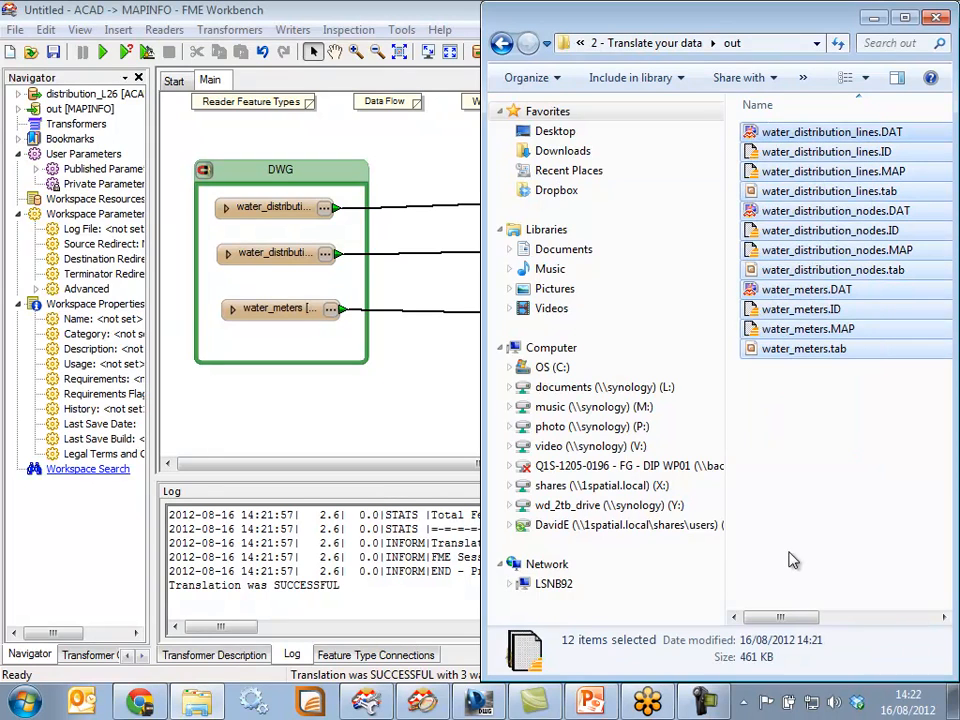
{"action": "left_click", "coordinate": [343, 402]}
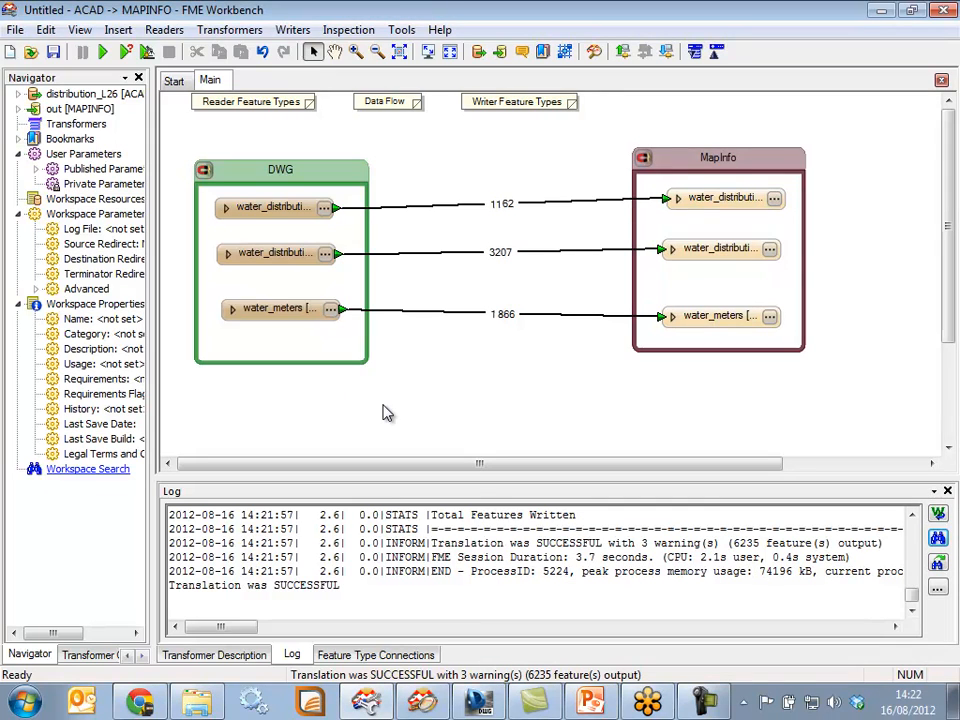
Extend the MapInfo bookmark downward and move the water_distribution_nodes and water_meters writer feature types lower inside it
{"action": "left_click_drag", "start_coordinate": [721, 351], "coordinate": [733, 463]}
{"action": "left_click_drag", "start_coordinate": [840, 405], "coordinate": [650, 232]}
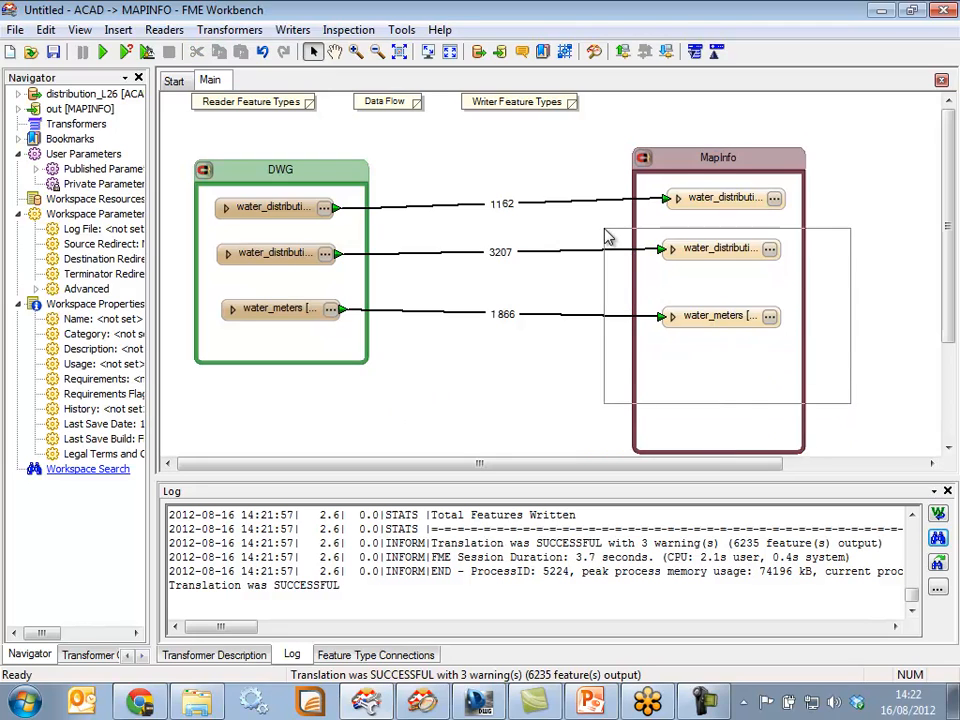
{"action": "left_click_drag", "start_coordinate": [716, 252], "coordinate": [681, 324]}
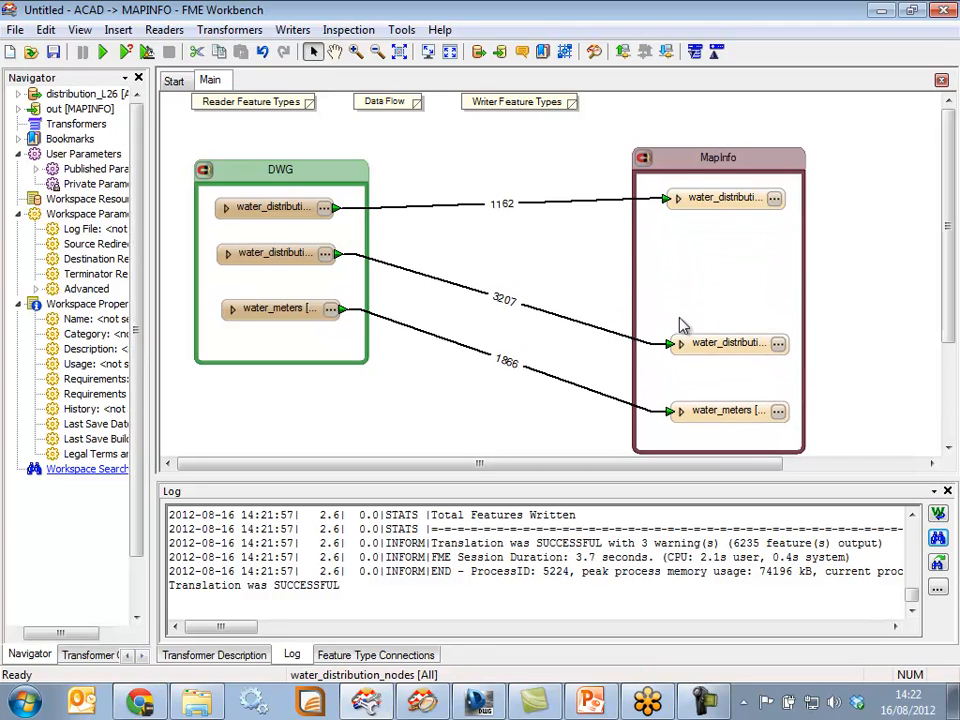
Insert a LengthCalculator on the water_distribution_lines connection, set its Length Attribute to _PIPELENGTH, and copy that attribute name
{"action": "left_click", "coordinate": [510, 210]}
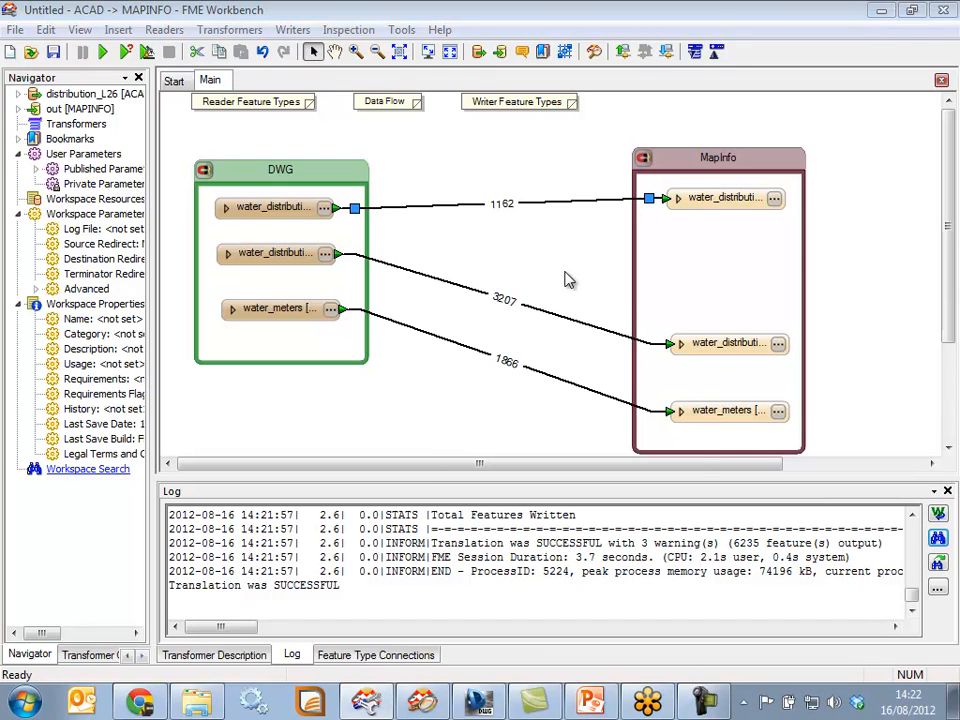
{"action": "type", "text": "length"}
{"action": "key", "text": "Return"}
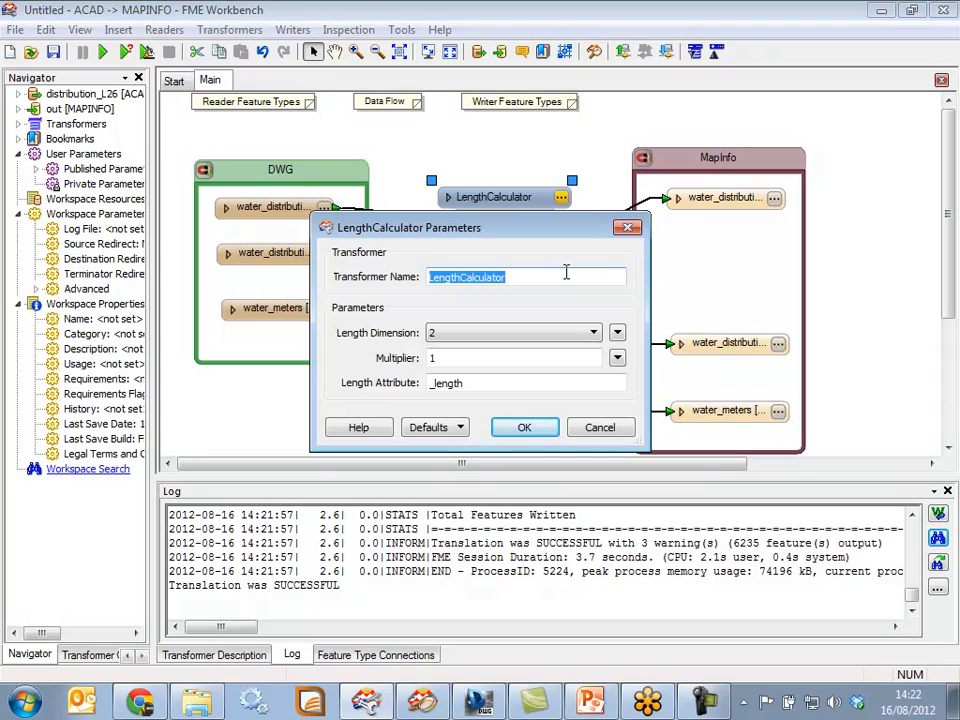
{"action": "double_click", "coordinate": [504, 384]}
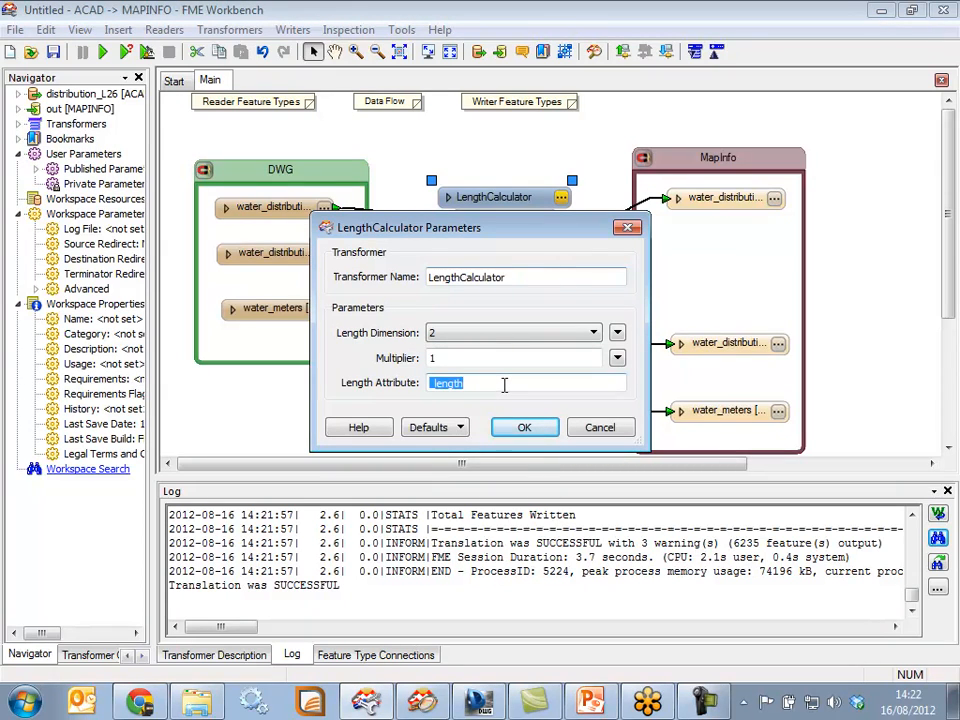
{"action": "type", "text": "_PIPELENGTH"}
{"action": "left_click_drag", "start_coordinate": [564, 386], "coordinate": [365, 392]}
{"action": "key", "text": "ctrl+c"}
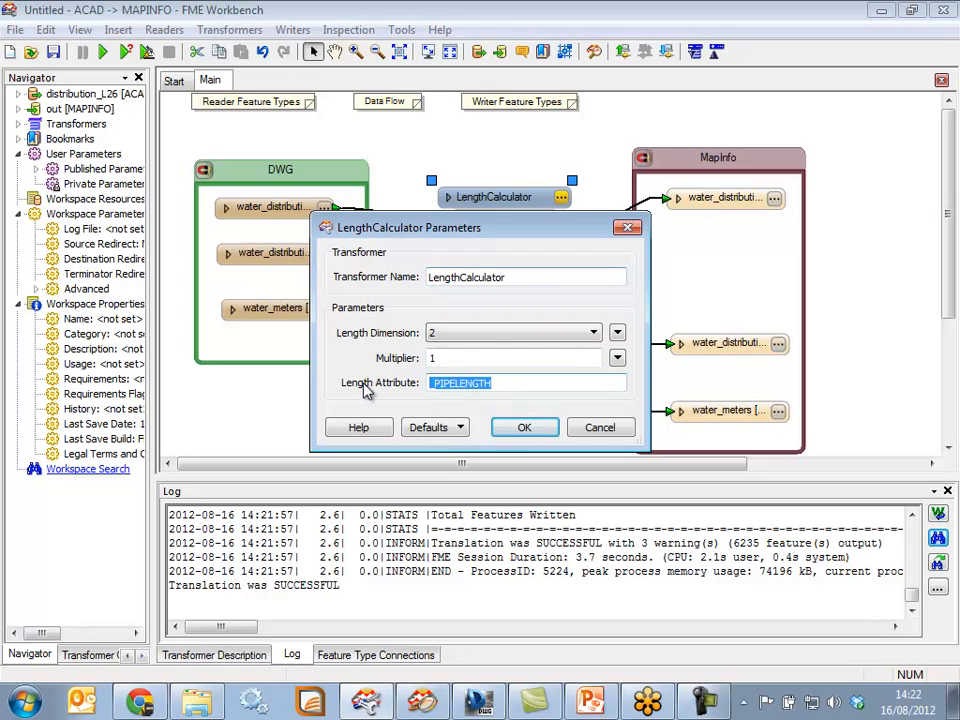
{"action": "left_click", "coordinate": [542, 429]}
Add a user attribute _PIPELENGTH of type float to the water_distribution_lines writer feature type
{"action": "left_click", "coordinate": [775, 201]}
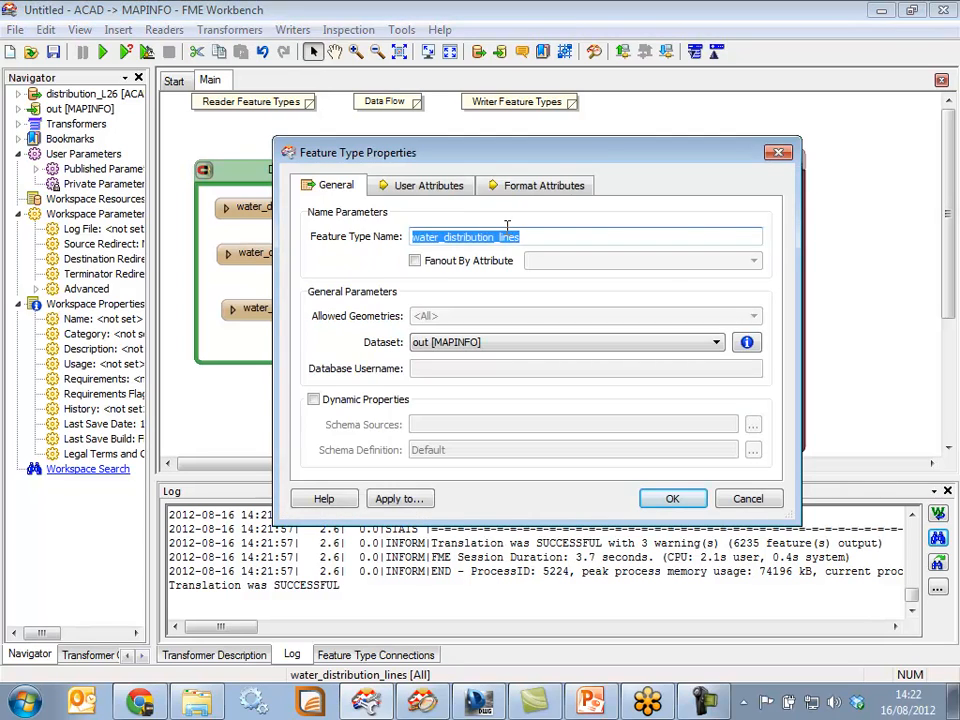
{"action": "left_click", "coordinate": [428, 186]}
{"action": "left_click_drag", "start_coordinate": [765, 295], "coordinate": [756, 420]}
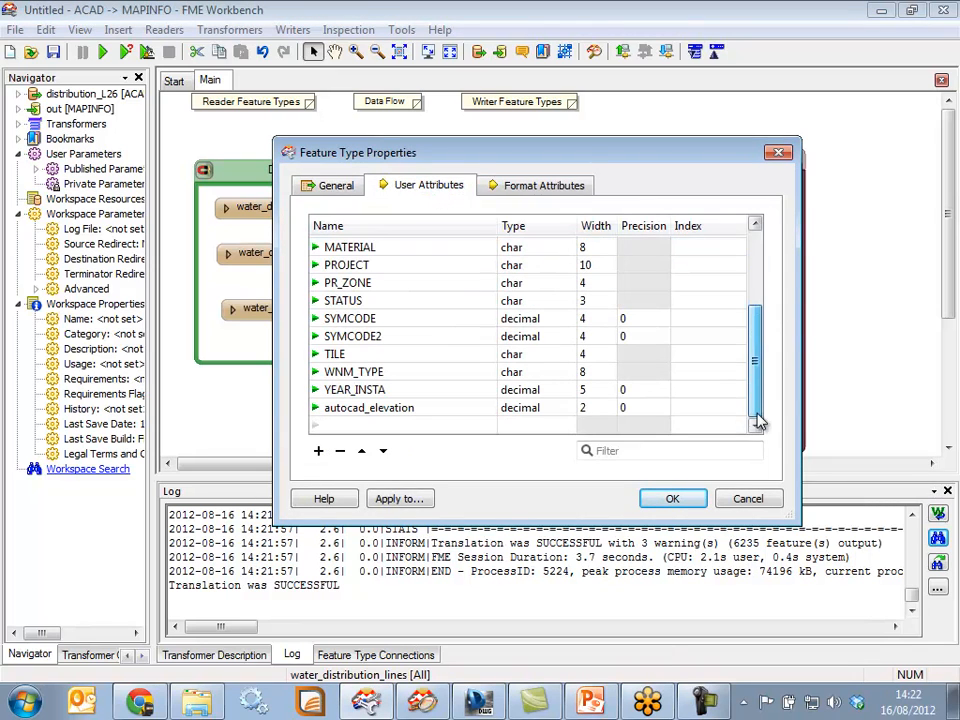
{"action": "left_click", "coordinate": [318, 450]}
{"action": "right_click", "coordinate": [401, 428]}
{"action": "left_click", "coordinate": [445, 528]}
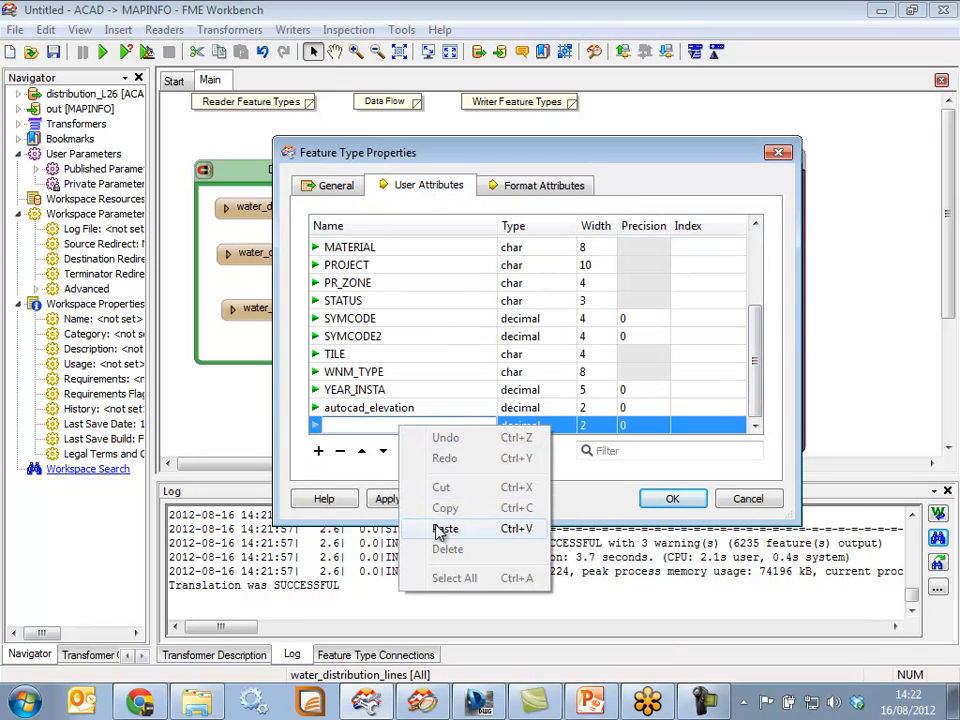
{"action": "left_click", "coordinate": [558, 427]}
{"action": "left_click", "coordinate": [565, 426]}
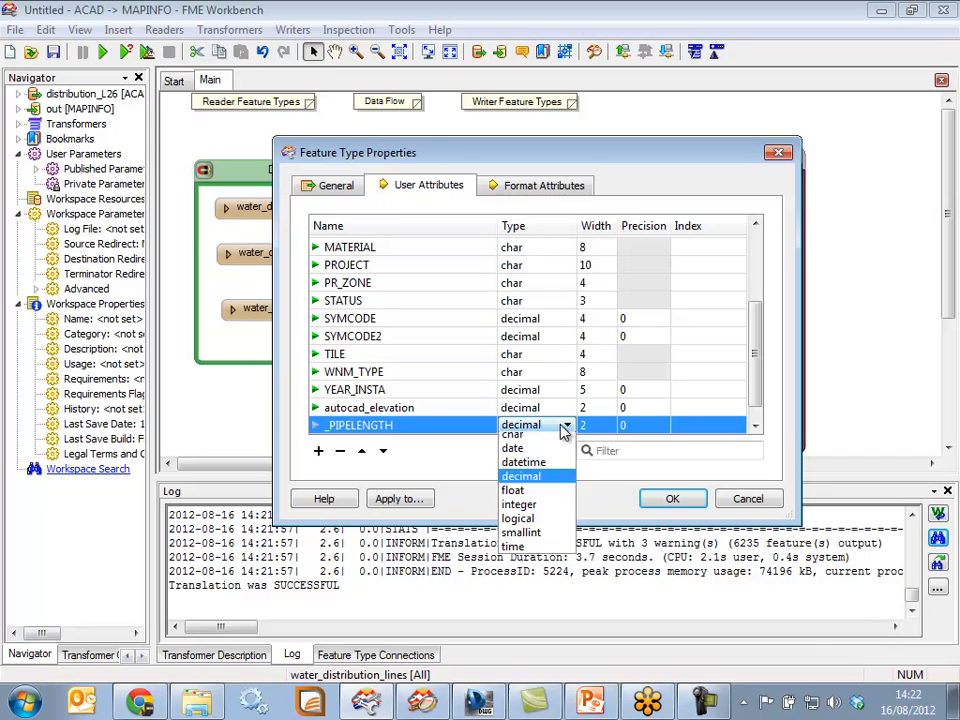
{"action": "left_click", "coordinate": [545, 491]}
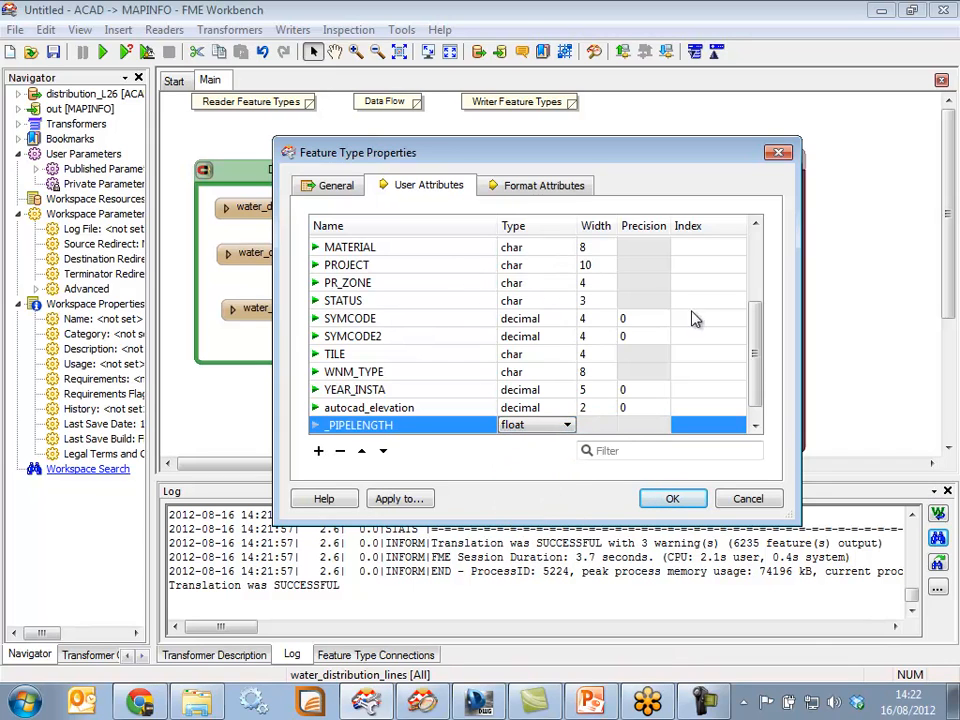
Change the DIAMETER attribute's type to float and accept the water_distribution_lines writer properties
{"action": "left_click_drag", "start_coordinate": [756, 343], "coordinate": [757, 264]}
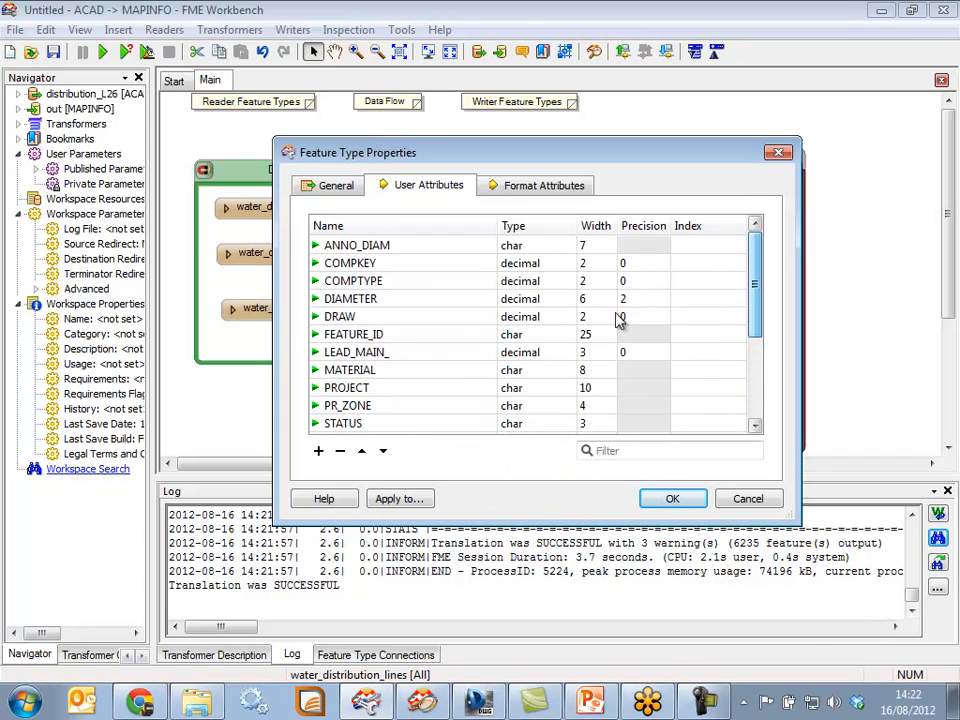
{"action": "left_click", "coordinate": [482, 298]}
{"action": "left_click", "coordinate": [566, 299]}
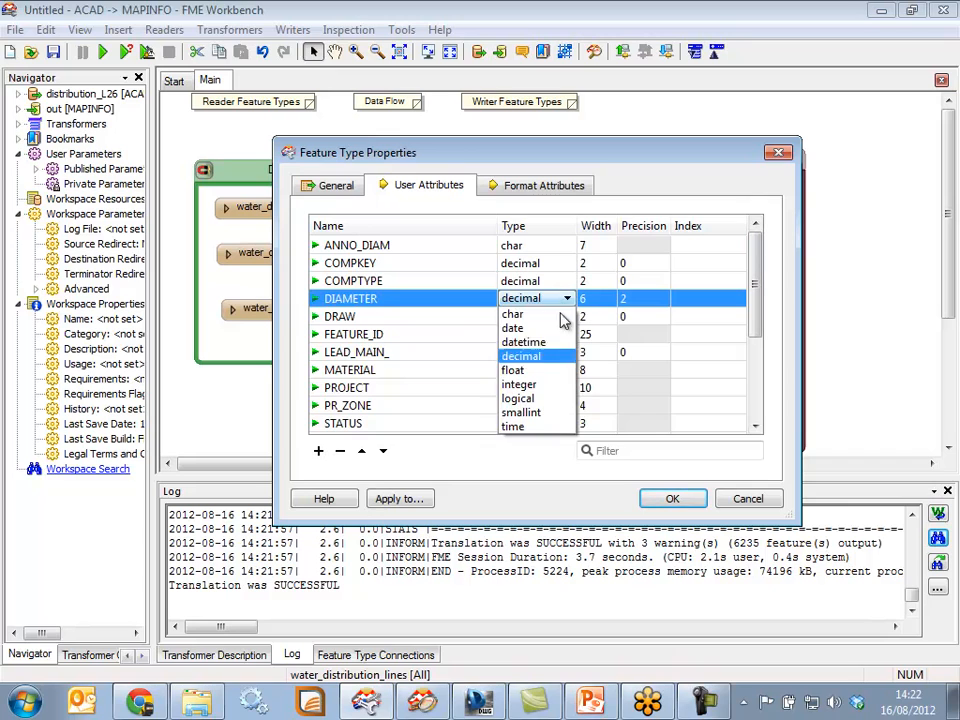
{"action": "left_click", "coordinate": [540, 370]}
{"action": "left_click", "coordinate": [673, 498]}
{"action": "left_click", "coordinate": [810, 280]}
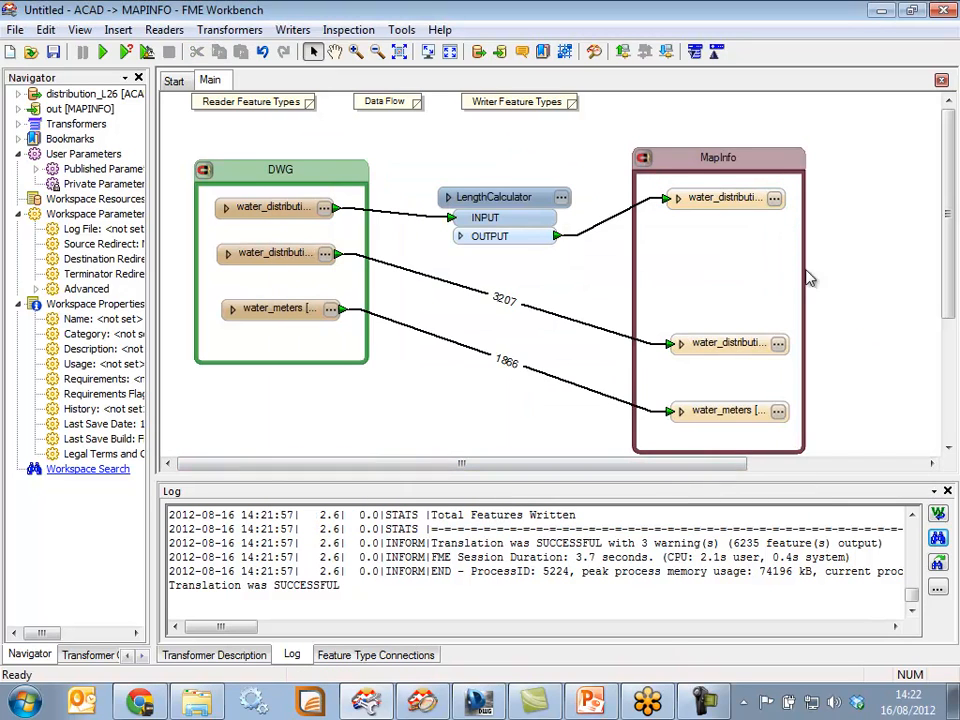
Expand the LengthCalculator output and water_distribution_lines writer attributes, examine how they map including _PIPELENGTH, and collapse them again
{"action": "left_click", "coordinate": [678, 198]}
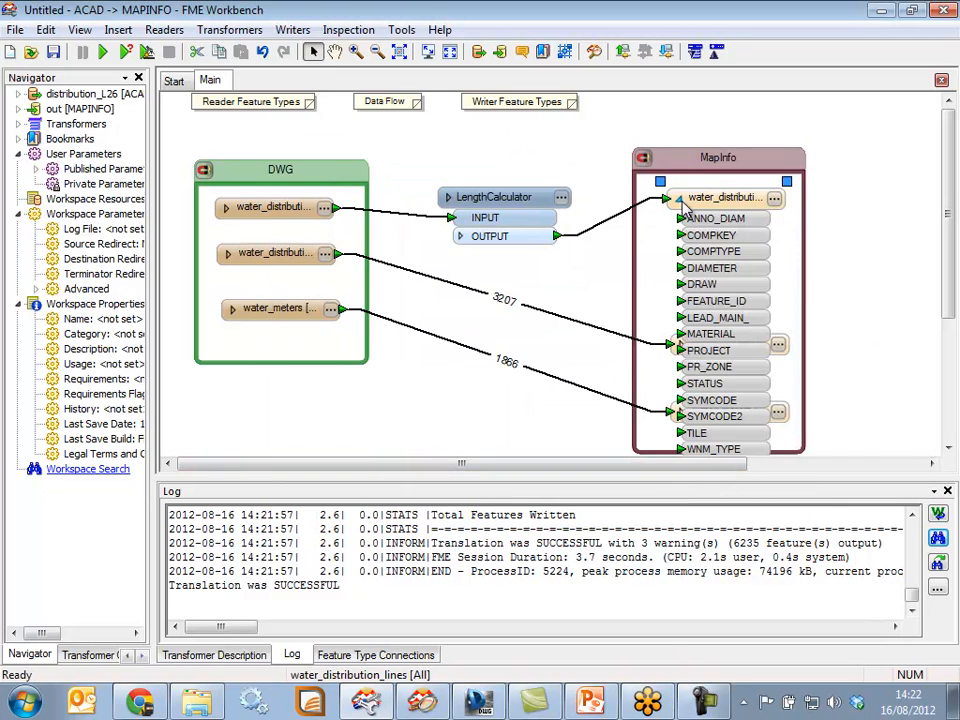
{"action": "left_click", "coordinate": [461, 237]}
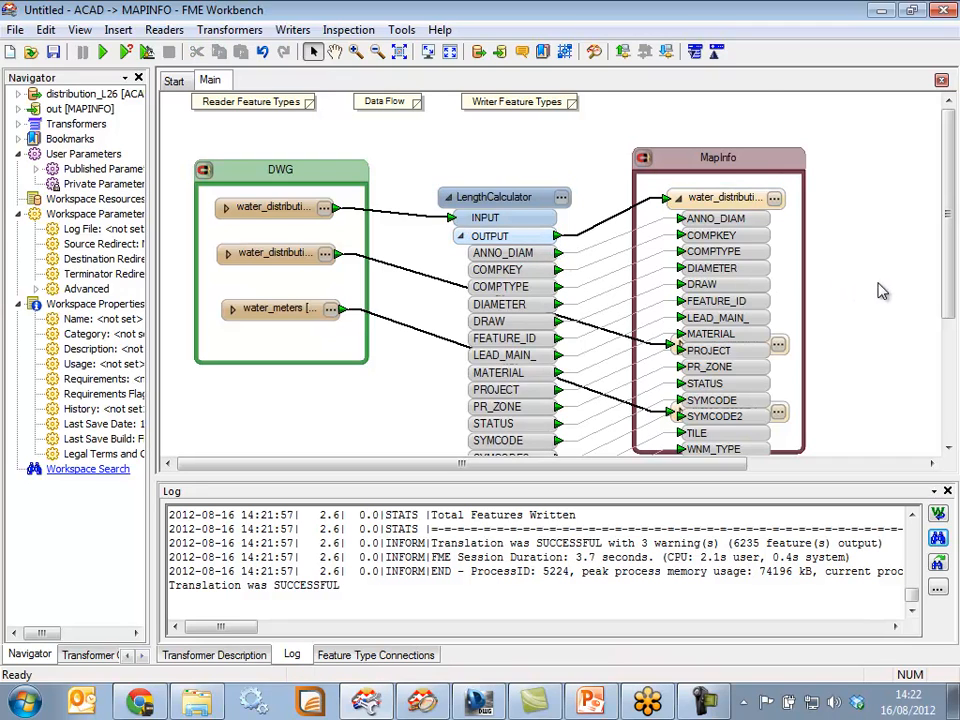
{"action": "scroll", "coordinate": [697, 376], "scroll_direction": "down", "scroll_amount": 3}
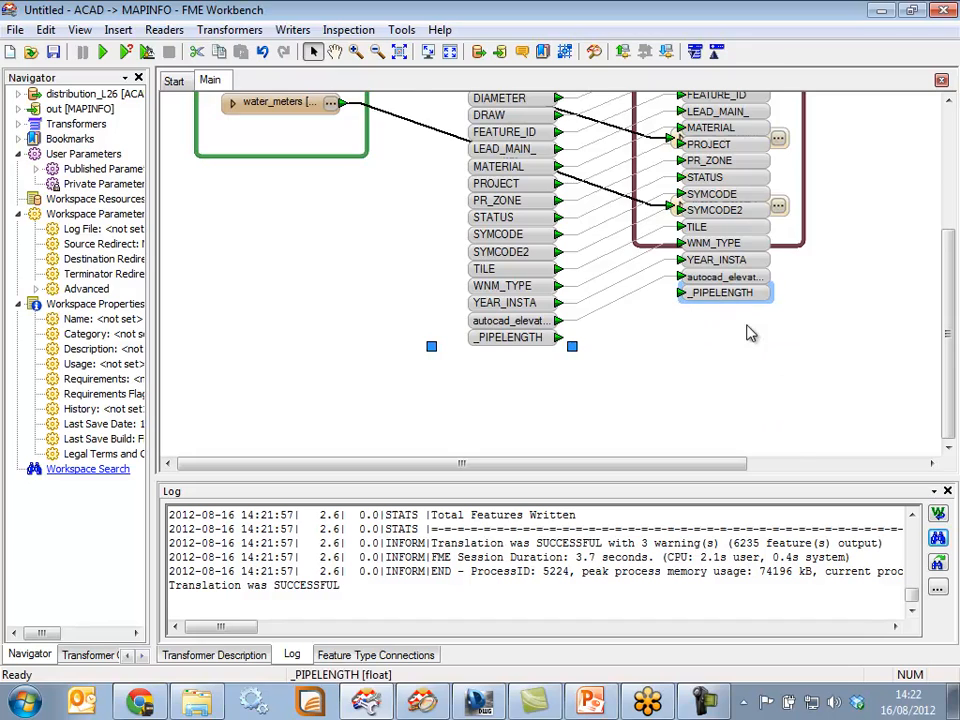
{"action": "scroll", "coordinate": [730, 330], "scroll_direction": "up", "scroll_amount": 3}
{"action": "left_click", "coordinate": [460, 237]}
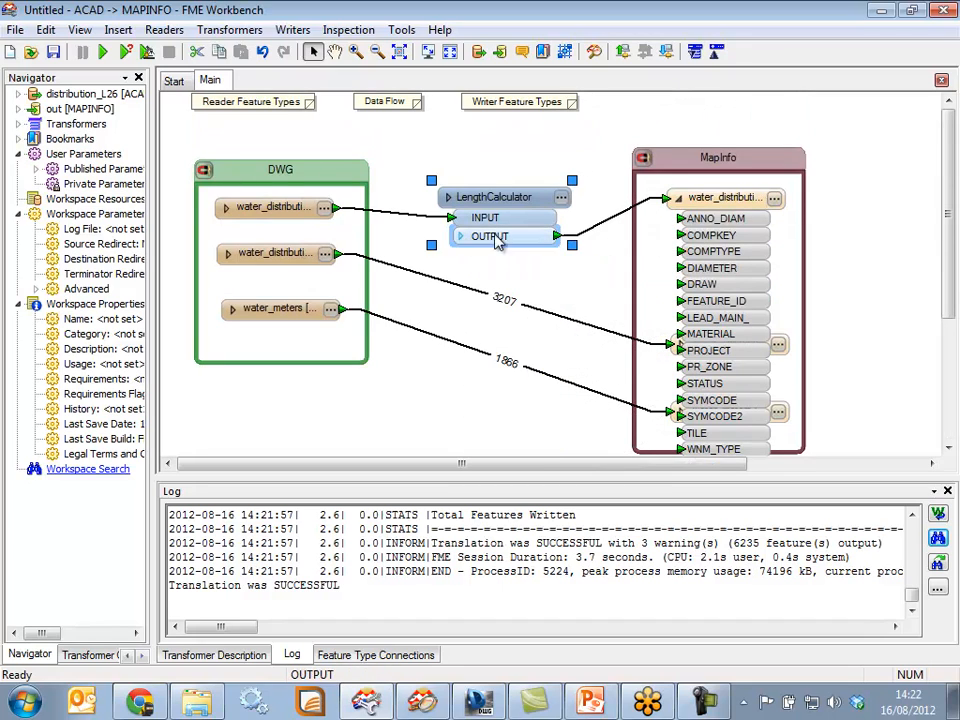
{"action": "left_click", "coordinate": [684, 201]}
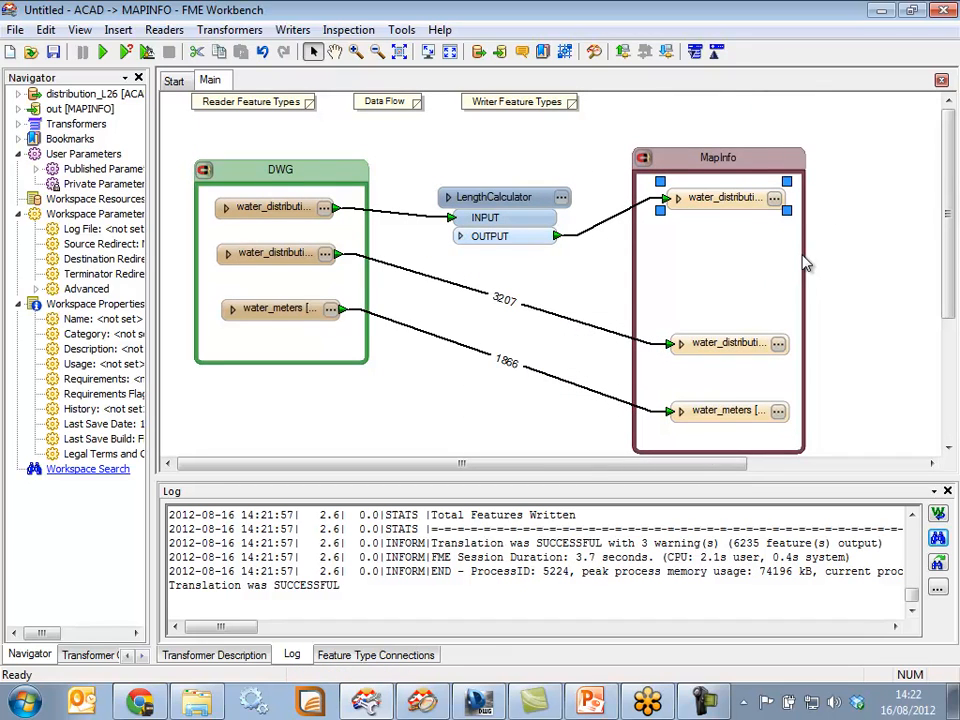
Move the MapInfo bookmark farther right and slightly up to leave more room after the LengthCalculator
{"action": "left_click_drag", "start_coordinate": [739, 159], "coordinate": [871, 166]}
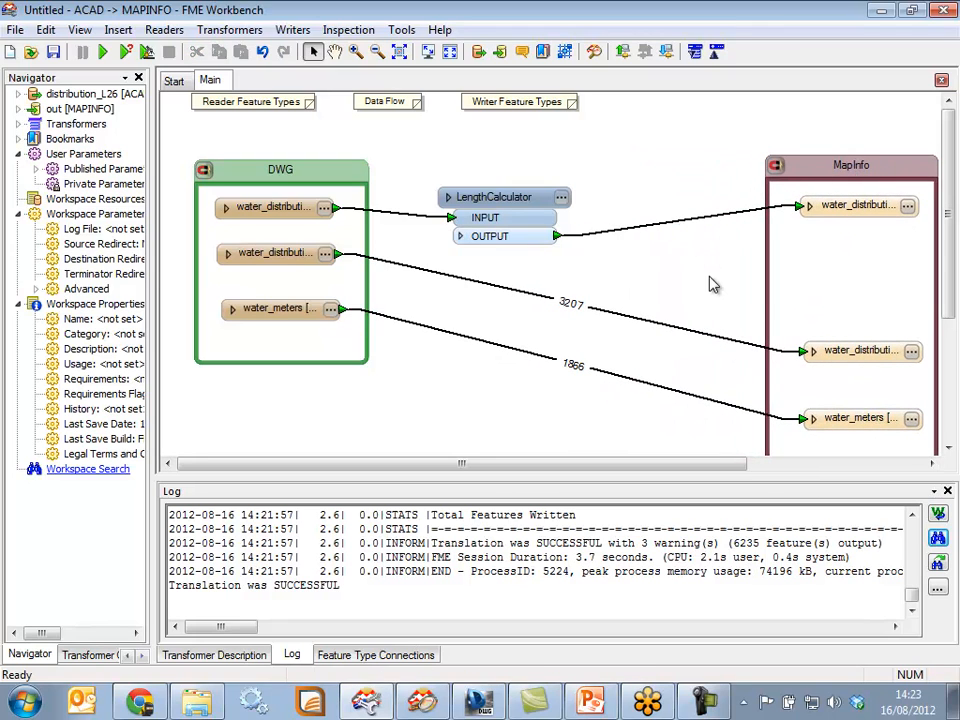
{"action": "left_click_drag", "start_coordinate": [786, 162], "coordinate": [771, 163]}
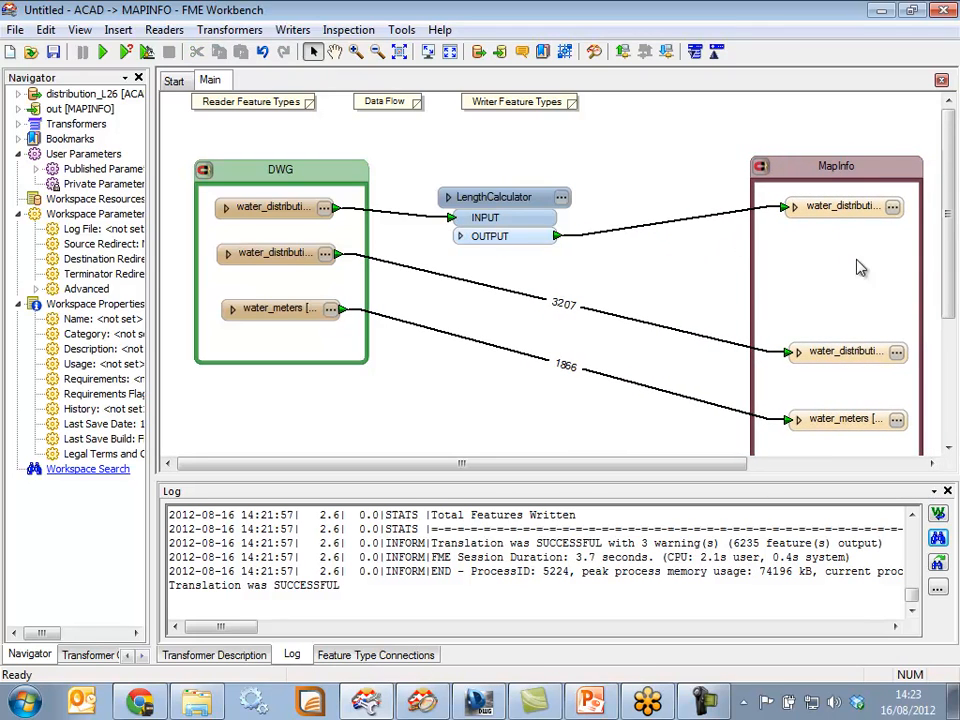
{"action": "left_click", "coordinate": [795, 207]}
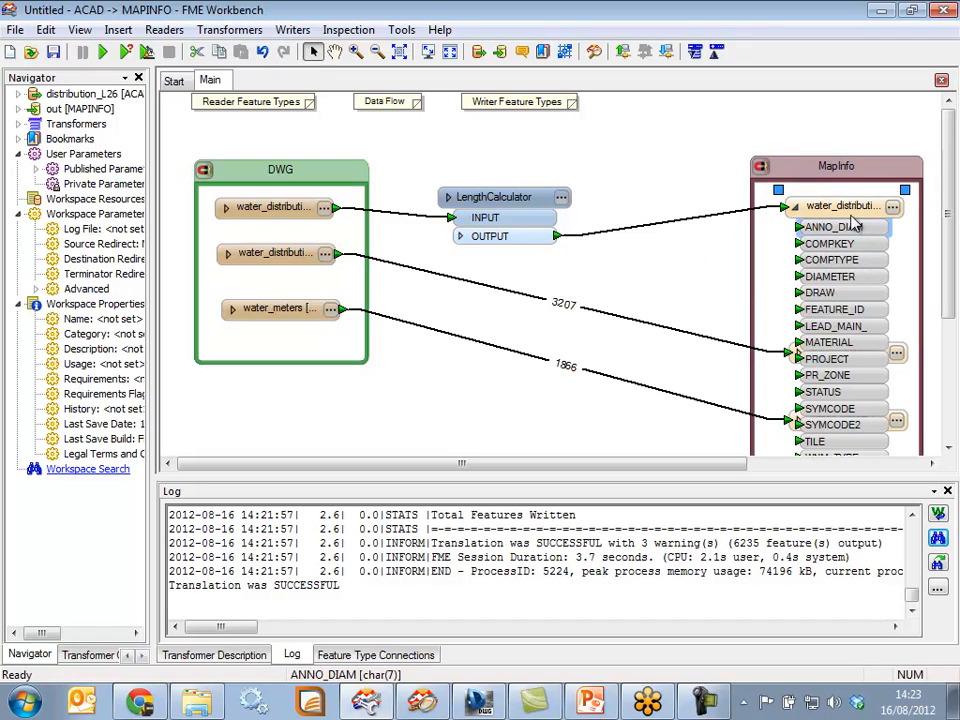
{"action": "left_click", "coordinate": [795, 207]}
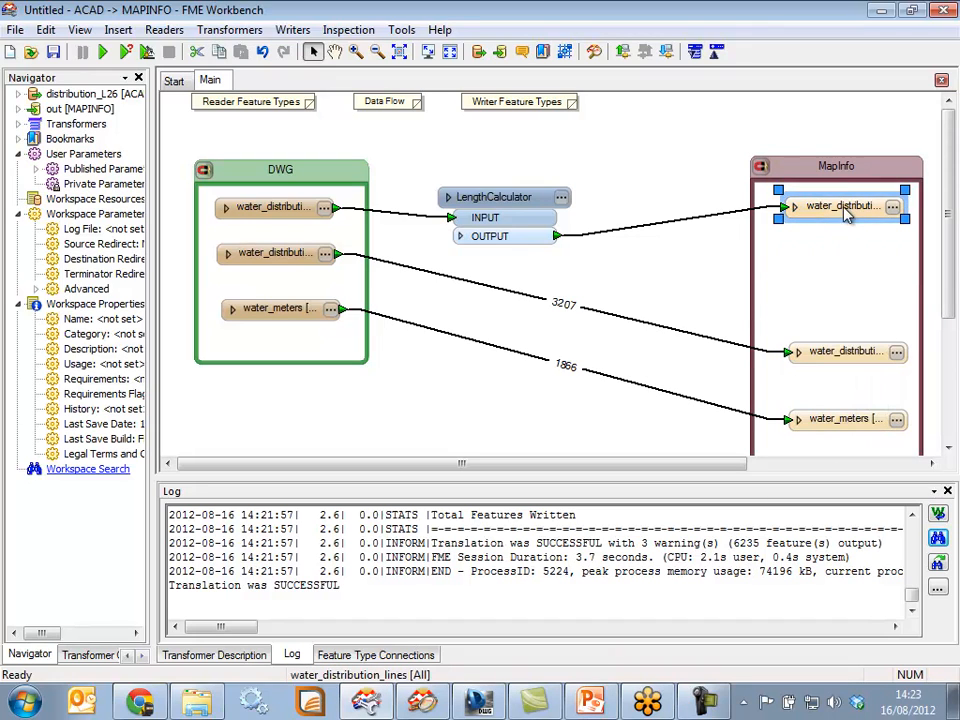
{"action": "left_click_drag", "start_coordinate": [850, 166], "coordinate": [820, 135]}
Enable fanout by the DIAMETER attribute on the water_distribution_lines writer feature type and accept its properties
{"action": "double_click", "coordinate": [864, 171]}
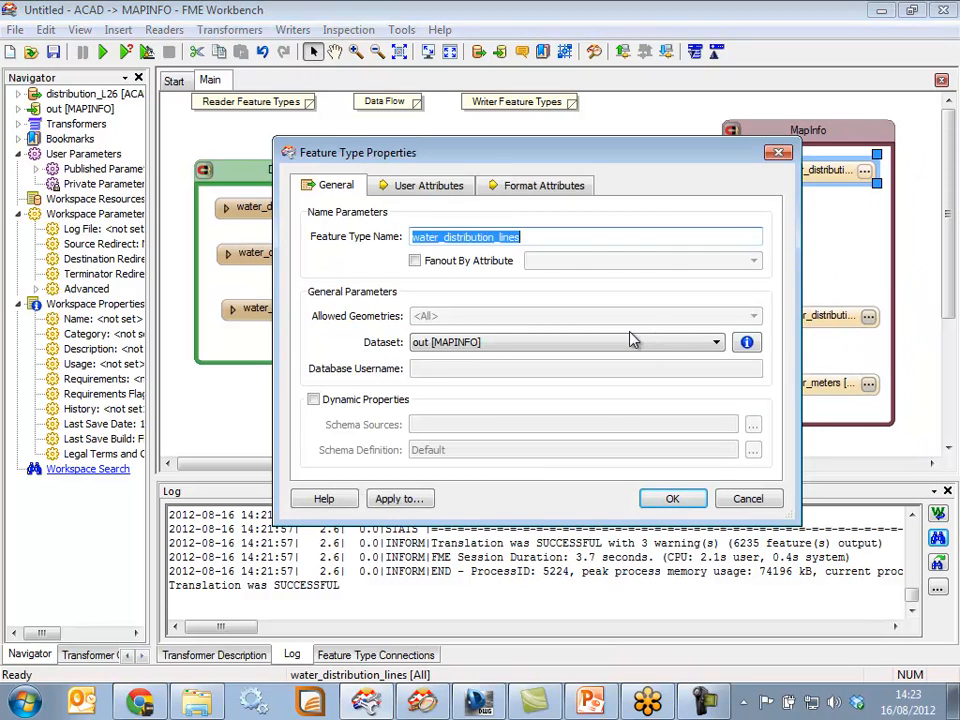
{"action": "left_click", "coordinate": [460, 262]}
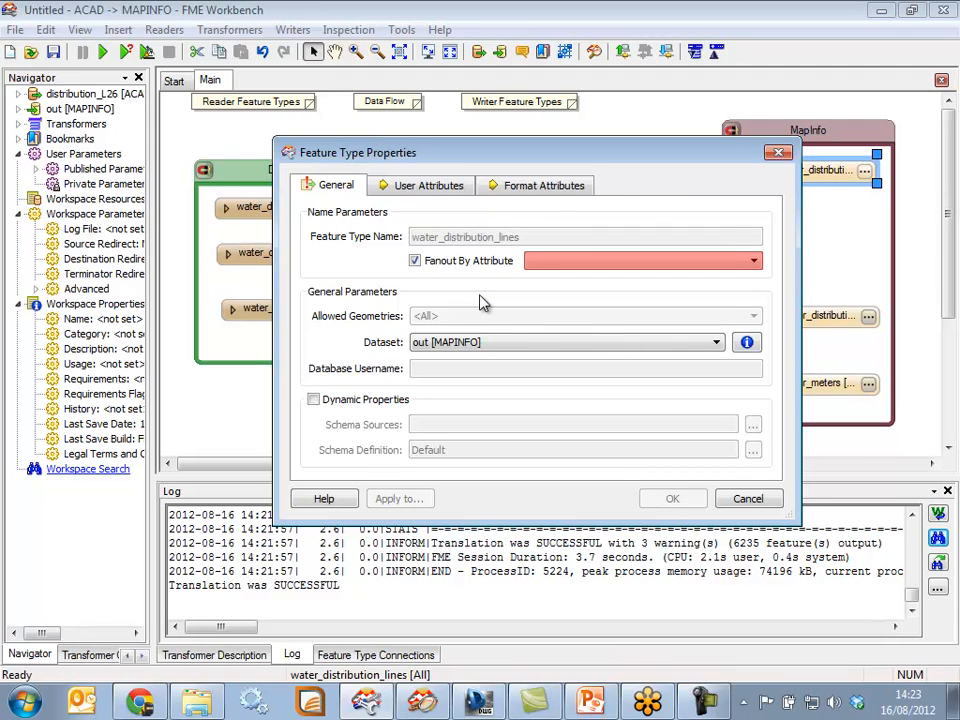
{"action": "left_click", "coordinate": [703, 264]}
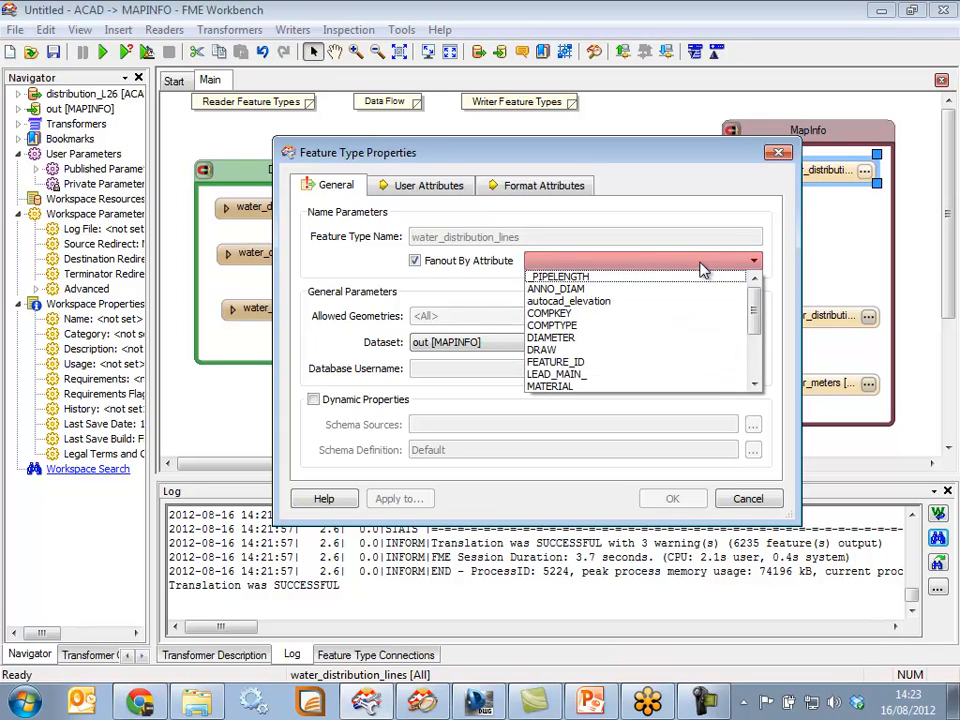
{"action": "left_click", "coordinate": [591, 338]}
{"action": "left_click", "coordinate": [671, 497]}
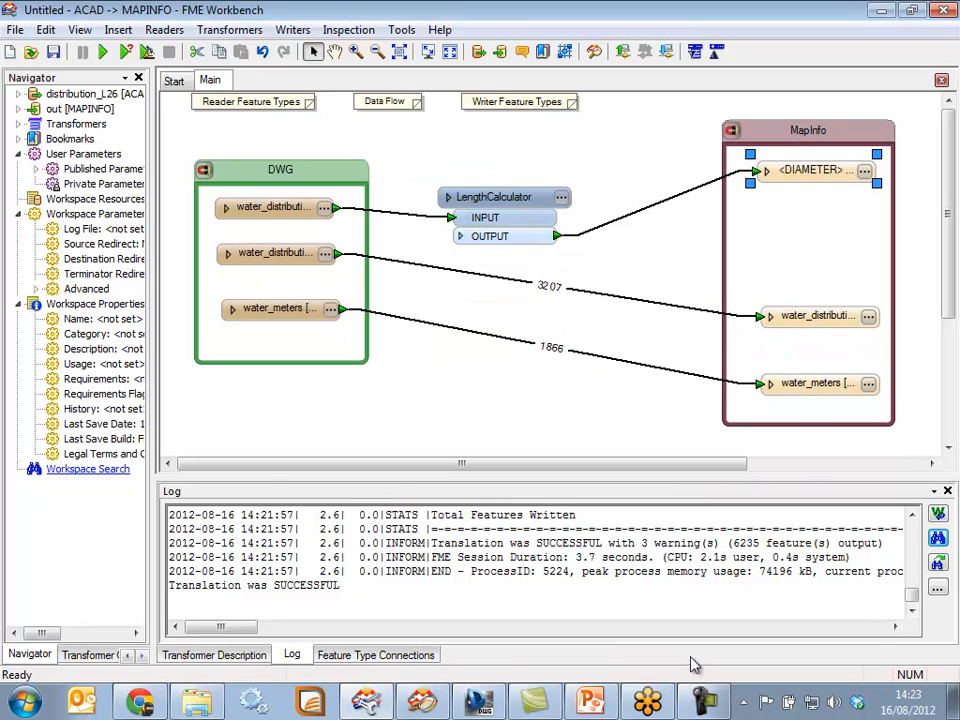
Switch to the out folder in Windows Explorer and delete all the existing MapInfo output files
{"action": "left_click", "coordinate": [197, 700]}
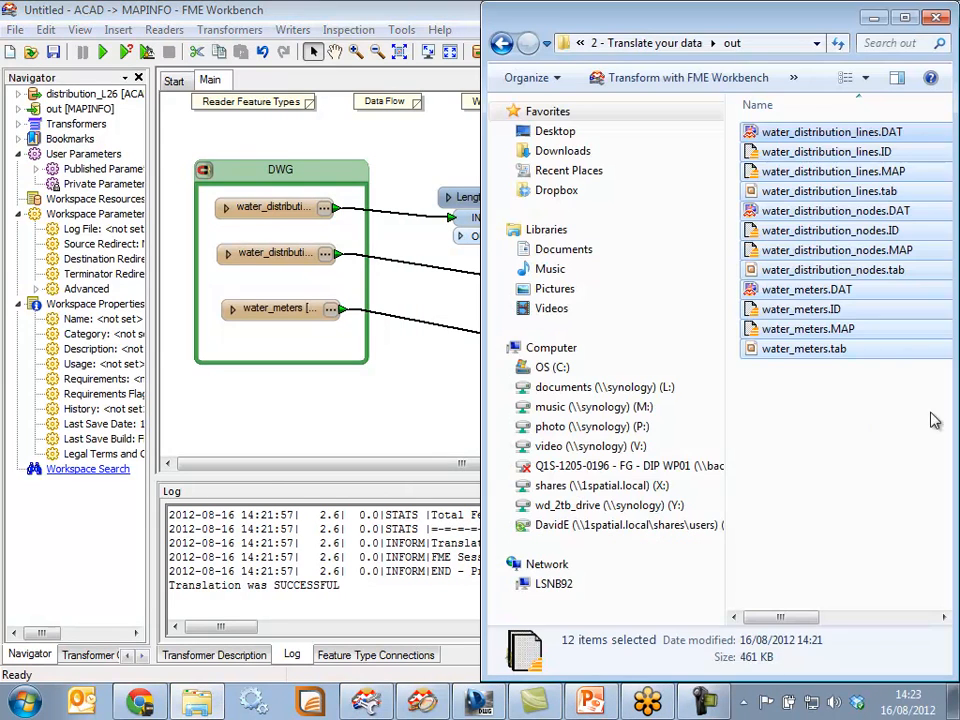
{"action": "left_click", "coordinate": [933, 420]}
{"action": "left_click", "coordinate": [740, 350]}
{"action": "key", "text": "ctrl+a"}
{"action": "key", "text": "Delete"}
{"action": "key", "text": "Return"}
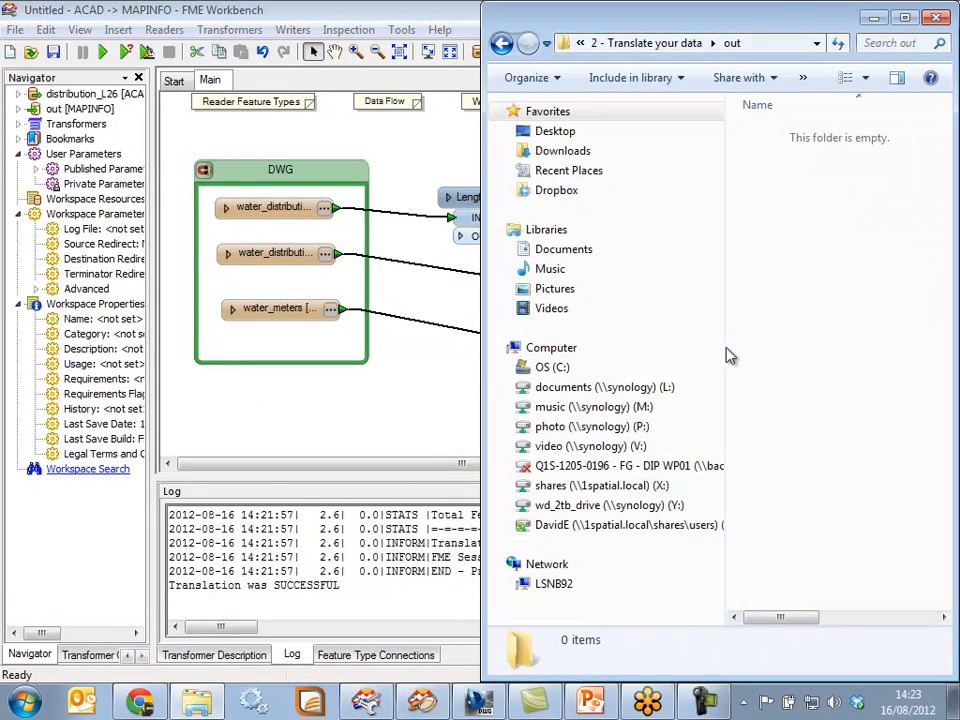
Return to FME Workbench, run the translation, and look through the fanned-out files in the out folder
{"action": "left_click", "coordinate": [454, 392]}
{"action": "left_click", "coordinate": [102, 51]}
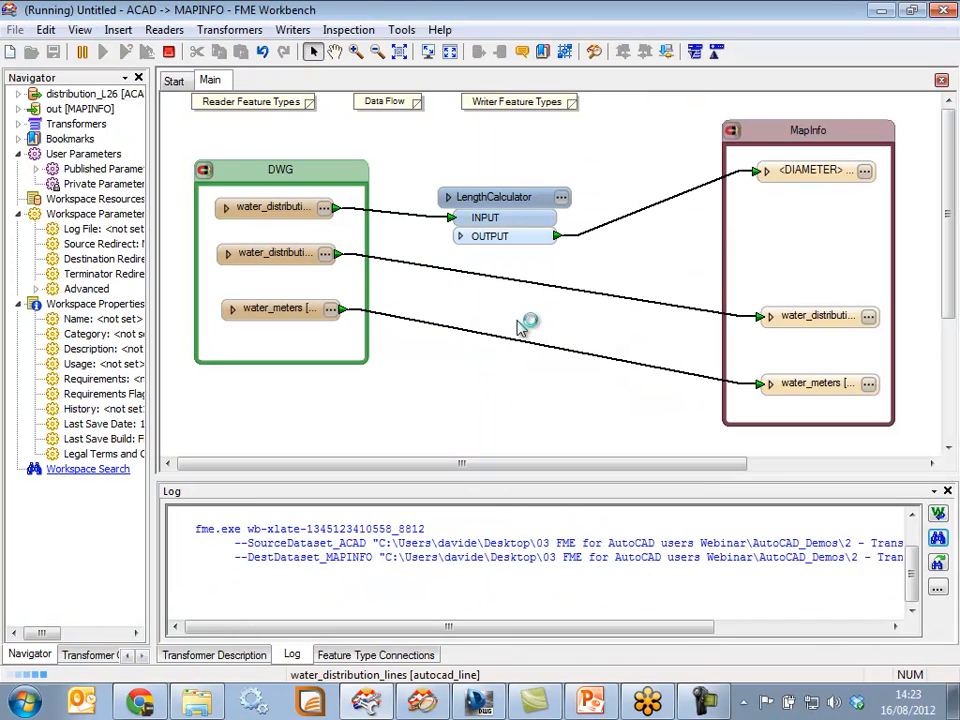
{"action": "key", "text": "alt+Tab"}
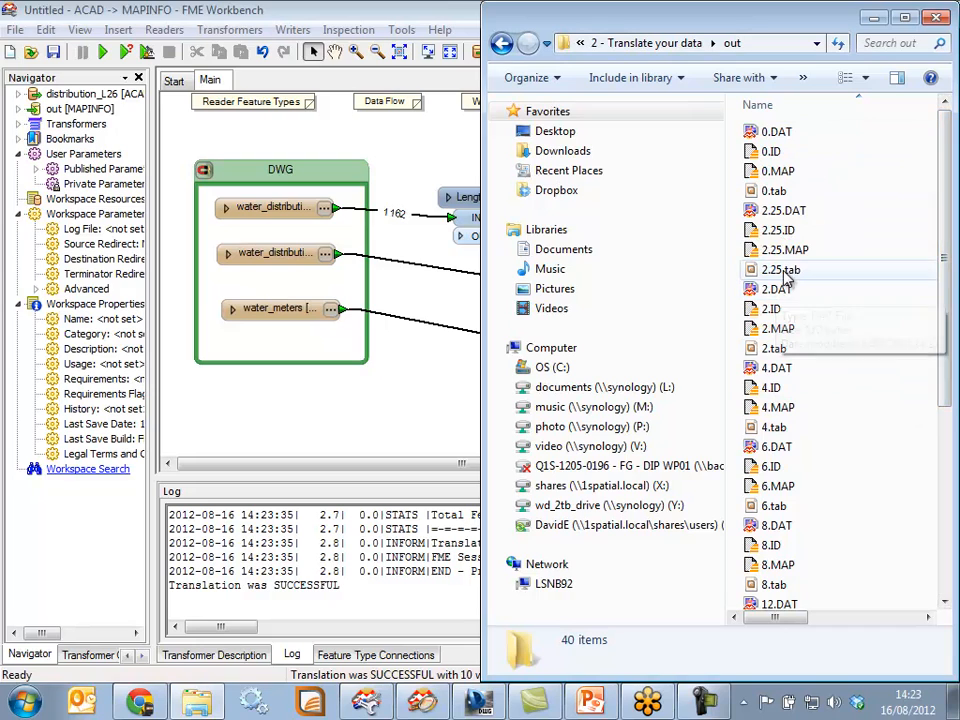
{"action": "scroll", "coordinate": [920, 497], "scroll_direction": "down", "scroll_amount": 5}
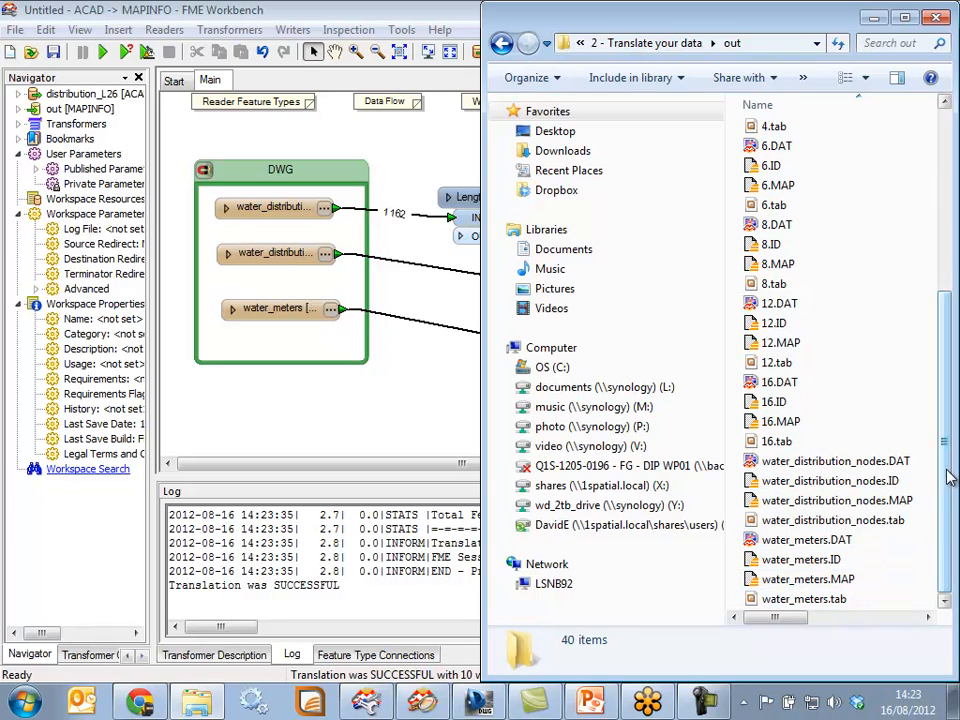
{"action": "scroll", "coordinate": [800, 213], "scroll_direction": "up", "scroll_amount": 5}
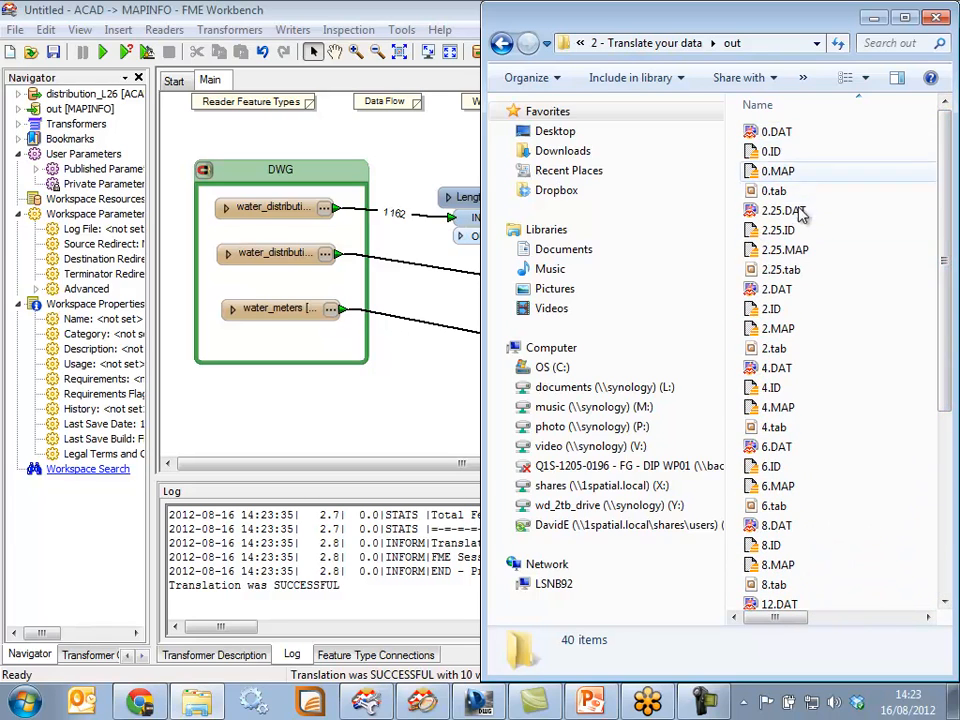
Delete all the diameter-numbered, water_distribution_nodes and water_meters files from the out folder
{"action": "left_click", "coordinate": [780, 132]}
{"action": "left_click_drag", "start_coordinate": [945, 272], "coordinate": [947, 455]}
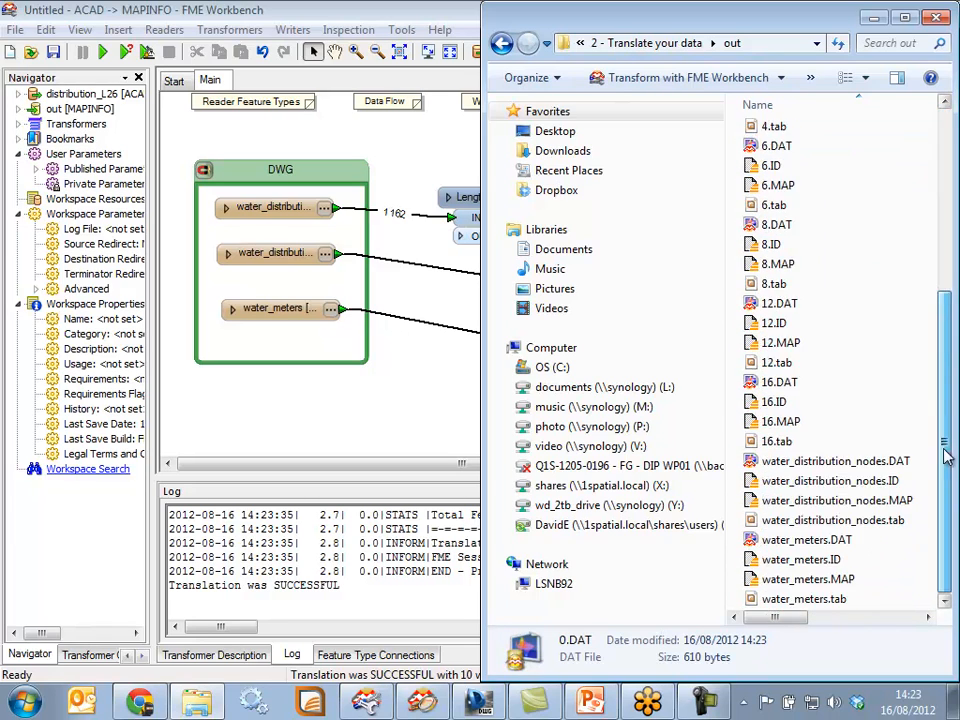
{"action": "left_click", "coordinate": [936, 443], "text": "shift"}
{"action": "key", "text": "Delete"}
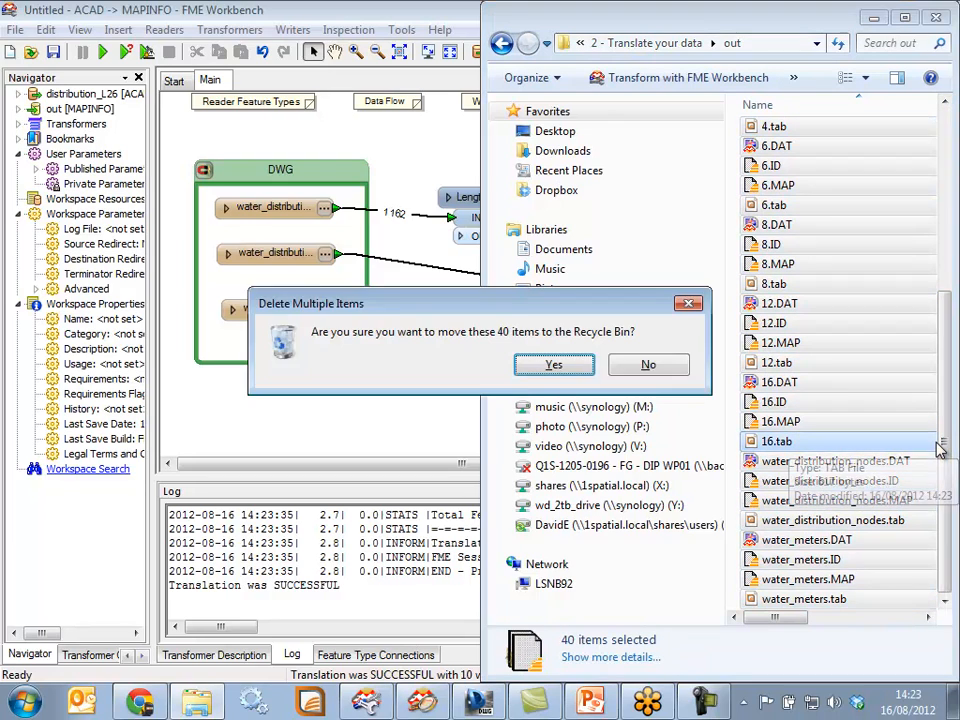
{"action": "key", "text": "Return"}
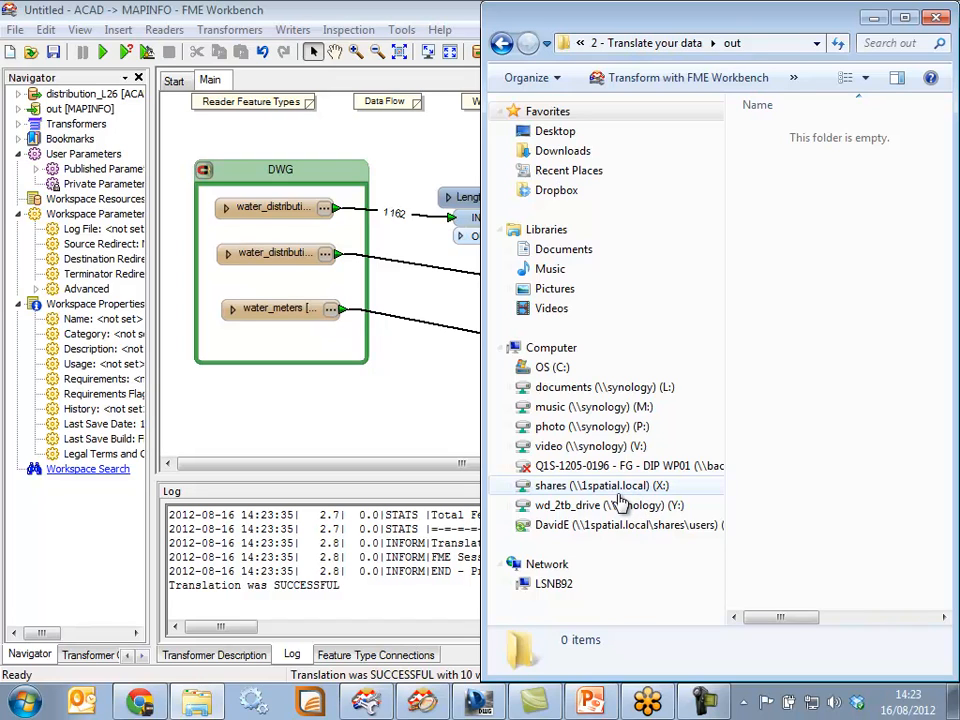
Back in FME Workbench, insert a StringConcatenator transformer on the connection between the LengthCalculator and the <DIAMETER> writer
{"action": "left_click", "coordinate": [331, 309]}
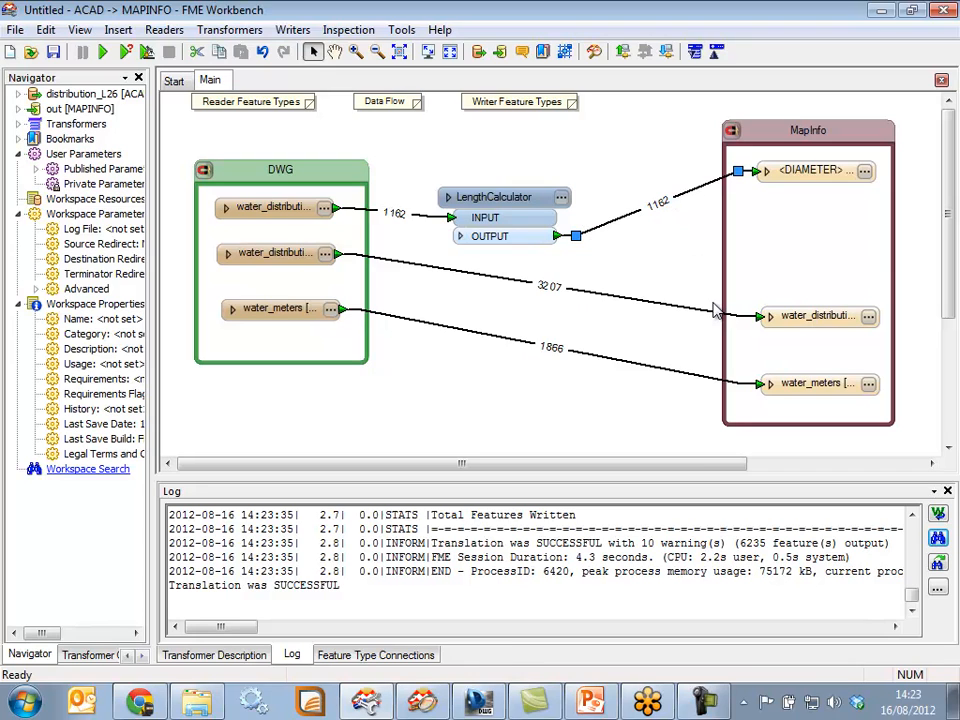
{"action": "type", "text": "cont"}
{"action": "key", "text": "BackSpace"}
{"action": "key", "text": "BackSpace"}
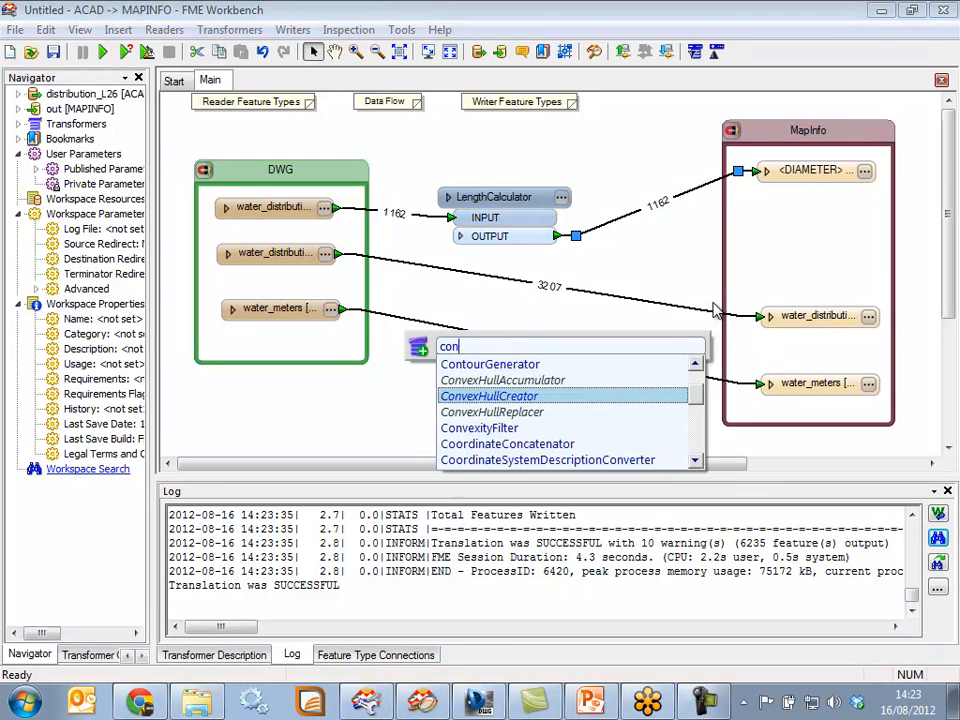
{"action": "type", "text": "ncat"}
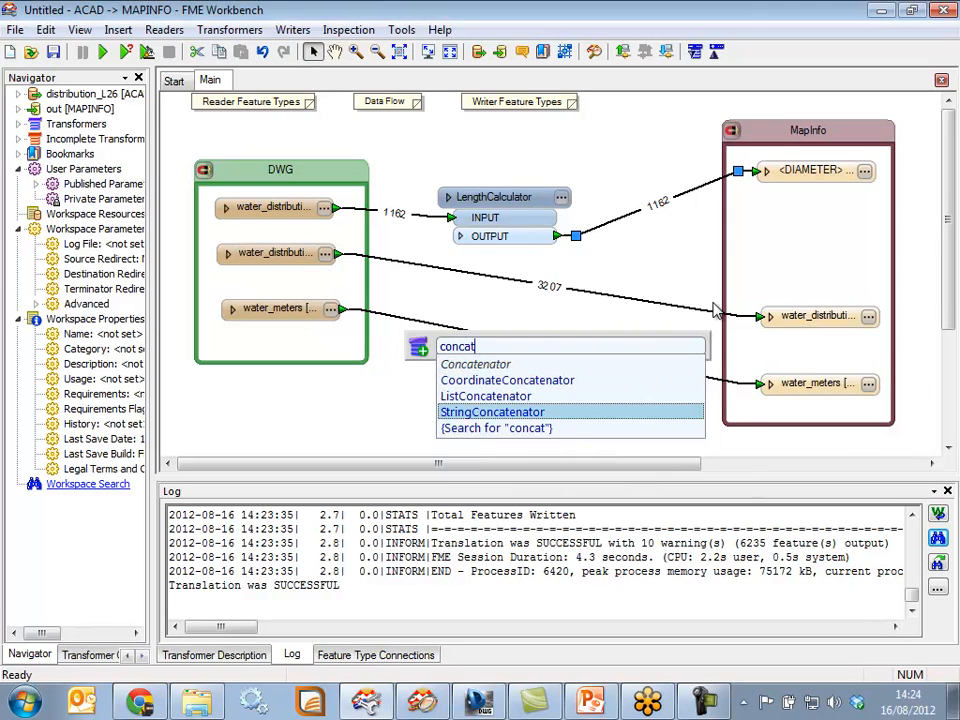
{"action": "key", "text": "Return"}
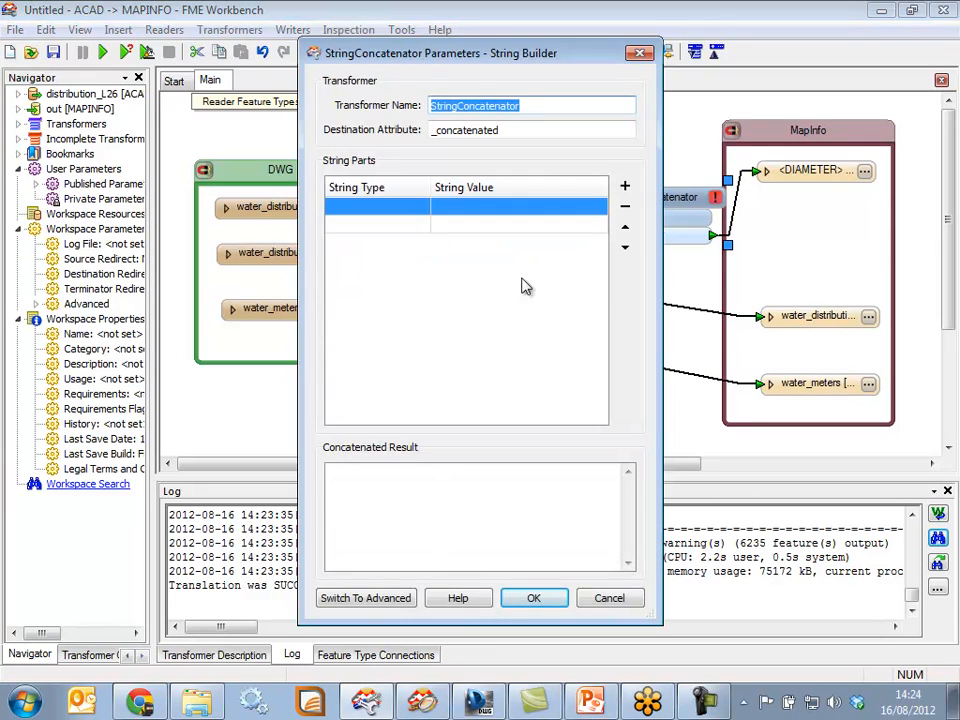
Define the StringConcatenator's first string part as the constant Diameter_
{"action": "left_click", "coordinate": [381, 209]}
{"action": "left_click", "coordinate": [381, 209]}
{"action": "left_click", "coordinate": [362, 236]}
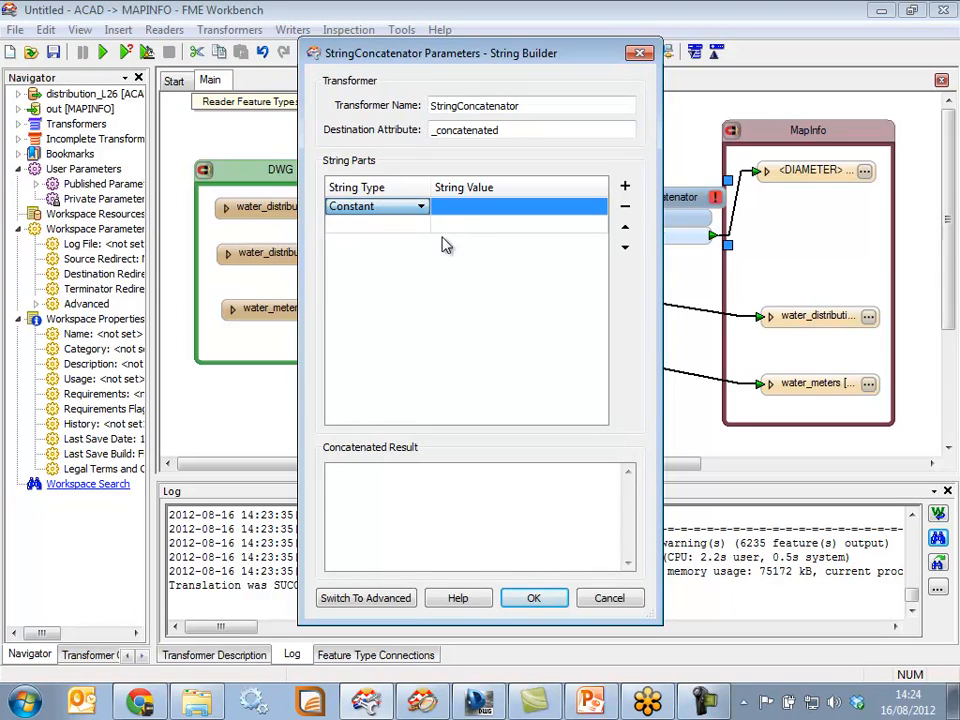
{"action": "left_click", "coordinate": [470, 207]}
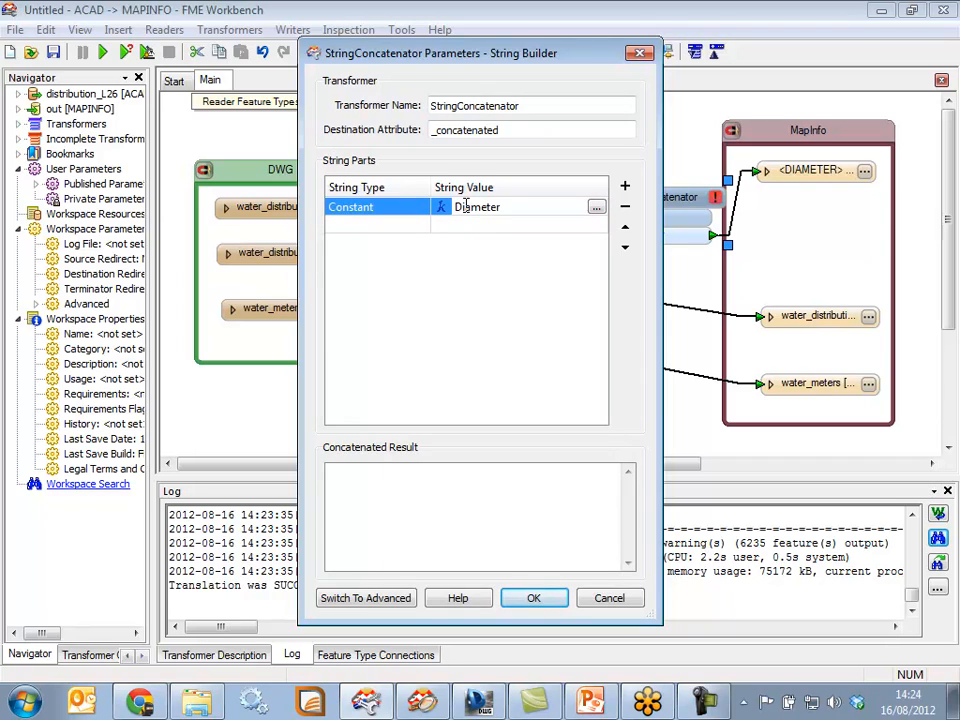
Add a second string part that uses the attribute value of DIAMETER
{"action": "left_click", "coordinate": [386, 224]}
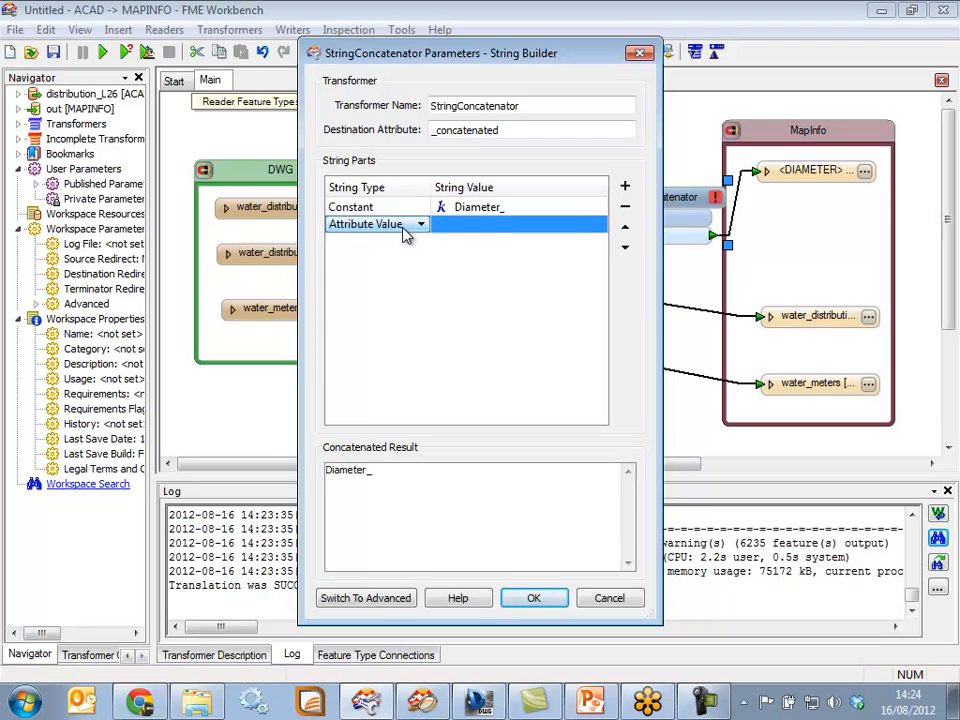
{"action": "left_click", "coordinate": [420, 224]}
{"action": "left_click", "coordinate": [366, 240]}
{"action": "left_click", "coordinate": [497, 225]}
{"action": "left_click", "coordinate": [500, 225]}
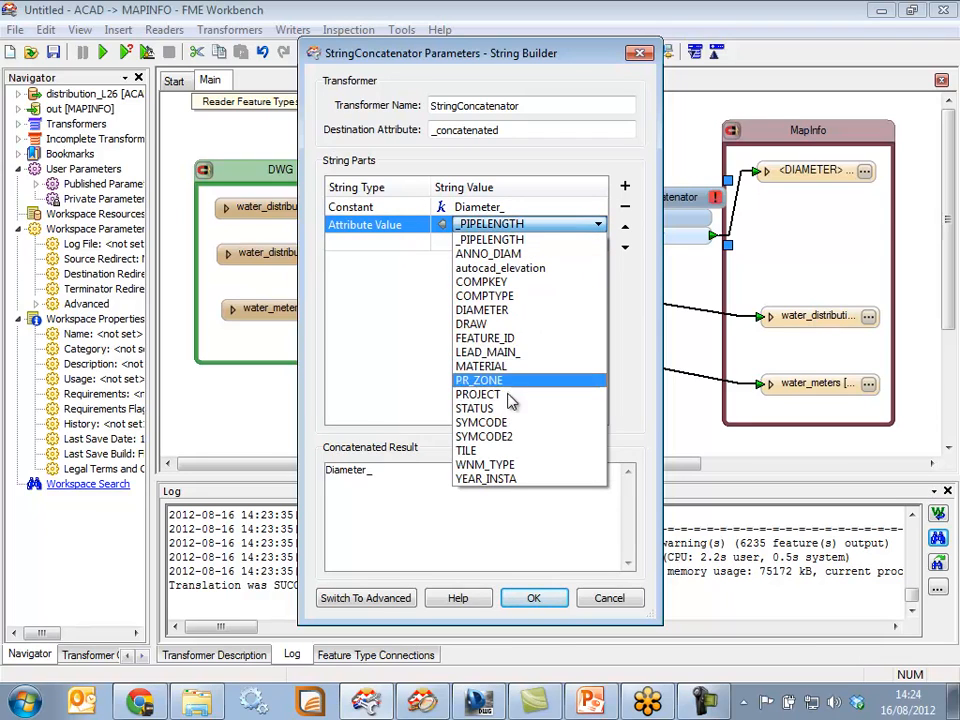
{"action": "left_click", "coordinate": [500, 312]}
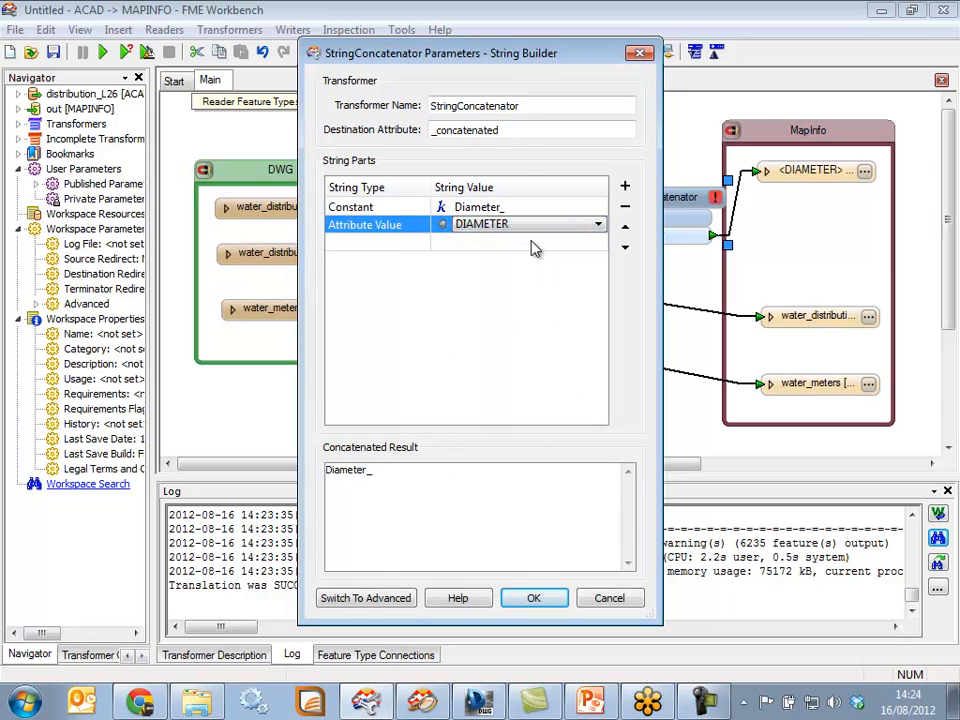
Set the StringConcatenator's destination attribute to DIAMETER and accept its parameters
{"action": "double_click", "coordinate": [524, 129]}
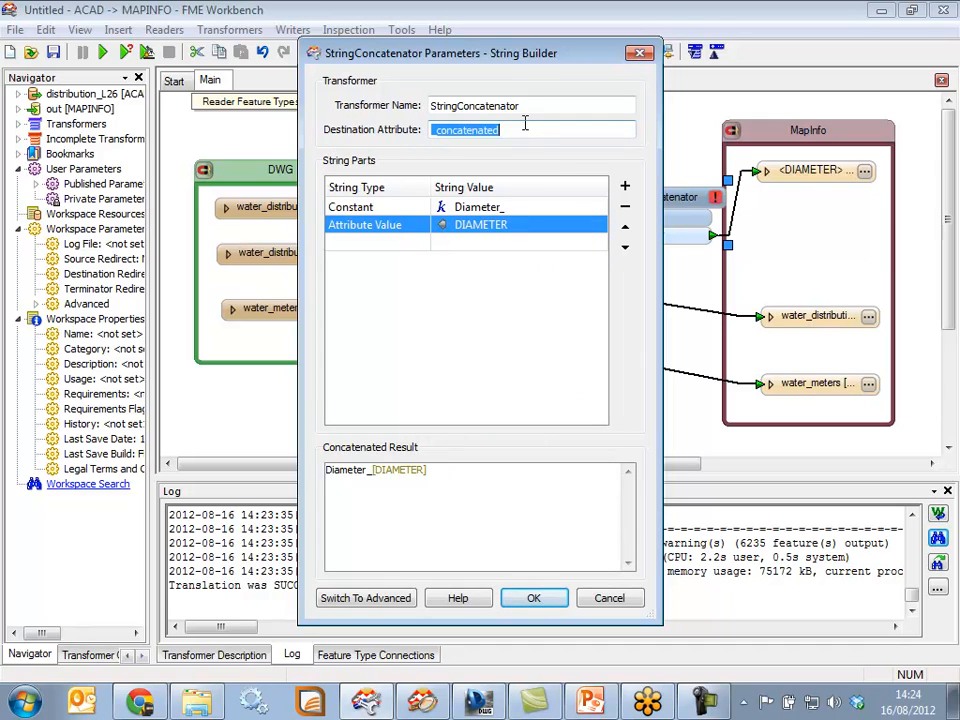
{"action": "type", "text": "Dia"}
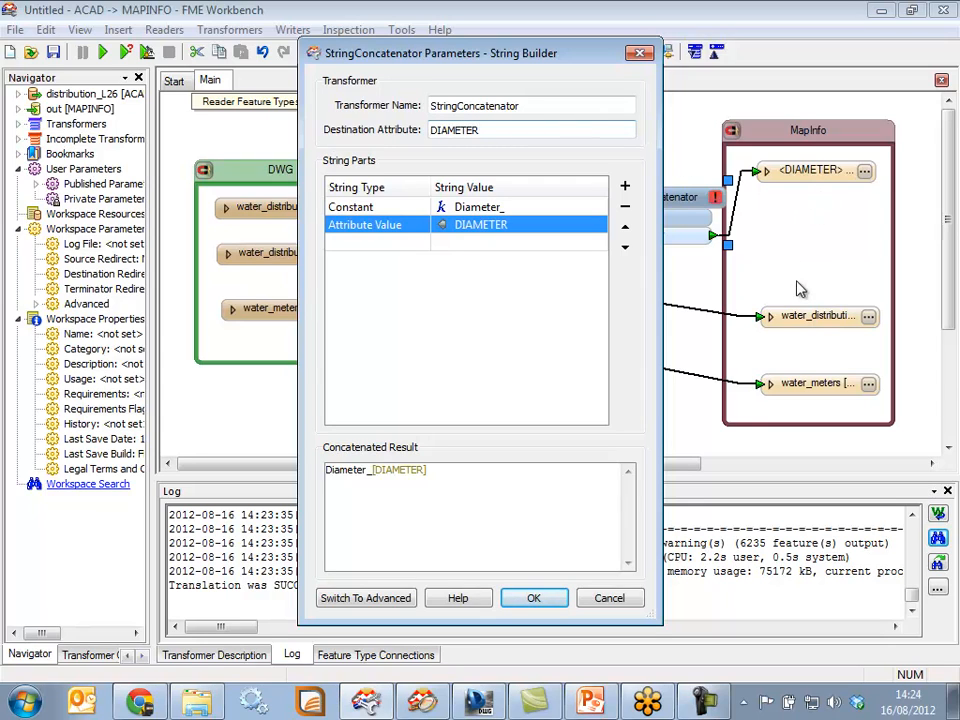
{"action": "left_click", "coordinate": [555, 595]}
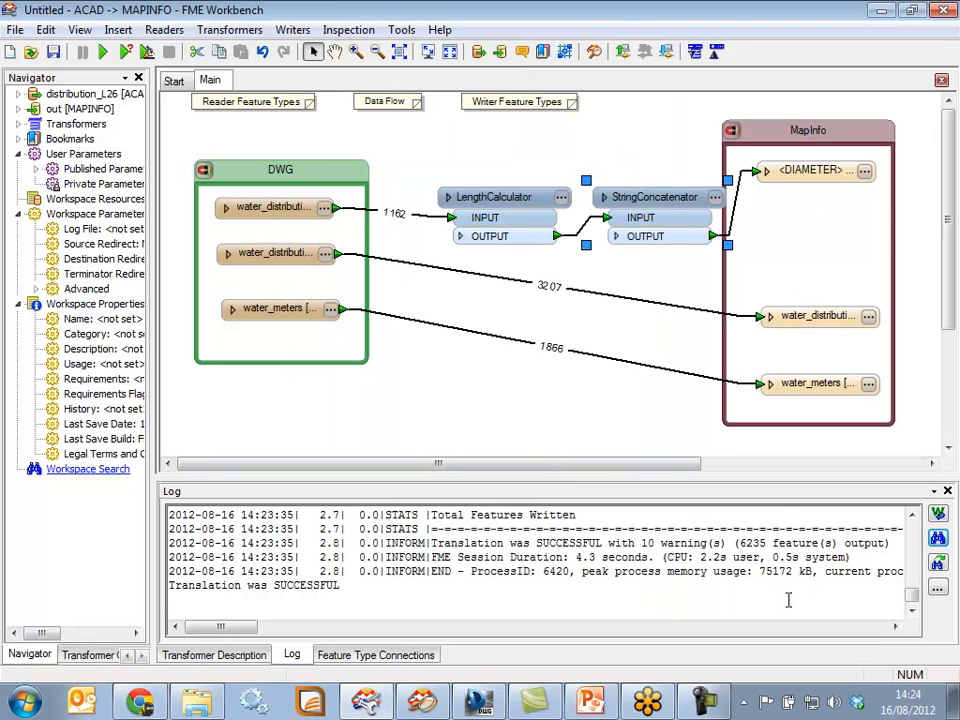
Run the translation again and check the names of the output files in the out folder
{"action": "left_click", "coordinate": [197, 702]}
{"action": "left_click", "coordinate": [408, 428]}
{"action": "left_click", "coordinate": [102, 51]}
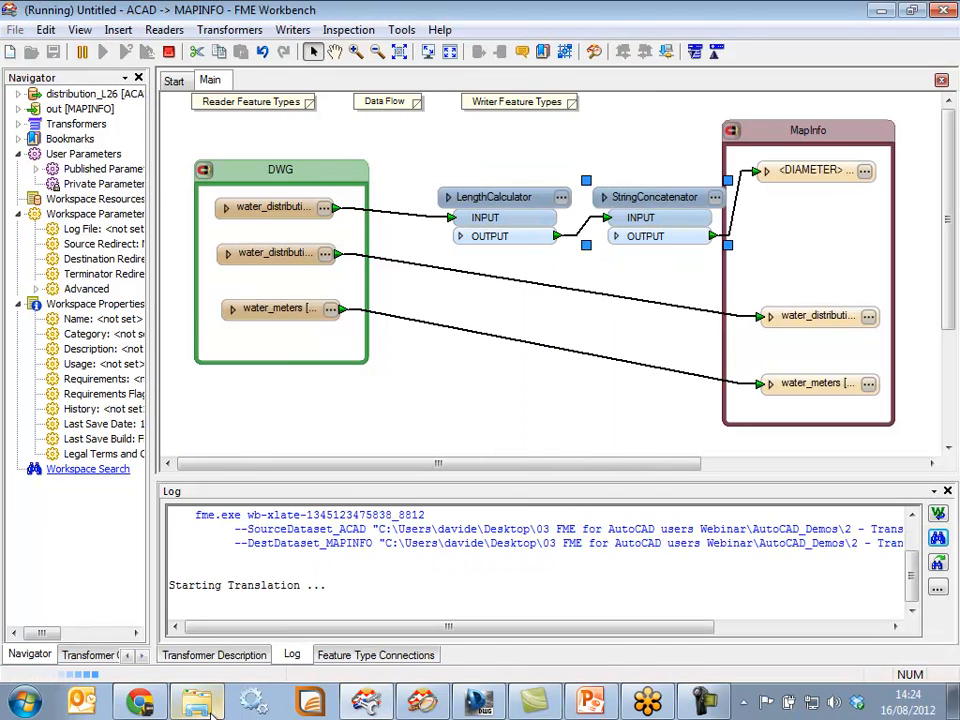
{"action": "left_click", "coordinate": [208, 706]}
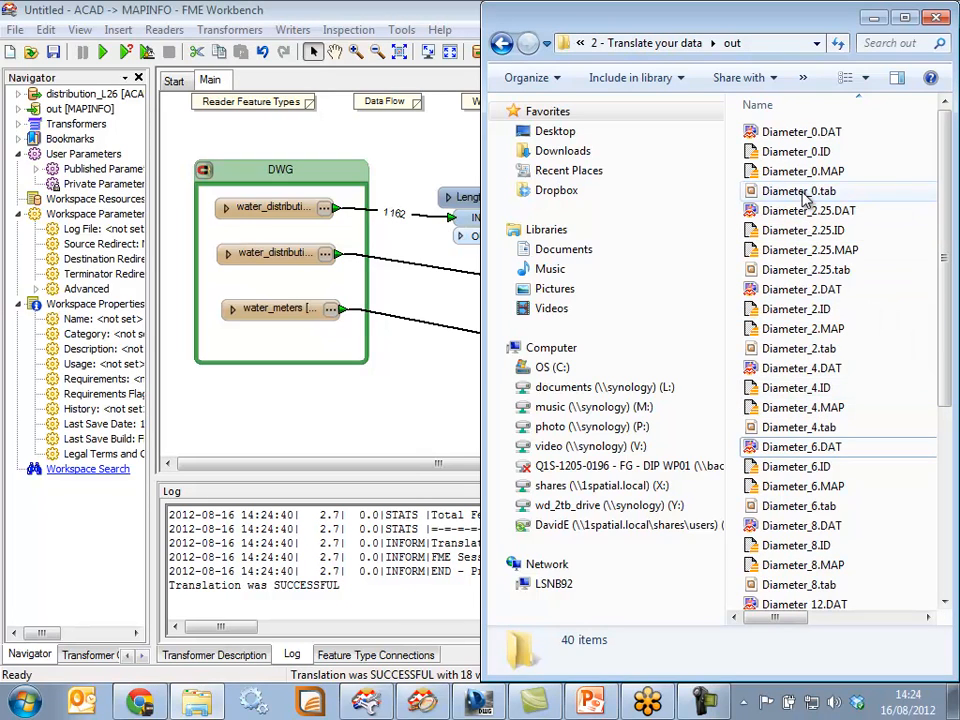
{"action": "left_click", "coordinate": [810, 195]}
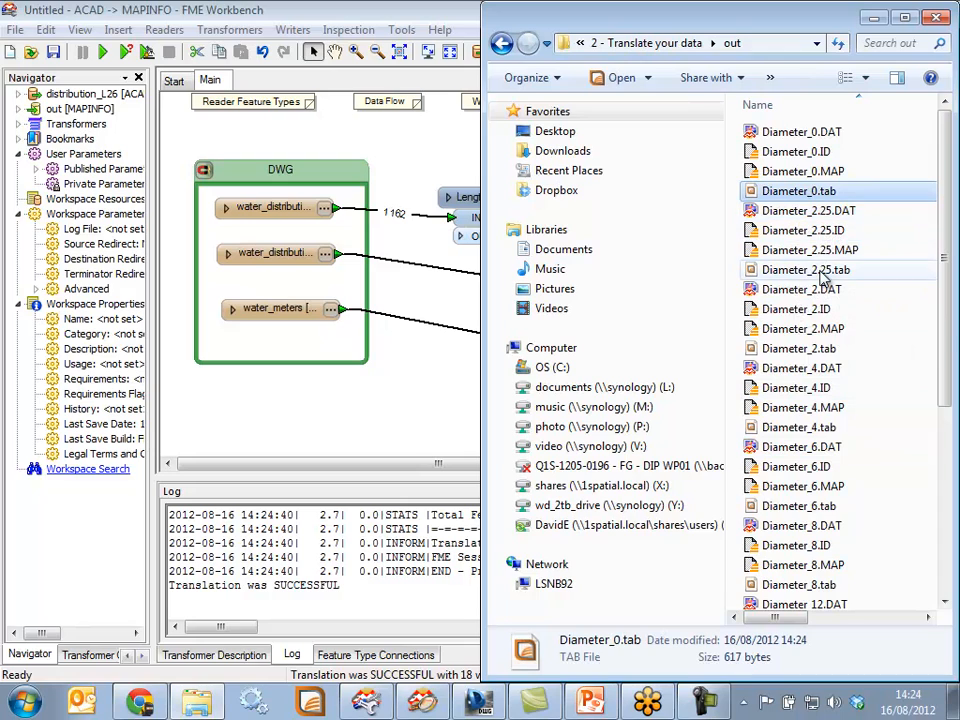
Shift the MapInfo bookmark slightly right and down, raise the <DIAMETER> feature type, and shrink the bookmark to enclose only the other two
{"action": "left_click", "coordinate": [450, 401]}
{"action": "left_click_drag", "start_coordinate": [826, 136], "coordinate": [850, 148]}
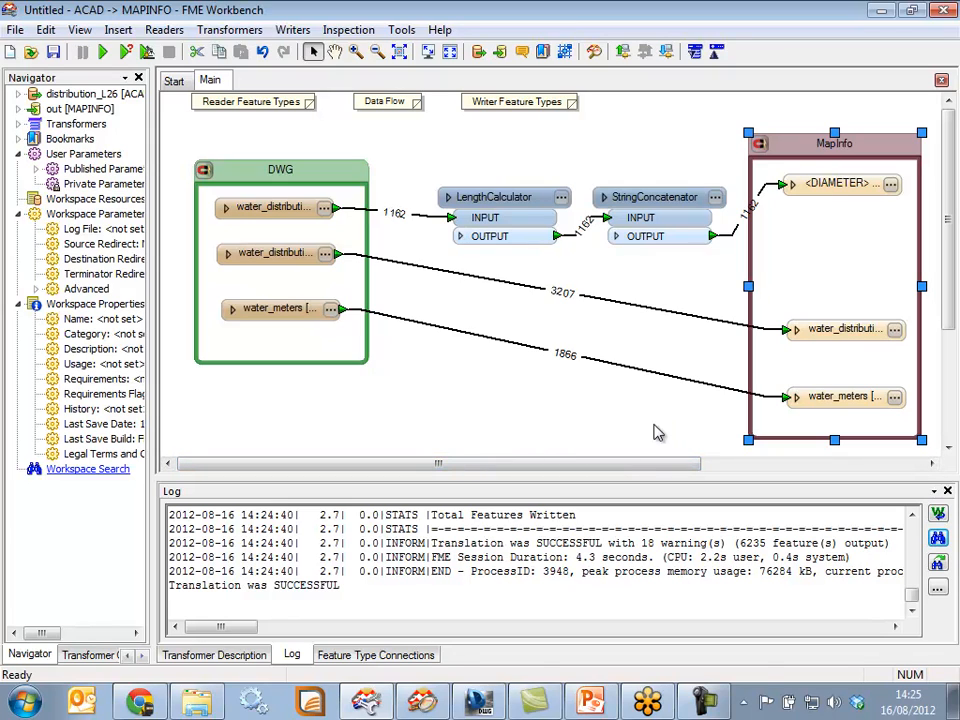
{"action": "left_click_drag", "start_coordinate": [836, 196], "coordinate": [843, 170]}
{"action": "left_click_drag", "start_coordinate": [754, 135], "coordinate": [838, 248]}
Add a bookmark named KML around the <DIAMETER> writer feature type and move it up slightly
{"action": "left_click", "coordinate": [545, 53]}
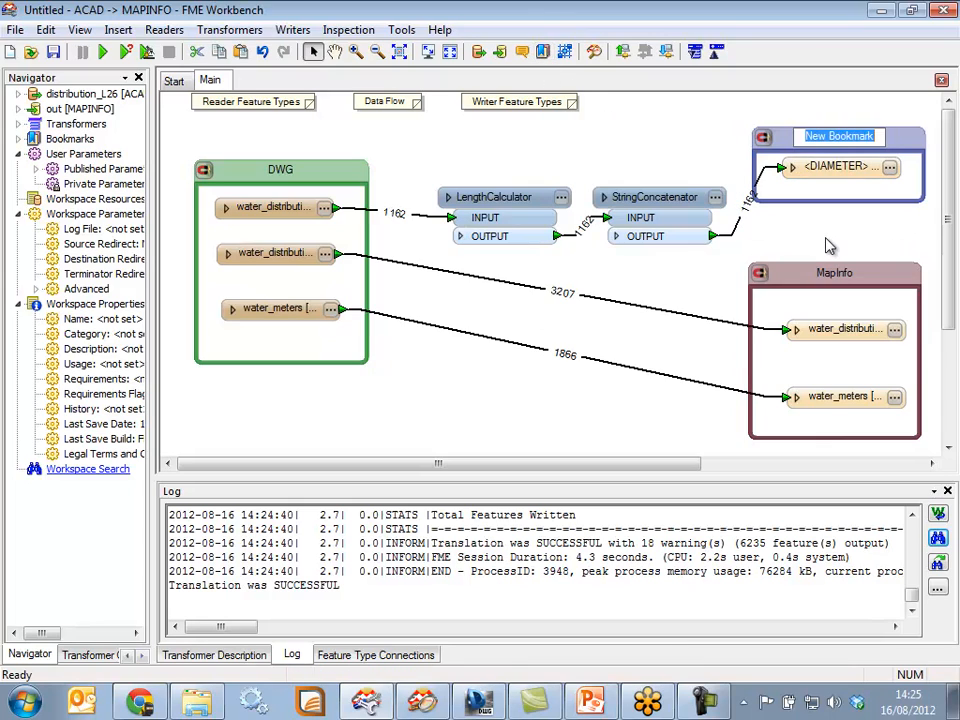
{"action": "type", "text": "KML"}
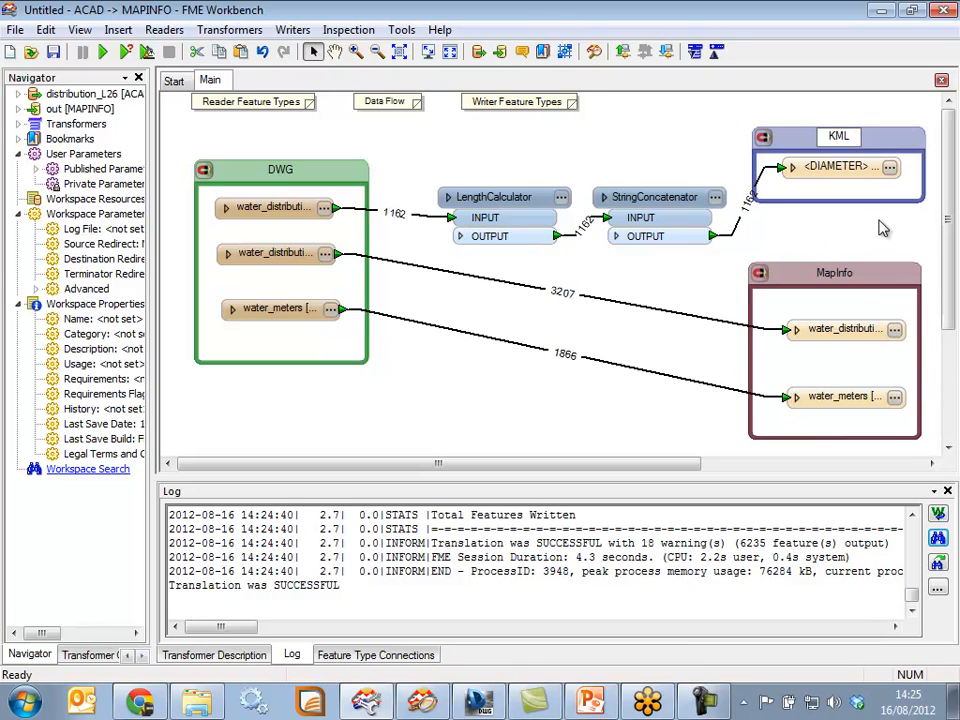
{"action": "key", "text": "Return"}
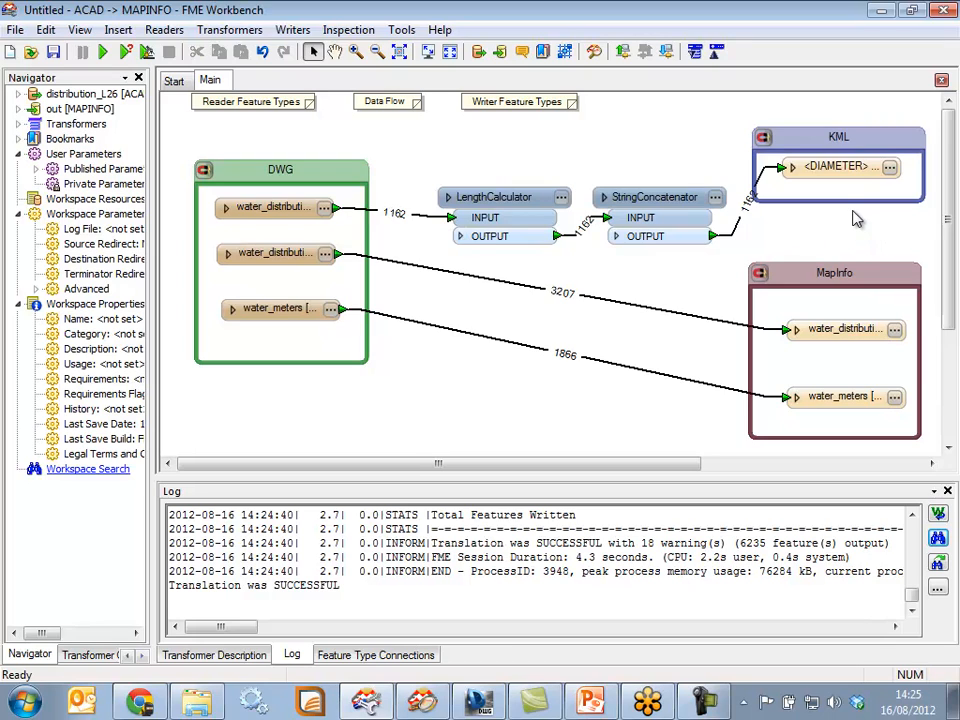
{"action": "left_click", "coordinate": [868, 138]}
{"action": "left_click_drag", "start_coordinate": [868, 138], "coordinate": [869, 130]}
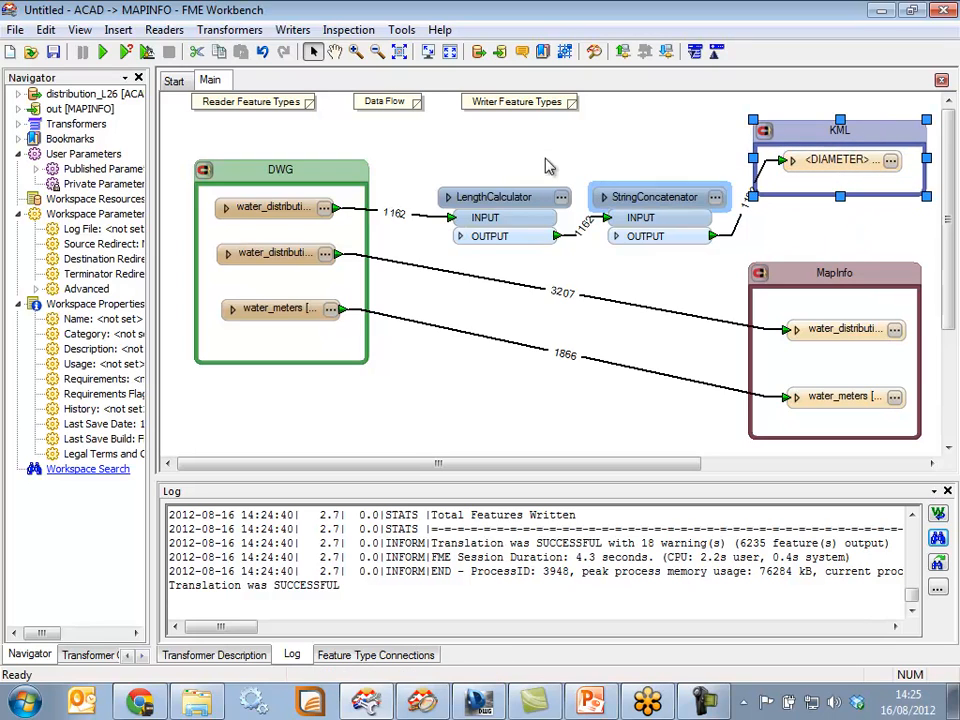
Add a Google Earth KML writer with the dataset pipes.kmz in the out folder, without adding a new feature type
{"action": "left_click", "coordinate": [293, 30]}
{"action": "left_click", "coordinate": [296, 52]}
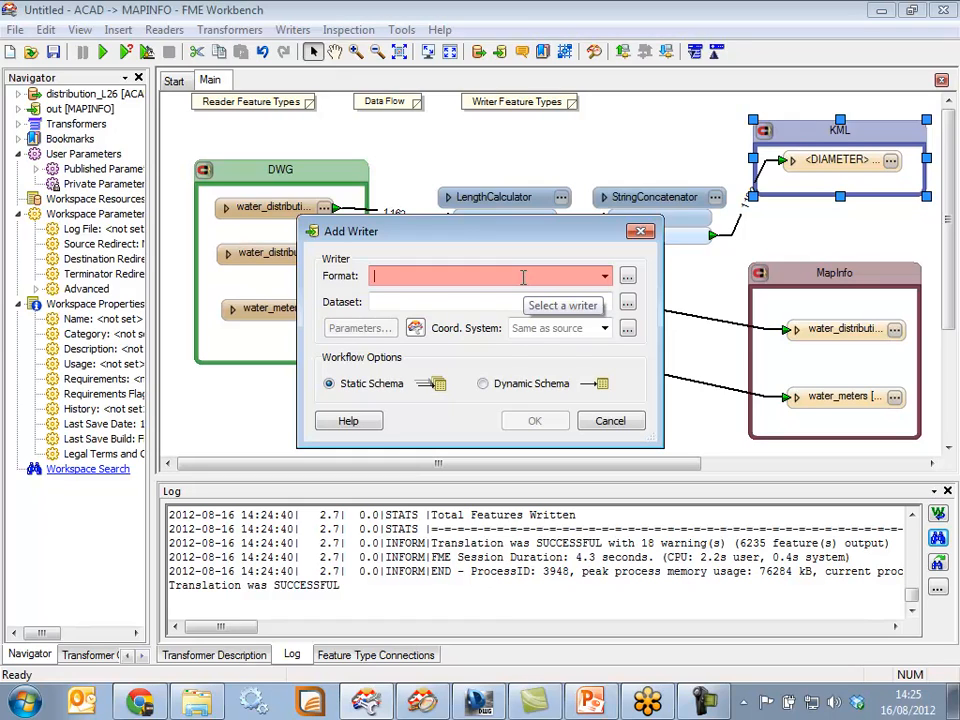
{"action": "type", "text": "kml"}
{"action": "key", "text": "Return"}
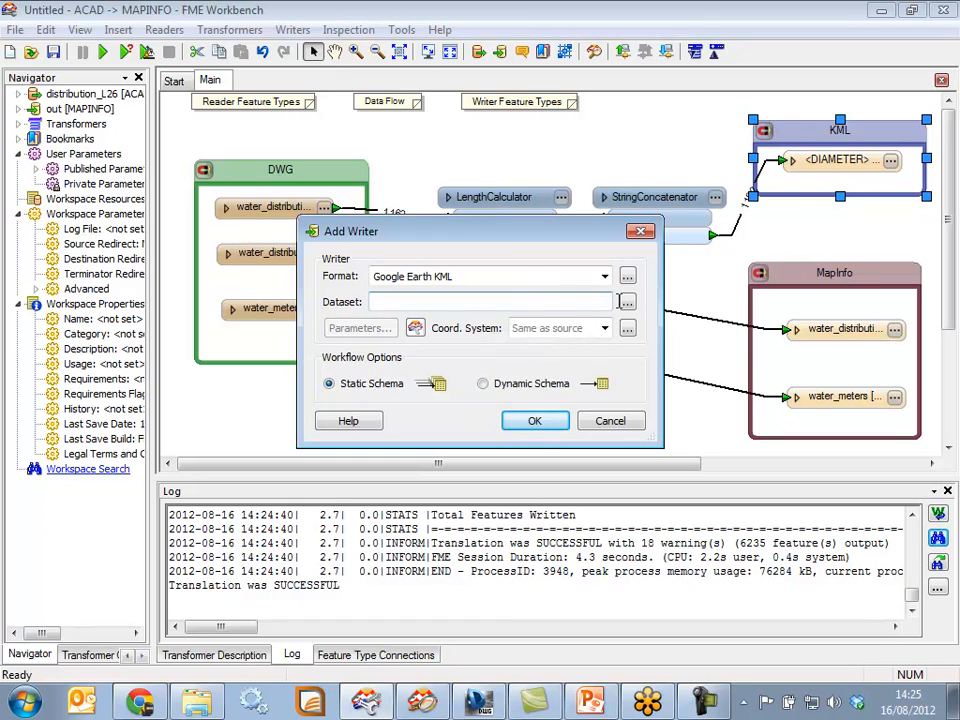
{"action": "left_click", "coordinate": [628, 302]}
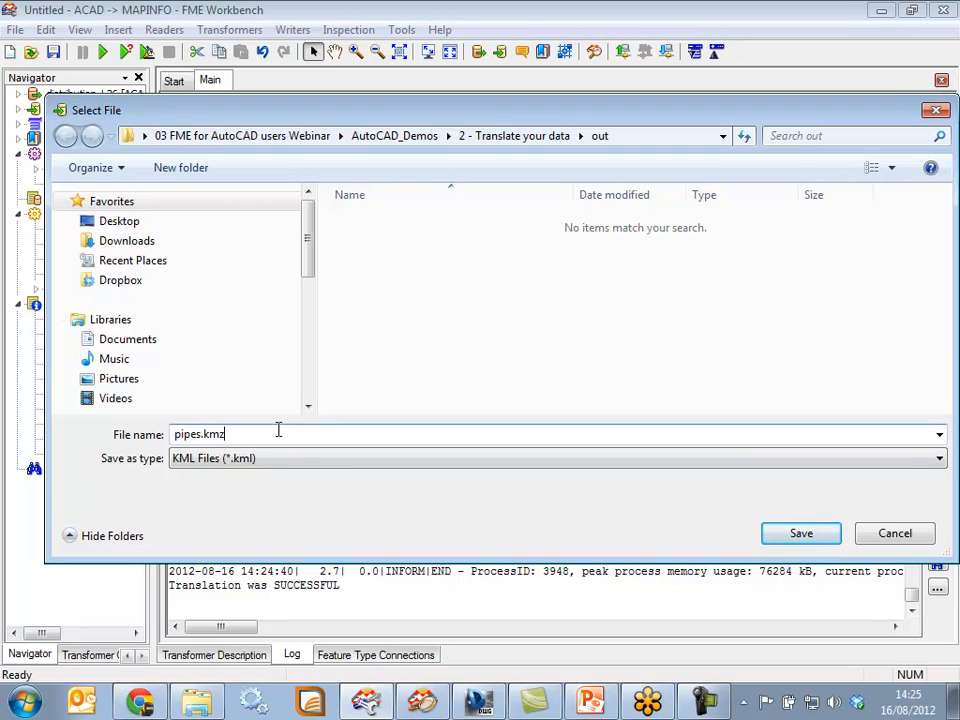
{"action": "left_click", "coordinate": [560, 458]}
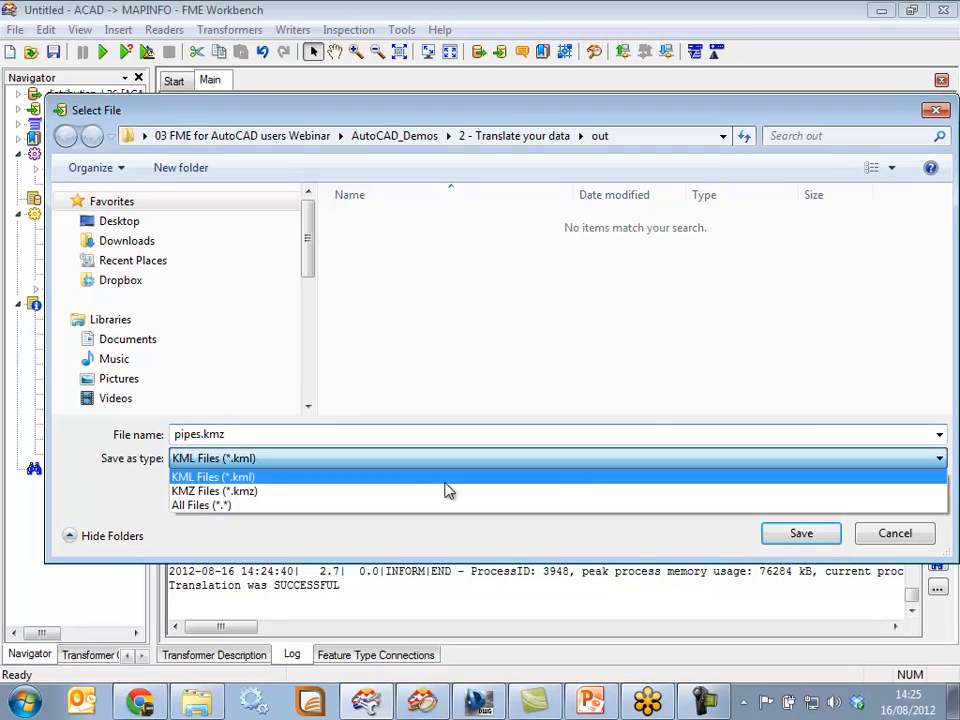
{"action": "left_click", "coordinate": [343, 491]}
{"action": "left_click", "coordinate": [805, 540]}
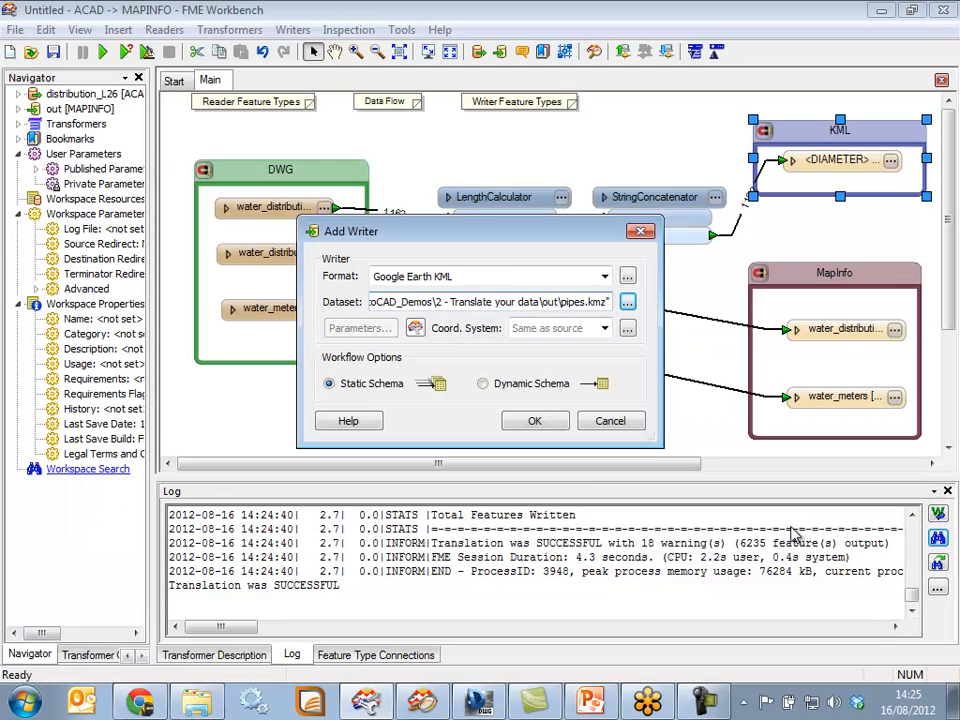
{"action": "left_click", "coordinate": [535, 421]}
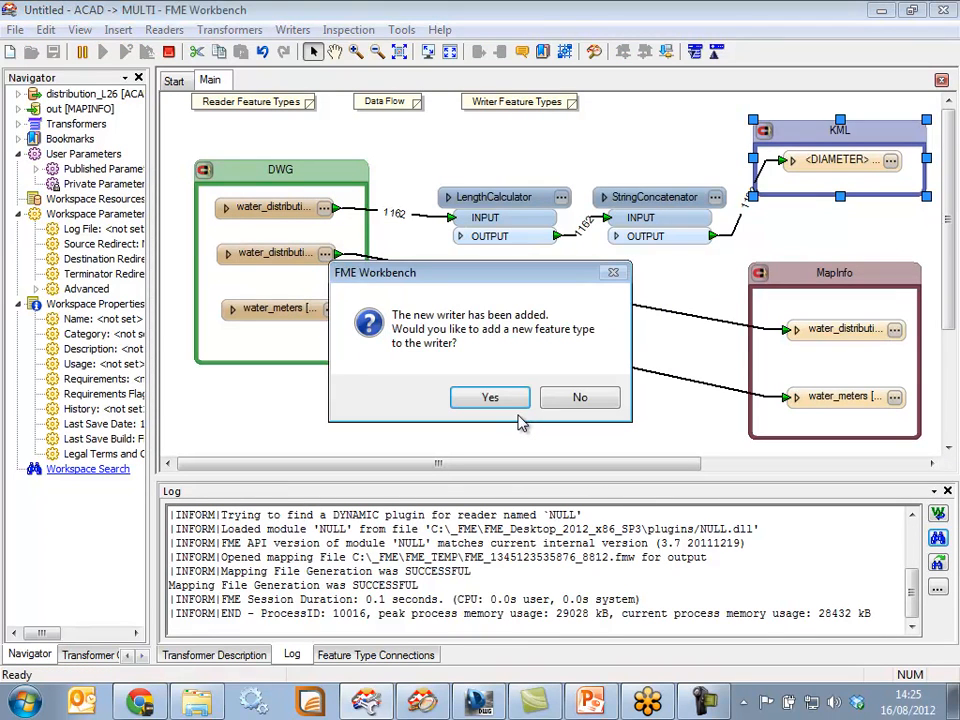
{"action": "left_click", "coordinate": [580, 397]}
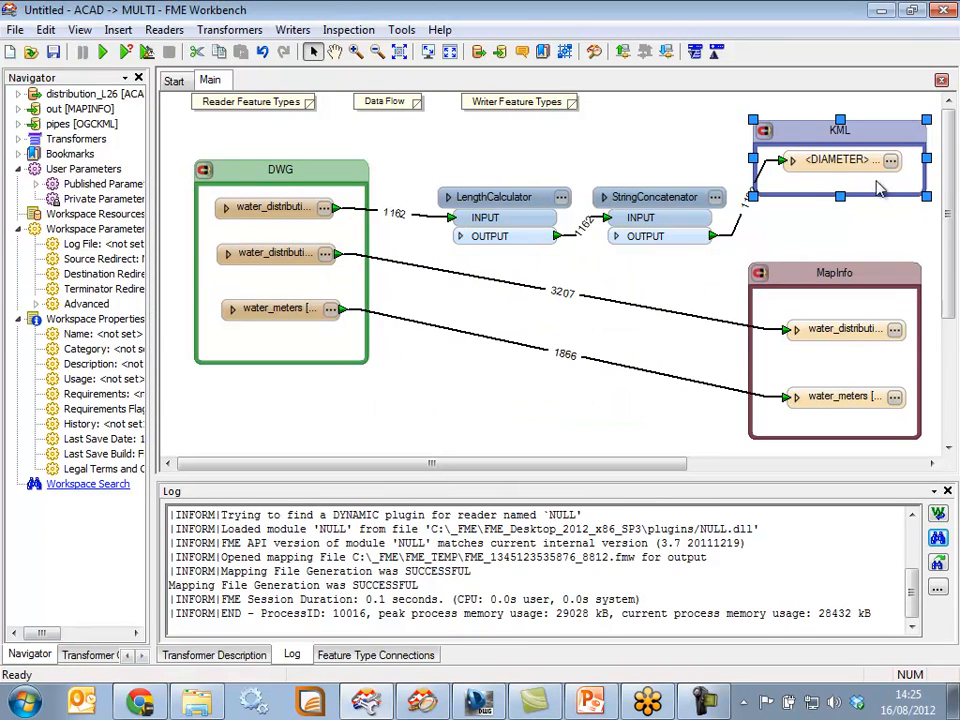
Reassign the <DIAMETER> writer feature type to the pipes [OGCKML] dataset
{"action": "double_click", "coordinate": [895, 160]}
{"action": "left_click", "coordinate": [500, 342]}
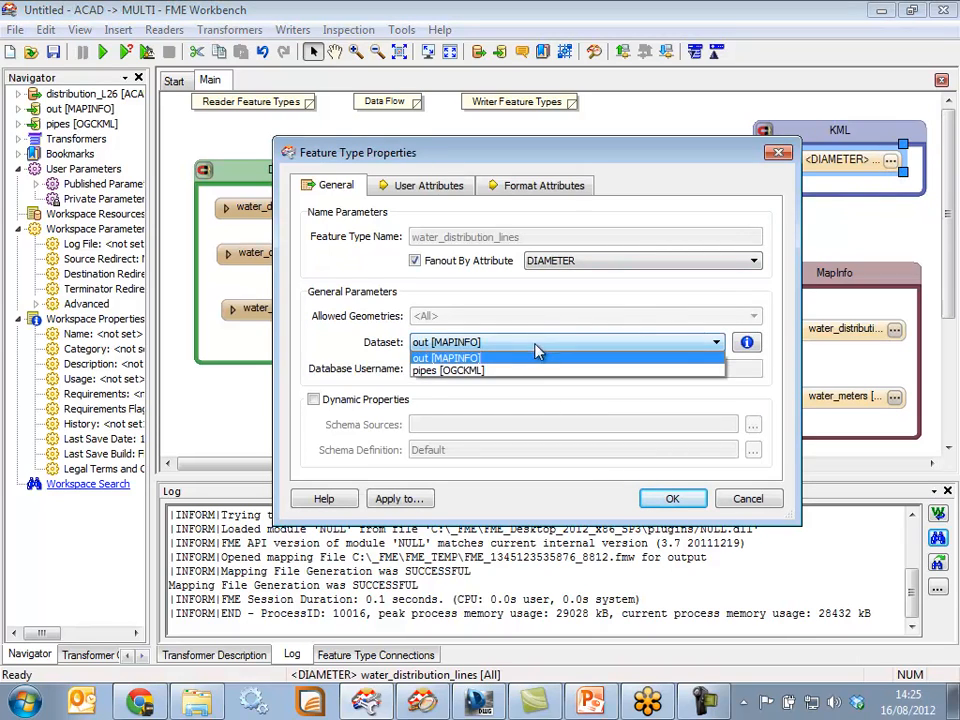
{"action": "left_click", "coordinate": [490, 368]}
{"action": "left_click", "coordinate": [672, 498]}
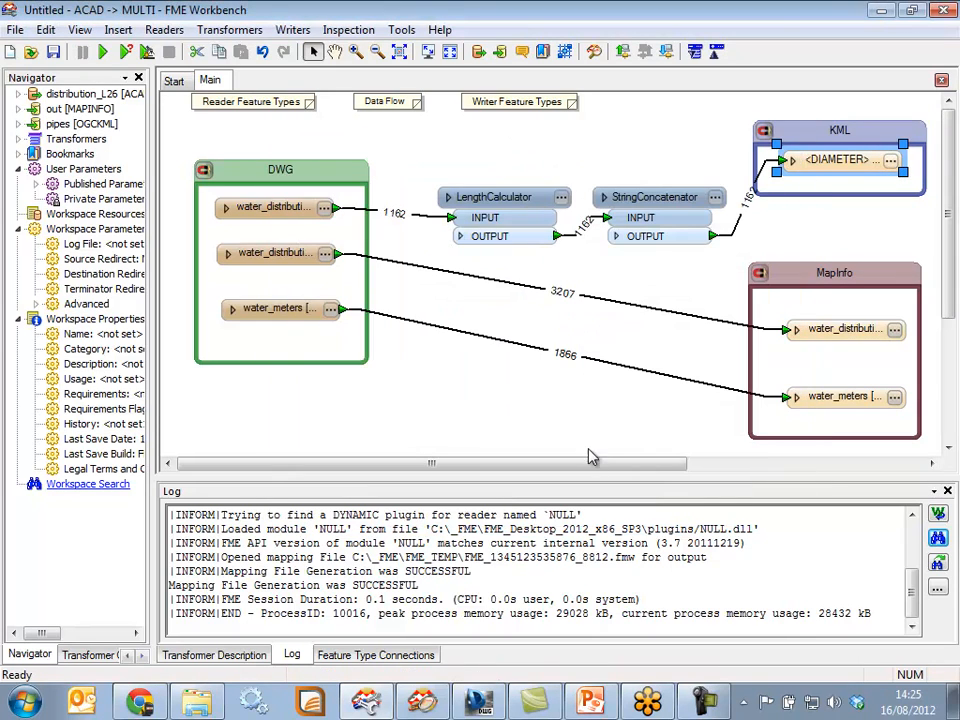
Examine which feature types belong to the out [MAPINFO] and pipes [OGCKML] writers
{"action": "left_click", "coordinate": [18, 108]}
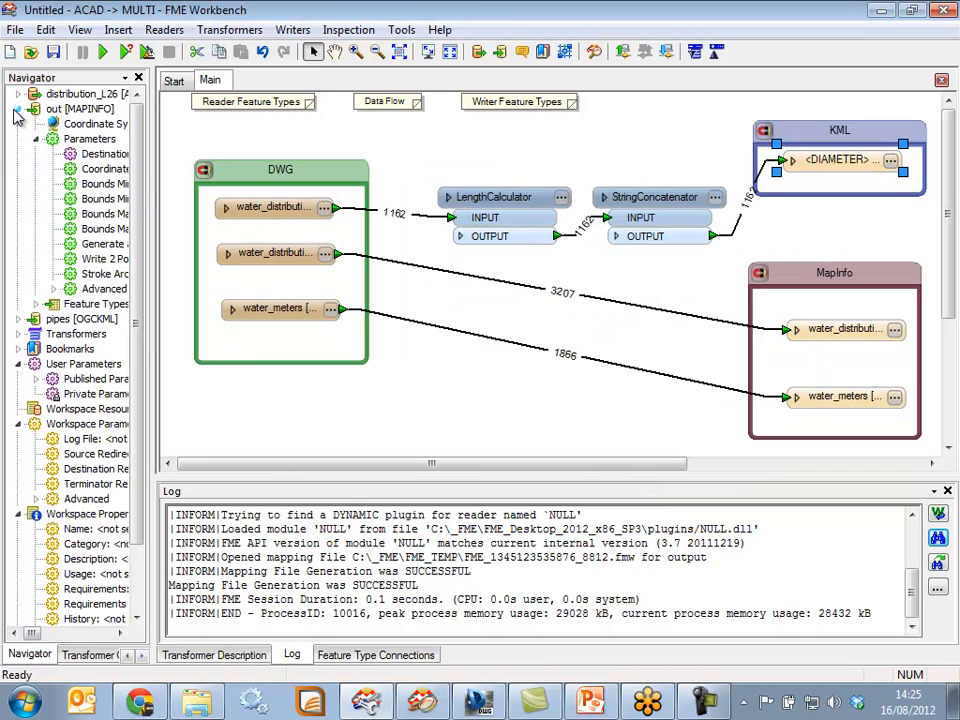
{"action": "left_click", "coordinate": [36, 303]}
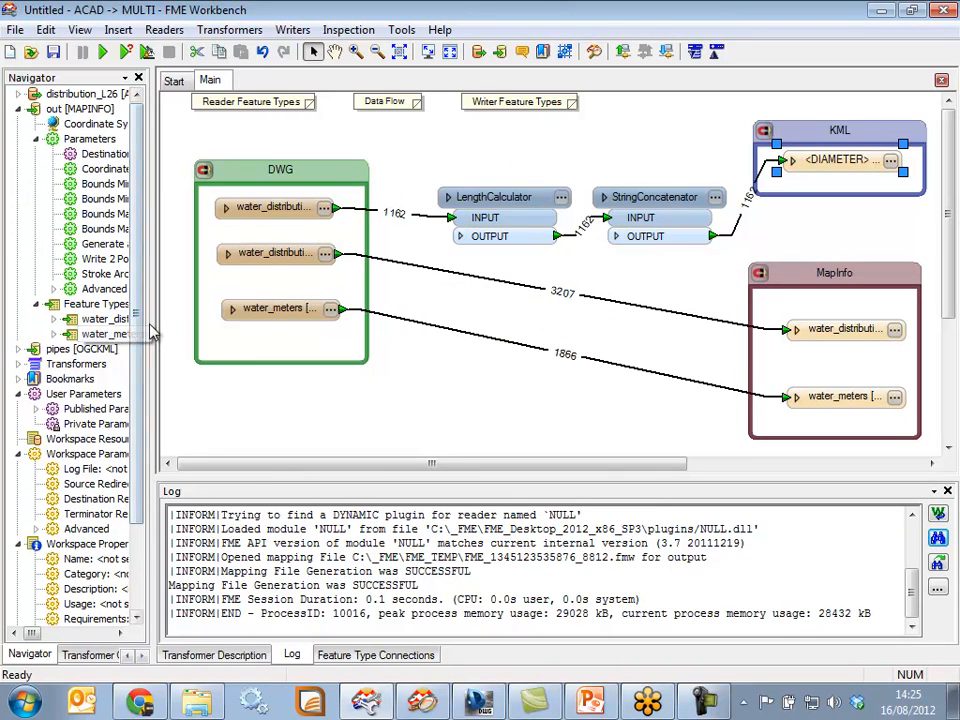
{"action": "left_click_drag", "start_coordinate": [158, 333], "coordinate": [232, 326]}
{"action": "left_click", "coordinate": [18, 349]}
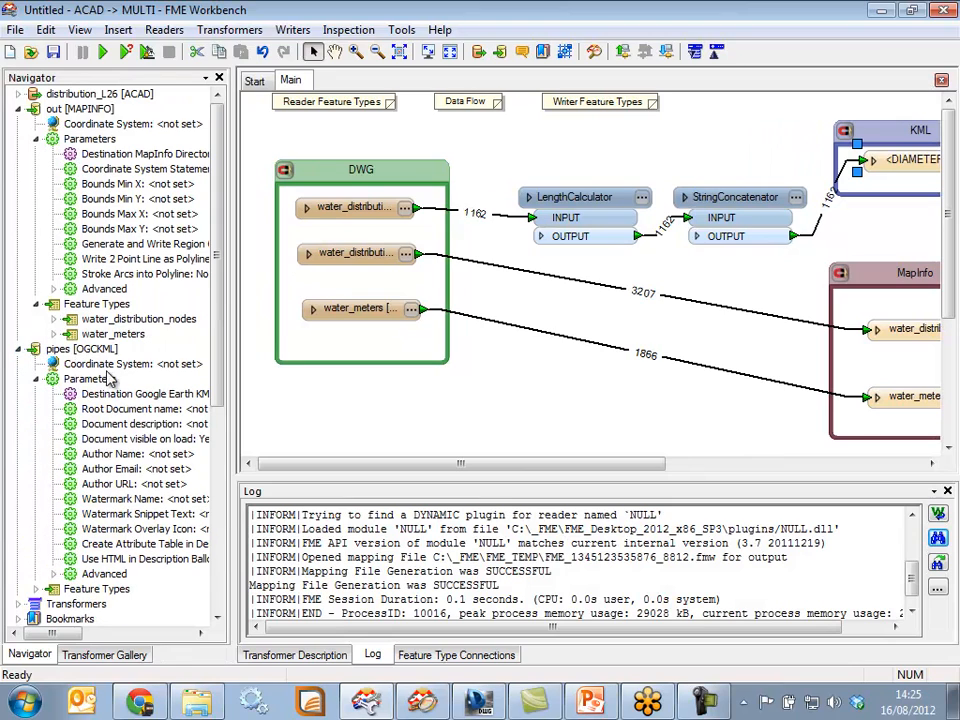
{"action": "left_click", "coordinate": [37, 589]}
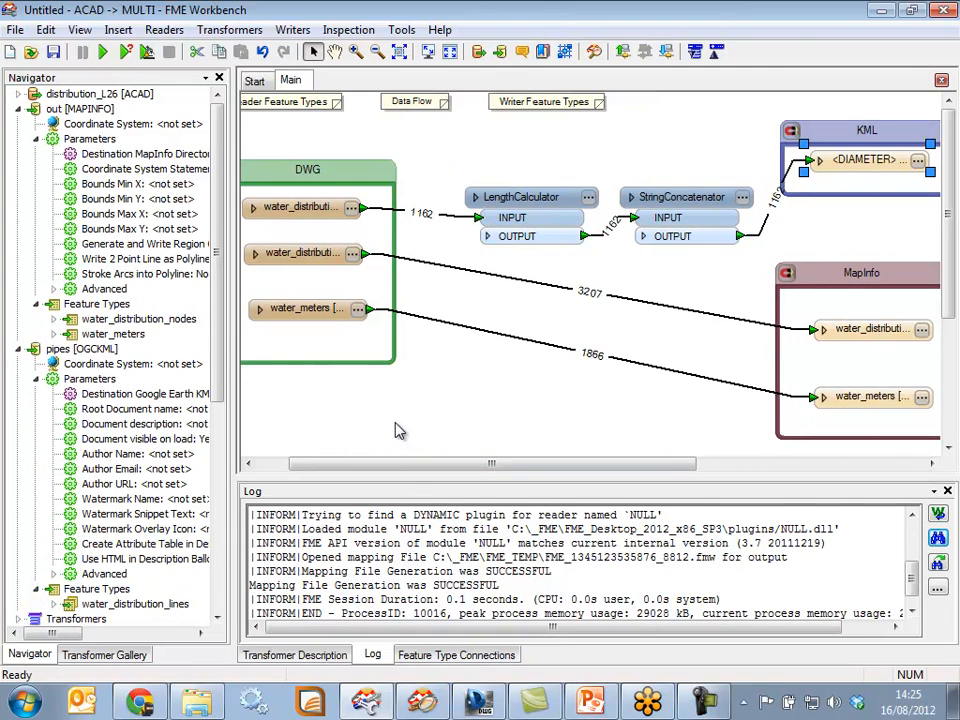
Delete all existing output files from the out folder
{"action": "left_click", "coordinate": [196, 702]}
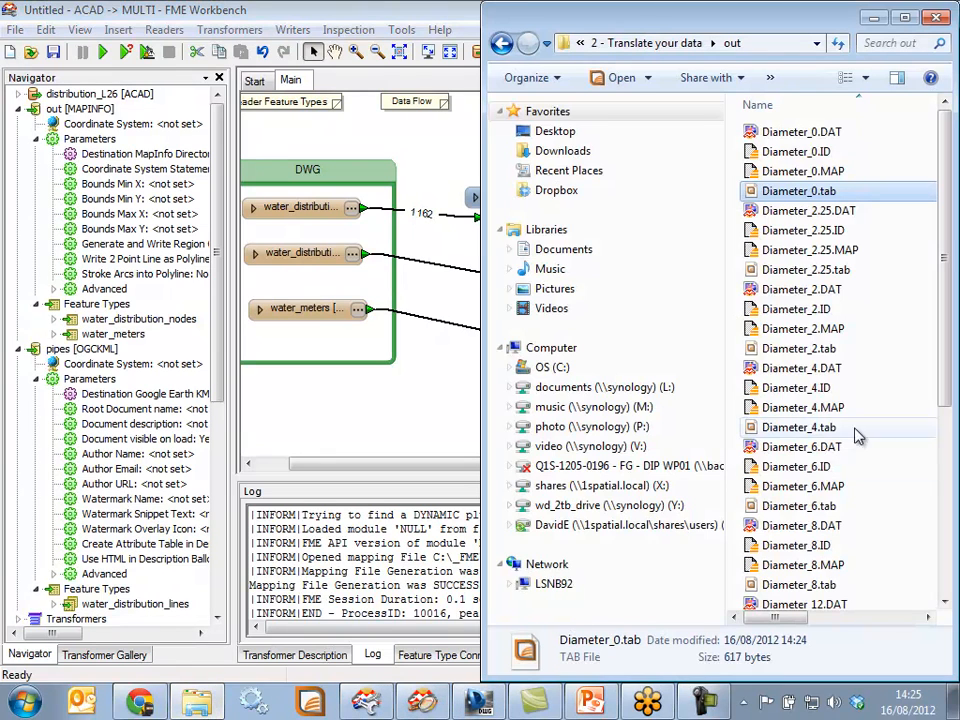
{"action": "left_click", "coordinate": [888, 389]}
{"action": "key", "text": "ctrl+a"}
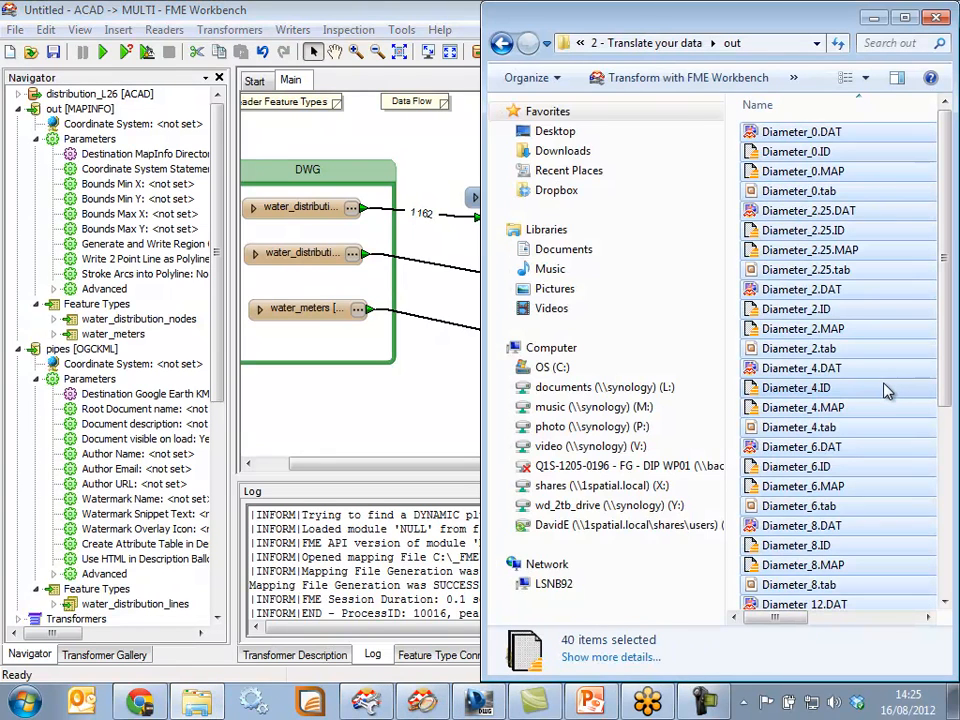
{"action": "key", "text": "Delete"}
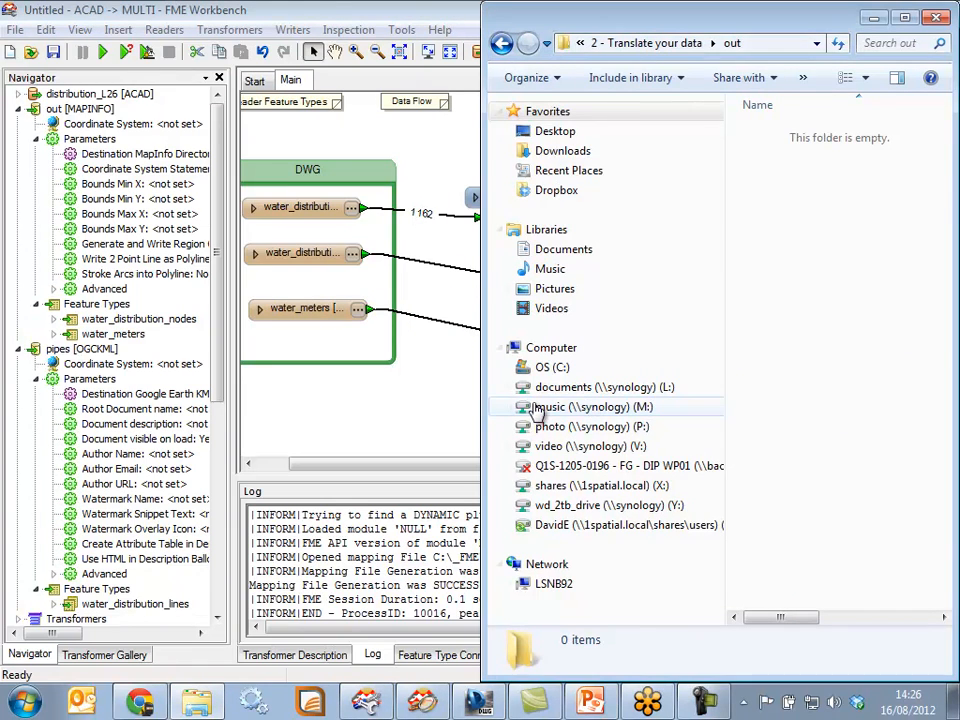
Run the translation and open pipes.kmz from the out folder in Google Earth
{"action": "left_click", "coordinate": [384, 420]}
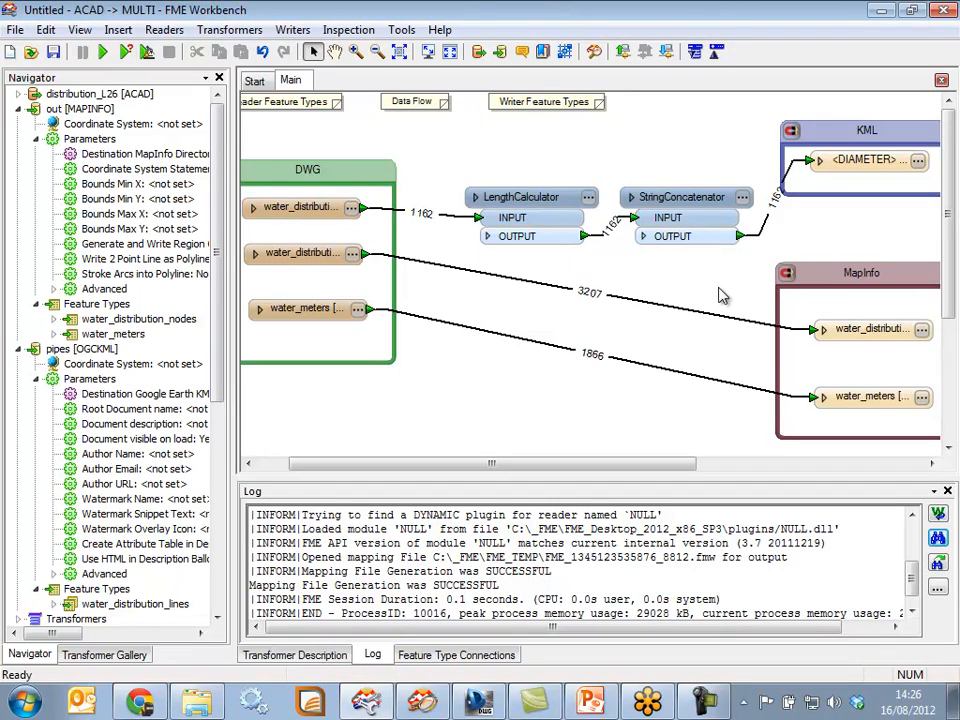
{"action": "left_click", "coordinate": [102, 51]}
{"action": "left_click", "coordinate": [256, 705]}
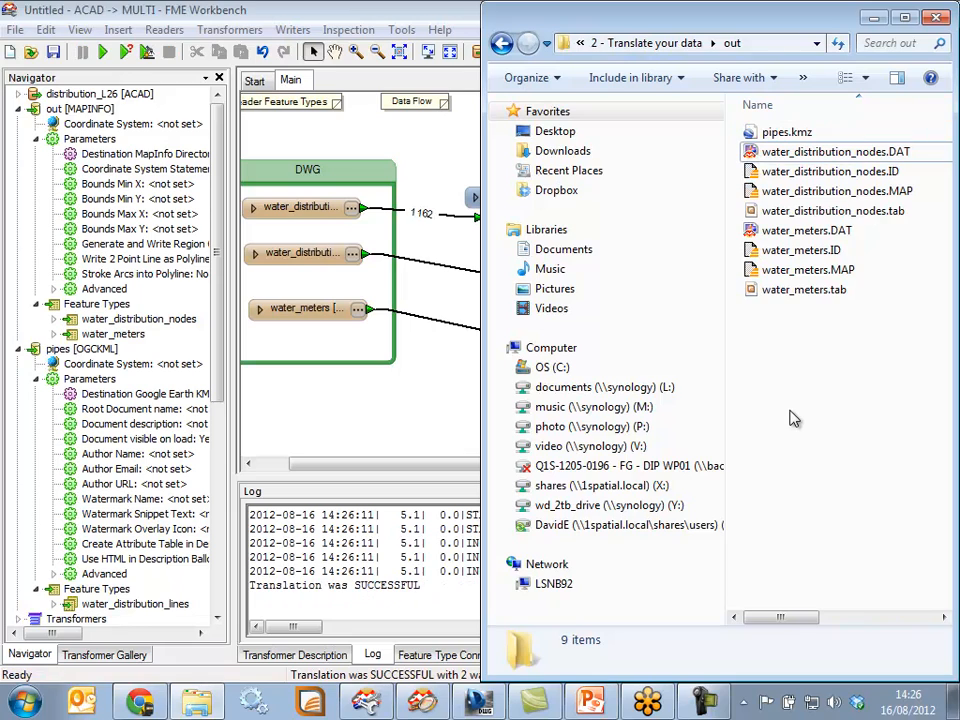
{"action": "double_click", "coordinate": [775, 132]}
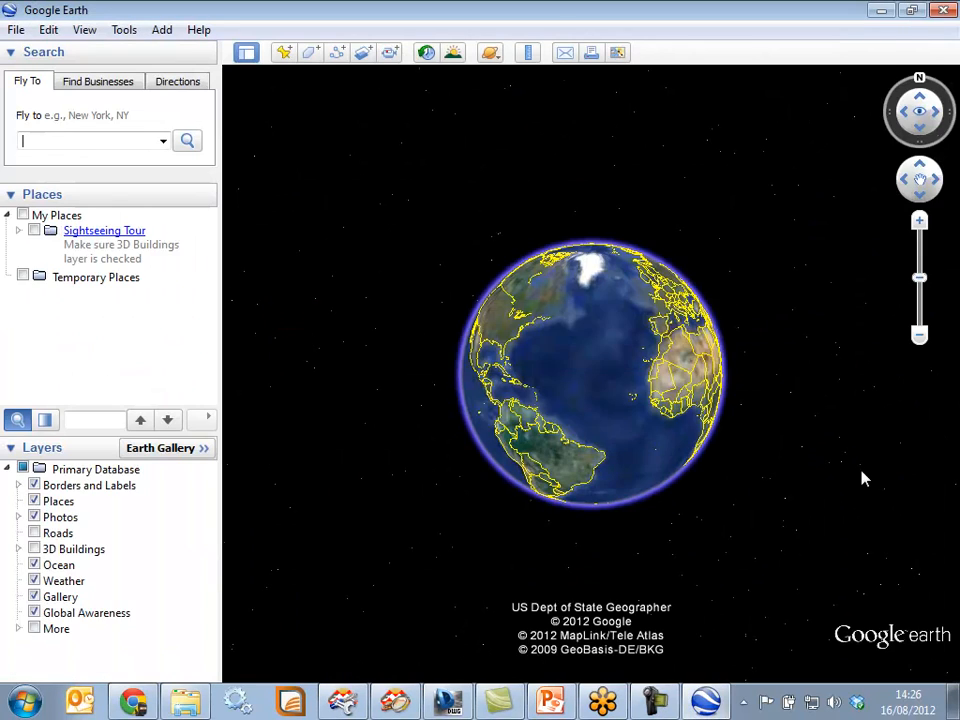
List the diameter folders under doc and inspect the attributes of one pipe on the map
{"action": "left_click", "coordinate": [18, 296]}
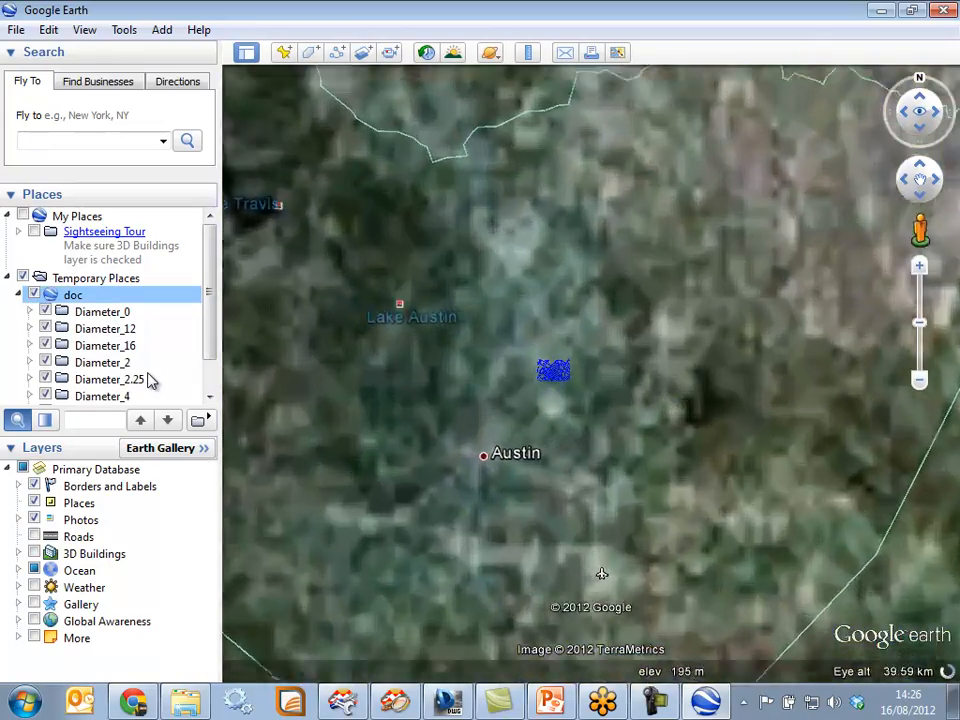
{"action": "scroll", "coordinate": [583, 403], "scroll_direction": "down", "scroll_amount": 5}
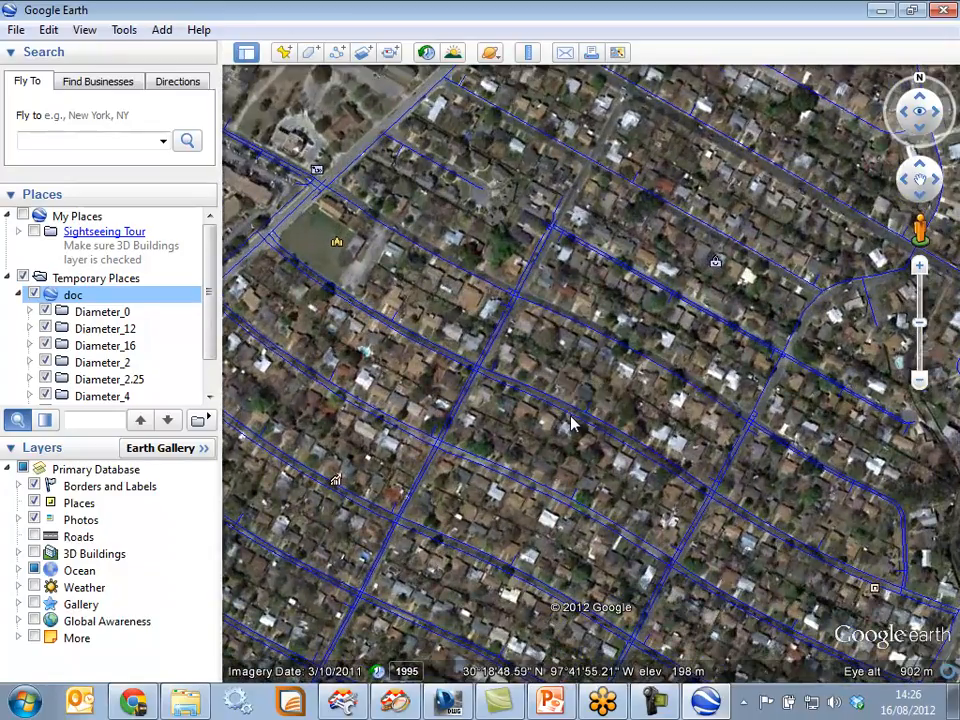
{"action": "left_click", "coordinate": [568, 416]}
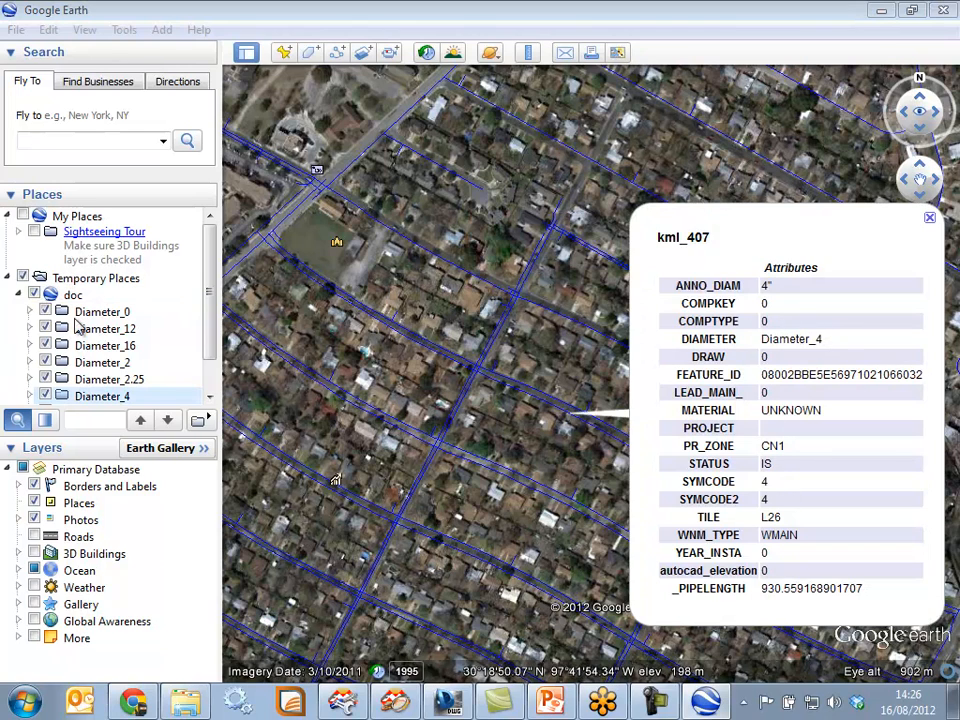
Show only the Diameter_4 pipes and inspect the attributes of one of them, including its pipe length
{"action": "left_click", "coordinate": [33, 295]}
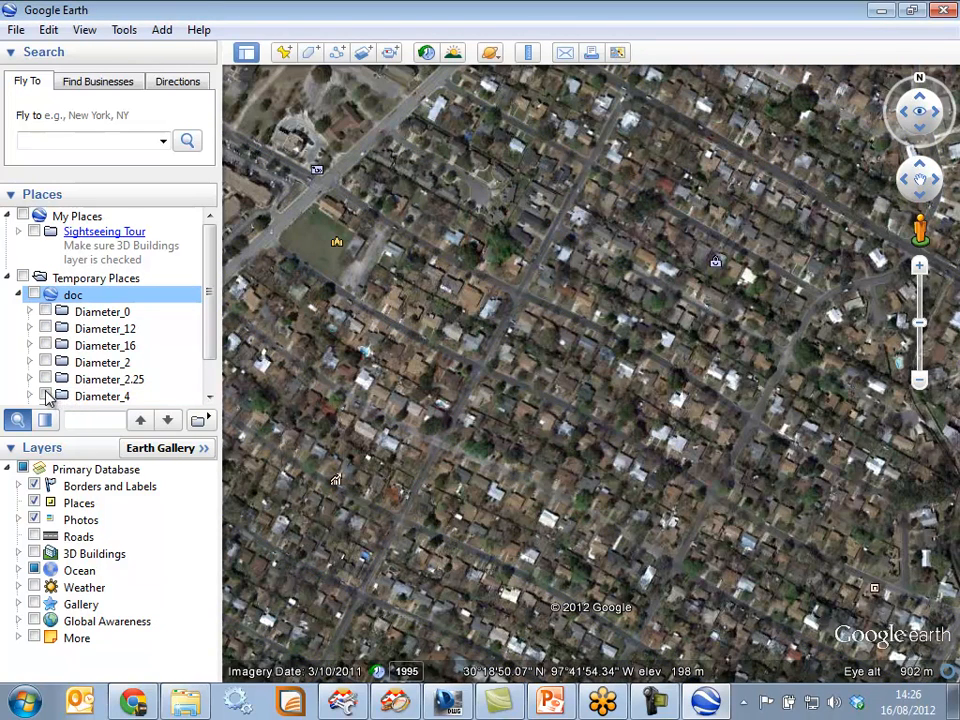
{"action": "left_click", "coordinate": [45, 396]}
{"action": "scroll", "coordinate": [576, 422], "scroll_direction": "up", "scroll_amount": 3}
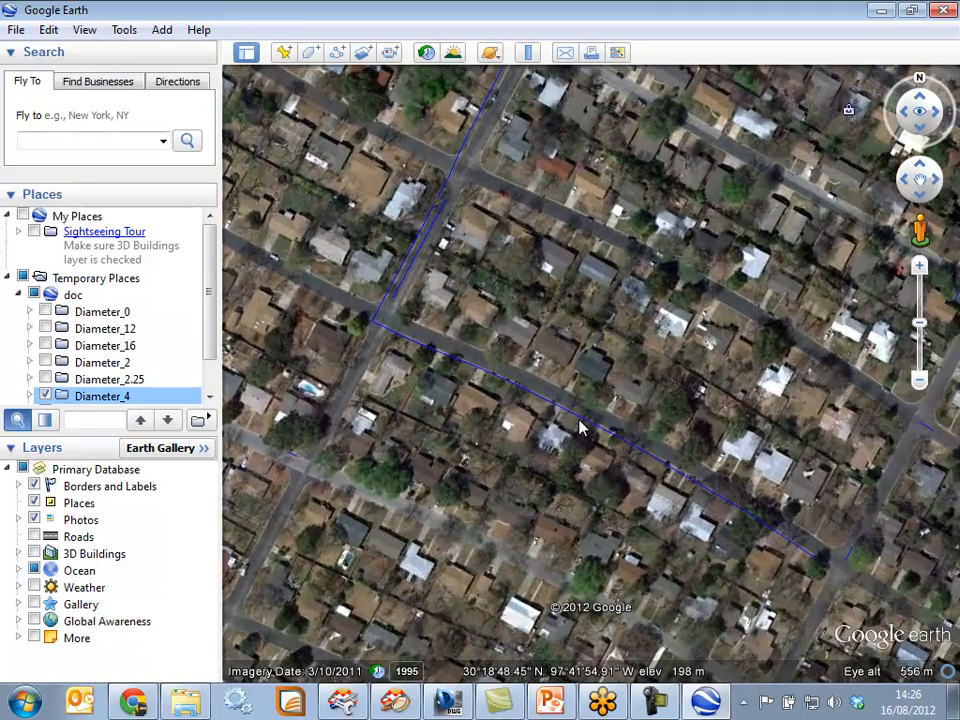
{"action": "left_click", "coordinate": [585, 428]}
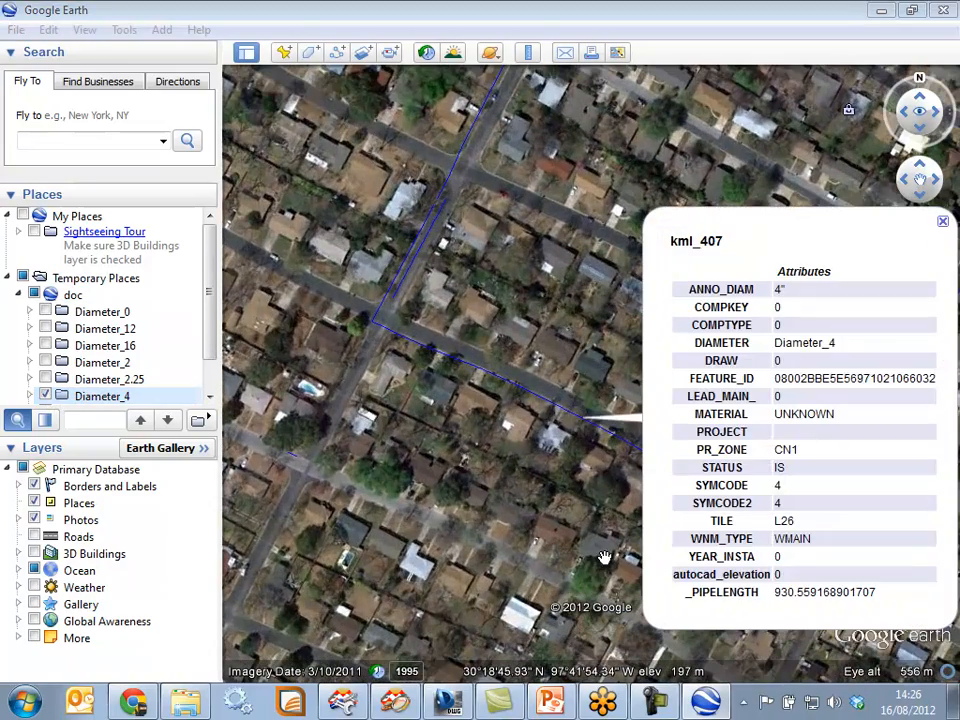
Close the pipe's attribute balloon and Google Earth, discarding the temporary places, and return to FME Workbench
{"action": "left_click", "coordinate": [944, 220]}
{"action": "left_click", "coordinate": [944, 9]}
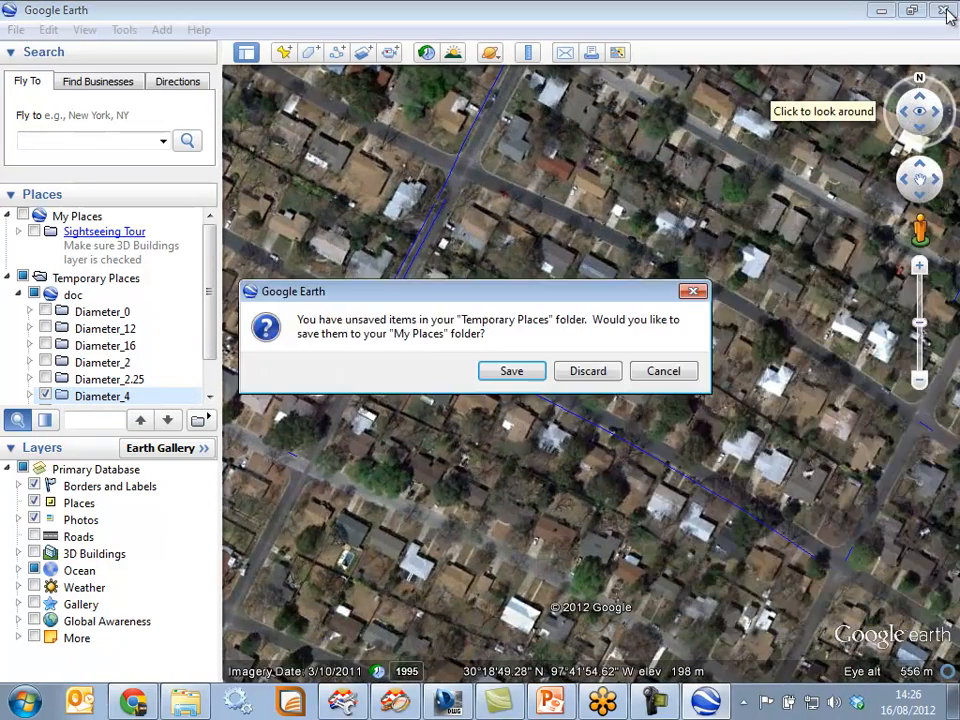
{"action": "left_click", "coordinate": [588, 371]}
{"action": "left_click", "coordinate": [443, 399]}
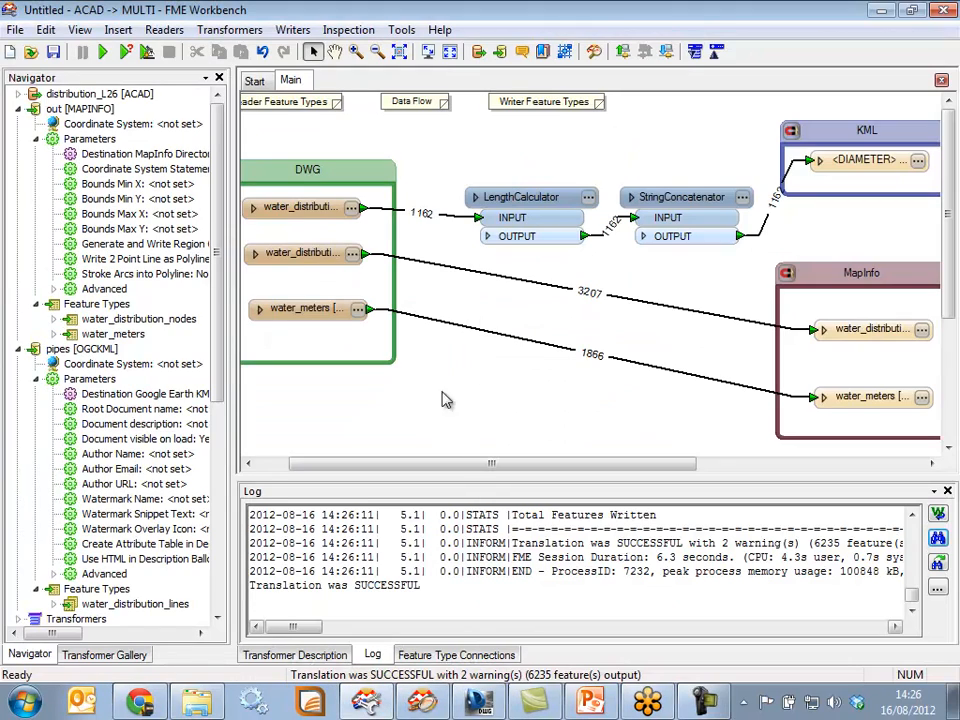
Move the LengthCalculator slightly up and left and the StringConcatenator slightly left on the canvas
{"action": "left_click", "coordinate": [397, 51]}
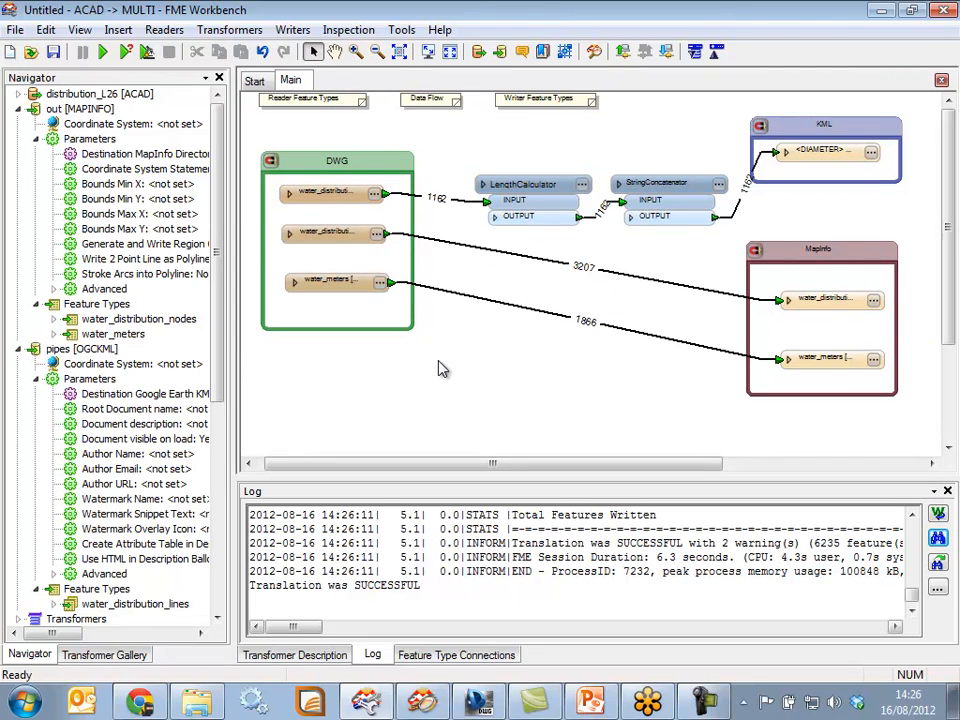
{"action": "left_click_drag", "start_coordinate": [530, 184], "coordinate": [508, 164]}
{"action": "left_click_drag", "start_coordinate": [685, 193], "coordinate": [674, 195]}
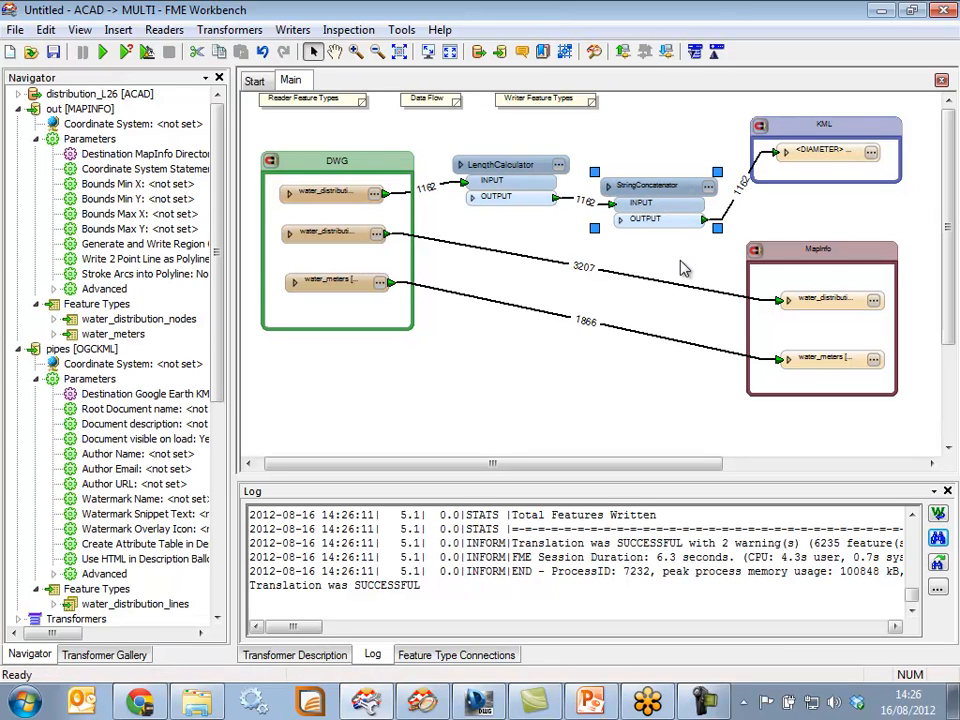
Browse the available transformers by category and examine those in the Strings category
{"action": "left_click", "coordinate": [106, 656]}
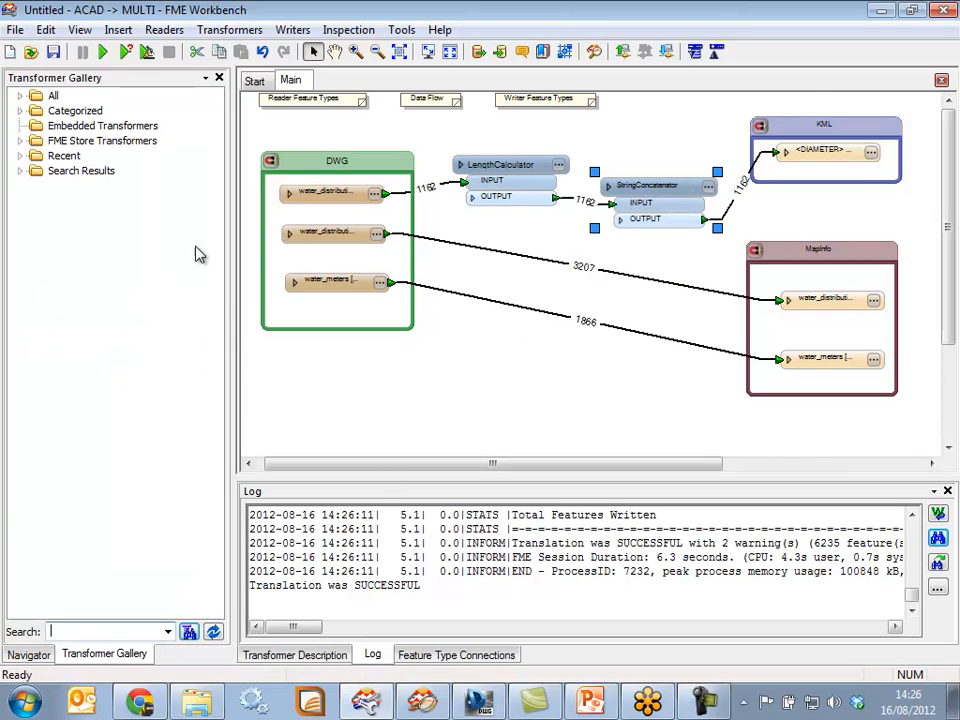
{"action": "left_click", "coordinate": [19, 96]}
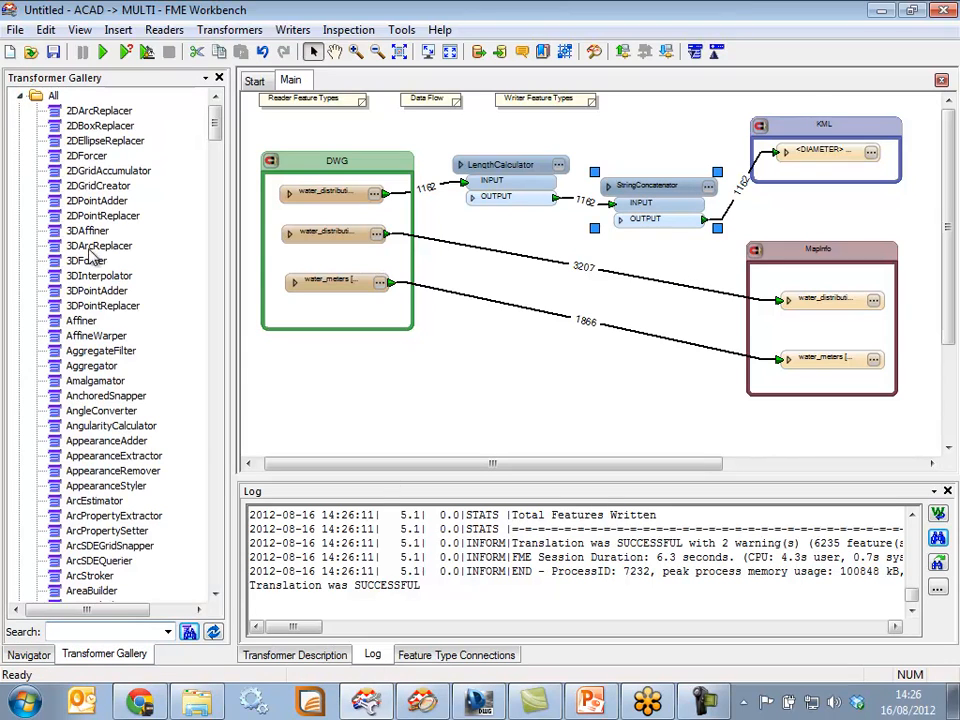
{"action": "left_click", "coordinate": [19, 96]}
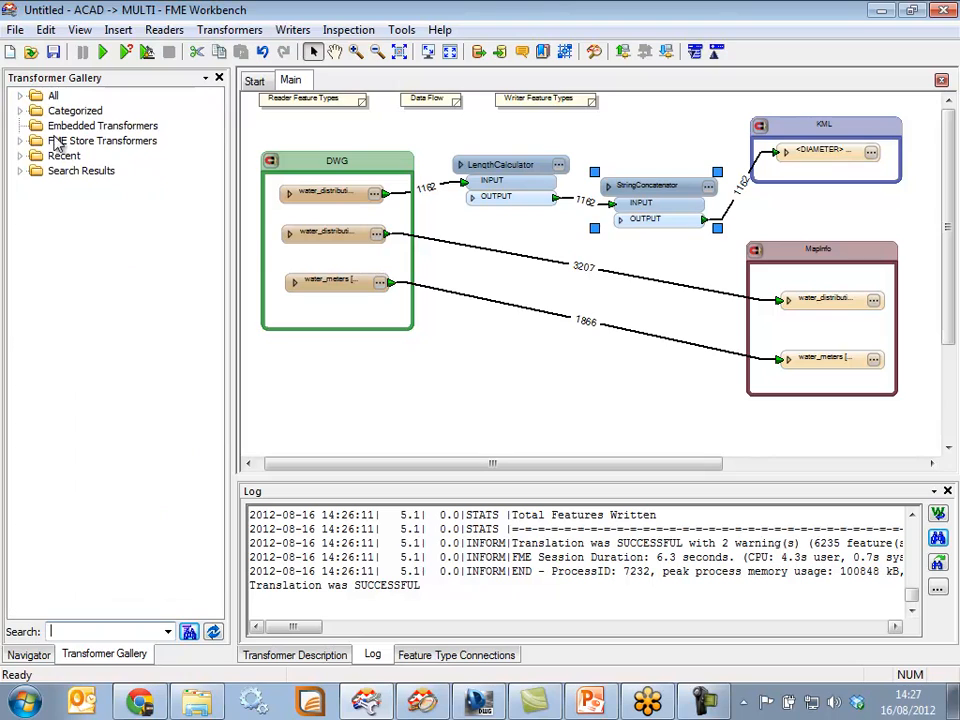
{"action": "left_click", "coordinate": [20, 111]}
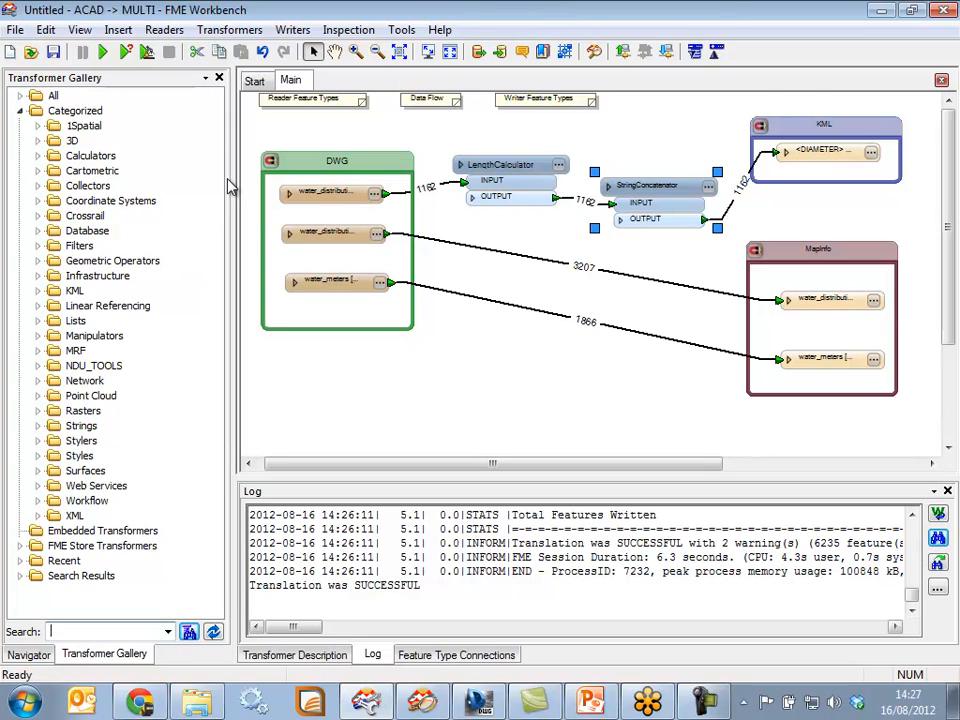
{"action": "left_click_drag", "start_coordinate": [231, 178], "coordinate": [331, 200]}
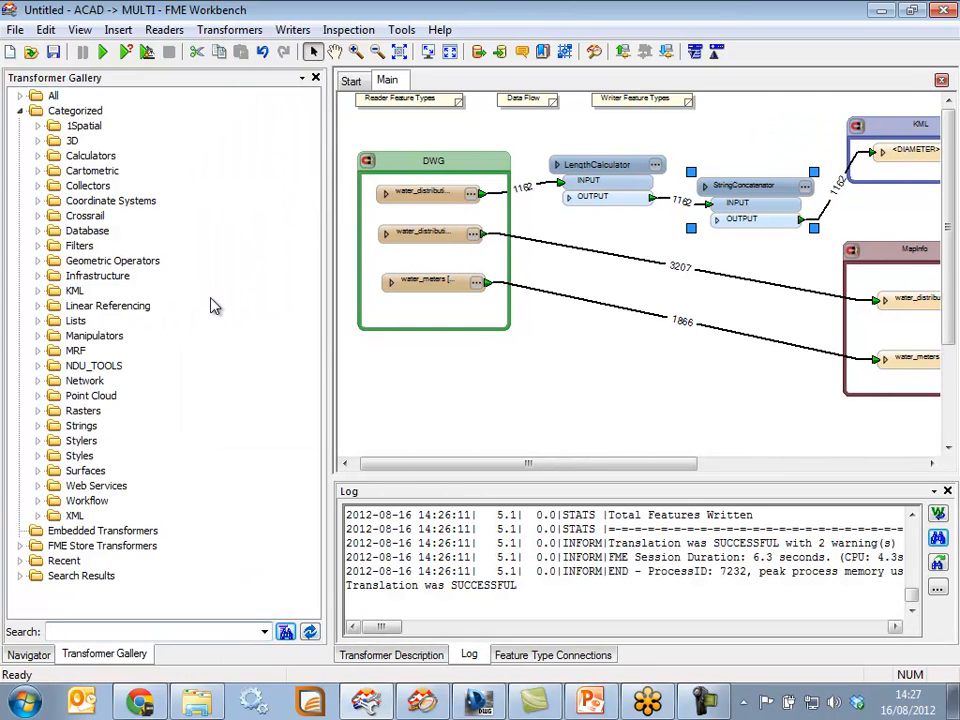
{"action": "left_click", "coordinate": [38, 426]}
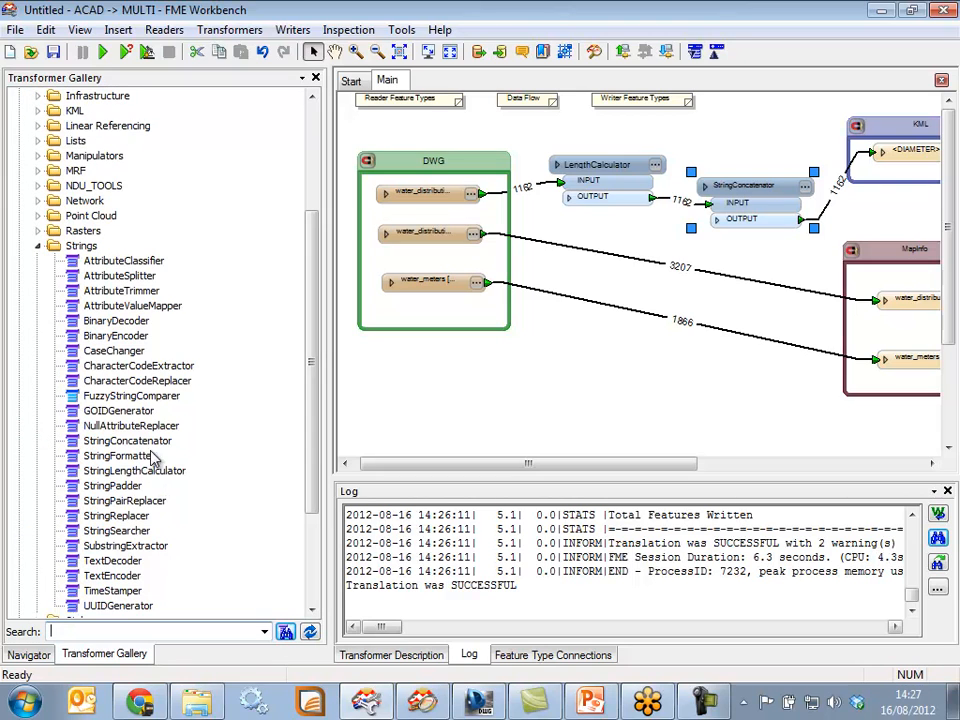
Read the descriptions of the StringSearcher and FuzzyStringComparer transformers, then collapse the Strings category
{"action": "left_click", "coordinate": [75, 531]}
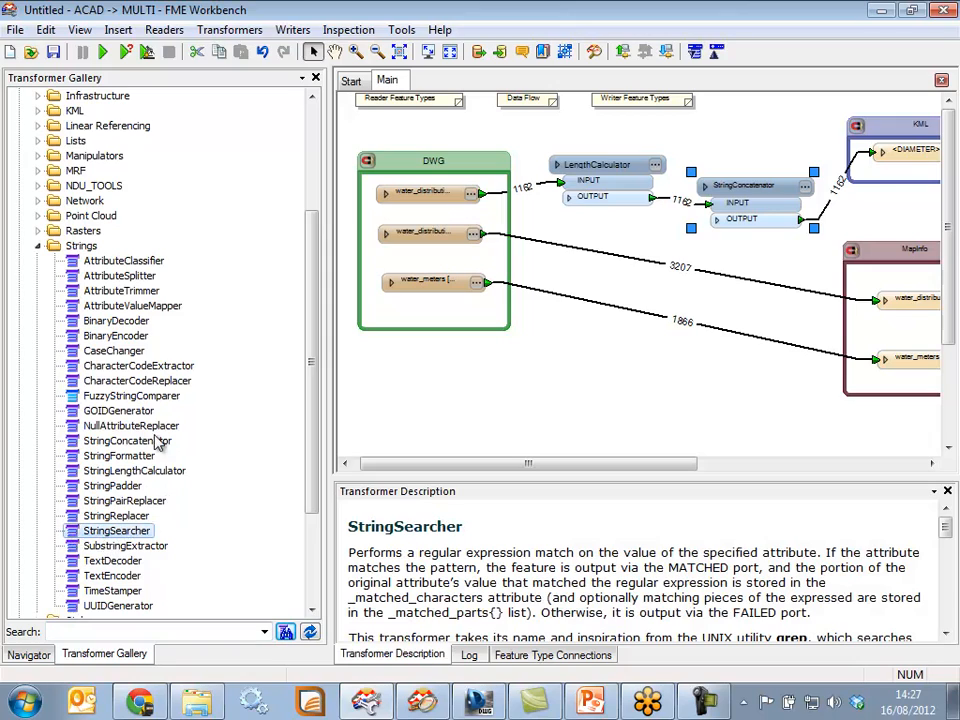
{"action": "left_click", "coordinate": [108, 396]}
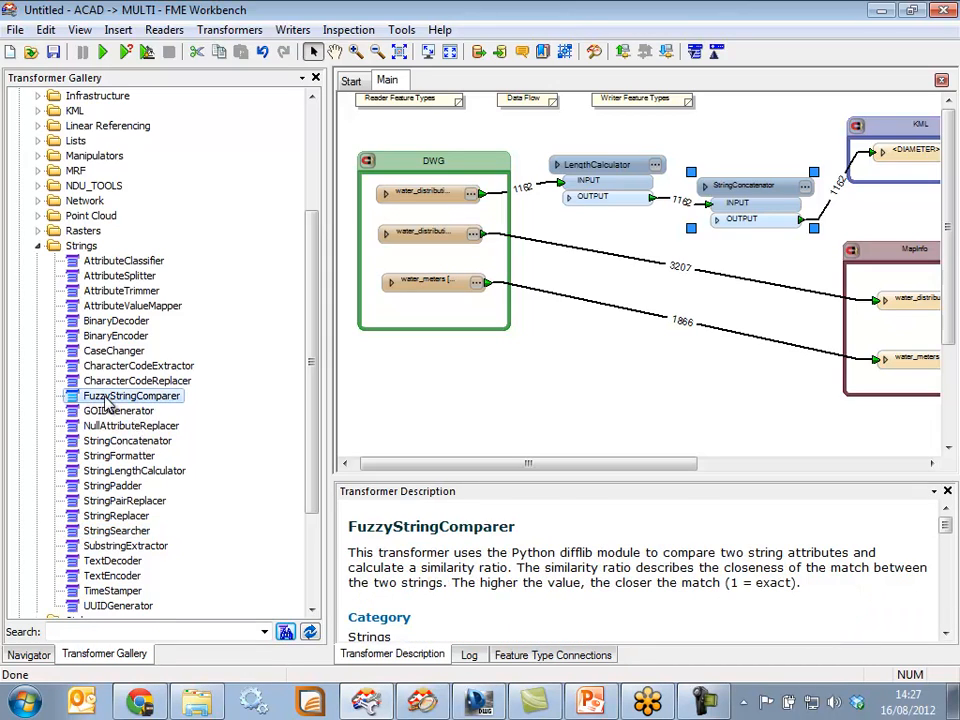
{"action": "left_click", "coordinate": [36, 247]}
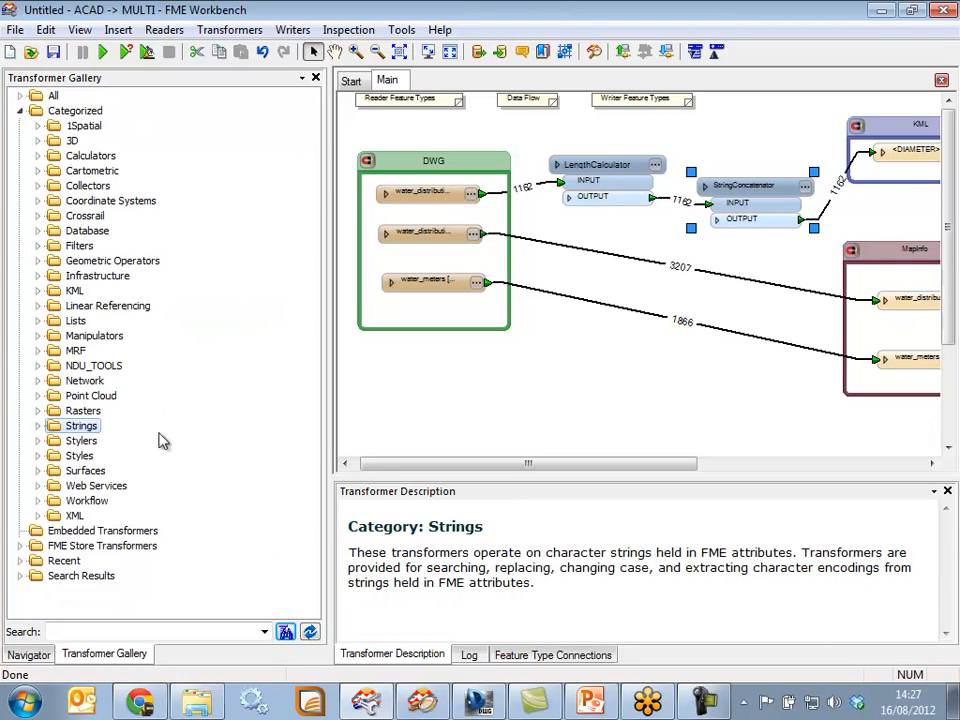
Examine the FME Store Transformers, reading the description of UKPostcodeValidator in the 1Spatial category, and collapse the list again
{"action": "left_click", "coordinate": [95, 548]}
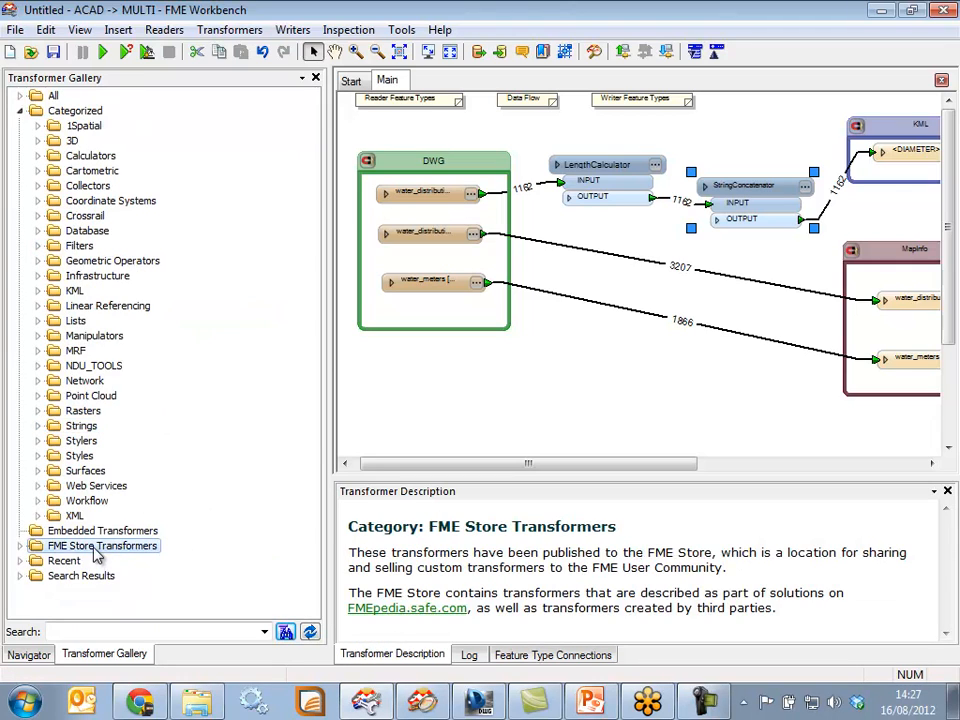
{"action": "left_click", "coordinate": [21, 546]}
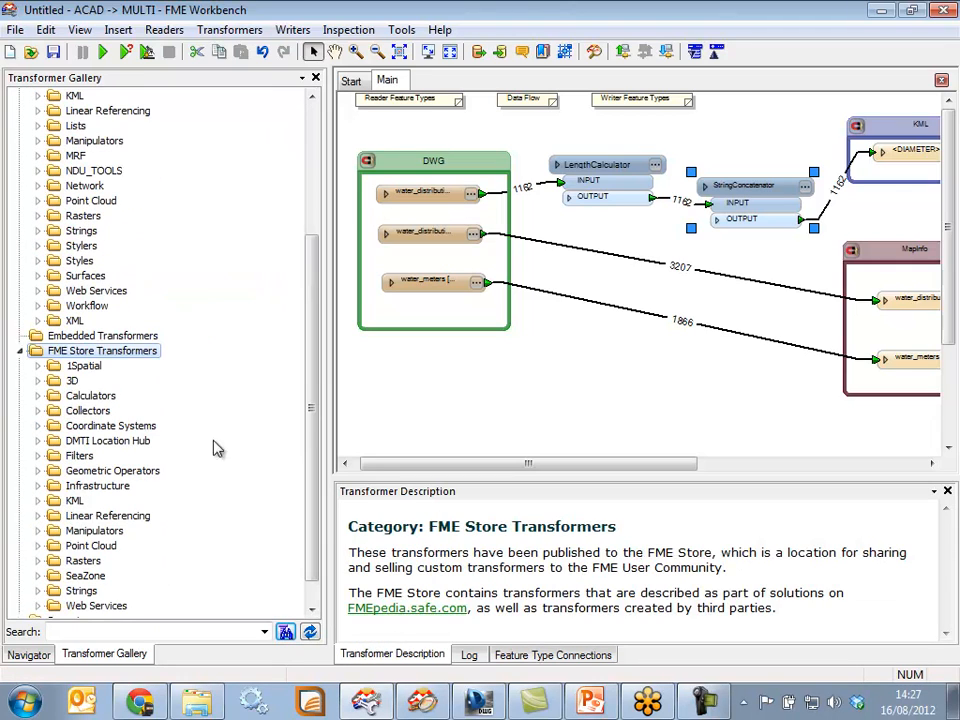
{"action": "left_click", "coordinate": [38, 366]}
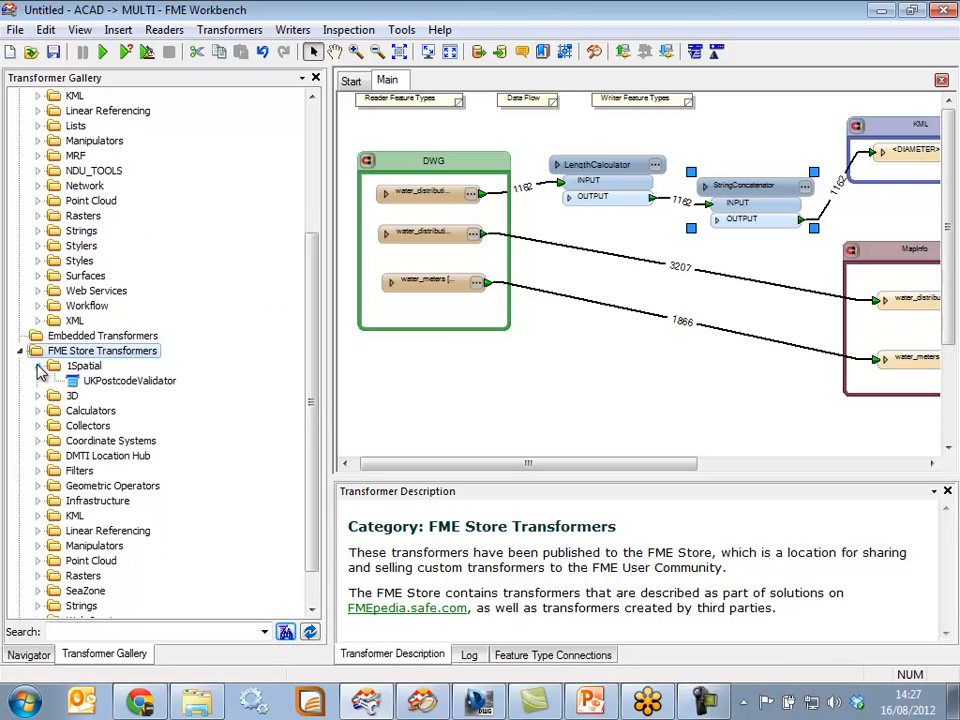
{"action": "left_click", "coordinate": [110, 386]}
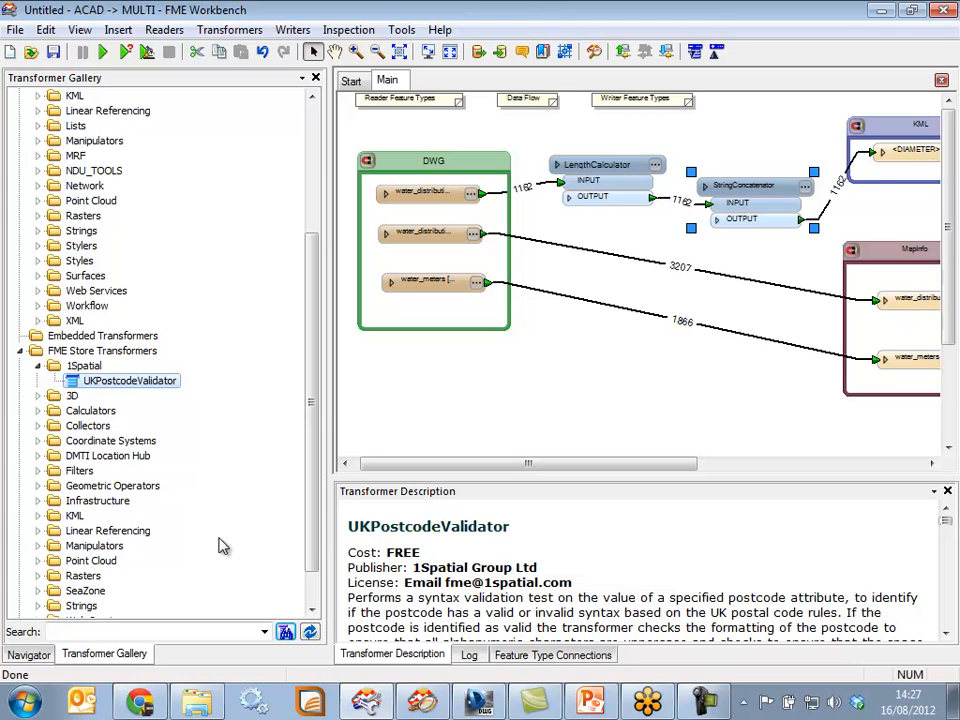
{"action": "left_click", "coordinate": [18, 352]}
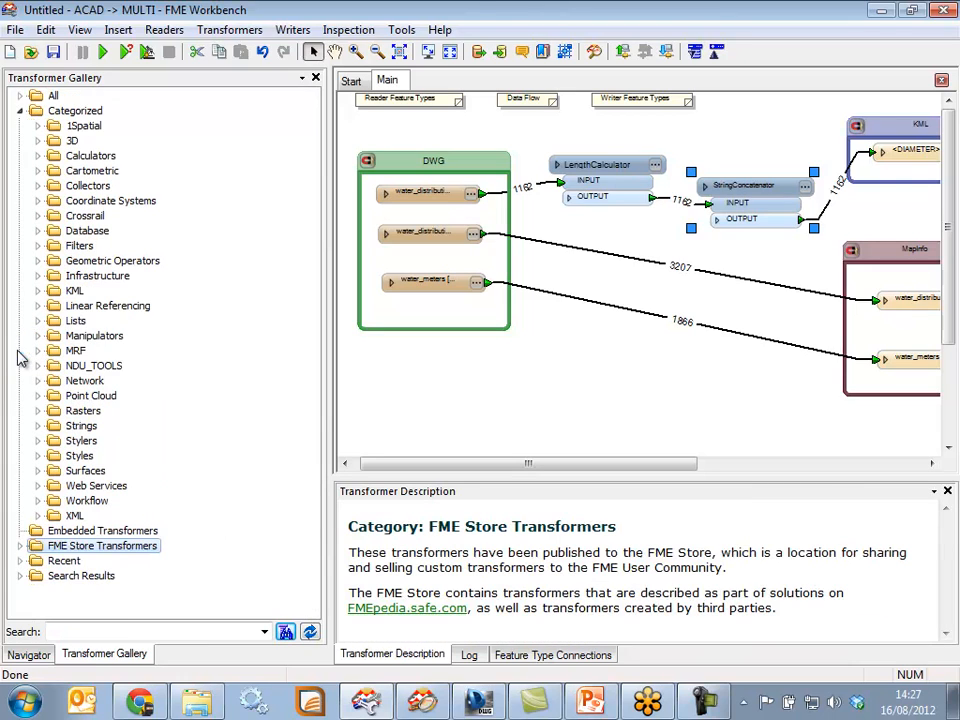
Collapse the categorized transformer list and narrow the Transformer Gallery to give the canvas more width
{"action": "left_click", "coordinate": [20, 111]}
{"action": "left_click_drag", "start_coordinate": [330, 393], "coordinate": [171, 410]}
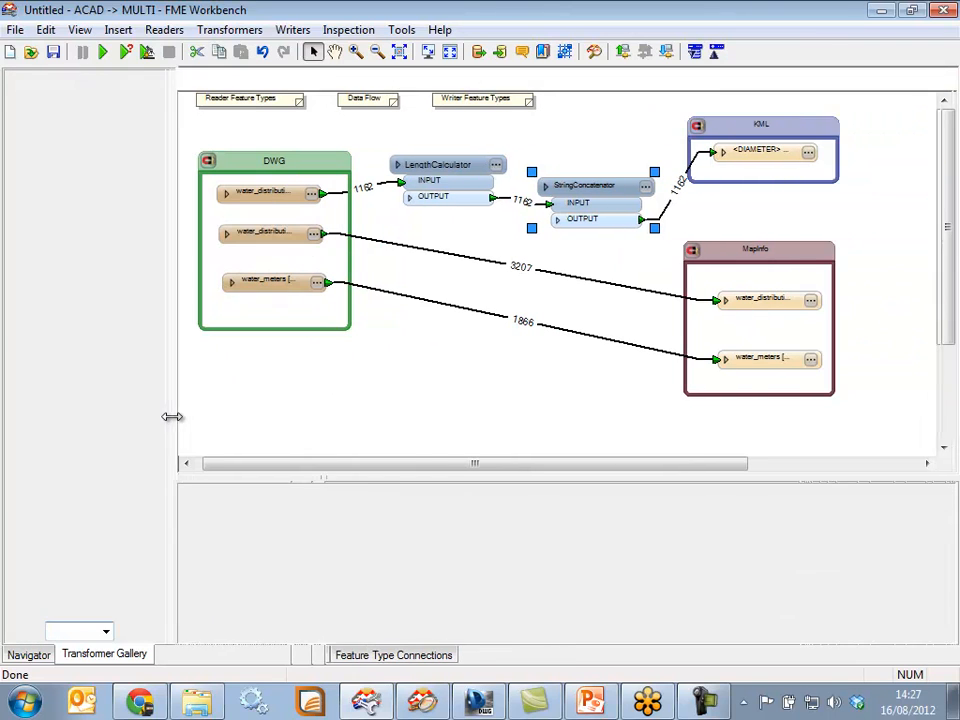
Close FME Workbench without saving the workspace, and switch to PowerPoint to start the slide show from the current slide
{"action": "left_click", "coordinate": [943, 11]}
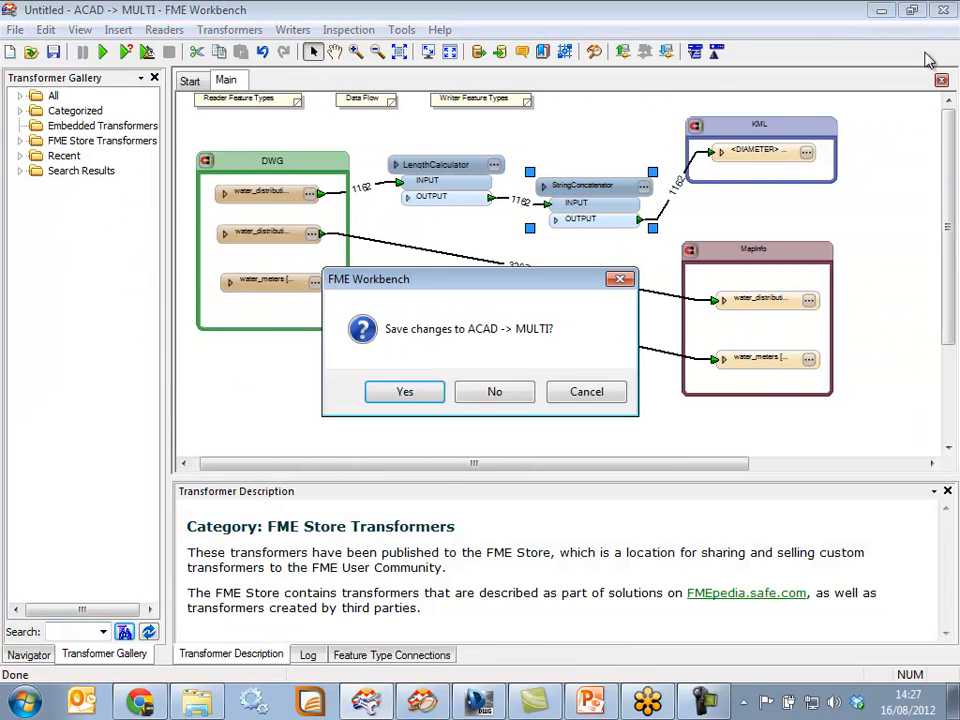
{"action": "left_click", "coordinate": [515, 396]}
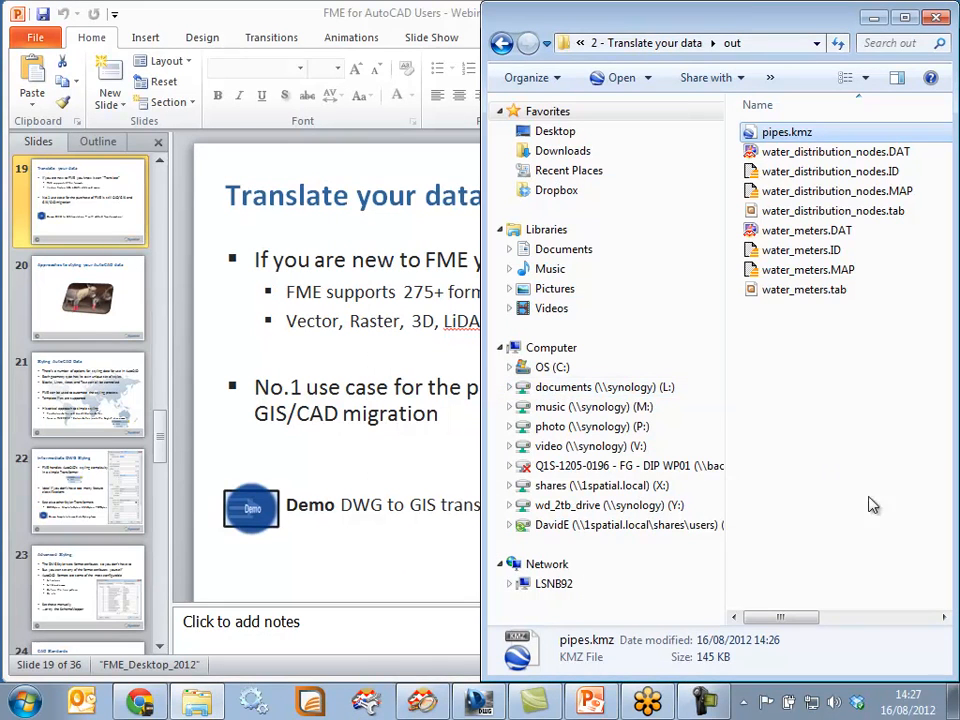
{"action": "left_click", "coordinate": [412, 560]}
{"action": "left_click", "coordinate": [742, 666]}
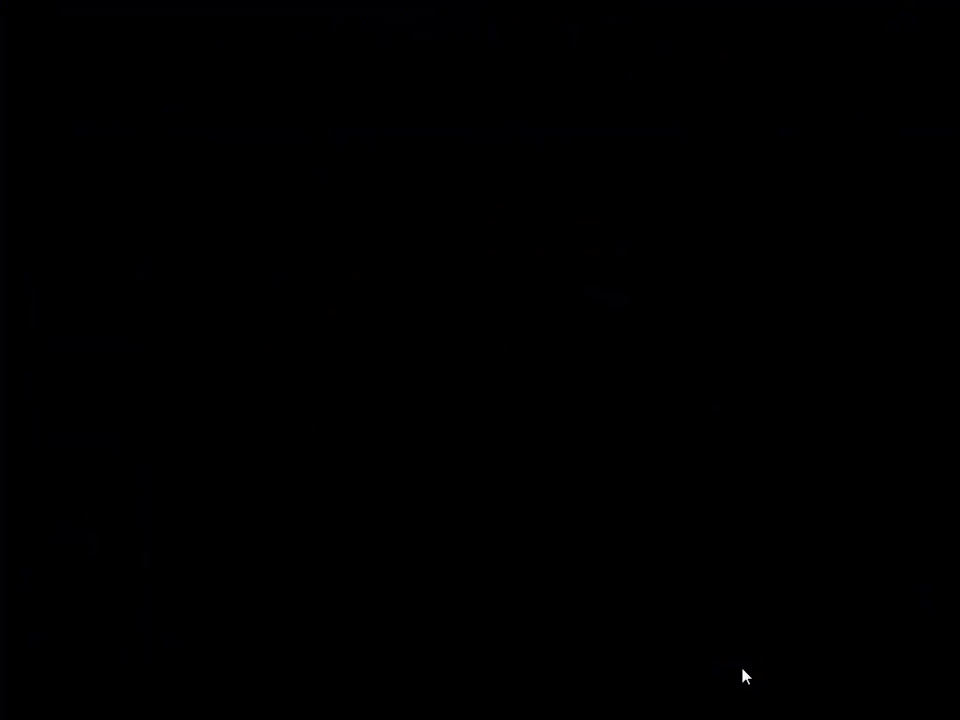
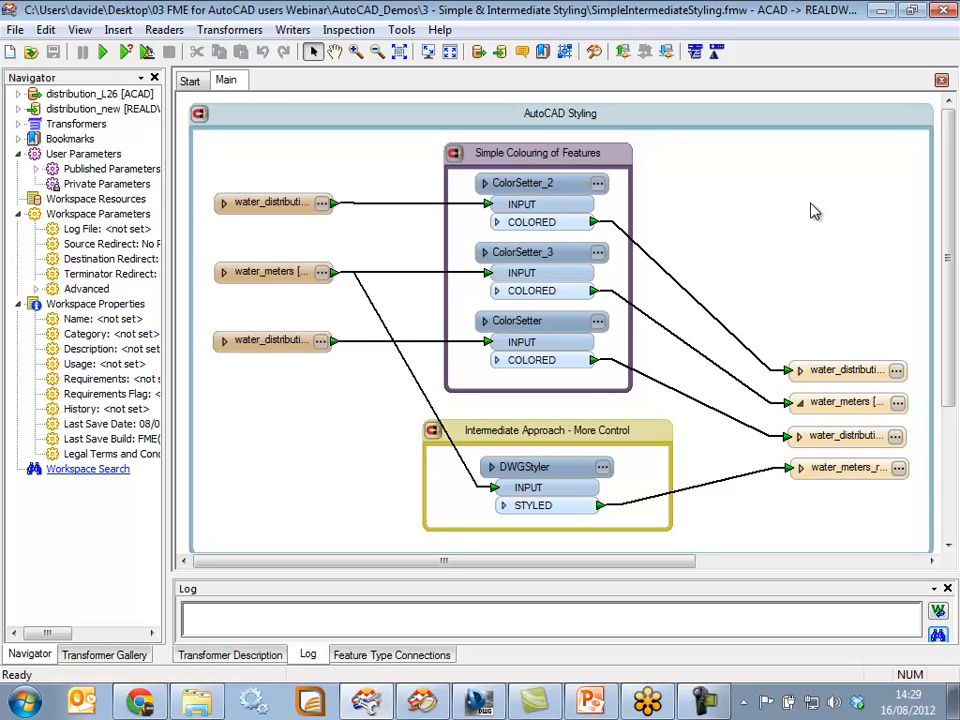
Add a ColorSetter transformer by its ColourSetter alias and place it in the empty area right of the Simple Colouring of Features bookmark
{"action": "type", "text": "cl"}
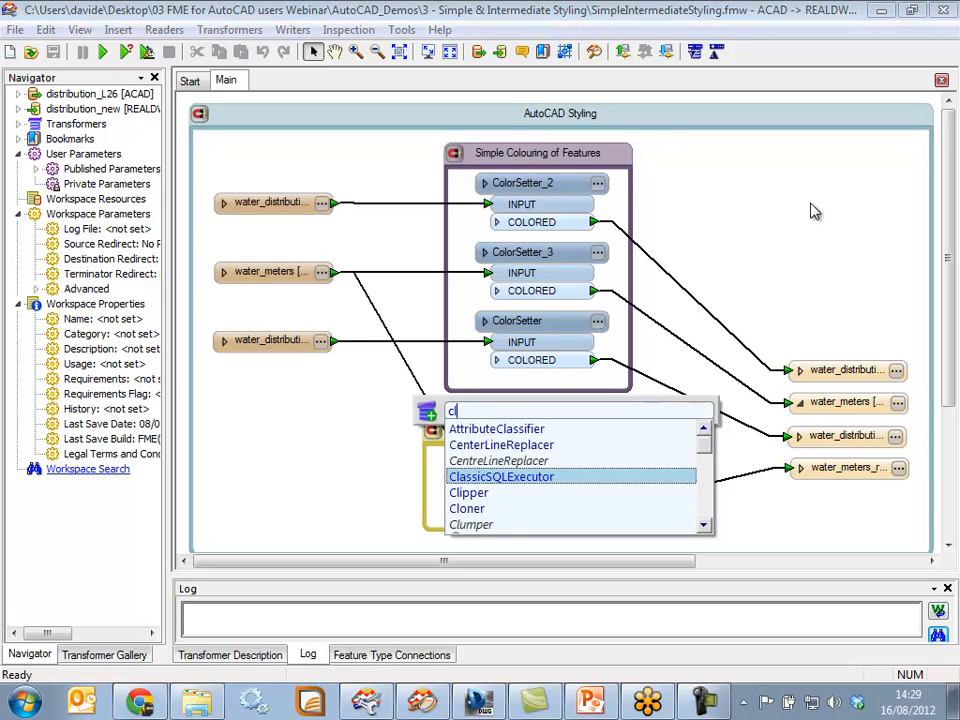
{"action": "type", "text": "lo"}
{"action": "key", "text": "BackSpace"}
{"action": "key", "text": "BackSpace"}
{"action": "key", "text": "BackSpace"}
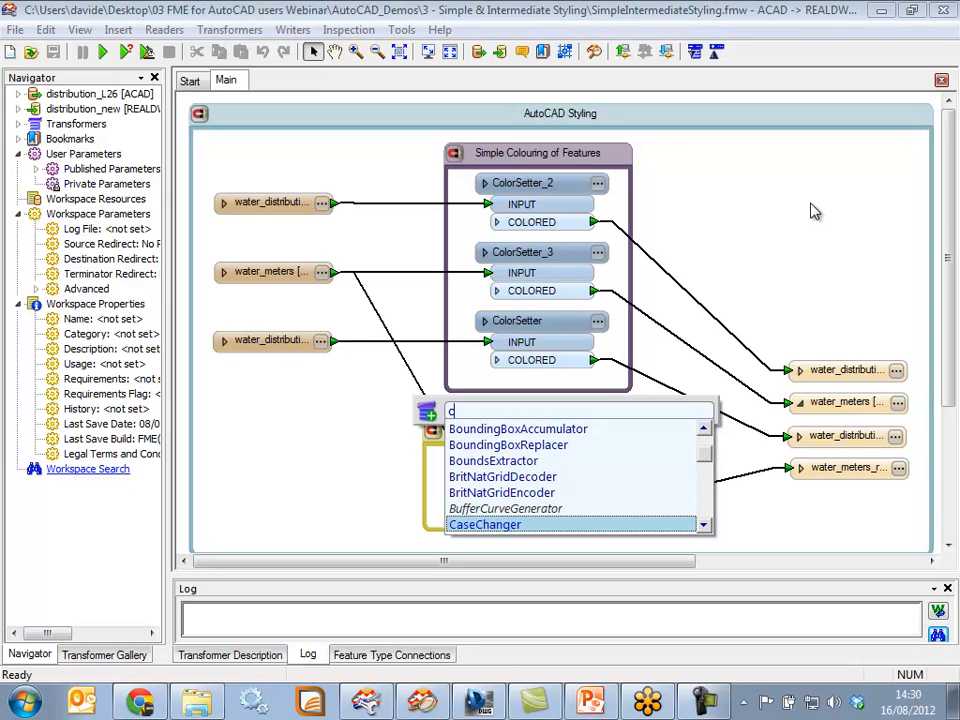
{"action": "type", "text": "olo"}
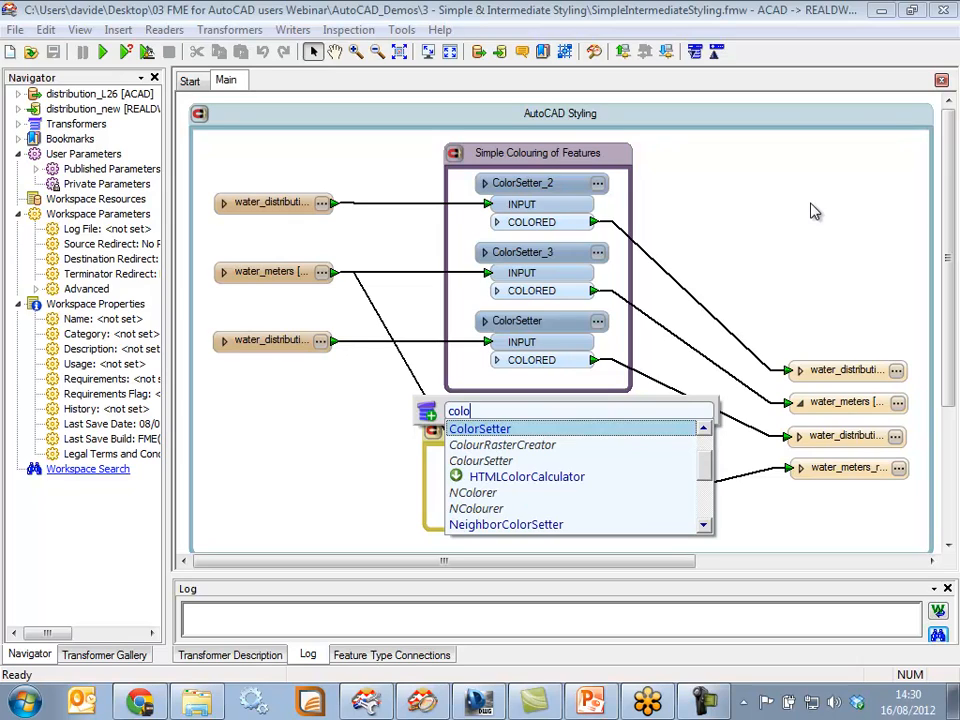
{"action": "type", "text": "r"}
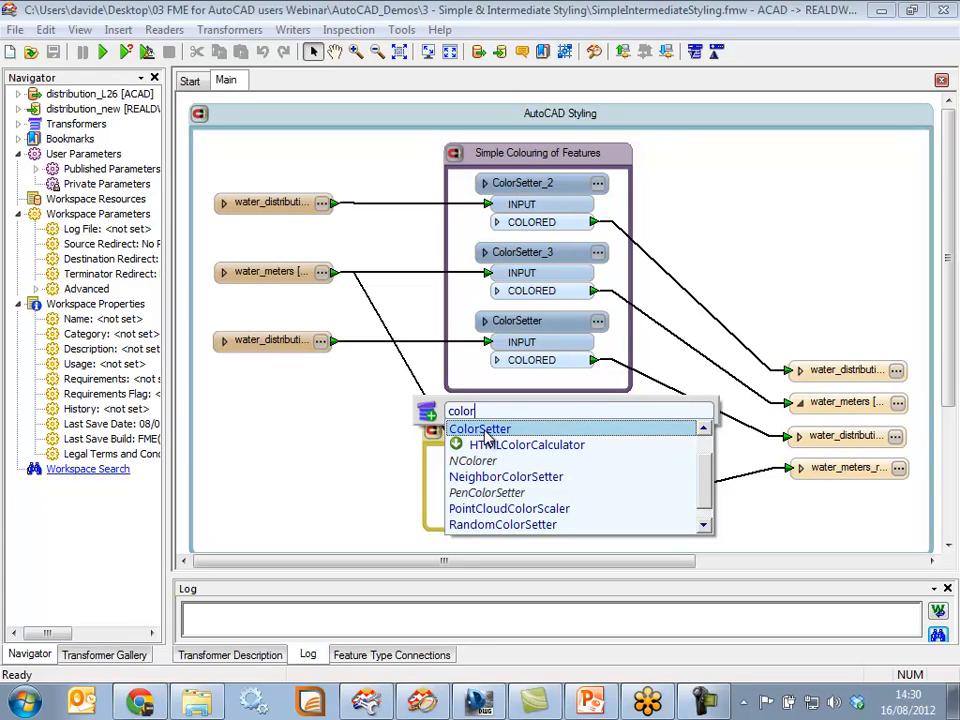
{"action": "key", "text": "BackSpace"}
{"action": "type", "text": "u"}
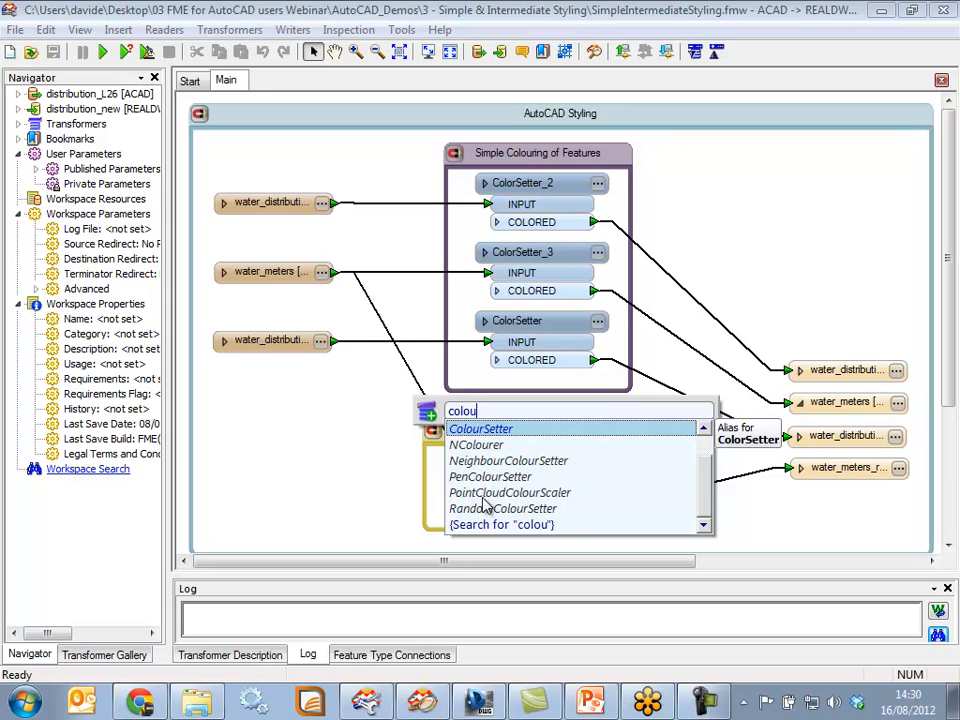
{"action": "left_click", "coordinate": [489, 432]}
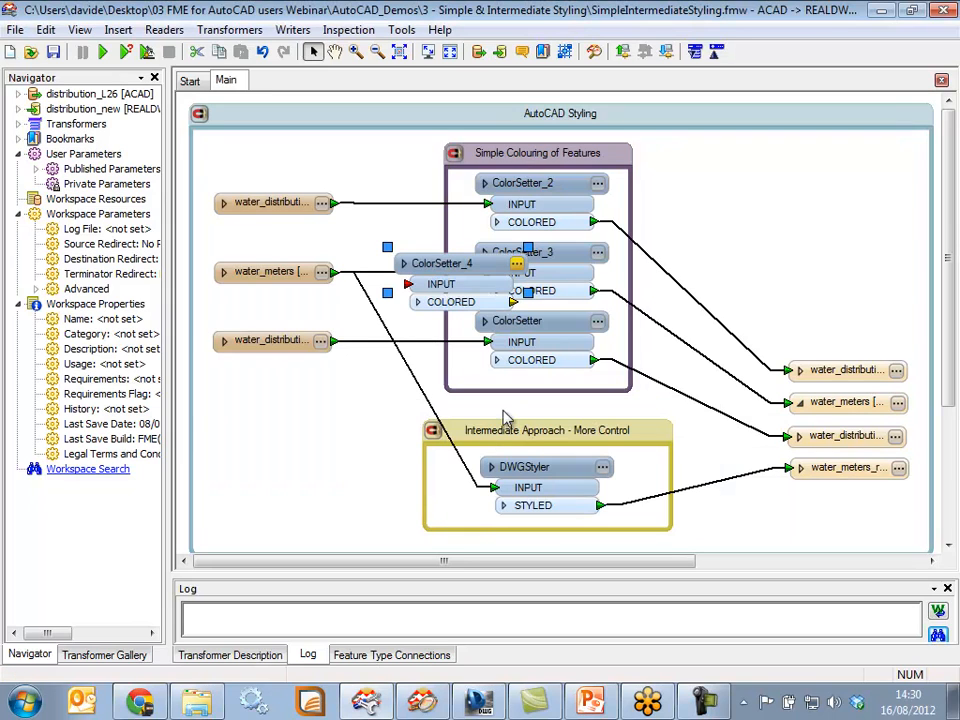
{"action": "left_click_drag", "start_coordinate": [465, 279], "coordinate": [771, 193]}
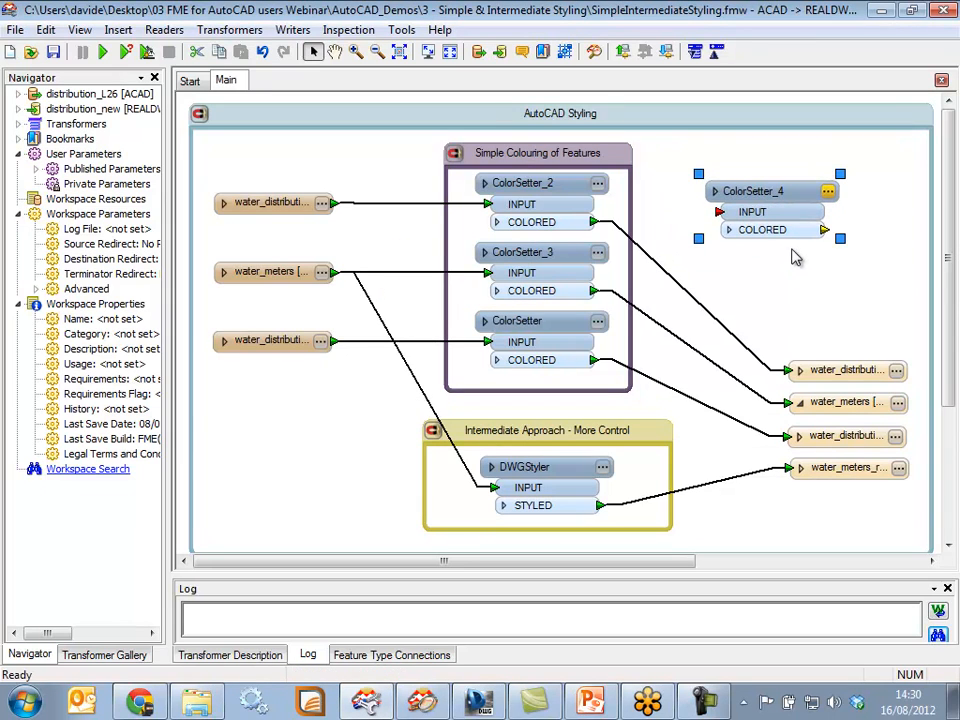
Delete the unconnected ColorSetter_4 transformer from the canvas
{"action": "key", "text": "Delete"}
{"action": "type", "text": "pen"}
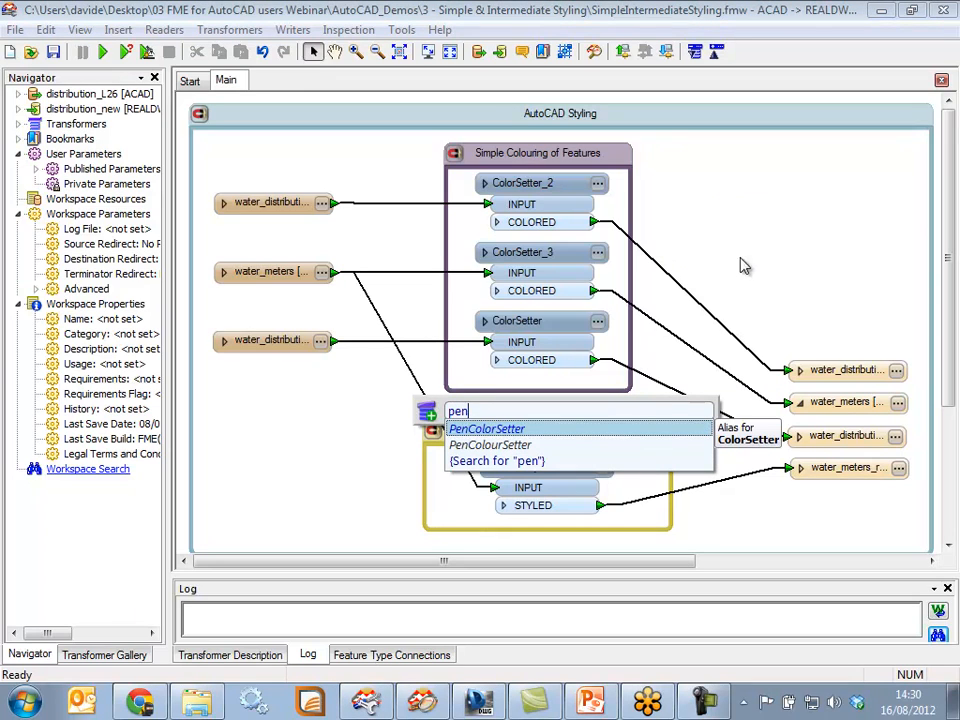
{"action": "left_click", "coordinate": [489, 446]}
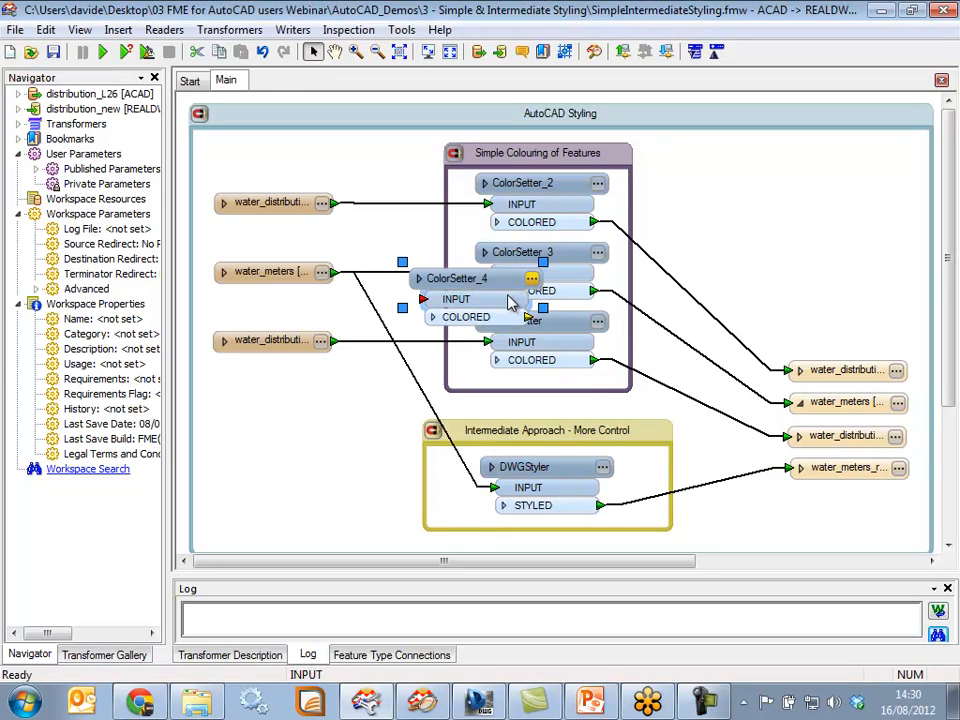
{"action": "left_click_drag", "start_coordinate": [510, 300], "coordinate": [755, 193]}
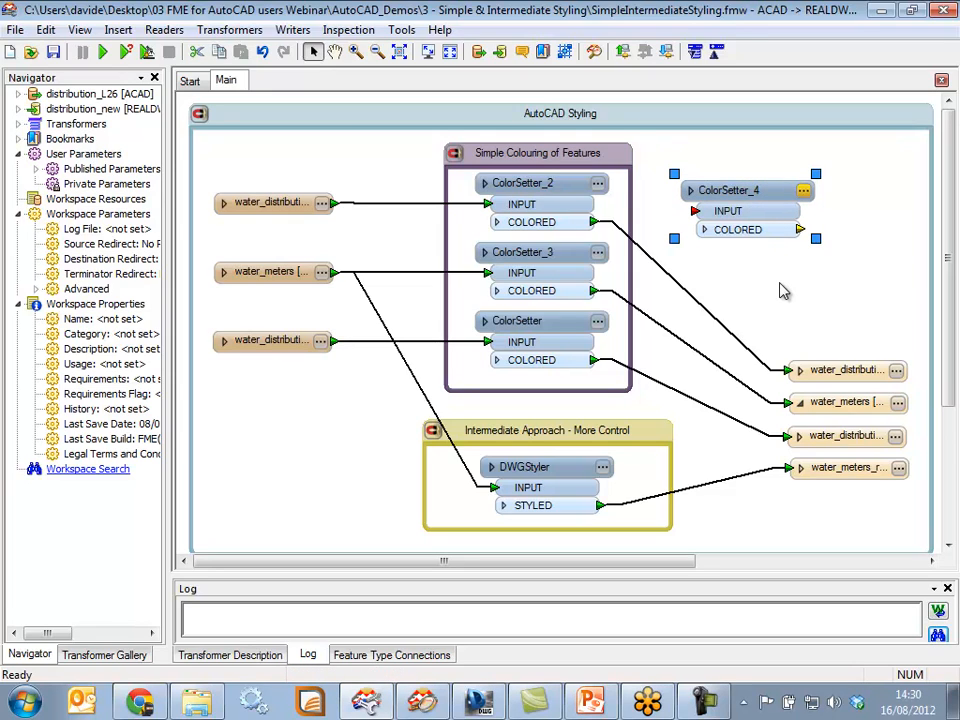
{"action": "key", "text": "Delete"}
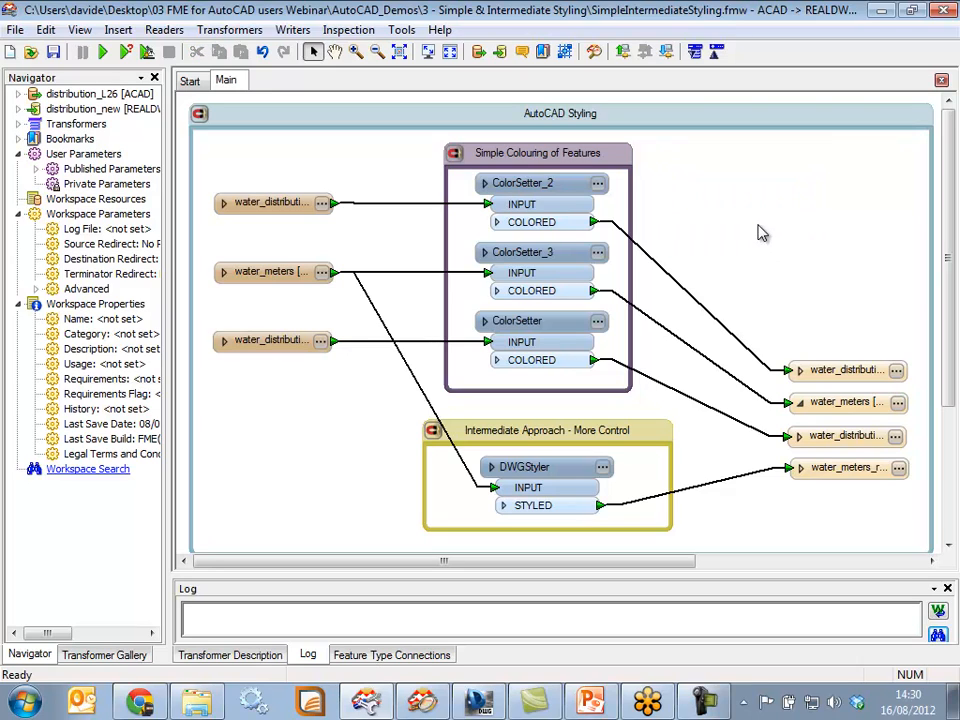
Review the pen and fill color parameters of ColorSetter_2, ColorSetter_3 and ColorSetter in turn
{"action": "double_click", "coordinate": [598, 214]}
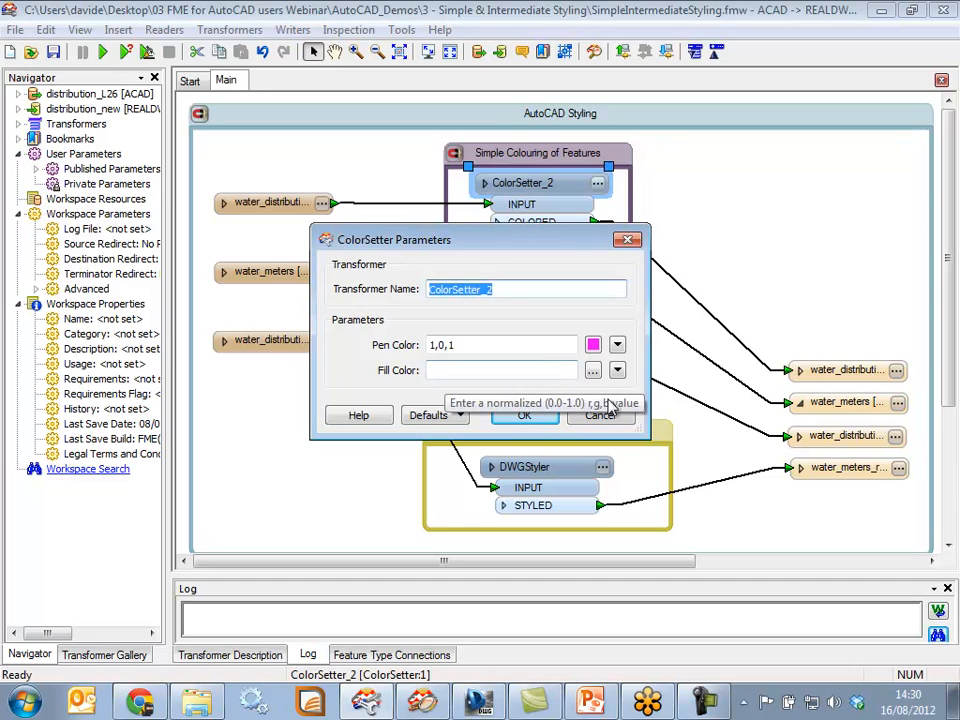
{"action": "left_click", "coordinate": [547, 417]}
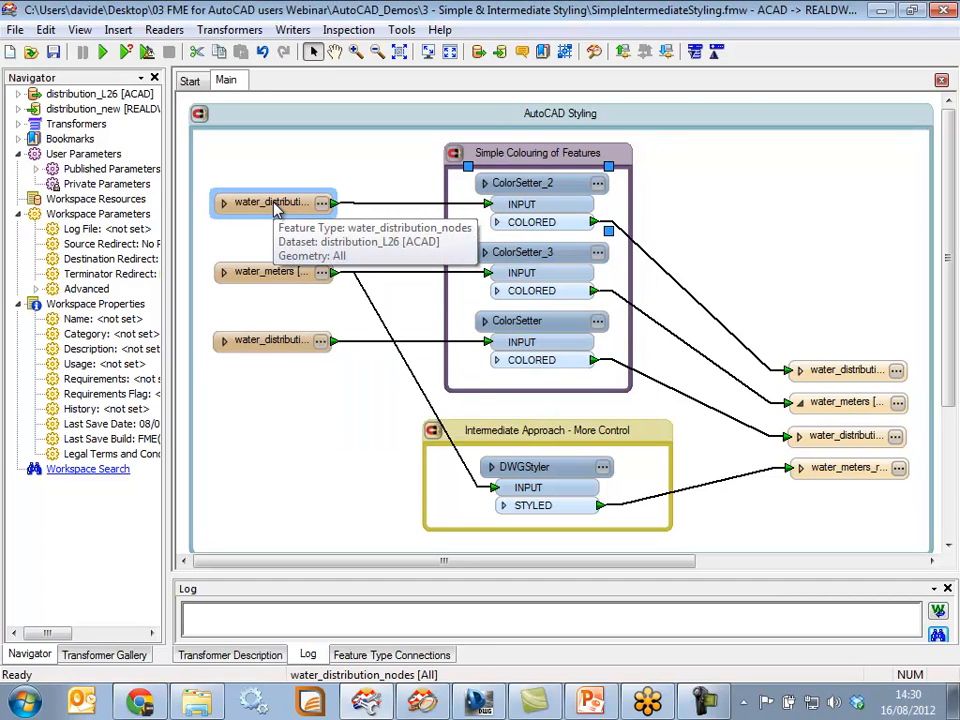
{"action": "left_click", "coordinate": [597, 252]}
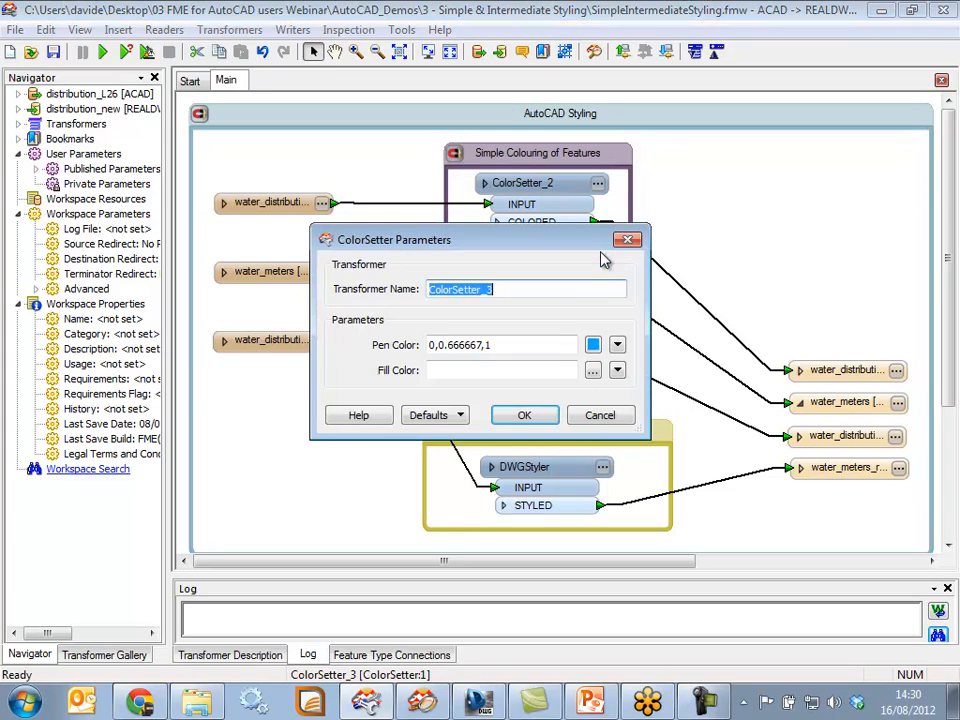
{"action": "left_click", "coordinate": [524, 415]}
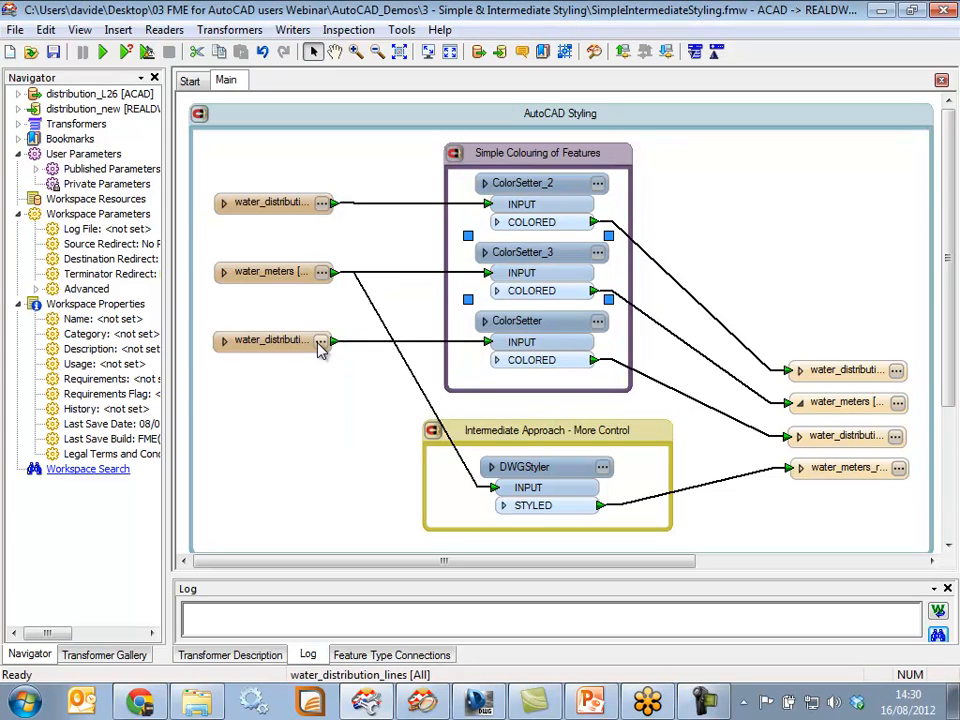
{"action": "left_click", "coordinate": [602, 322]}
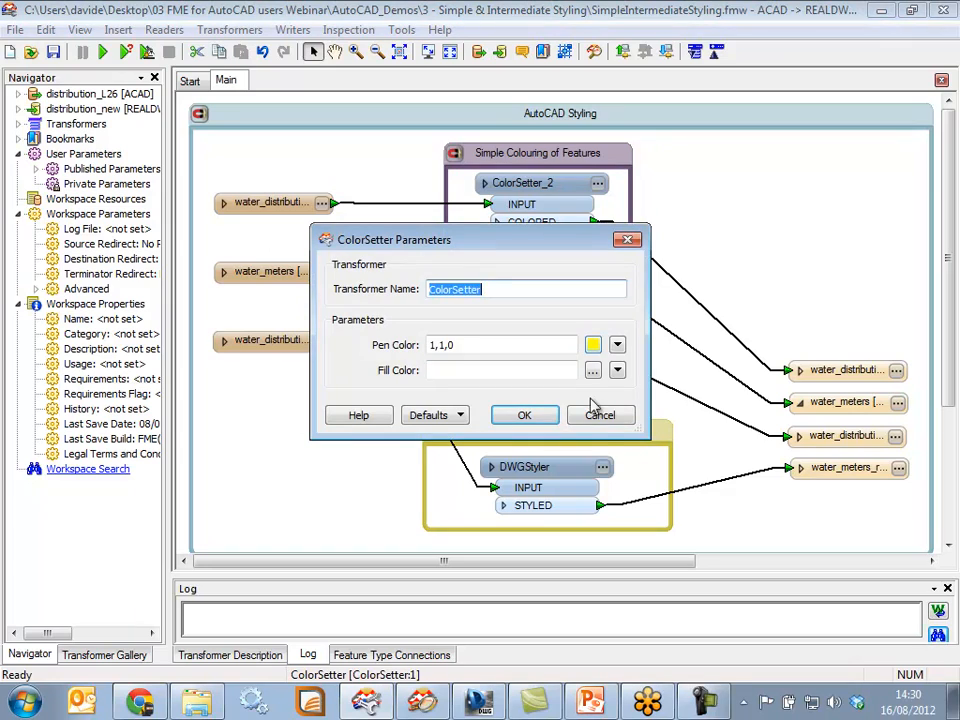
{"action": "left_click", "coordinate": [614, 418]}
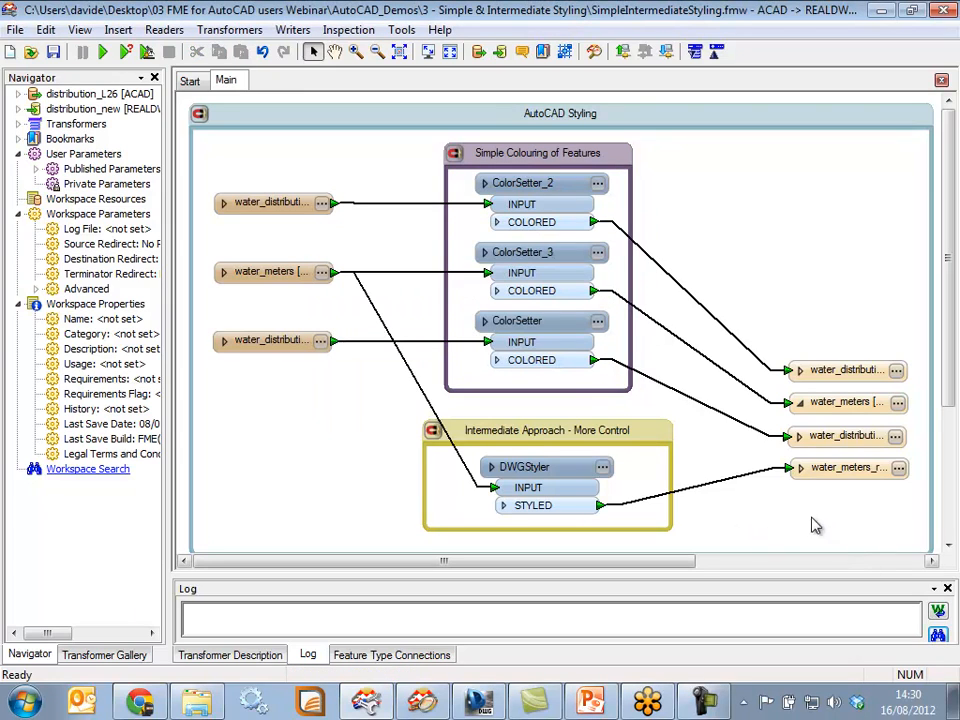
Disable the connection from the water_meters reader feature type to the DWGStyler input
{"action": "left_click", "coordinate": [430, 426]}
{"action": "left_click", "coordinate": [435, 415]}
{"action": "right_click", "coordinate": [435, 413]}
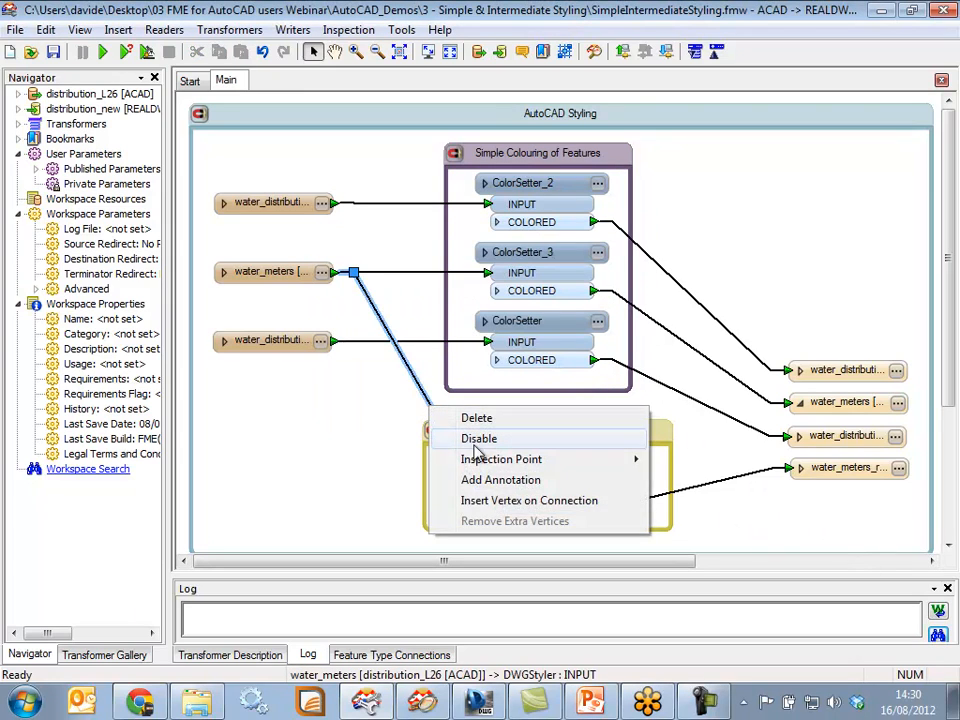
{"action": "left_click", "coordinate": [470, 438]}
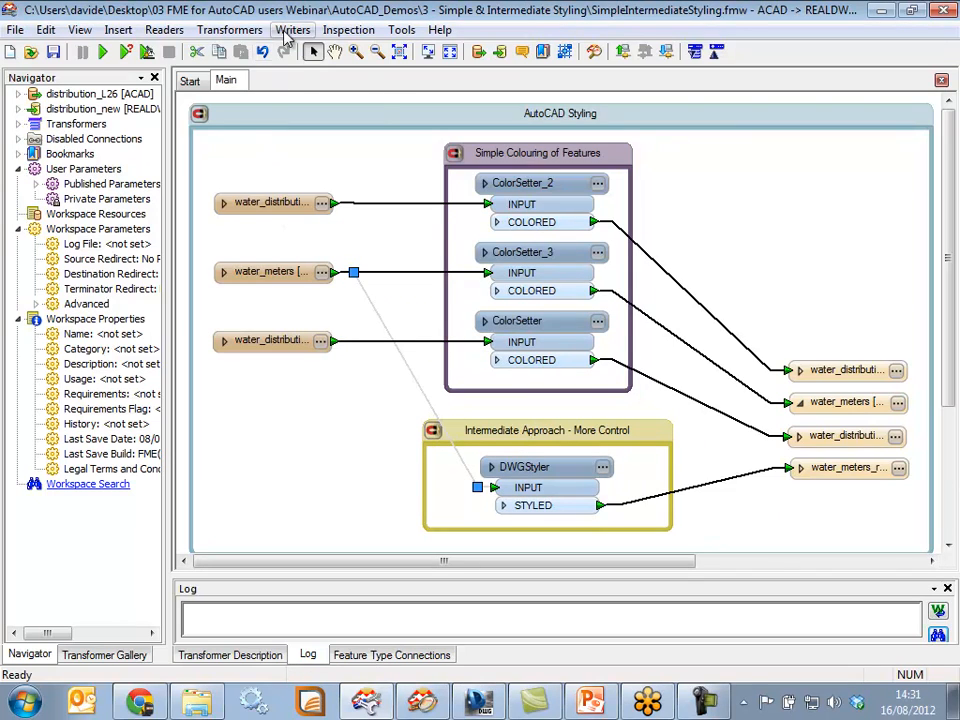
Redirect the writer output to the inspection application and run the workspace
{"action": "left_click", "coordinate": [290, 31]}
{"action": "left_click", "coordinate": [354, 231]}
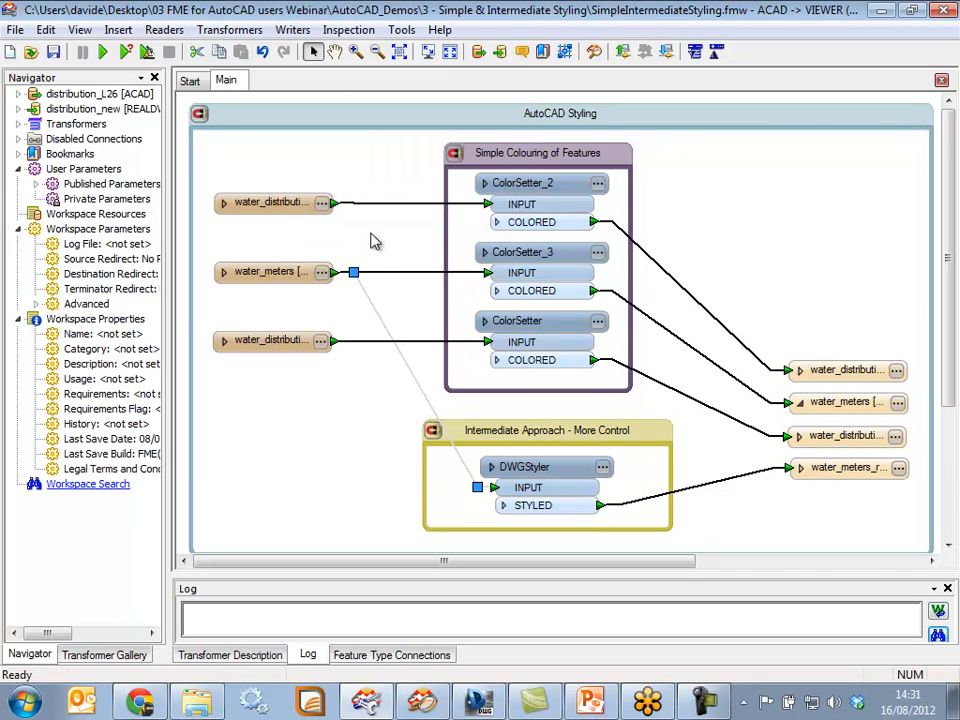
{"action": "left_click", "coordinate": [102, 51]}
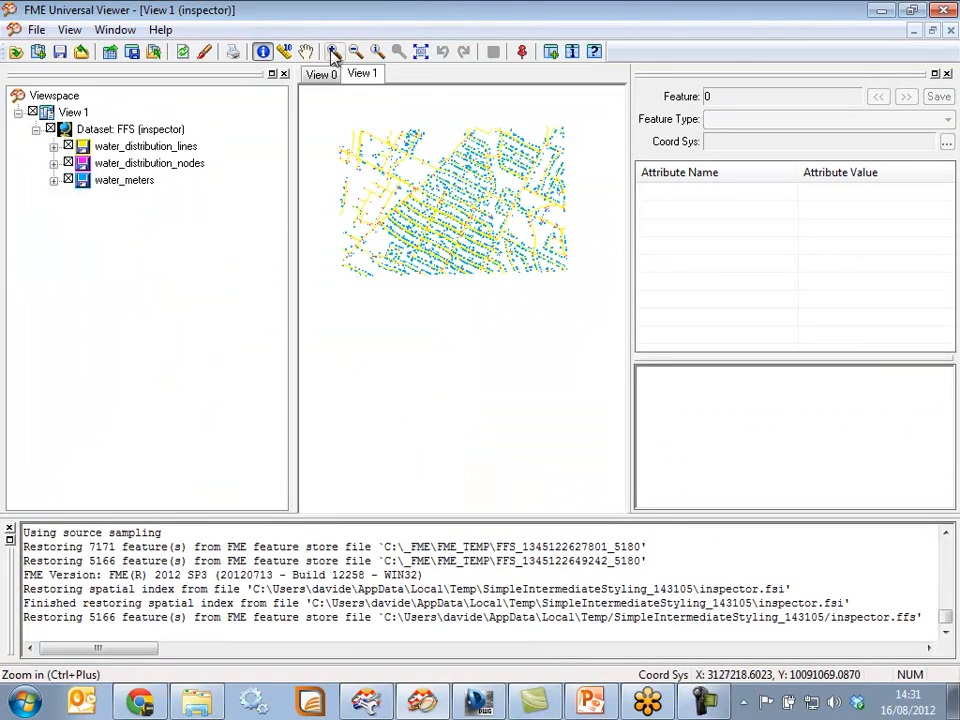
Examine the coloured water lines, nodes and meter labels closely in the Universal Viewer, and return to Workbench
{"action": "left_click", "coordinate": [334, 51]}
{"action": "left_click_drag", "start_coordinate": [350, 92], "coordinate": [500, 275]}
{"action": "left_click_drag", "start_coordinate": [401, 236], "coordinate": [523, 369]}
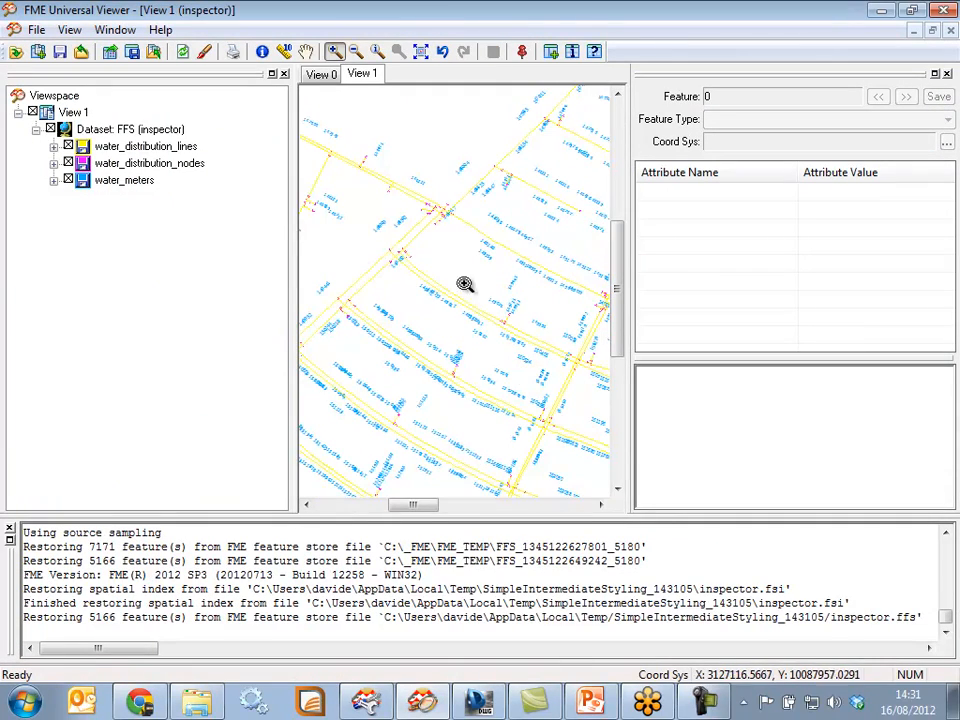
{"action": "left_click_drag", "start_coordinate": [356, 229], "coordinate": [525, 407]}
{"action": "left_click_drag", "start_coordinate": [332, 111], "coordinate": [497, 279]}
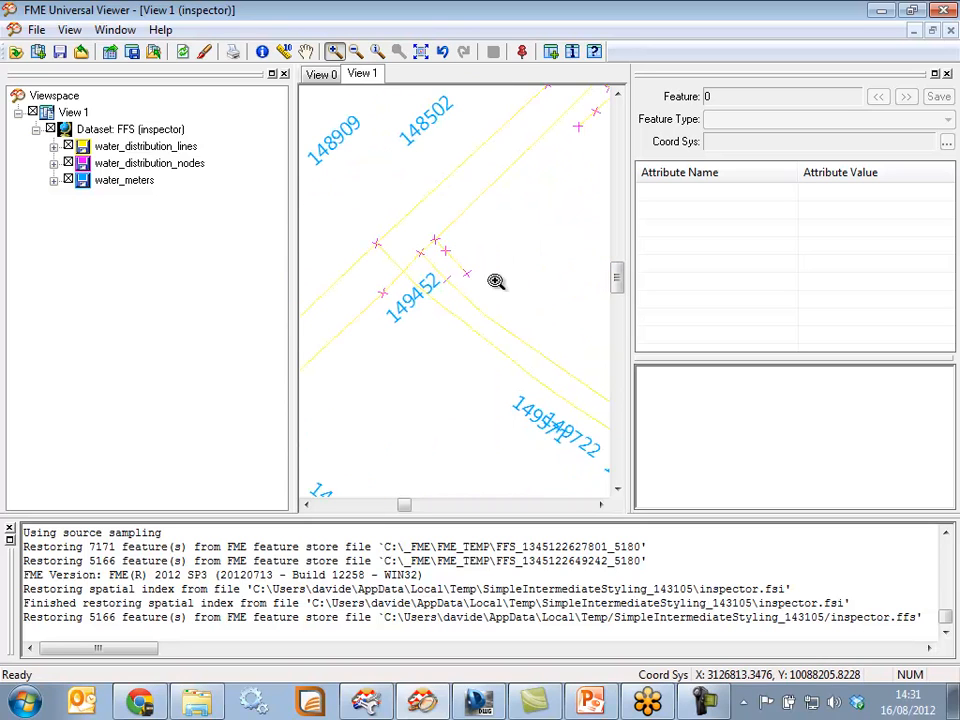
{"action": "left_click", "coordinate": [881, 10]}
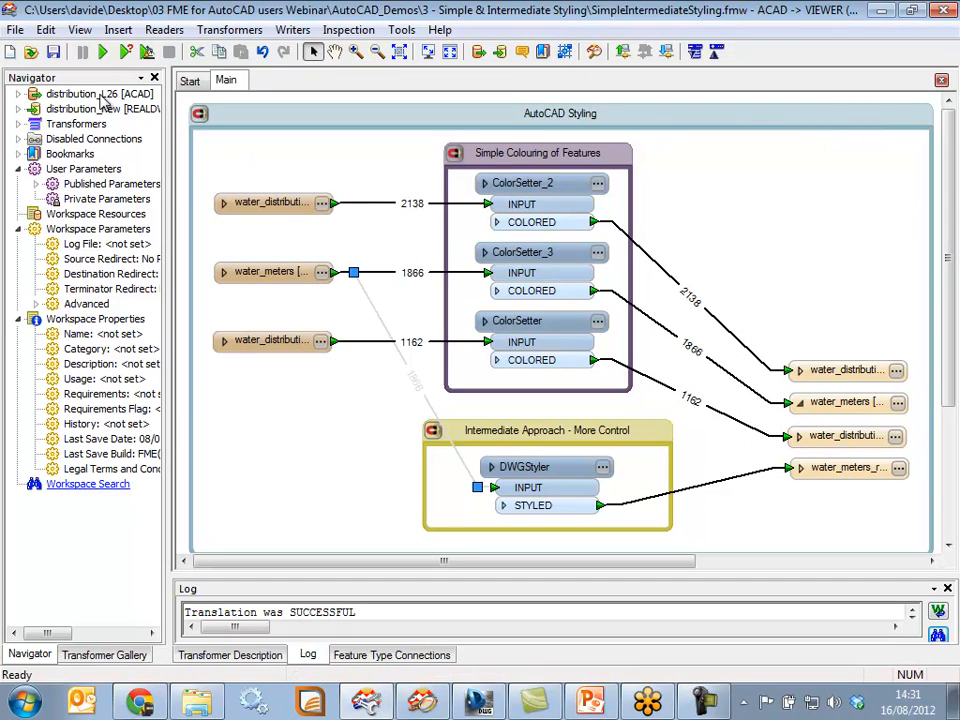
Widen the Navigator so the full entries can be read, and select the distribution_new writer
{"action": "left_click", "coordinate": [98, 94]}
{"action": "left_click_drag", "start_coordinate": [170, 125], "coordinate": [257, 147]}
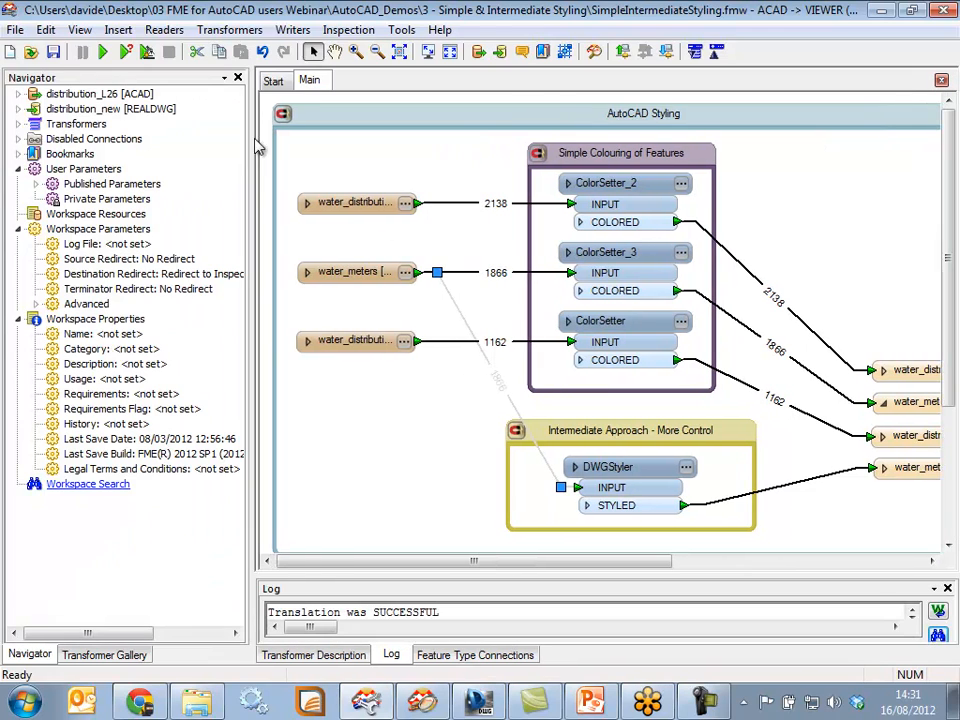
{"action": "left_click", "coordinate": [138, 110]}
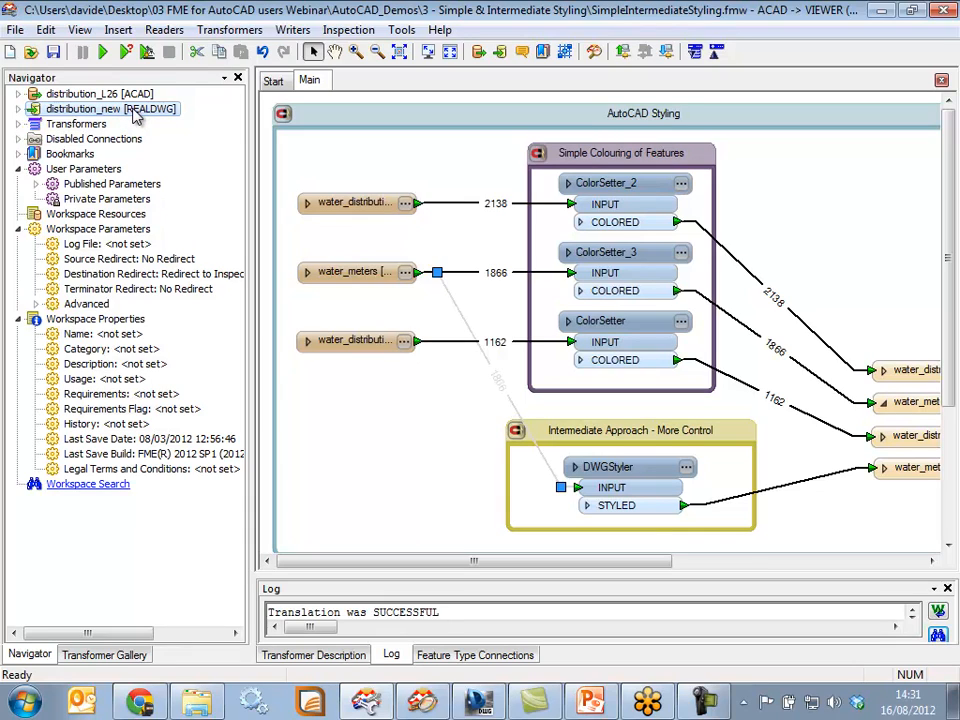
Enable the disabled connection between water_meters and the DWGStyler input
{"action": "right_click", "coordinate": [511, 405]}
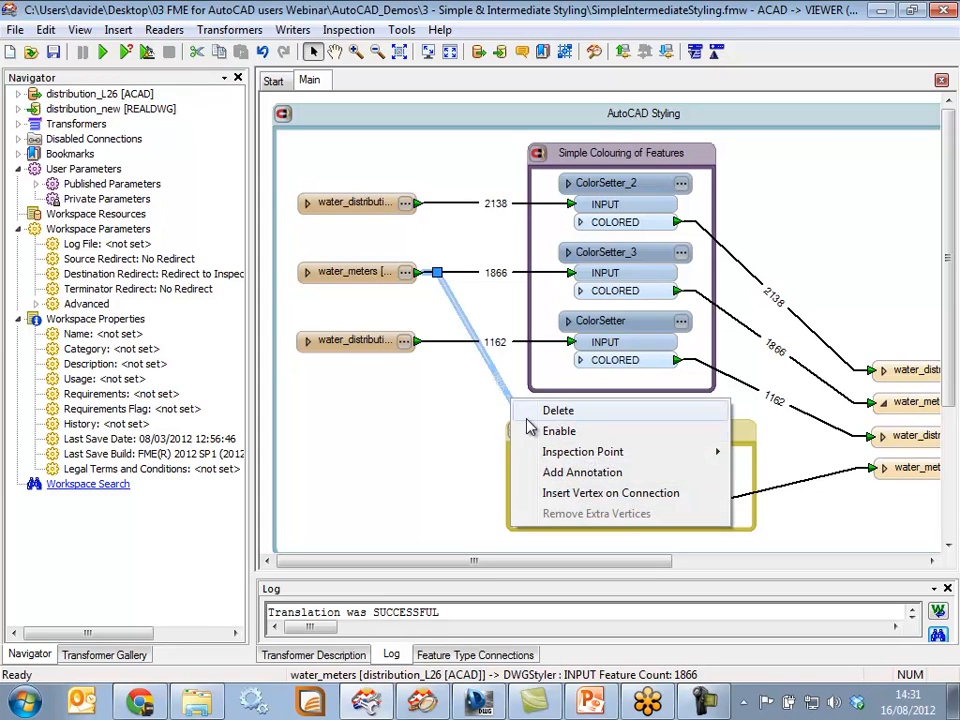
{"action": "left_click", "coordinate": [530, 428]}
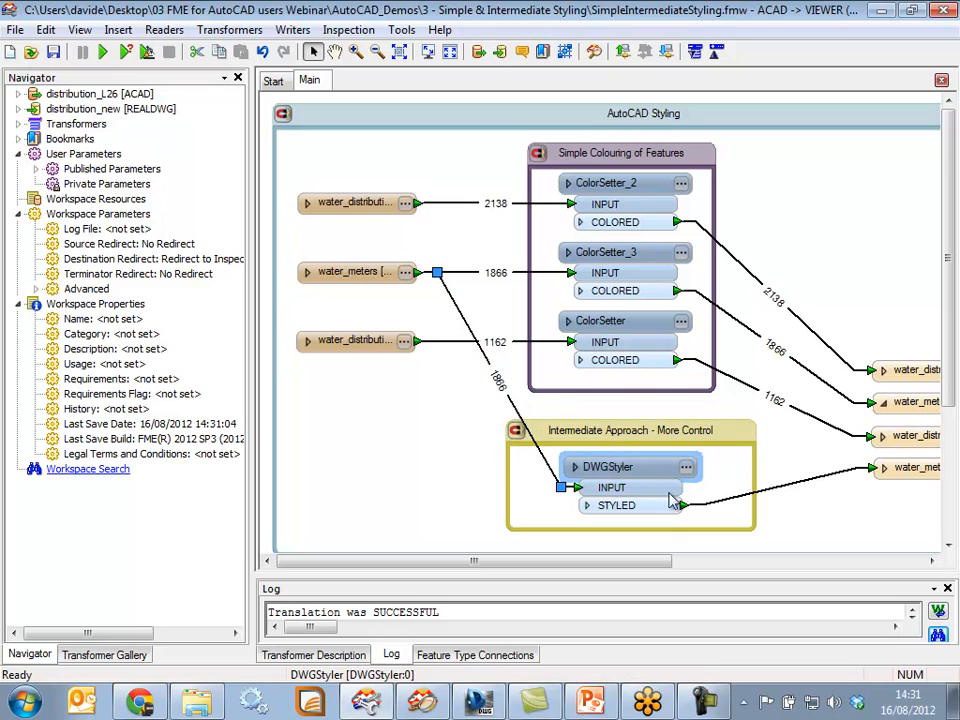
Review the DWGStyler parameters, covering the color, block, line, area and text settings
{"action": "left_click_drag", "start_coordinate": [570, 561], "coordinate": [619, 562]}
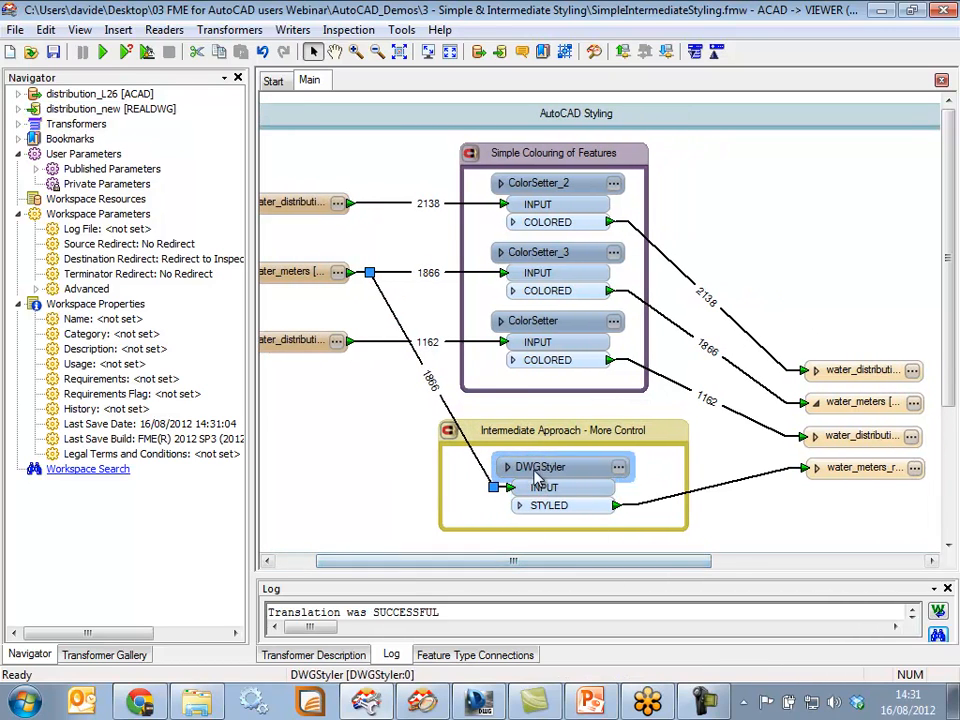
{"action": "left_click", "coordinate": [619, 468]}
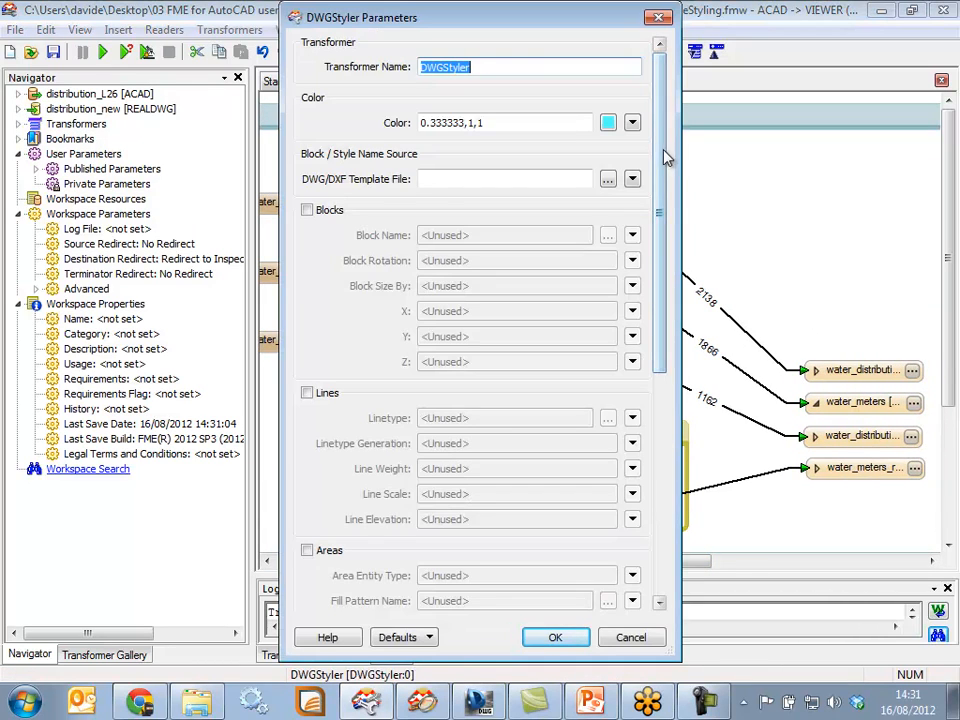
{"action": "left_click_drag", "start_coordinate": [664, 154], "coordinate": [698, 135]}
{"action": "scroll", "coordinate": [430, 420], "scroll_direction": "down", "scroll_amount": 5}
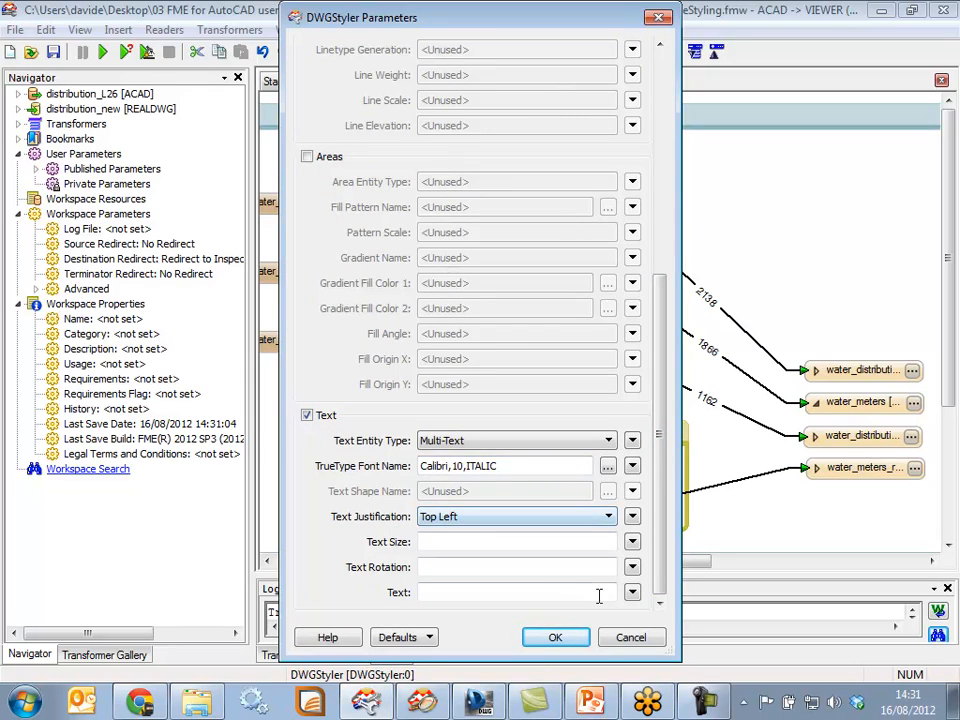
{"action": "scroll", "coordinate": [658, 370], "scroll_direction": "up", "scroll_amount": 4}
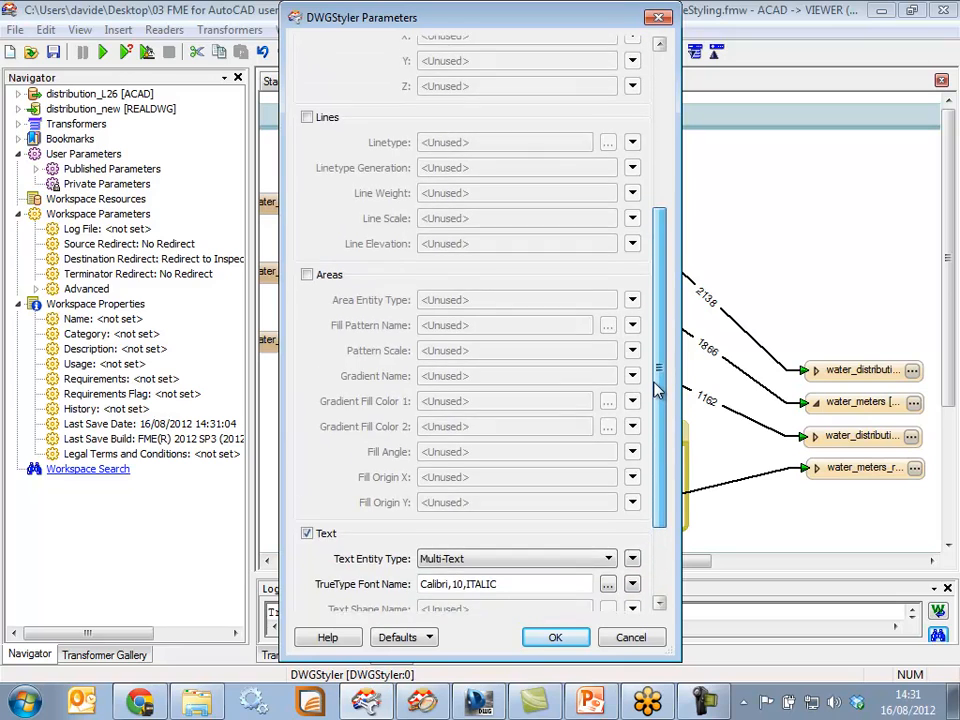
{"action": "left_click_drag", "start_coordinate": [658, 390], "coordinate": [647, 240]}
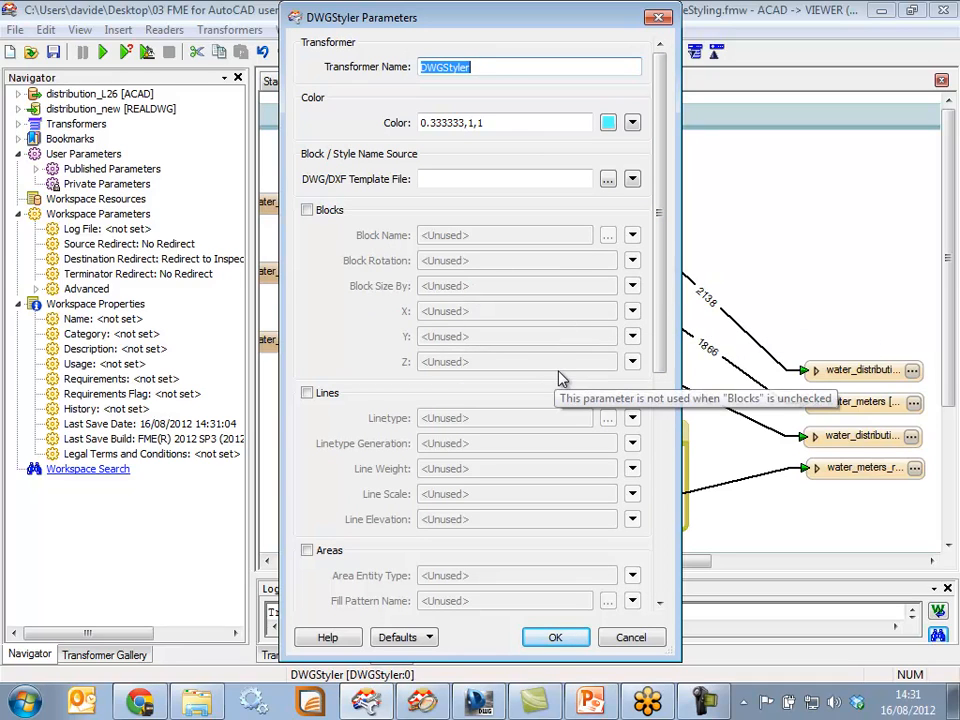
{"action": "left_click", "coordinate": [555, 637]}
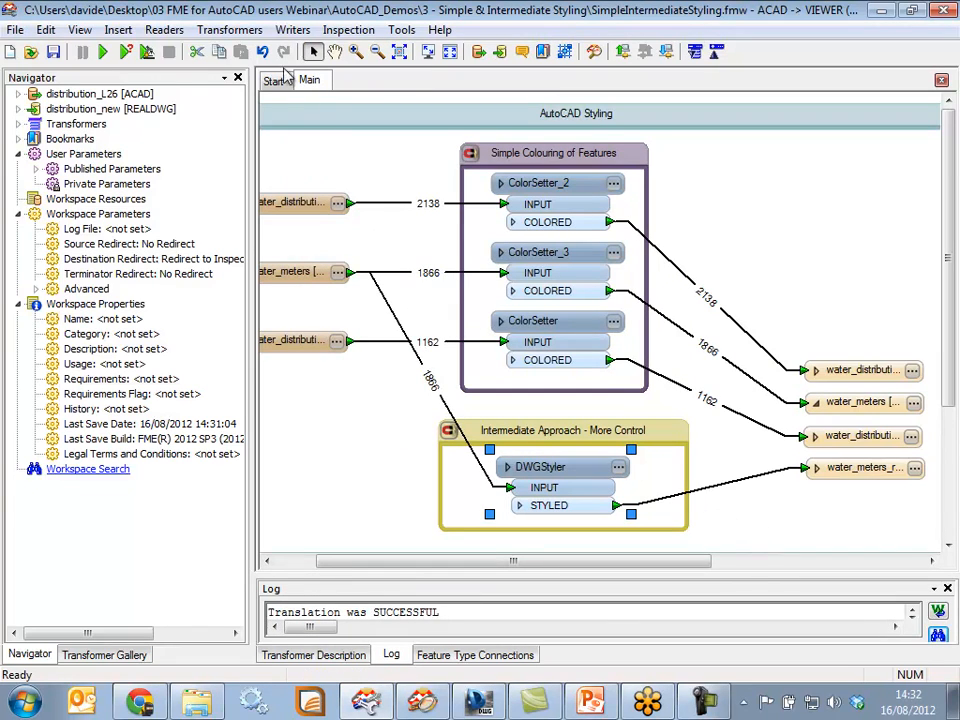
Turn off the redirect to the inspection application and run the workspace to write the DWG output
{"action": "left_click", "coordinate": [290, 29]}
{"action": "left_click", "coordinate": [300, 285]}
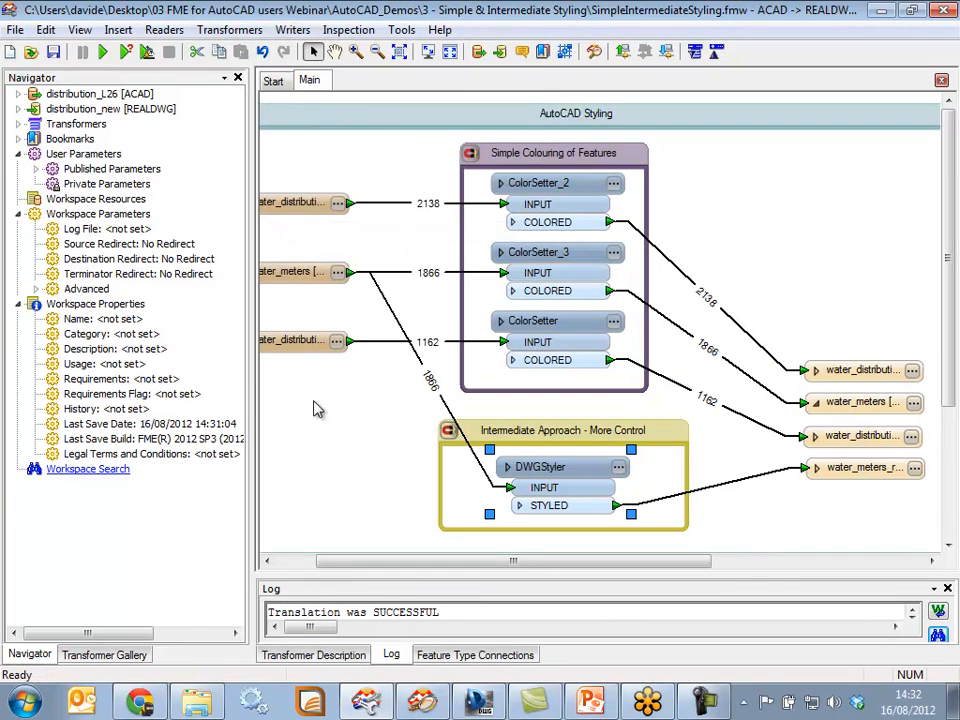
{"action": "key", "text": "ctrl+r"}
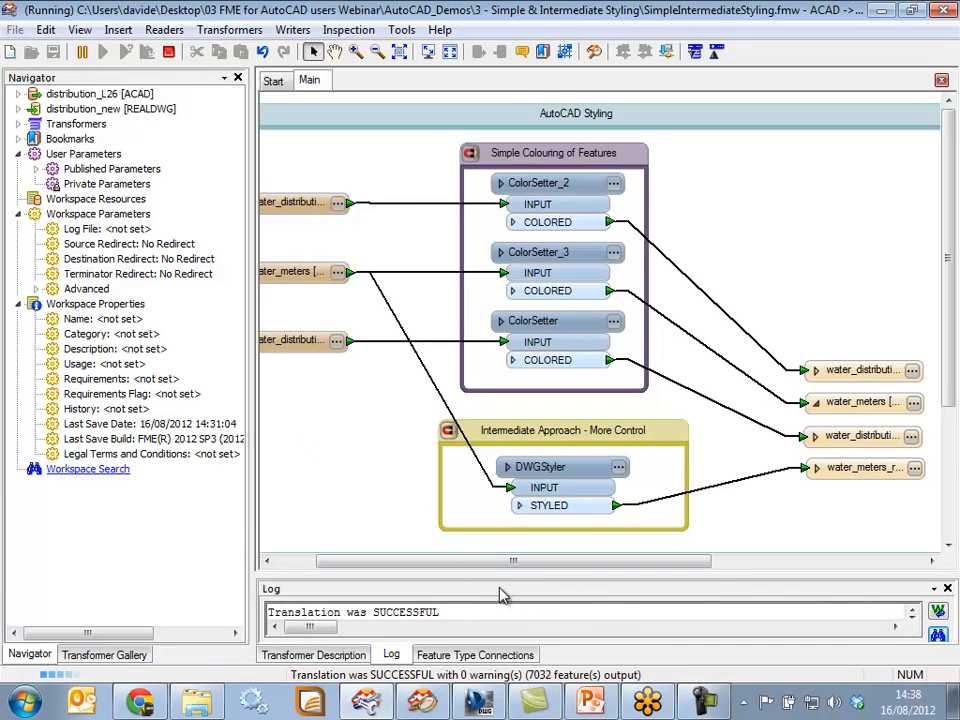
{"action": "left_click_drag", "start_coordinate": [497, 572], "coordinate": [495, 399]}
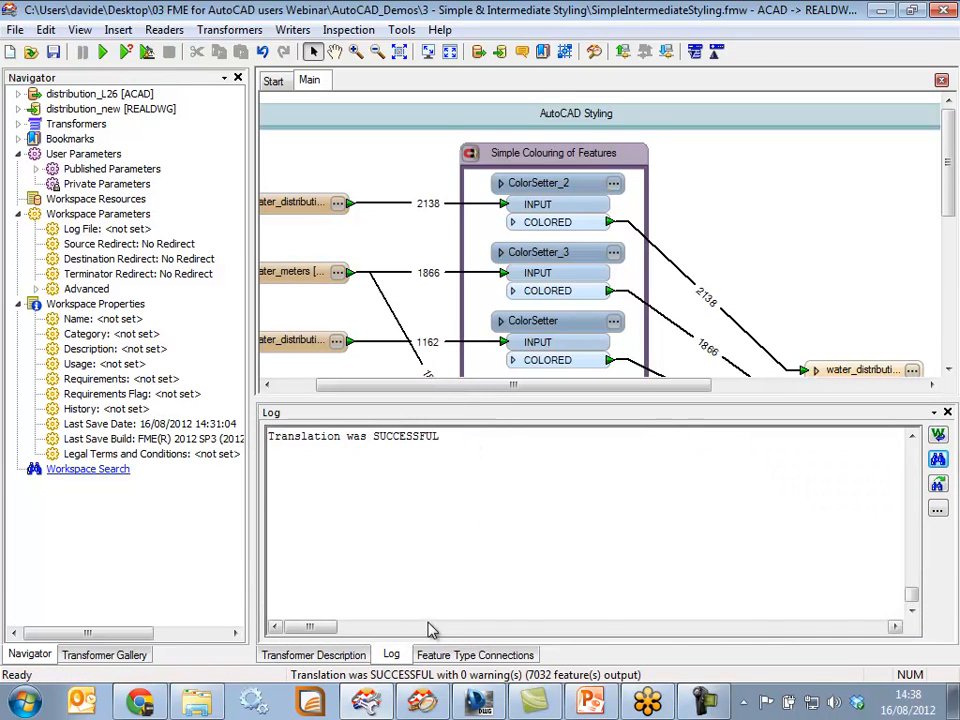
Open distribution_new.dwg from the out folder in DWG TrueView and maximize its window
{"action": "double_click", "coordinate": [770, 134]}
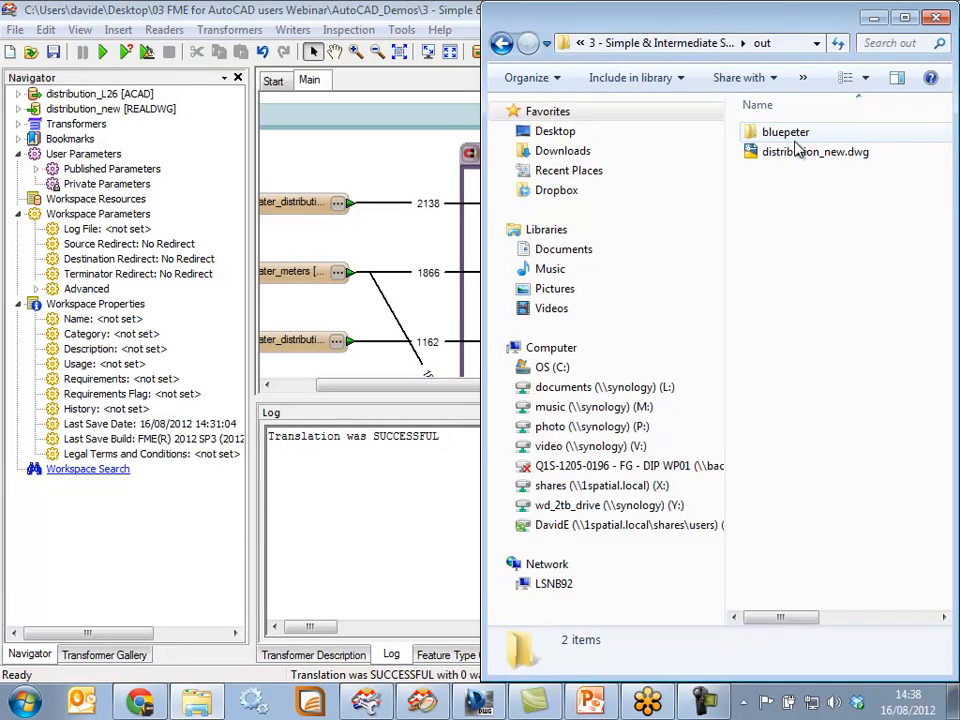
{"action": "left_click", "coordinate": [799, 155]}
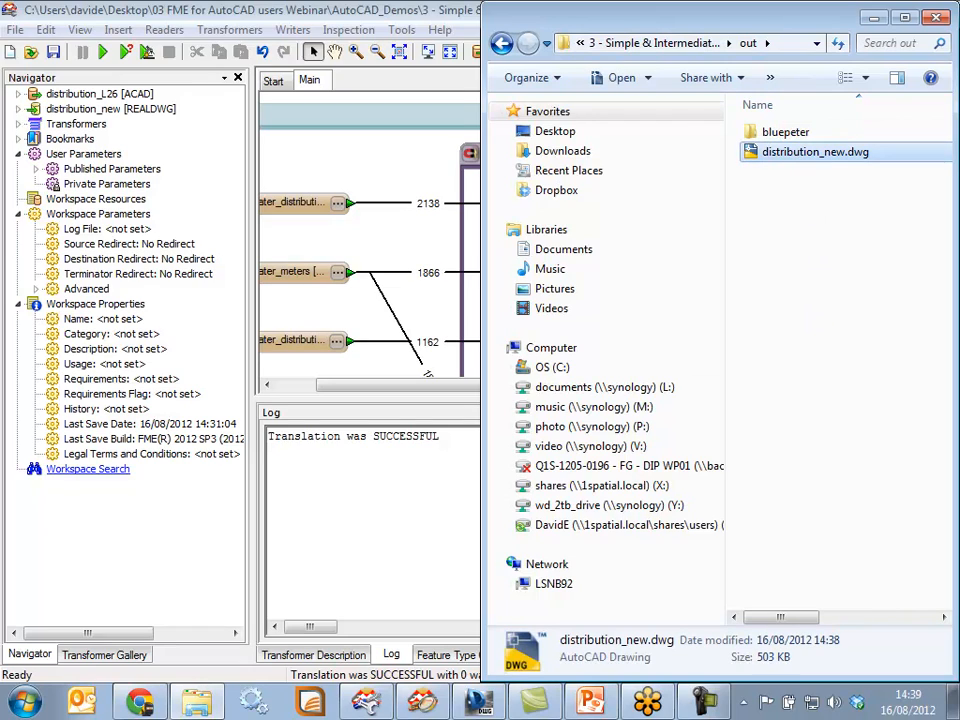
{"action": "left_click", "coordinate": [300, 202]}
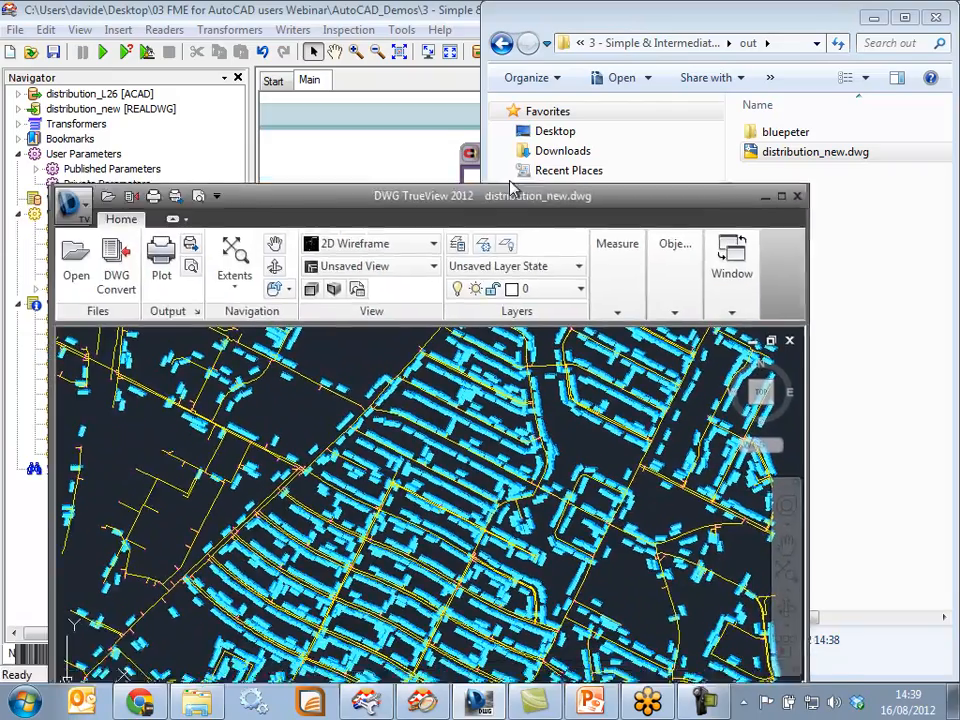
{"action": "left_click_drag", "start_coordinate": [456, 182], "coordinate": [534, 150]}
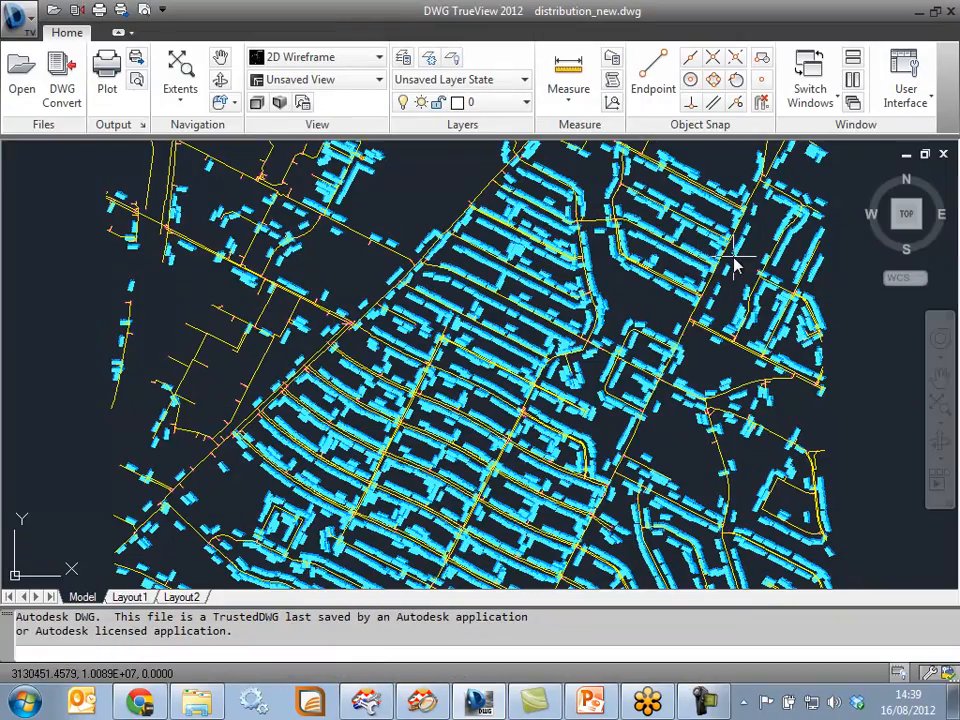
Review the drawing's layer list and examine the original and revised water meter labels up close
{"action": "left_click", "coordinate": [527, 102]}
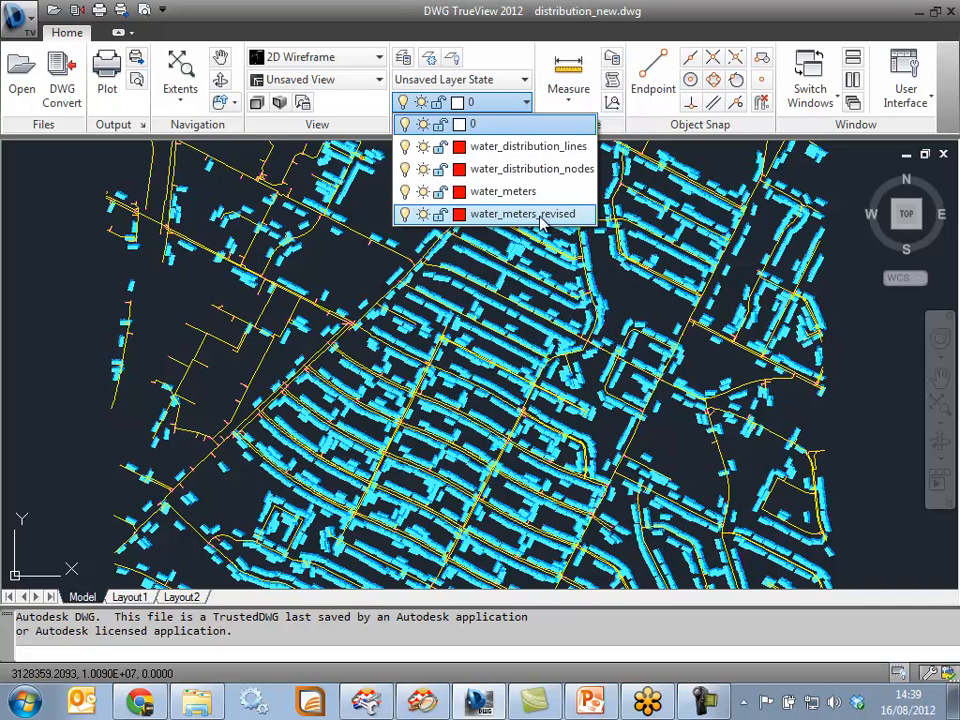
{"action": "left_click", "coordinate": [527, 102]}
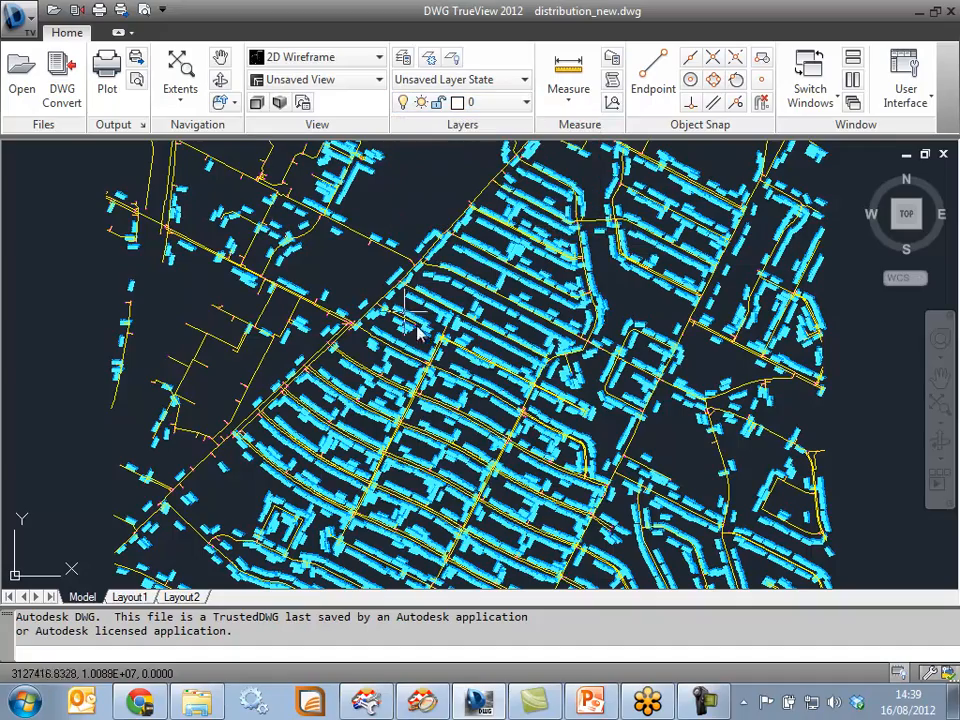
{"action": "scroll", "coordinate": [420, 336], "scroll_direction": "up", "scroll_amount": 4}
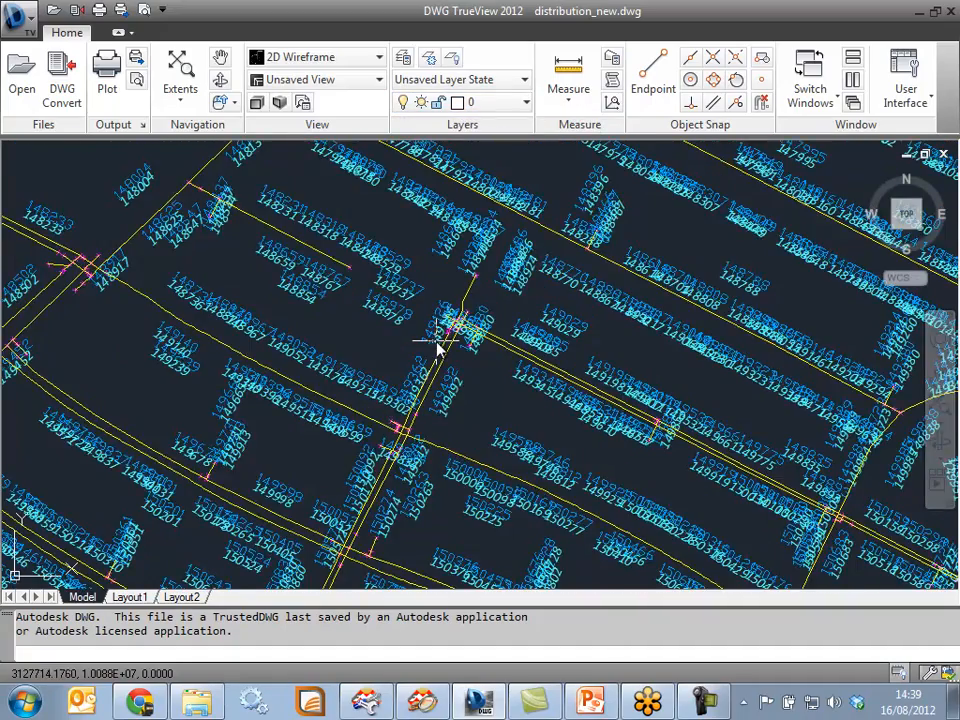
{"action": "scroll", "coordinate": [438, 345], "scroll_direction": "up", "scroll_amount": 1}
{"action": "scroll", "coordinate": [370, 345], "scroll_direction": "up", "scroll_amount": 2}
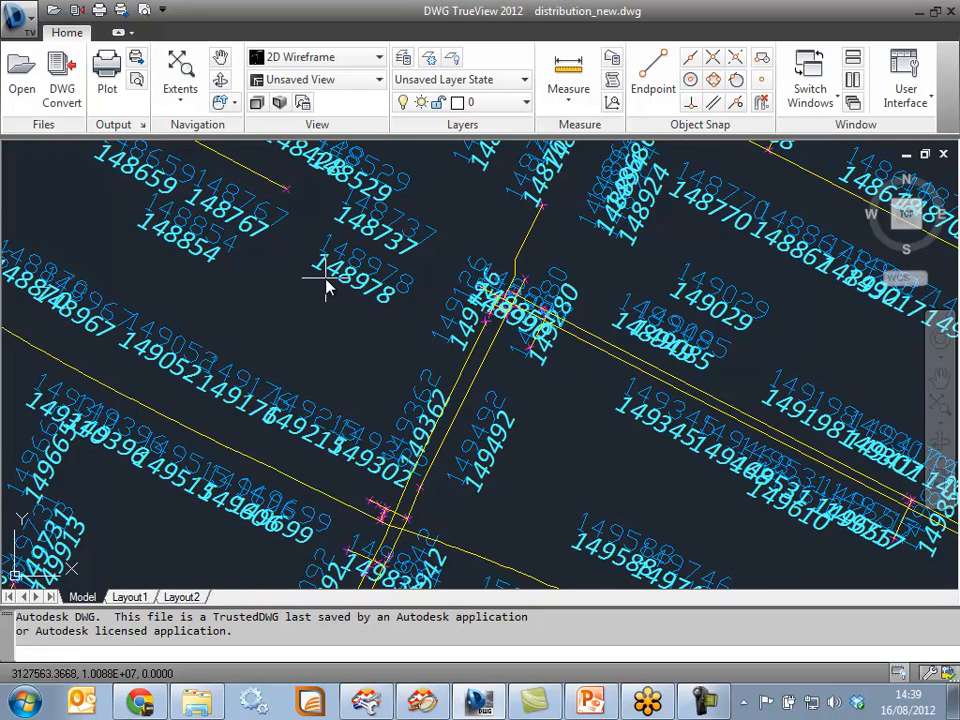
Turn off the water_meters layer and look over the drawing with only the revised meter labels
{"action": "left_click", "coordinate": [526, 103]}
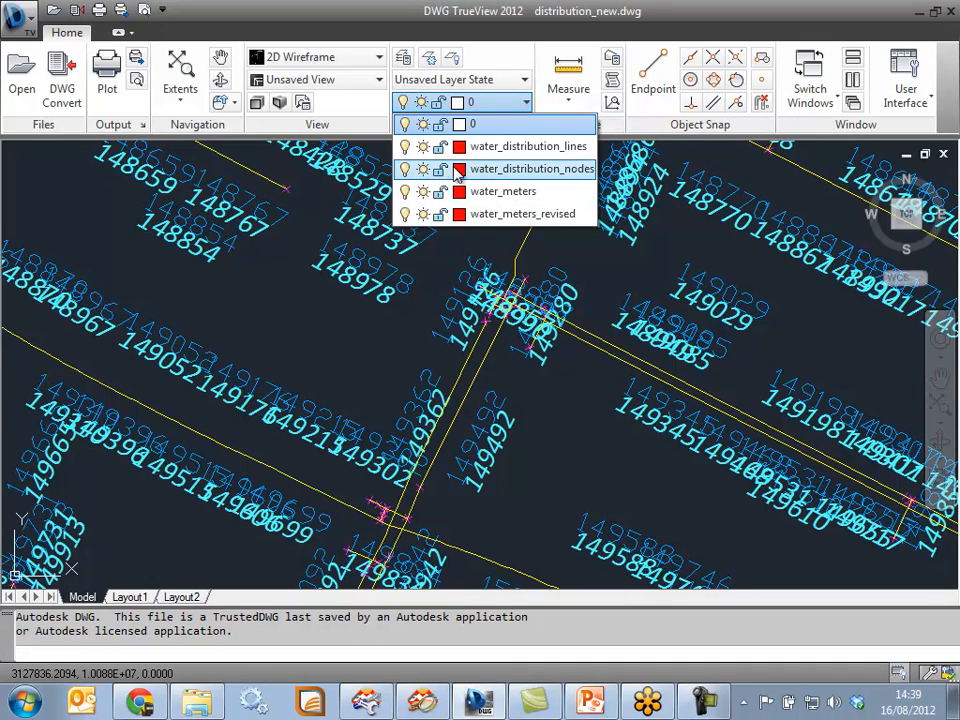
{"action": "left_click", "coordinate": [406, 192]}
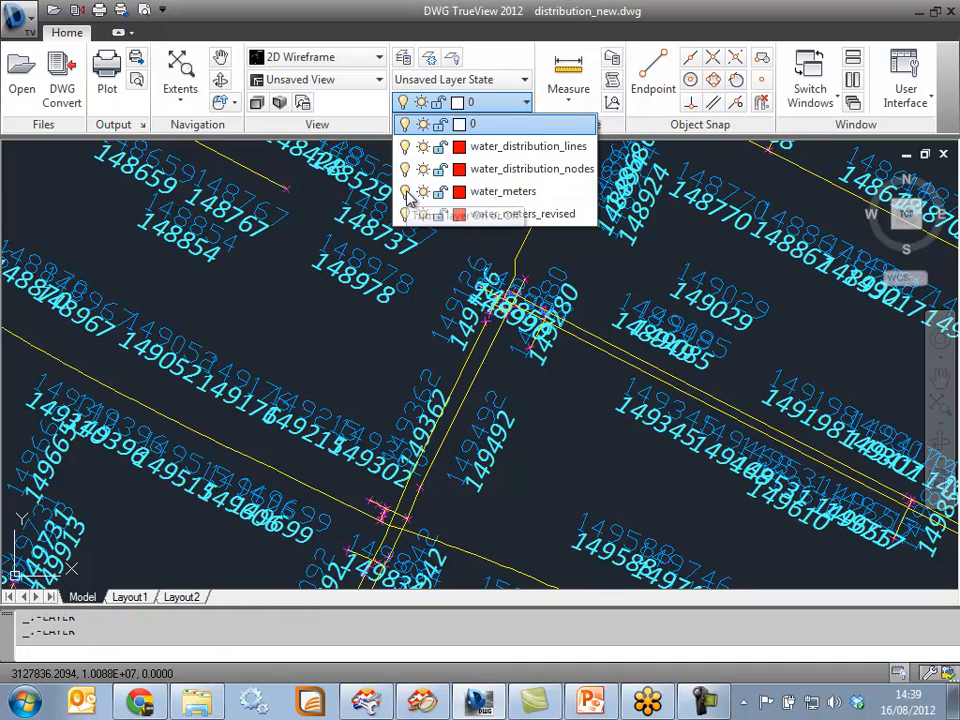
{"action": "left_click", "coordinate": [524, 102]}
{"action": "scroll", "coordinate": [461, 381], "scroll_direction": "down", "scroll_amount": 5}
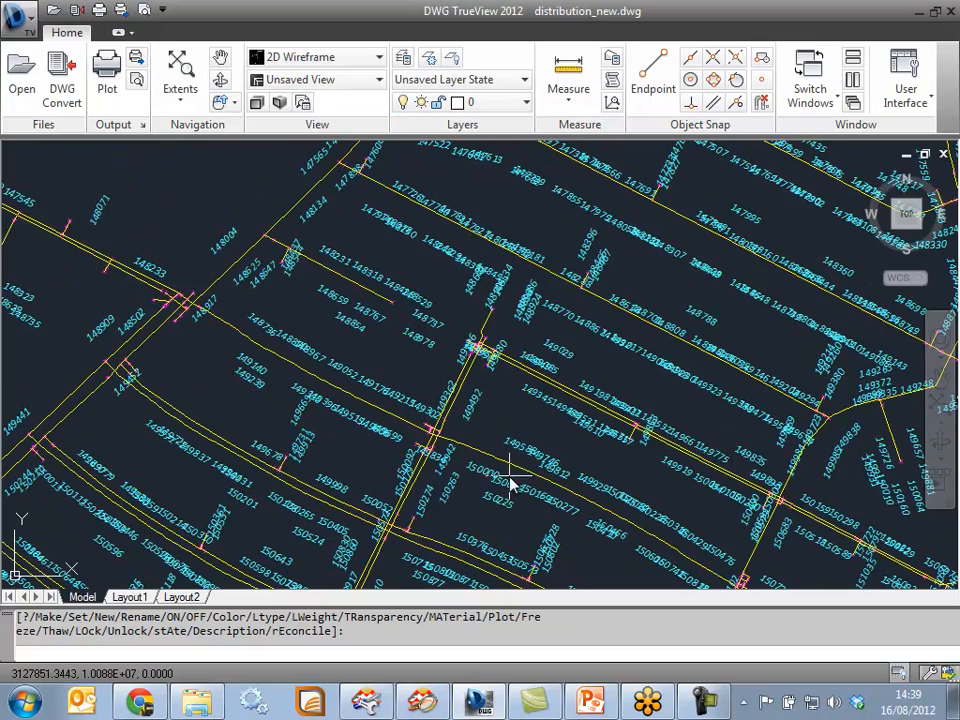
{"action": "scroll", "coordinate": [504, 480], "scroll_direction": "down", "scroll_amount": 3}
{"action": "scroll", "coordinate": [712, 340], "scroll_direction": "up", "scroll_amount": 2}
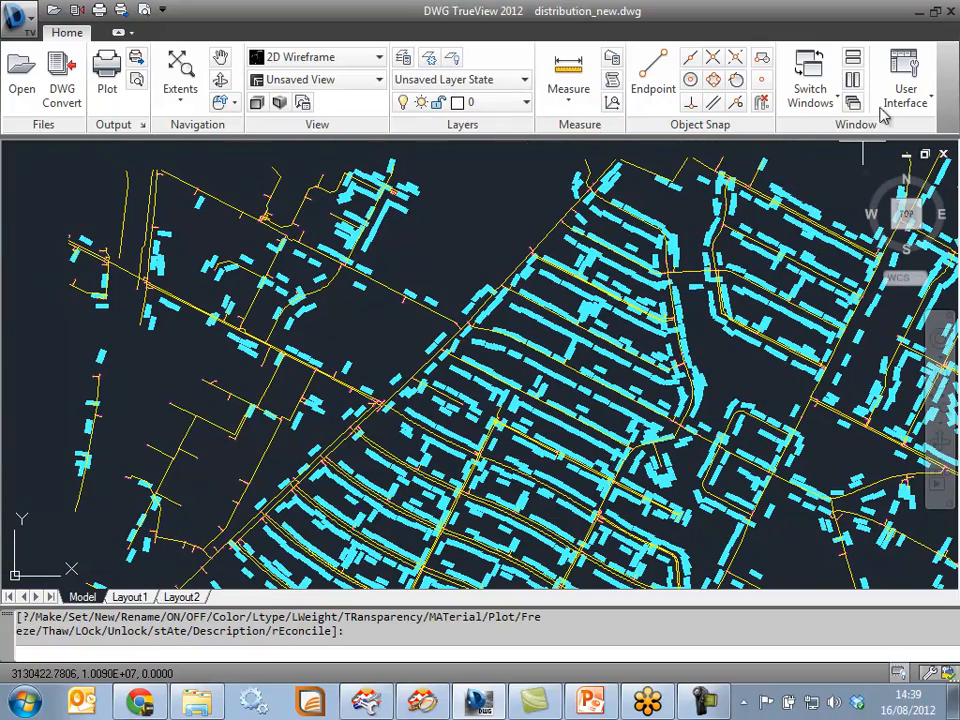
Switch to FME Workbench, enlarge the canvas by shrinking the log area, and bring up the webinar presentation in PowerPoint
{"action": "left_click", "coordinate": [919, 11]}
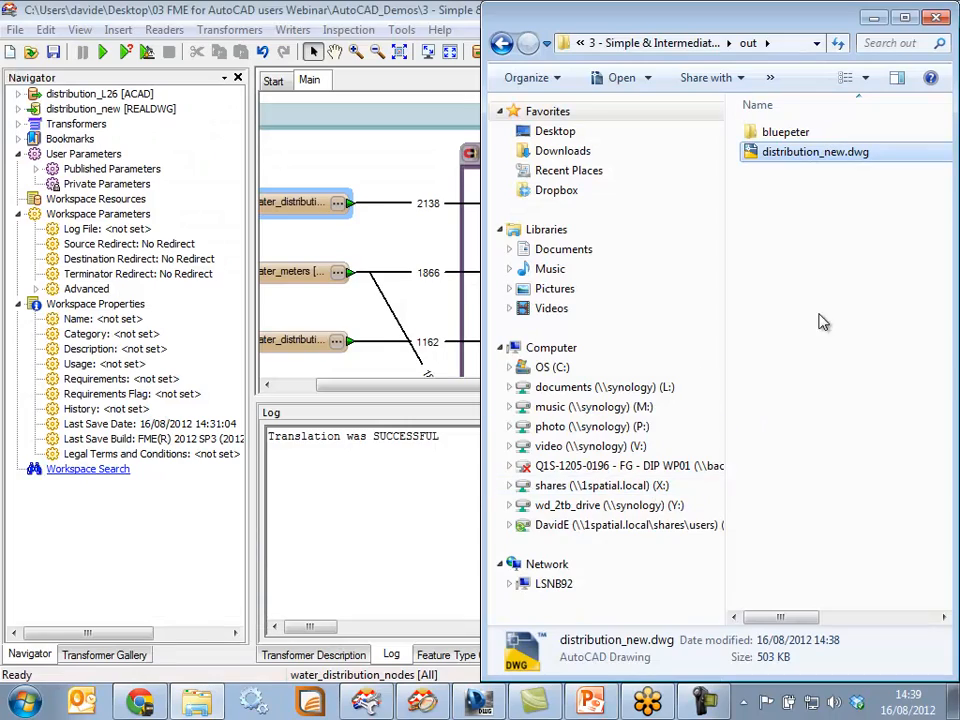
{"action": "left_click", "coordinate": [387, 504]}
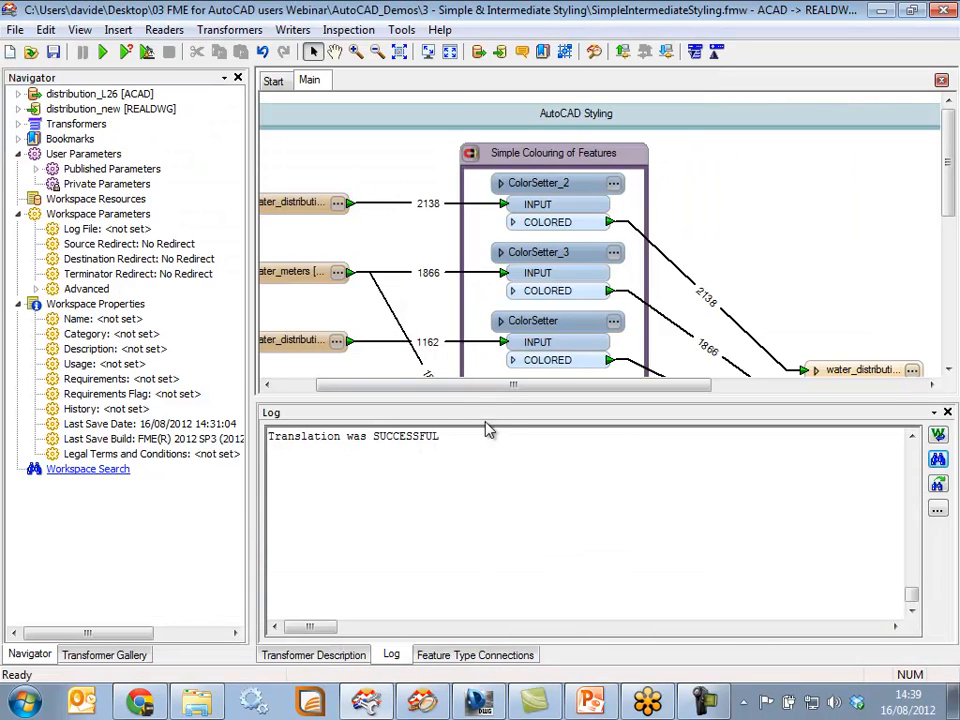
{"action": "left_click_drag", "start_coordinate": [486, 400], "coordinate": [481, 511]}
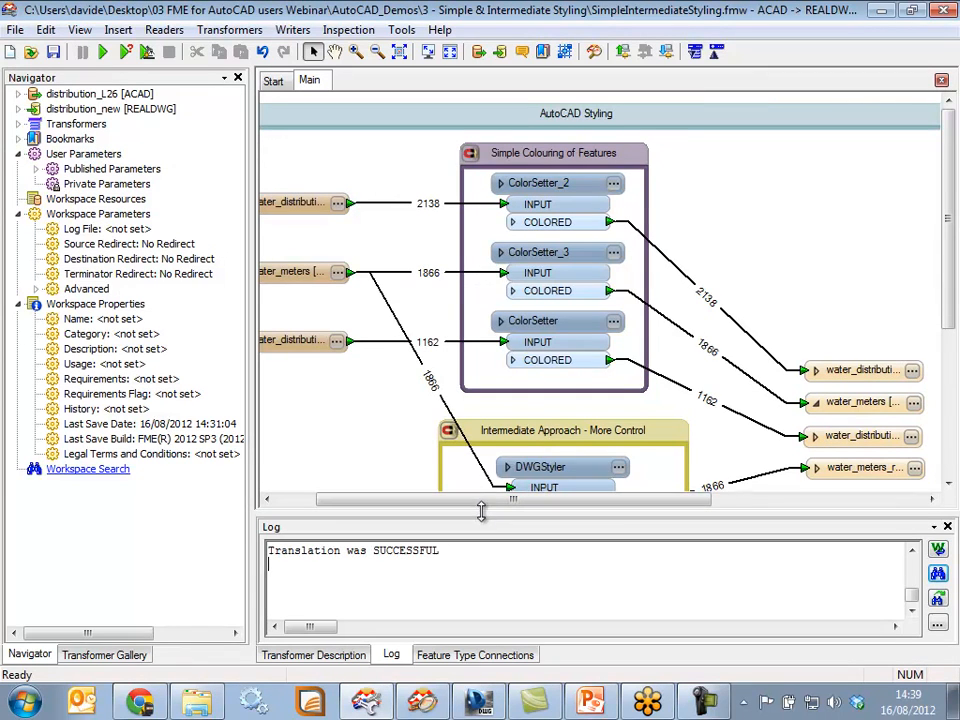
{"action": "left_click", "coordinate": [885, 17]}
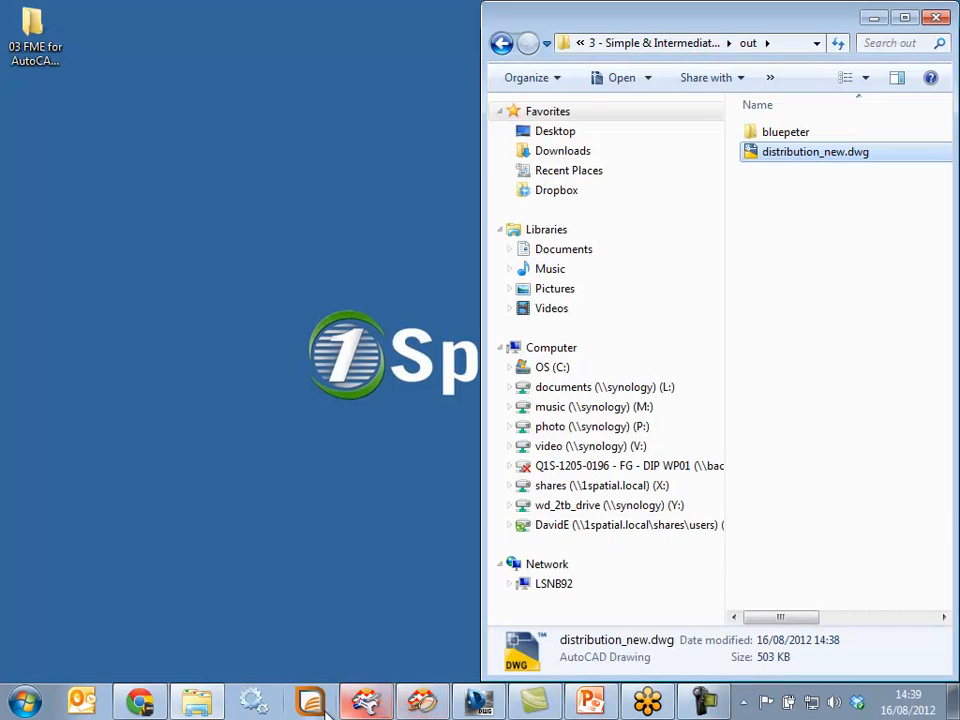
{"action": "left_click", "coordinate": [590, 702]}
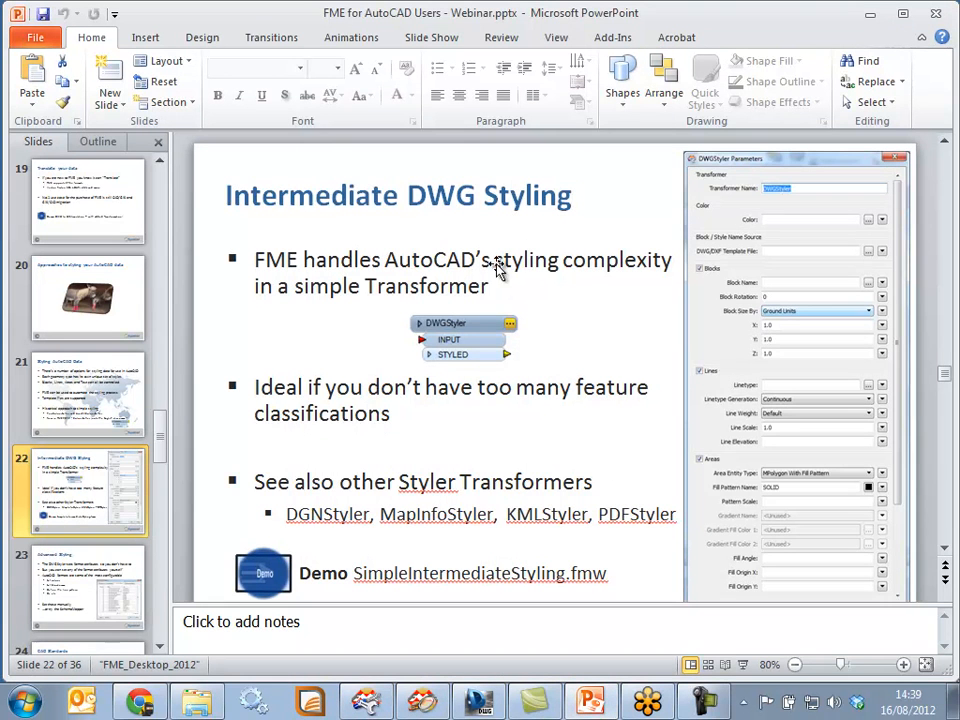
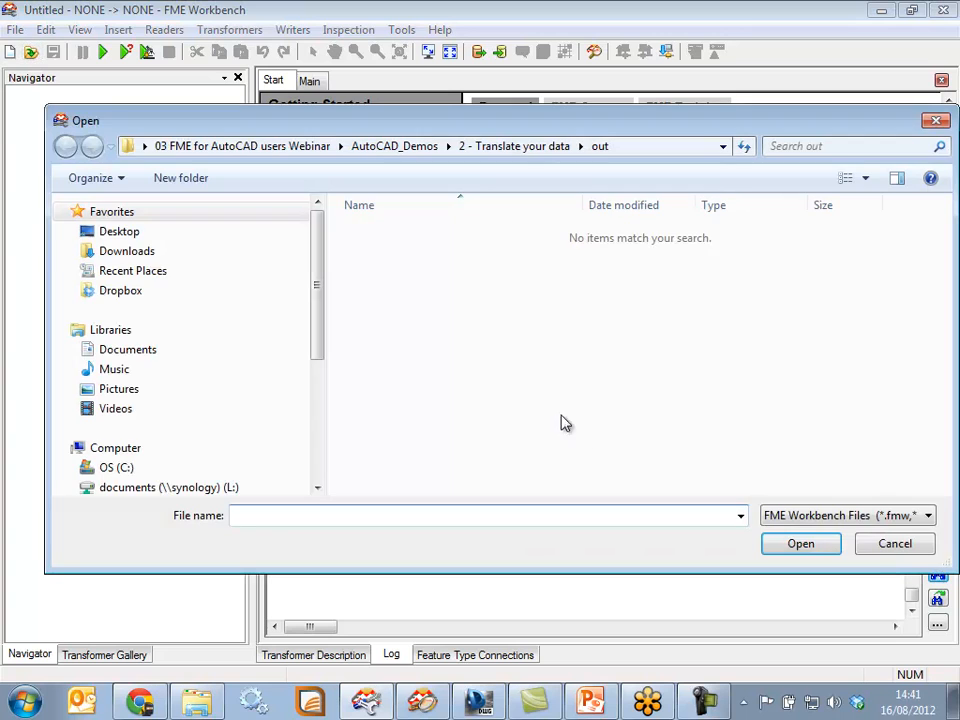
Open the workspace SchemaMapper_AutoCAD.fmw from the 4 - SchemaMapping CAD Standards folder inside AutoCAD_Demos
{"action": "left_click", "coordinate": [390, 148]}
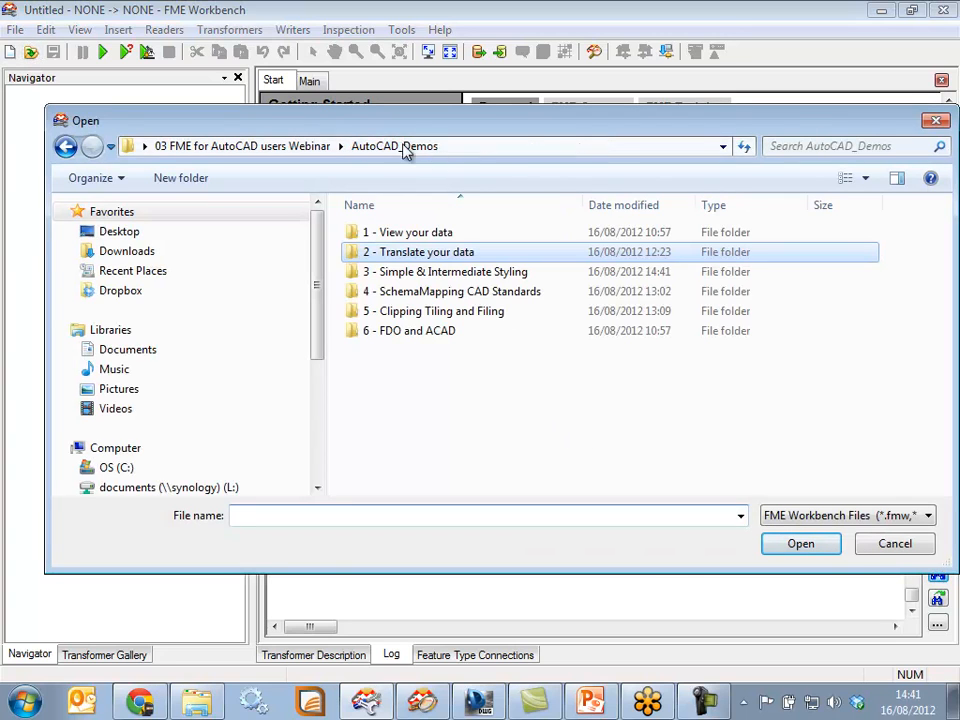
{"action": "double_click", "coordinate": [429, 293]}
{"action": "left_click", "coordinate": [441, 271]}
{"action": "left_click", "coordinate": [798, 545]}
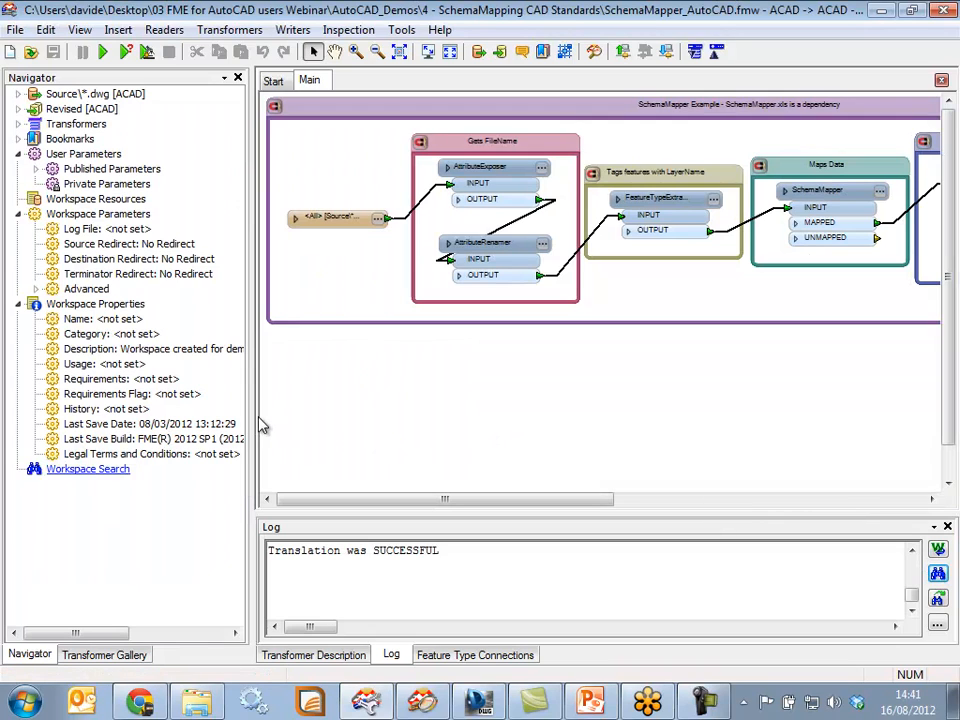
Widen the workspace canvas and highlight the Source\*.dwg reader and the Revised writer in turn
{"action": "left_click_drag", "start_coordinate": [252, 416], "coordinate": [178, 431]}
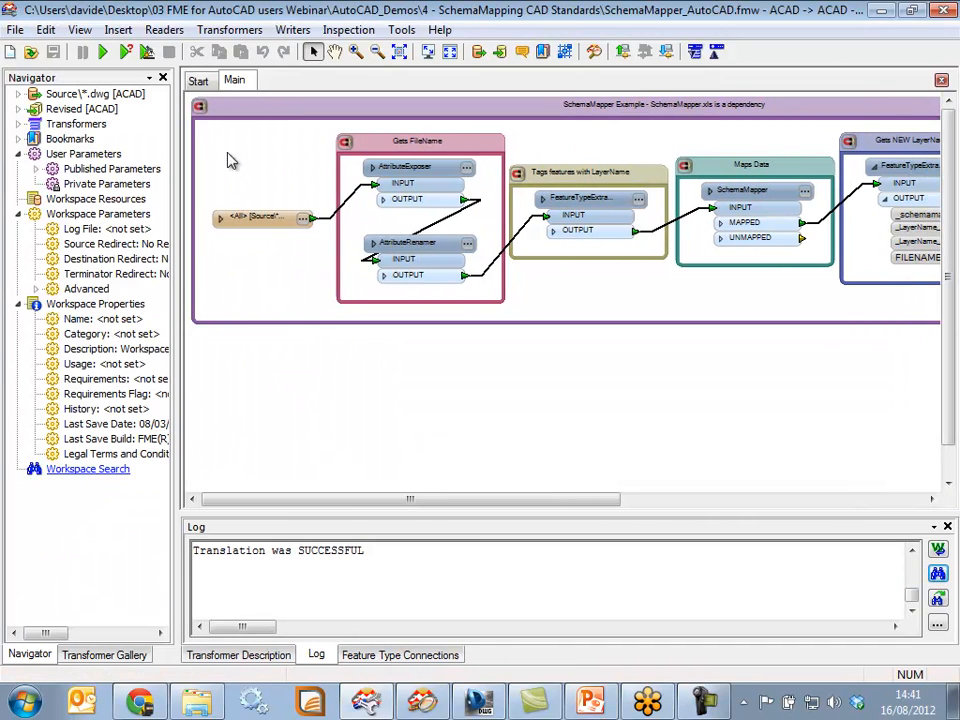
{"action": "left_click", "coordinate": [100, 94]}
{"action": "left_click", "coordinate": [86, 110]}
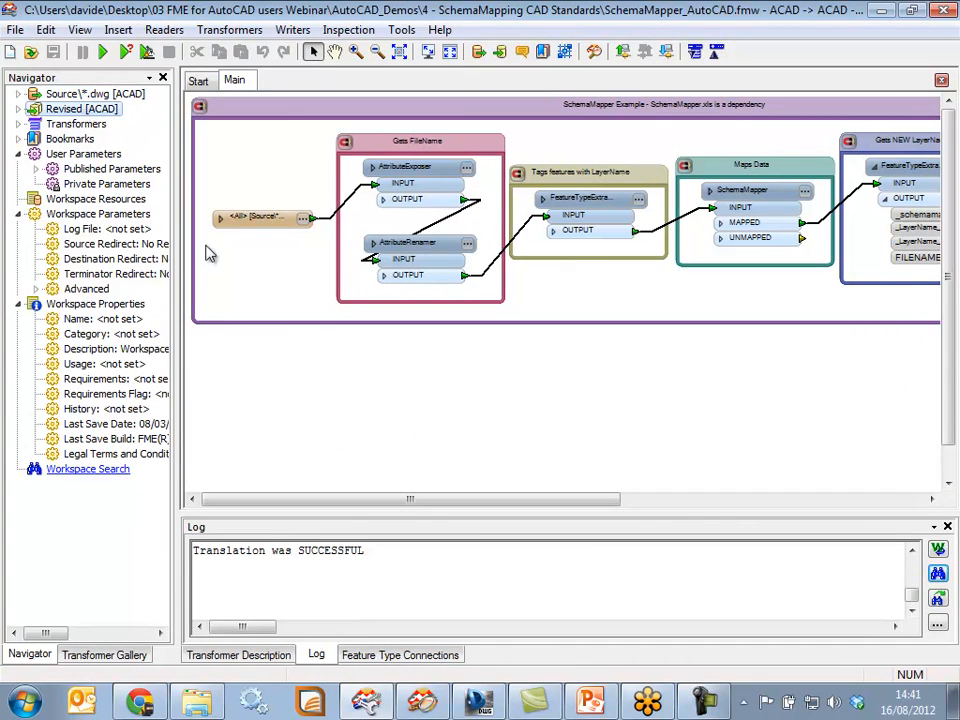
Minimize the Workbench and presentation windows and browse to the Source folder of 4 - SchemaMapping CAD Standards in Windows Explorer
{"action": "left_click", "coordinate": [884, 11]}
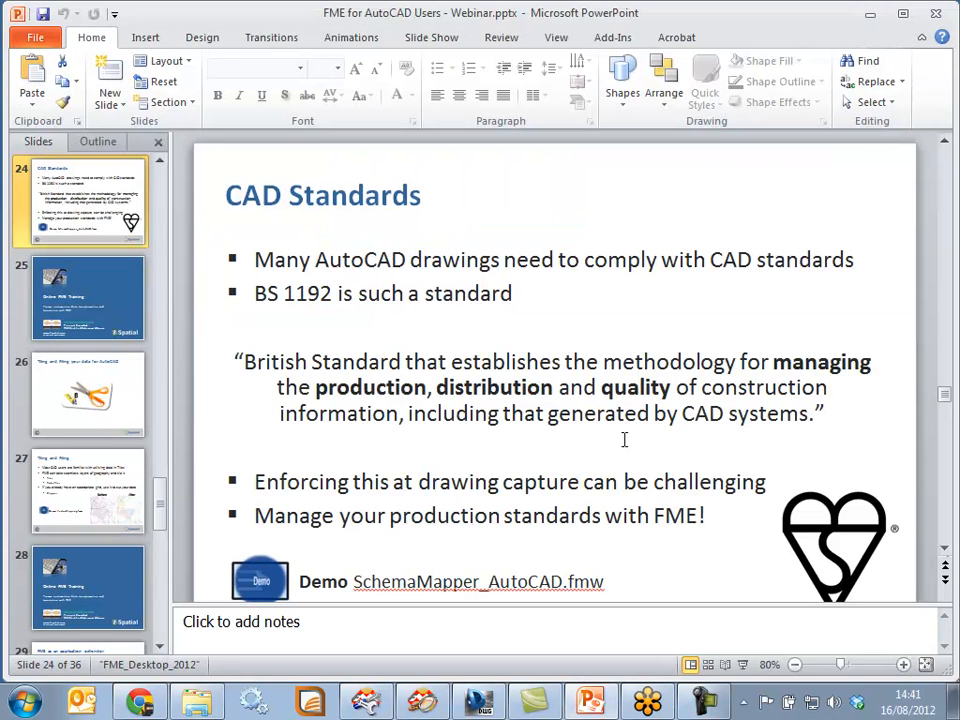
{"action": "left_click", "coordinate": [872, 14]}
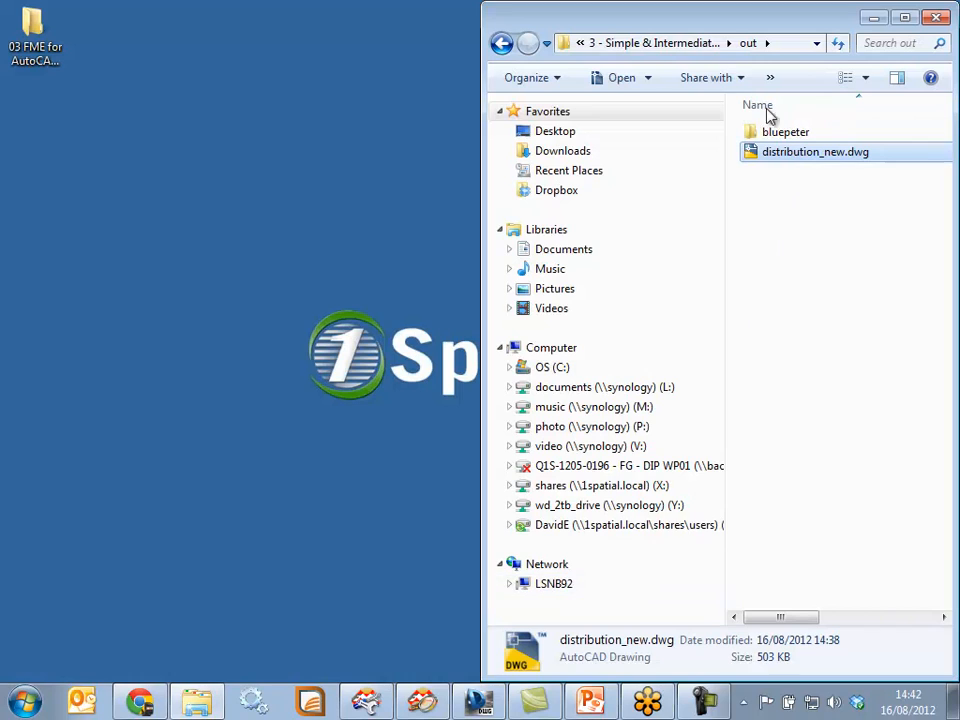
{"action": "left_click", "coordinate": [676, 47]}
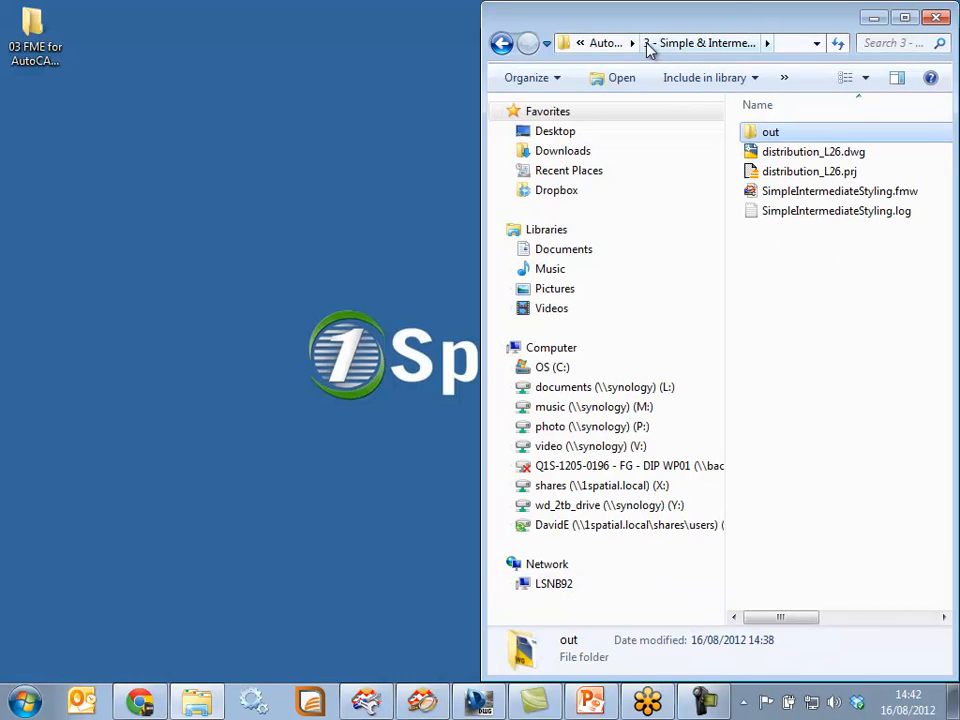
{"action": "left_click", "coordinate": [605, 43]}
{"action": "double_click", "coordinate": [829, 195]}
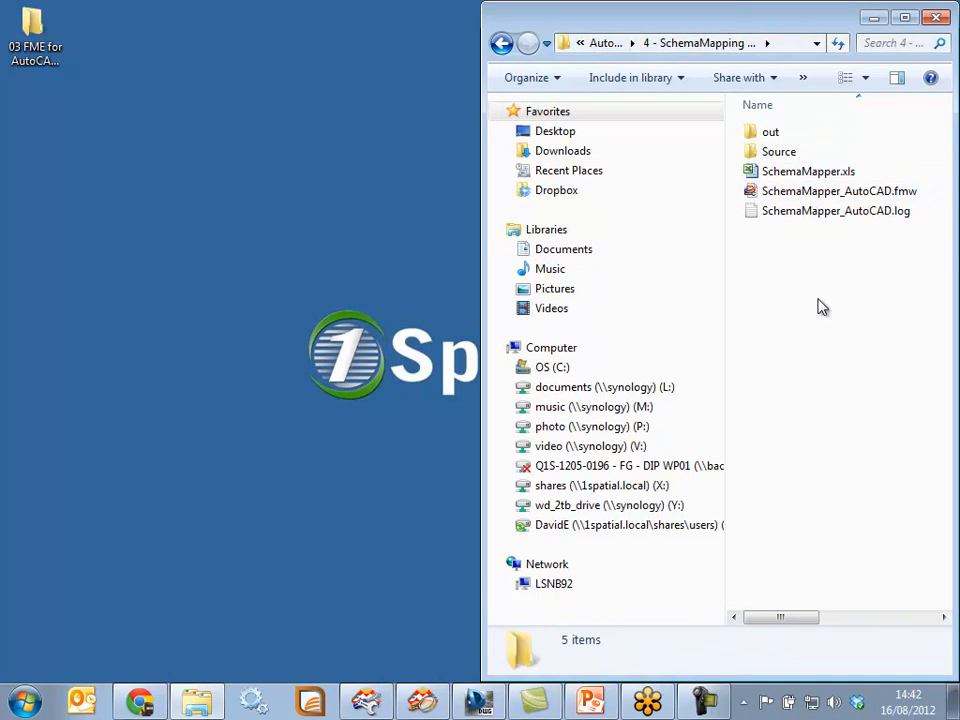
{"action": "double_click", "coordinate": [782, 153]}
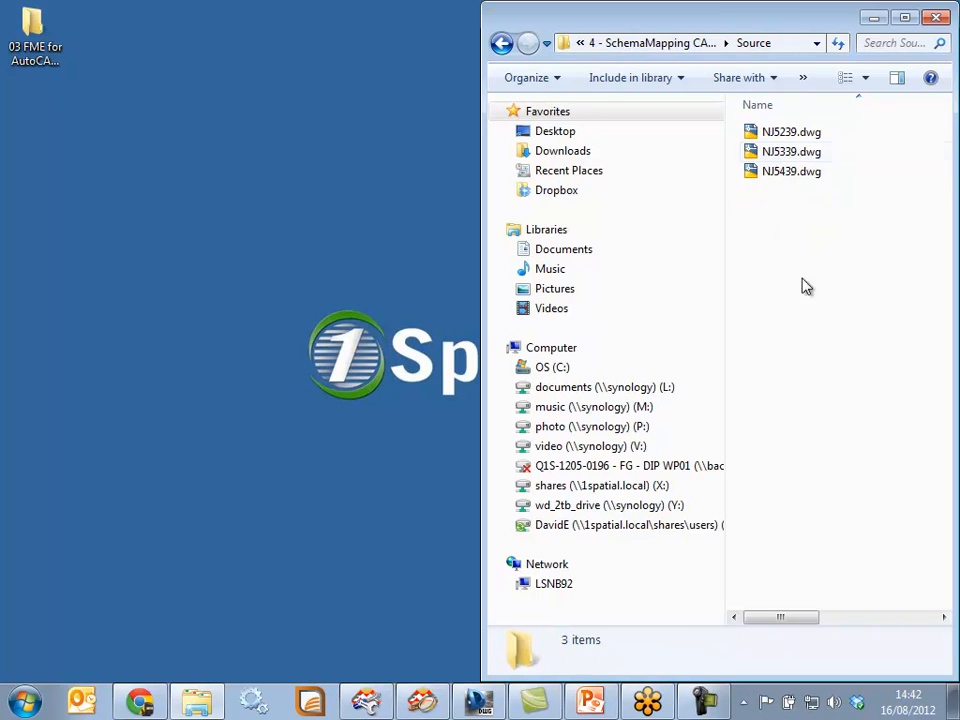
Open NJ5339.dwg in FME Universal Viewer with the Autodesk AutoCAD DWG/DXF format
{"action": "right_click", "coordinate": [782, 154]}
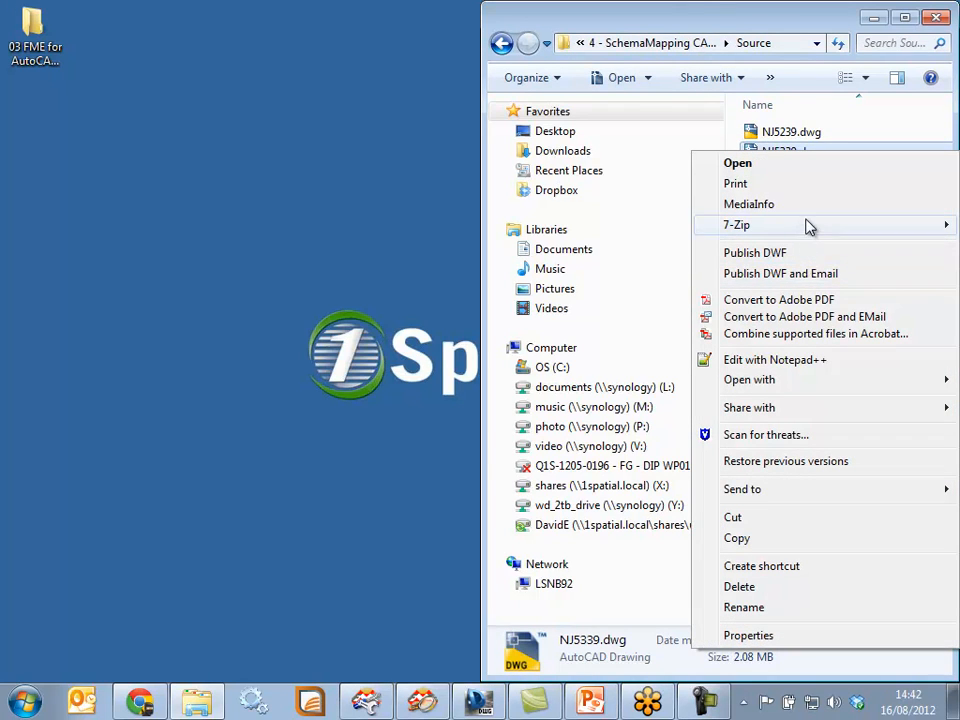
{"action": "mouse_move", "coordinate": [790, 380]}
{"action": "left_click", "coordinate": [505, 421]}
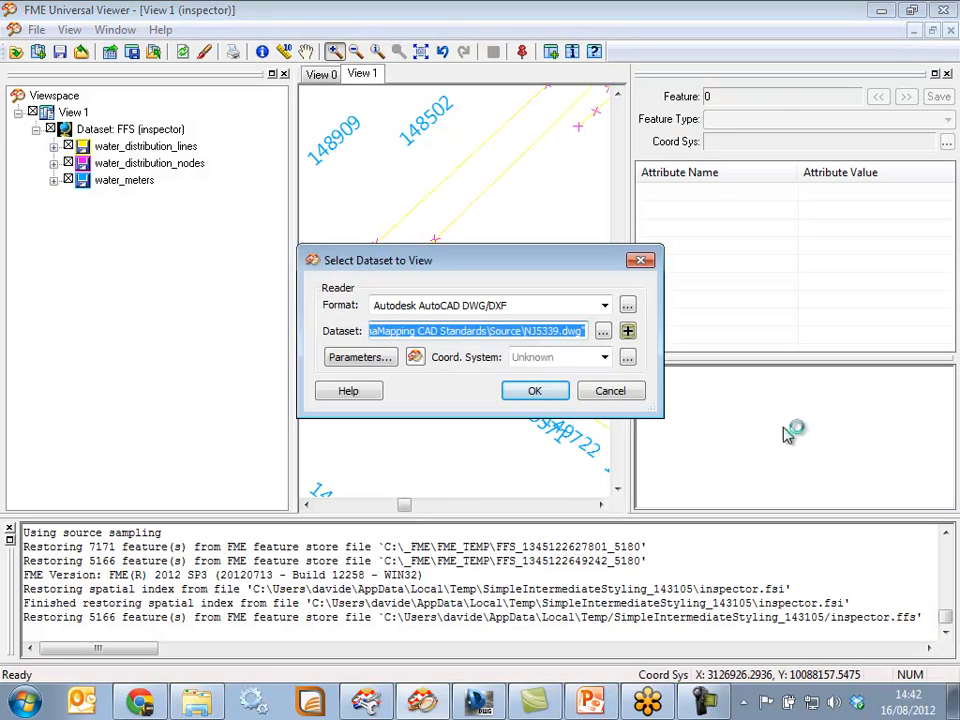
{"action": "left_click", "coordinate": [540, 394]}
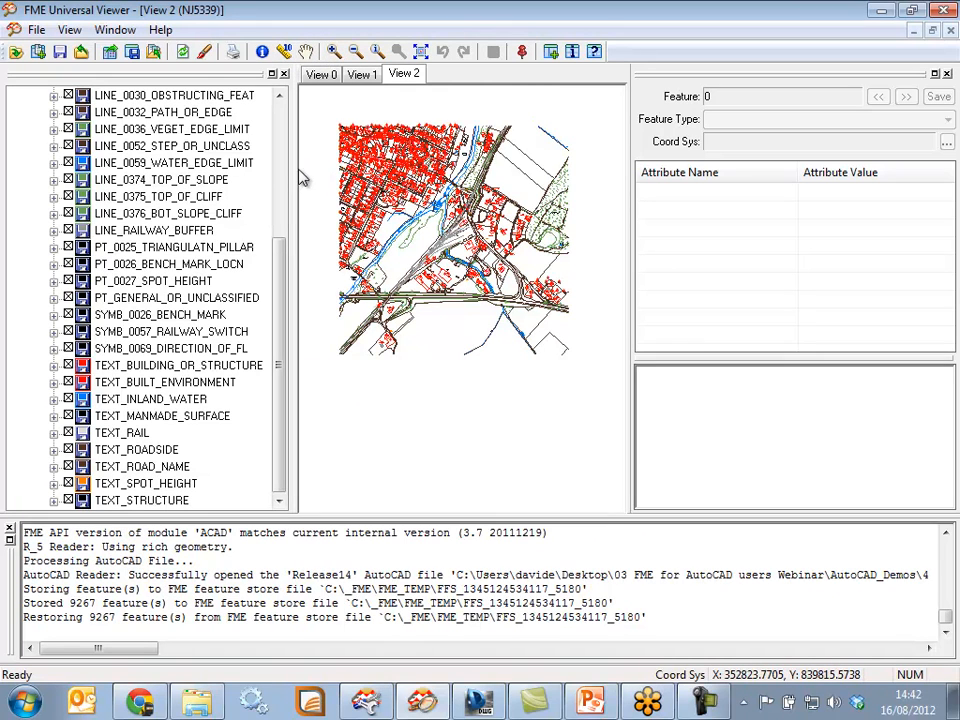
Inspect the attributes of an outline edge of building 73 up close, and return the map to its full extent
{"action": "left_click_drag", "start_coordinate": [268, 179], "coordinate": [165, 190]}
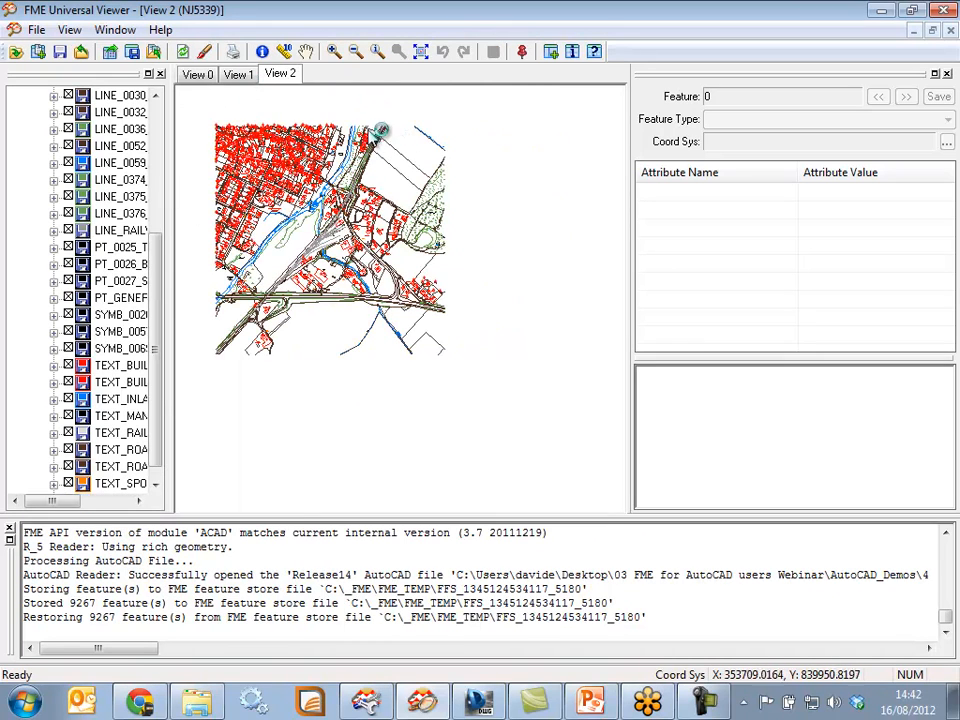
{"action": "left_click", "coordinate": [333, 51]}
{"action": "left_click", "coordinate": [240, 148]}
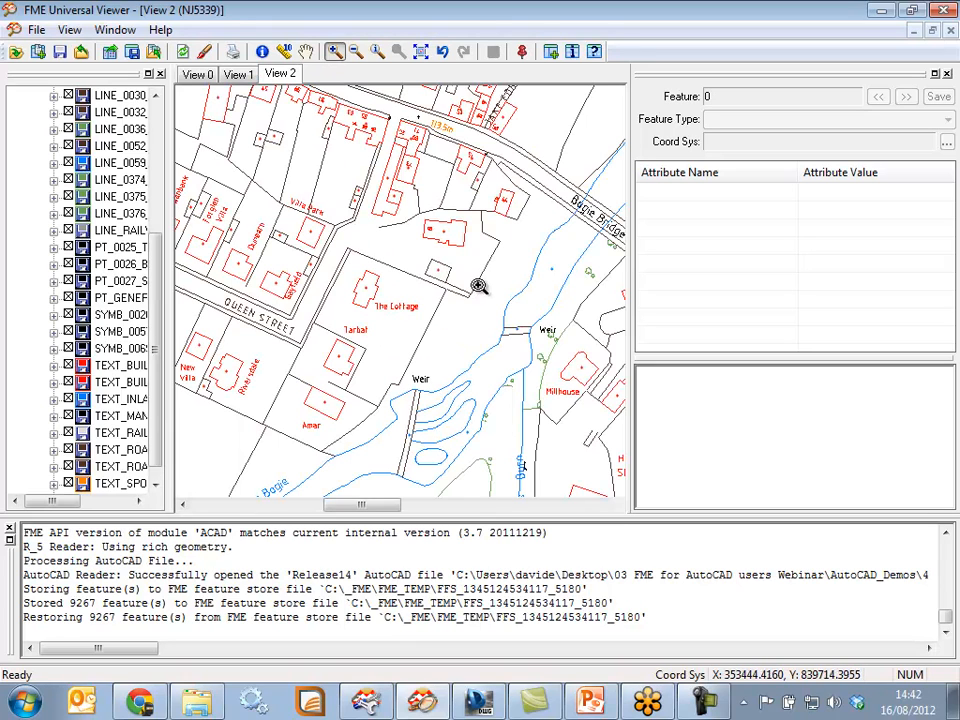
{"action": "left_click_drag", "start_coordinate": [279, 115], "coordinate": [380, 180]}
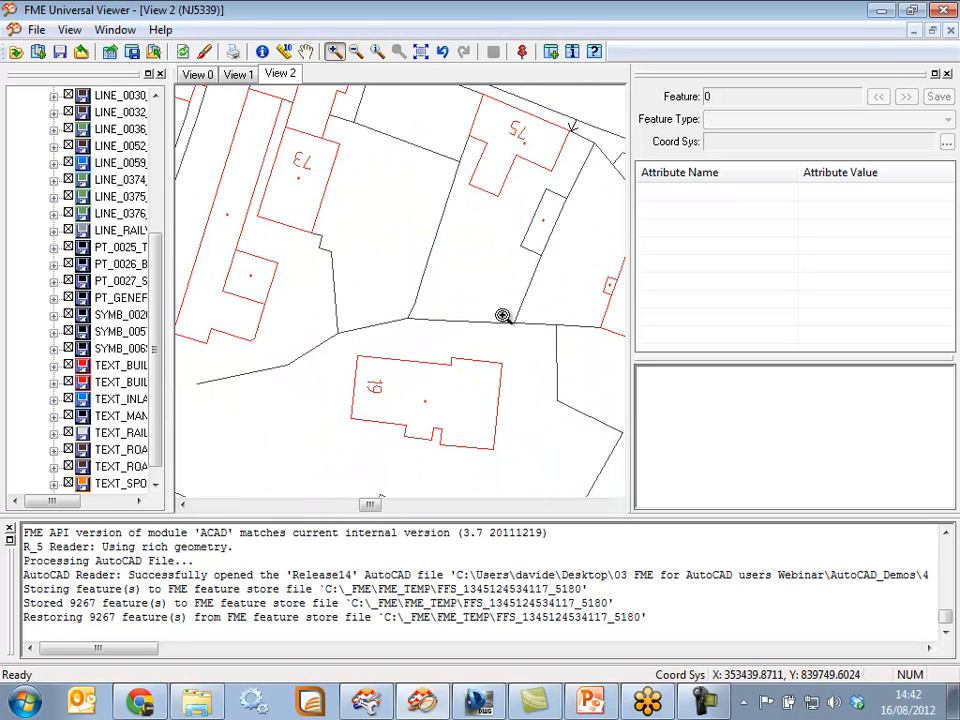
{"action": "left_click", "coordinate": [263, 51]}
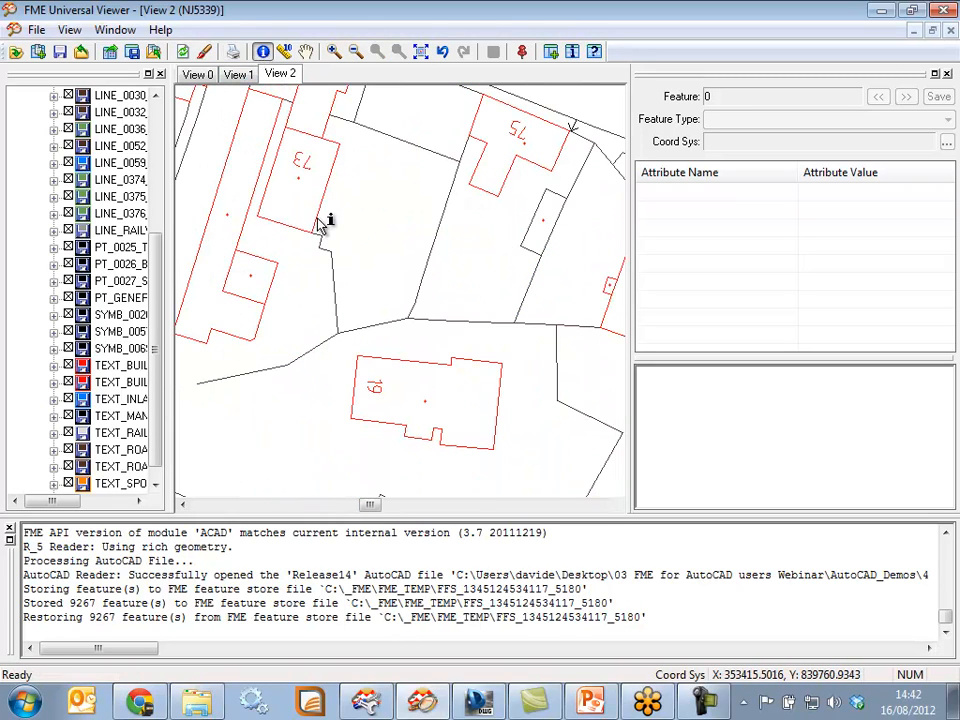
{"action": "left_click", "coordinate": [321, 210]}
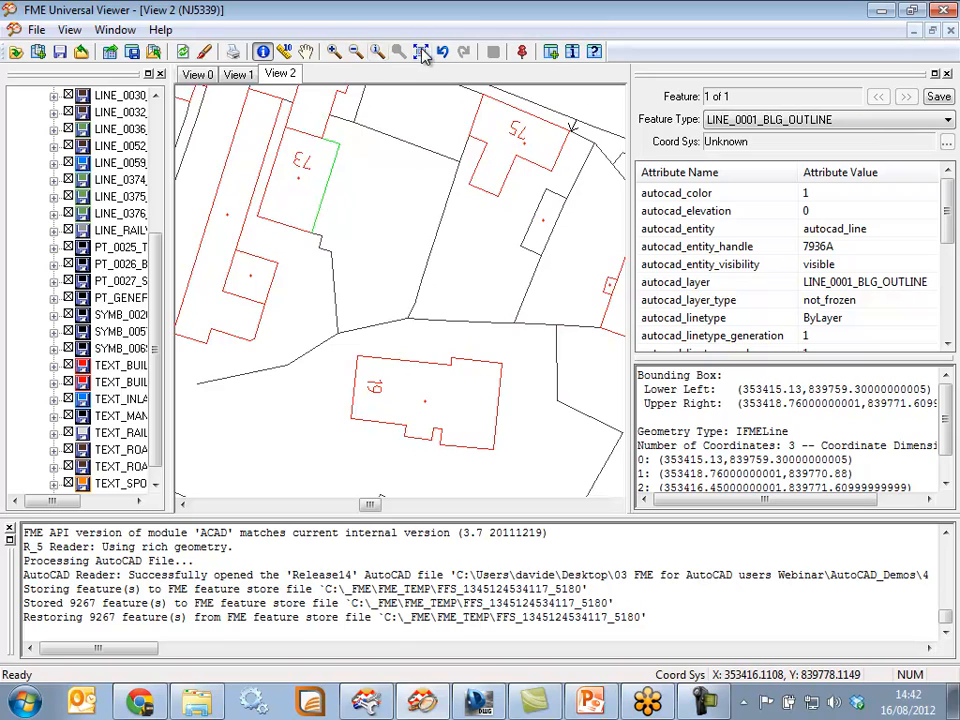
{"action": "left_click", "coordinate": [421, 52]}
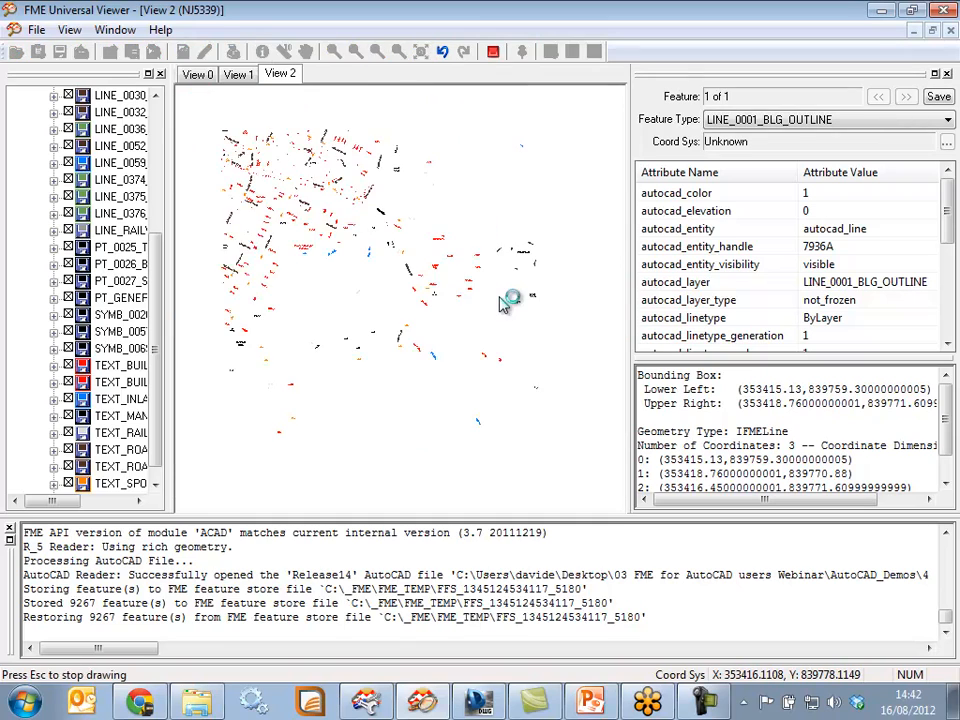
Minimize FME Universal Viewer and go back up to the 4 - SchemaMapping CAD Standards folder in Windows Explorer
{"action": "left_click", "coordinate": [881, 10]}
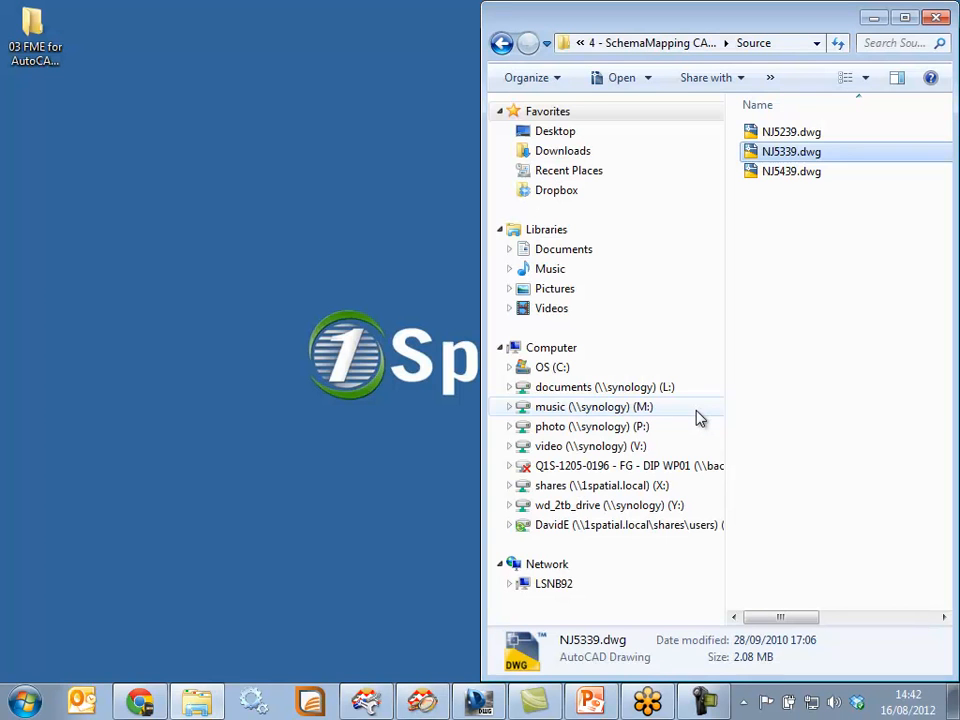
{"action": "left_click", "coordinate": [806, 290]}
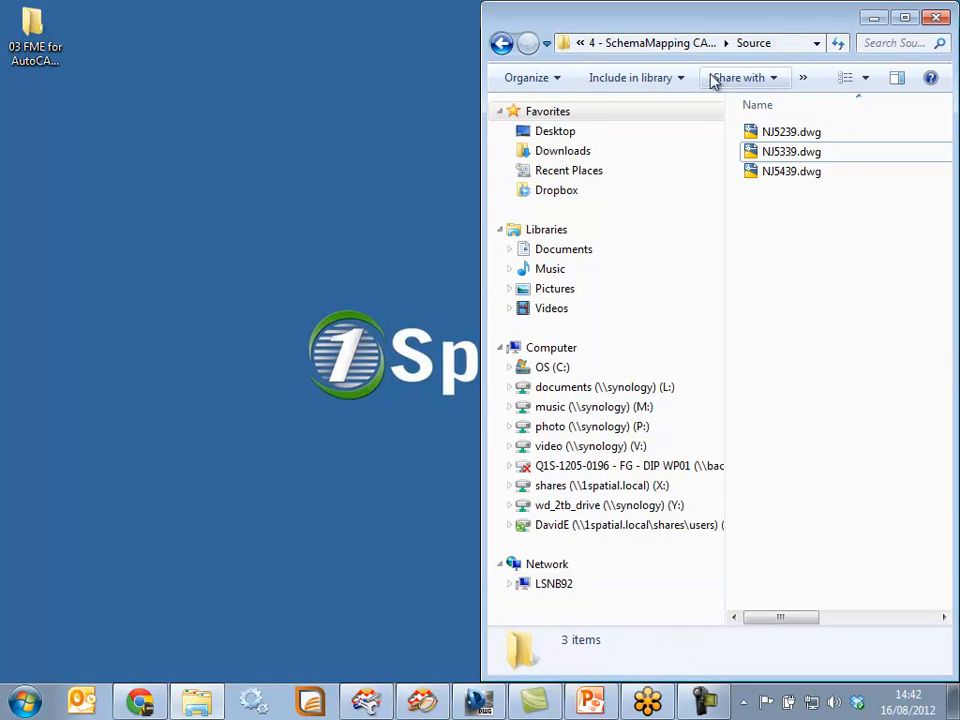
{"action": "left_click", "coordinate": [672, 45]}
{"action": "left_click", "coordinate": [814, 258]}
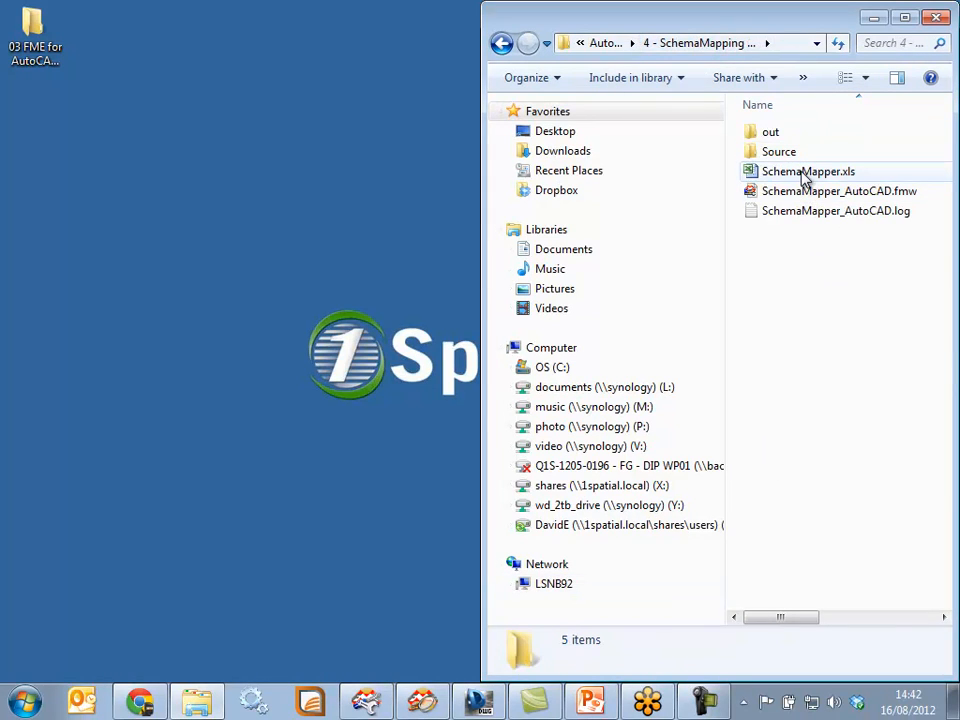
Open SchemaMapper.xls and examine how the CENT and LINE source layers map to new layer names and colours
{"action": "double_click", "coordinate": [806, 174]}
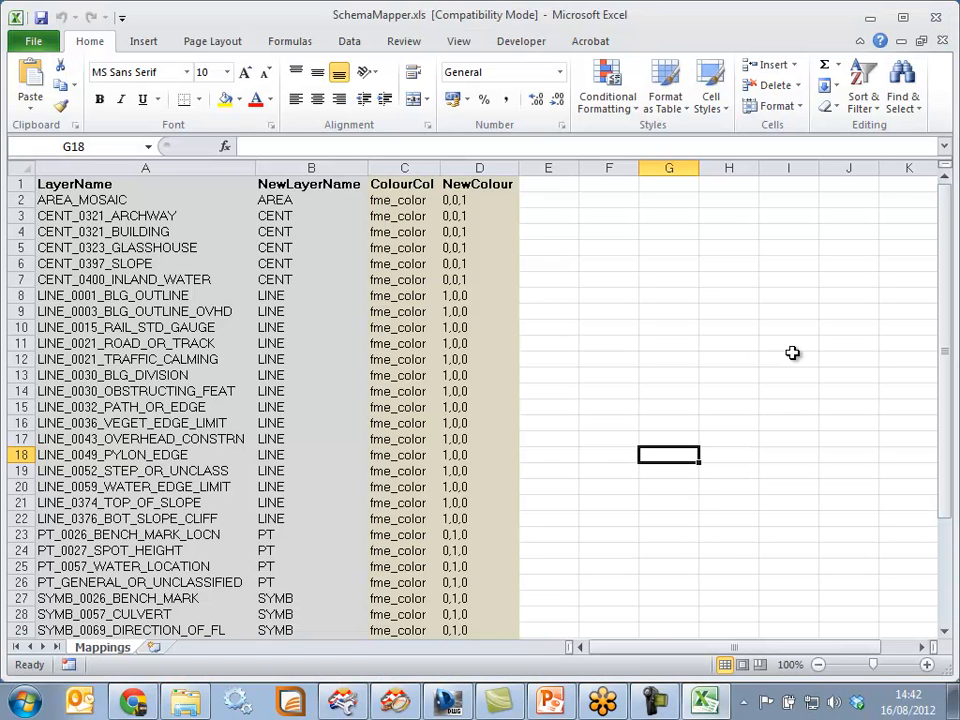
{"action": "left_click", "coordinate": [93, 200]}
{"action": "left_click", "coordinate": [103, 215]}
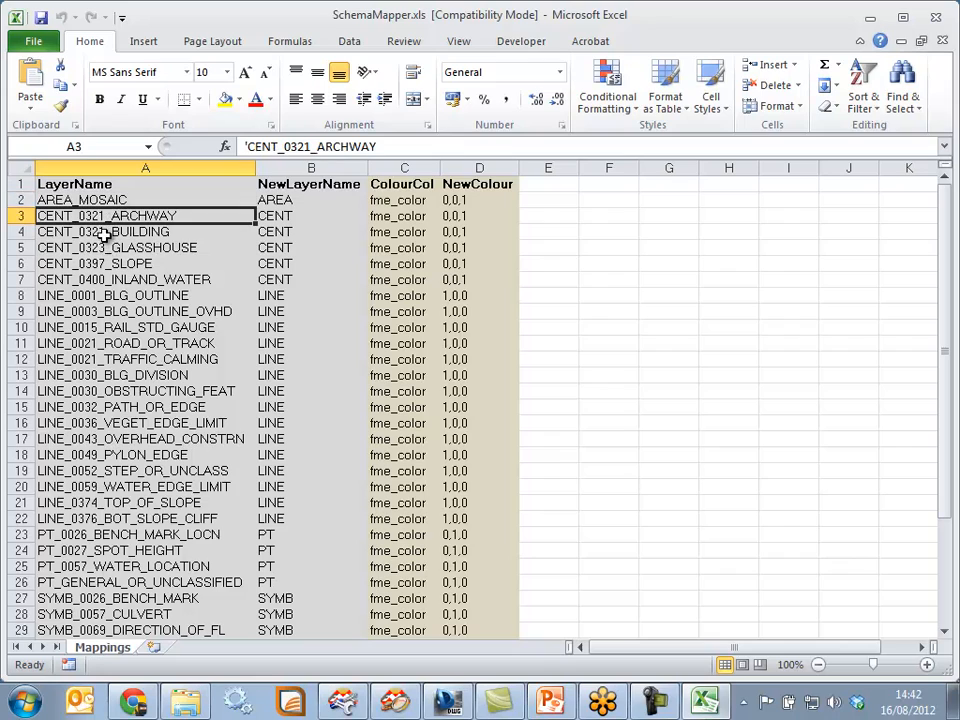
{"action": "left_click", "coordinate": [104, 233]}
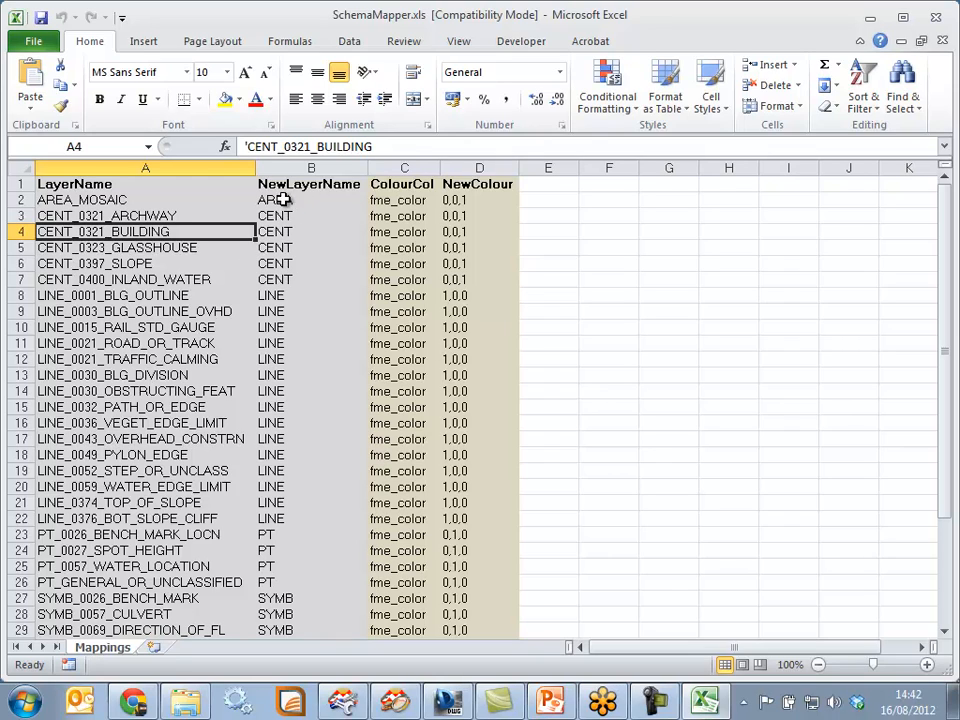
{"action": "left_click", "coordinate": [274, 215]}
{"action": "left_click_drag", "start_coordinate": [19, 215], "coordinate": [19, 279]}
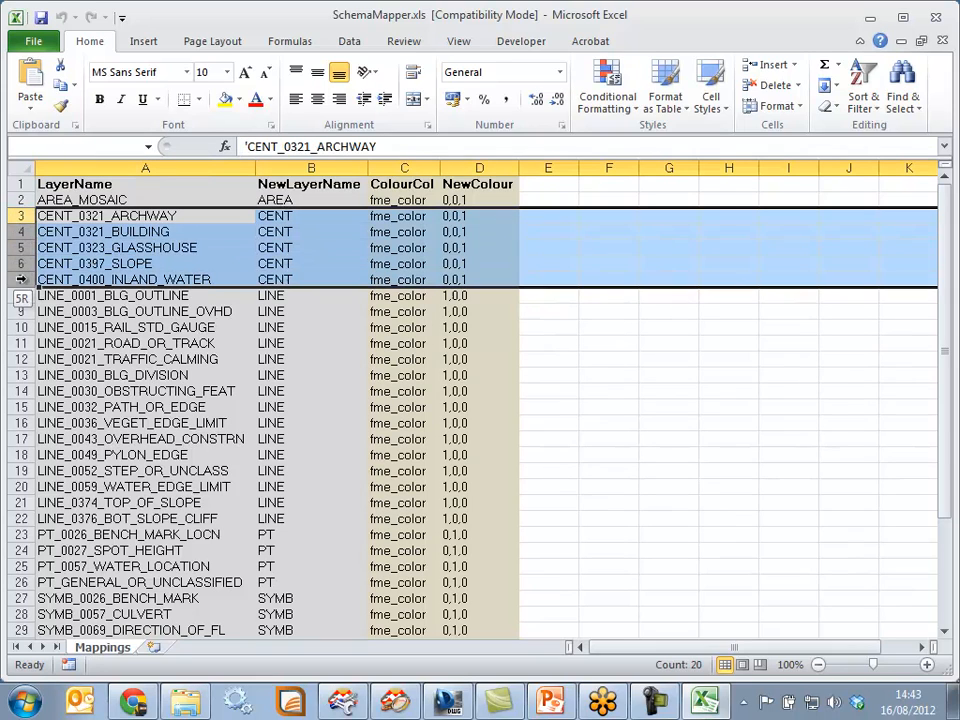
{"action": "left_click", "coordinate": [300, 217]}
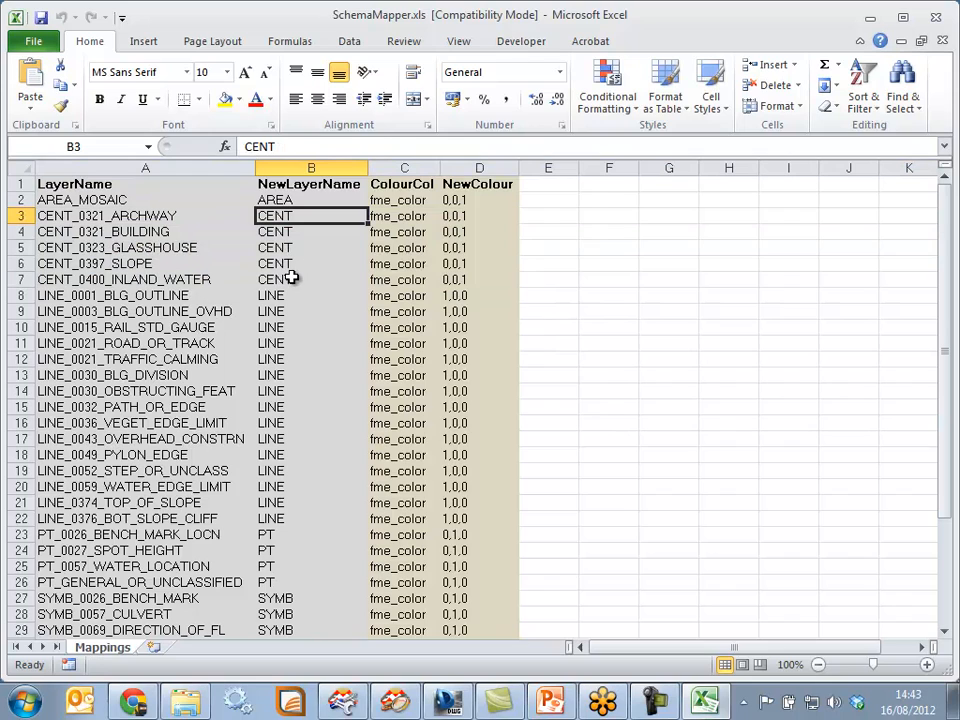
{"action": "left_click", "coordinate": [290, 280], "text": "shift"}
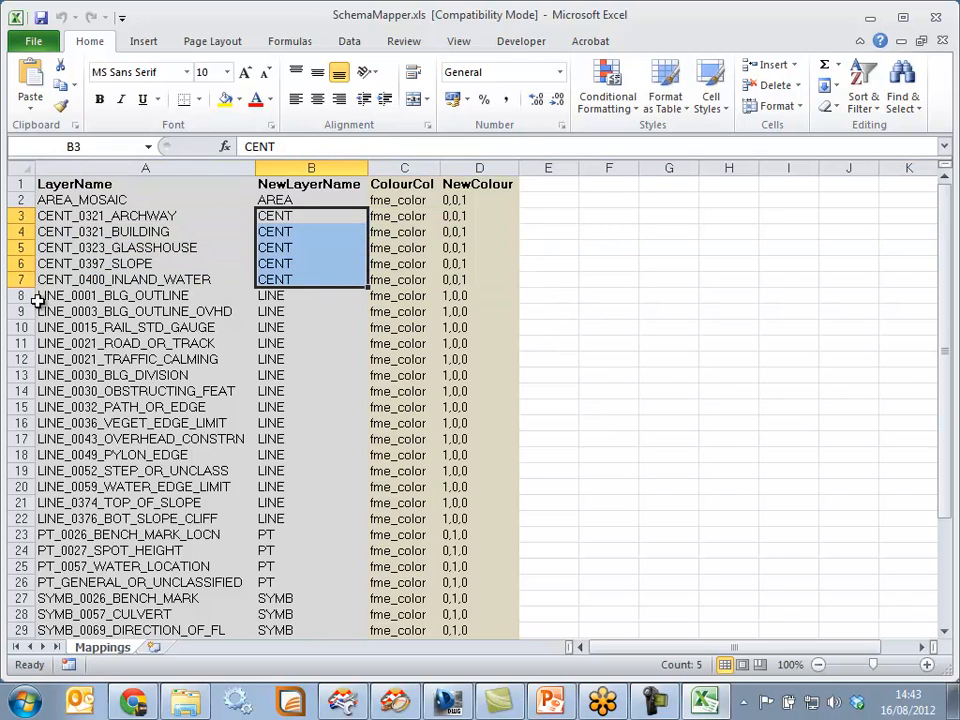
{"action": "left_click_drag", "start_coordinate": [18, 296], "coordinate": [18, 518]}
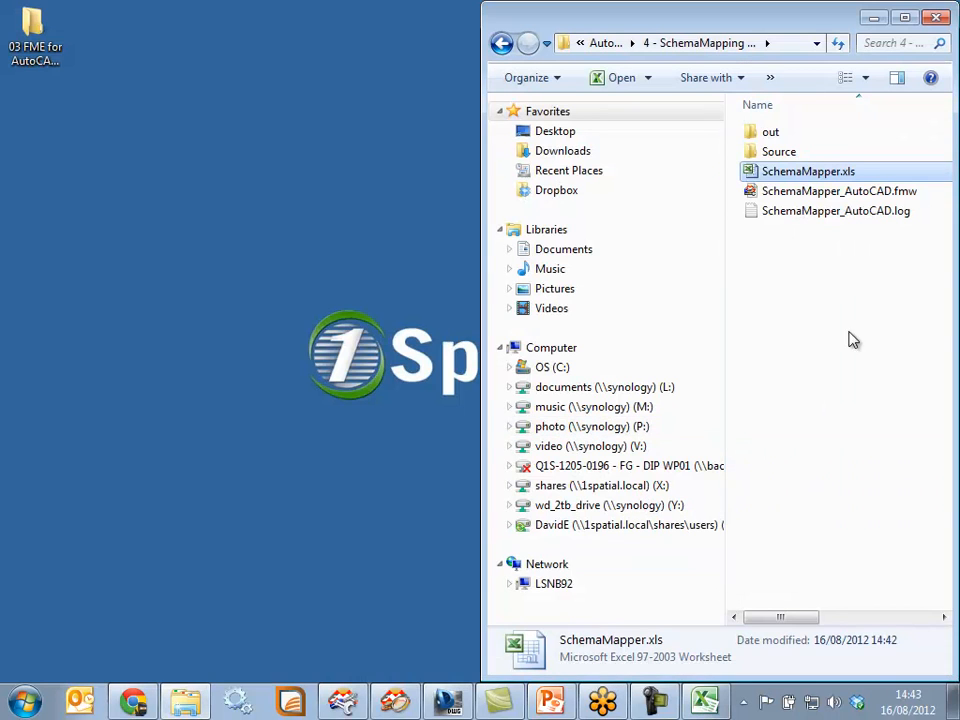
Switch to the SchemaMapper_AutoCAD workspace in FME Workbench and review the folder and file filter of the source AutoCAD dataset
{"action": "left_click", "coordinate": [343, 703]}
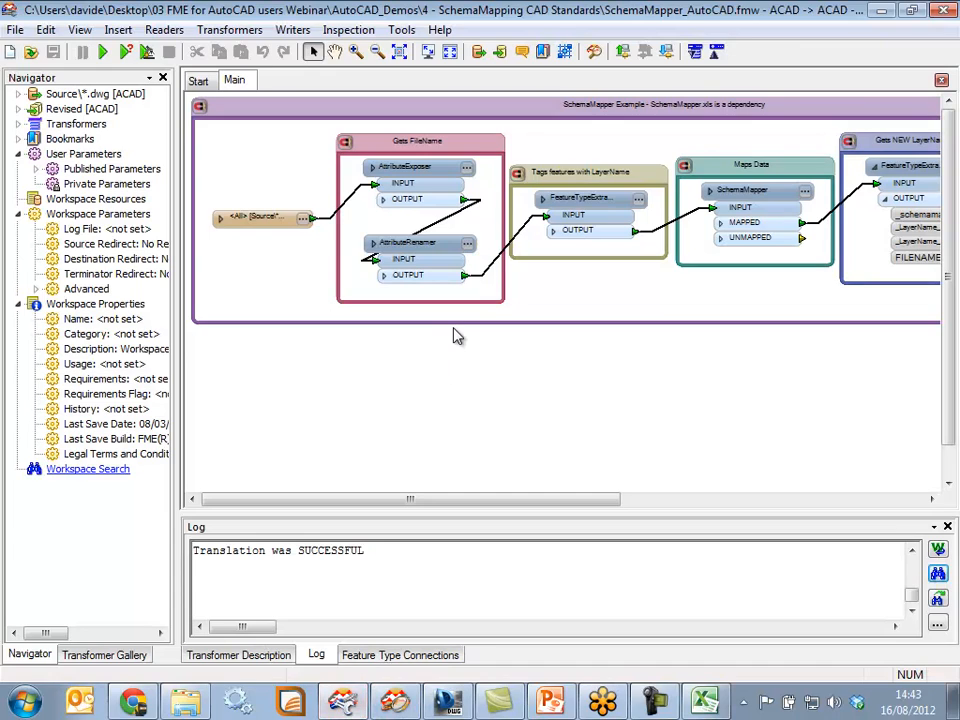
{"action": "left_click", "coordinate": [356, 51]}
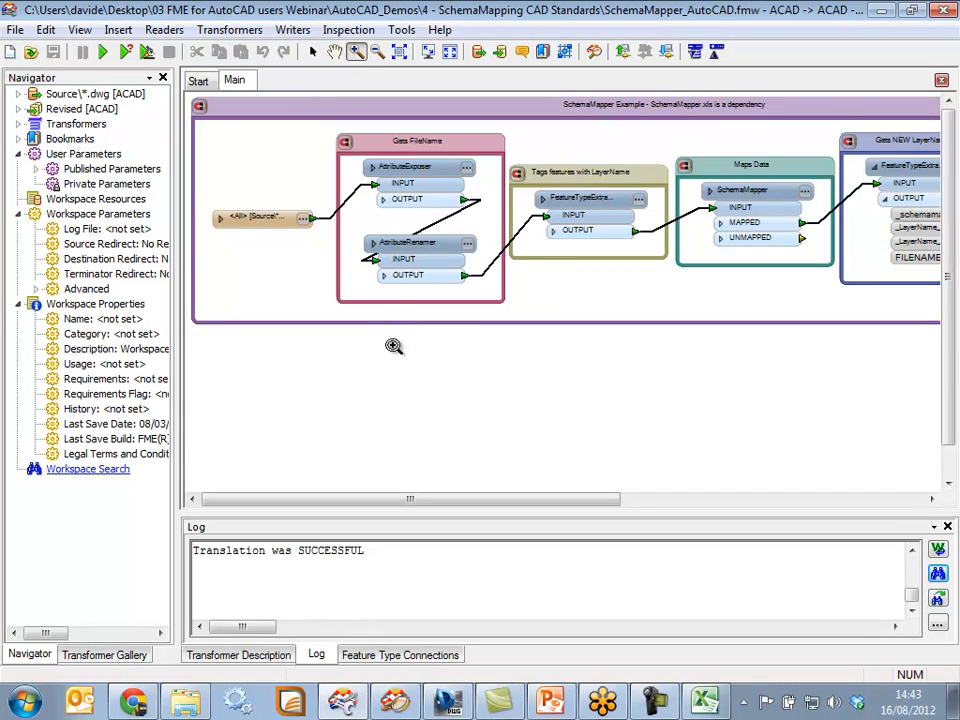
{"action": "left_click_drag", "start_coordinate": [390, 350], "coordinate": [197, 111]}
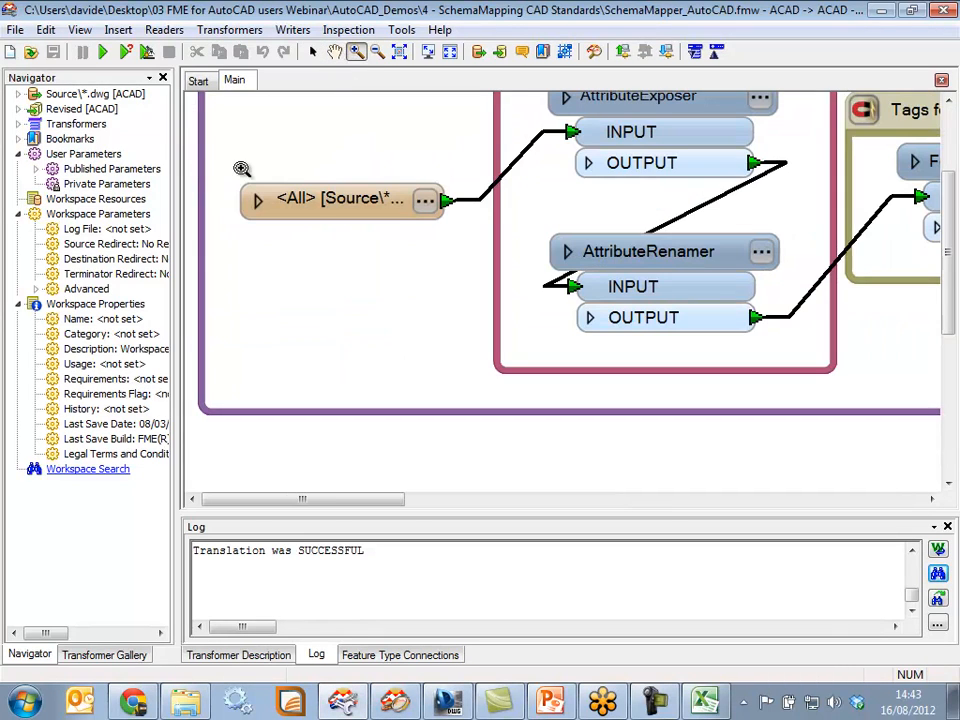
{"action": "left_click", "coordinate": [18, 94]}
{"action": "double_click", "coordinate": [100, 139]}
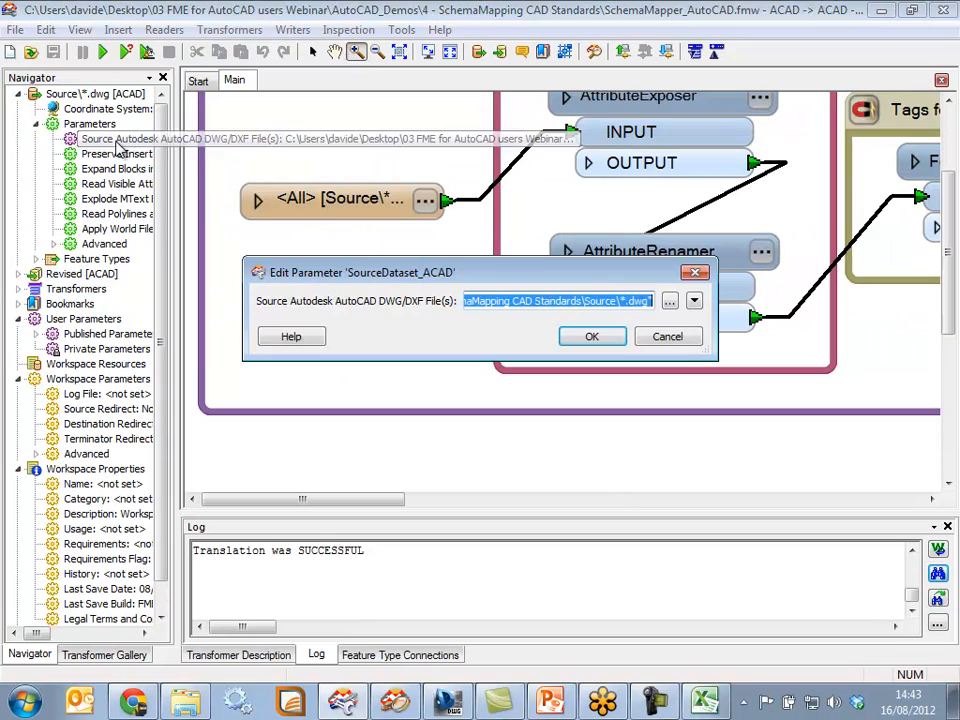
{"action": "left_click", "coordinate": [696, 303]}
{"action": "left_click", "coordinate": [678, 343]}
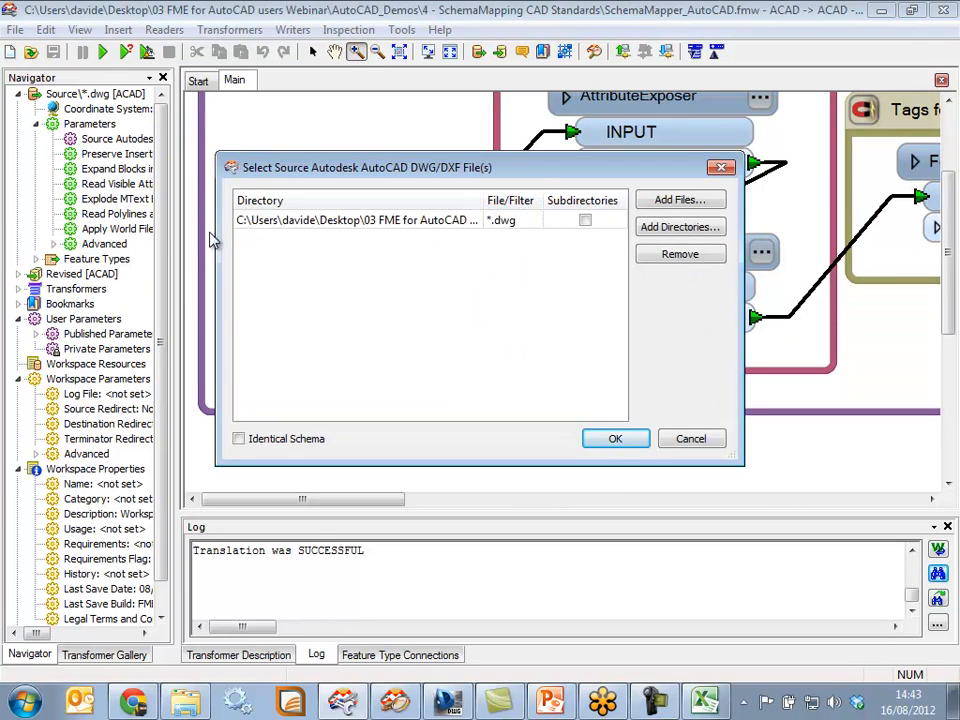
{"action": "left_click_drag", "start_coordinate": [220, 237], "coordinate": [55, 237]}
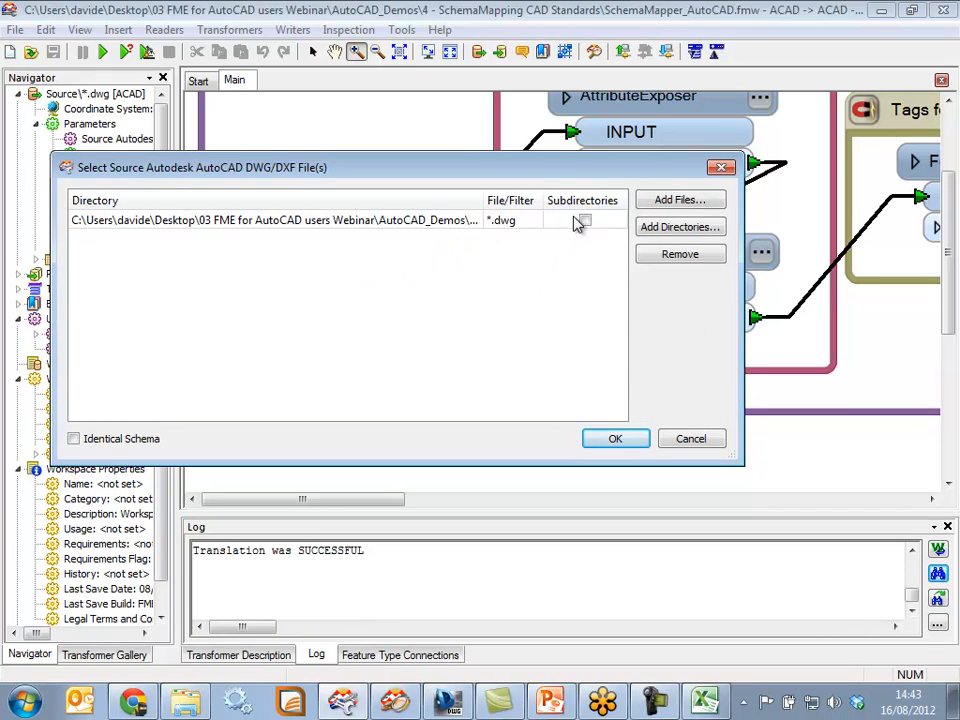
{"action": "left_click", "coordinate": [688, 441]}
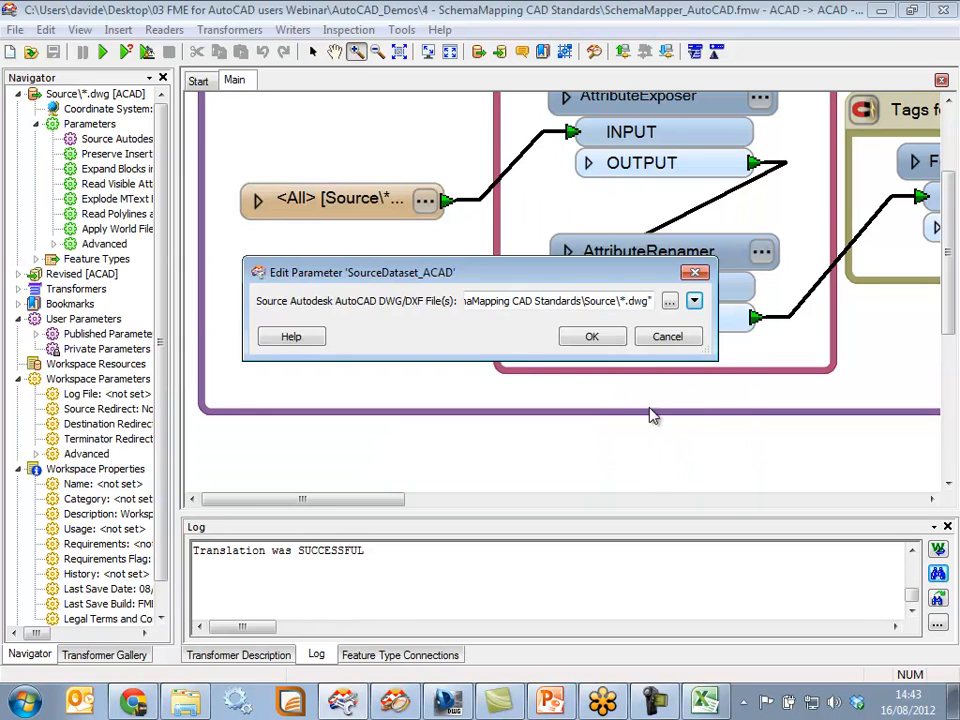
{"action": "left_click", "coordinate": [593, 337]}
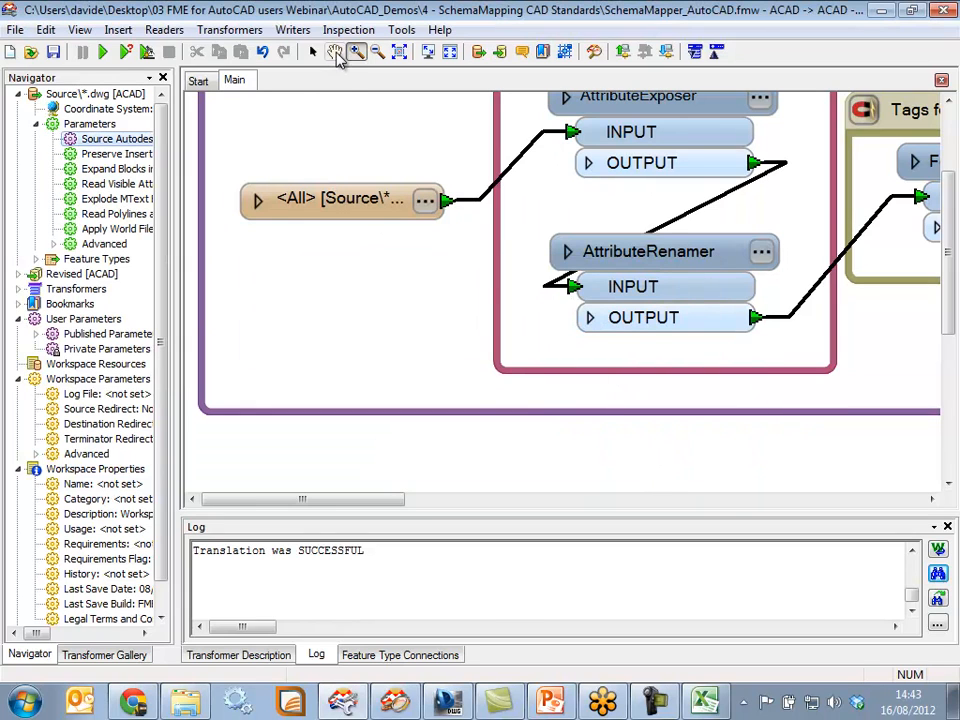
Review the parameters of the AttributeExposer and AttributeRenamer in the Gets FileName bookmark
{"action": "left_click", "coordinate": [338, 54]}
{"action": "left_click_drag", "start_coordinate": [463, 301], "coordinate": [471, 381]}
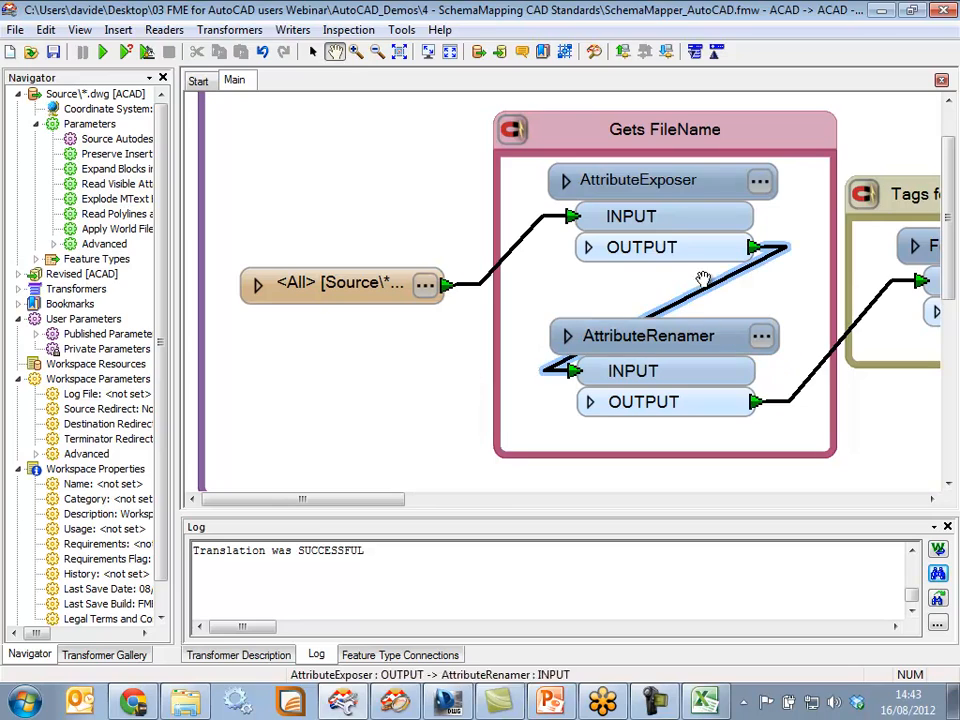
{"action": "left_click", "coordinate": [312, 51]}
{"action": "left_click", "coordinate": [760, 181]}
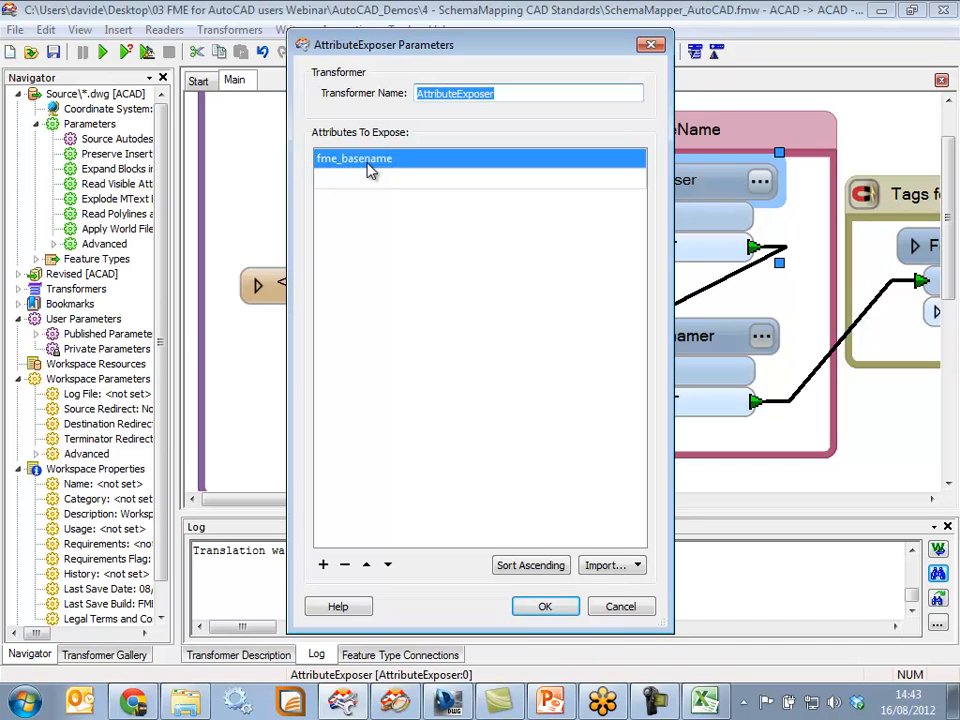
{"action": "left_click", "coordinate": [620, 606]}
{"action": "left_click", "coordinate": [761, 336]}
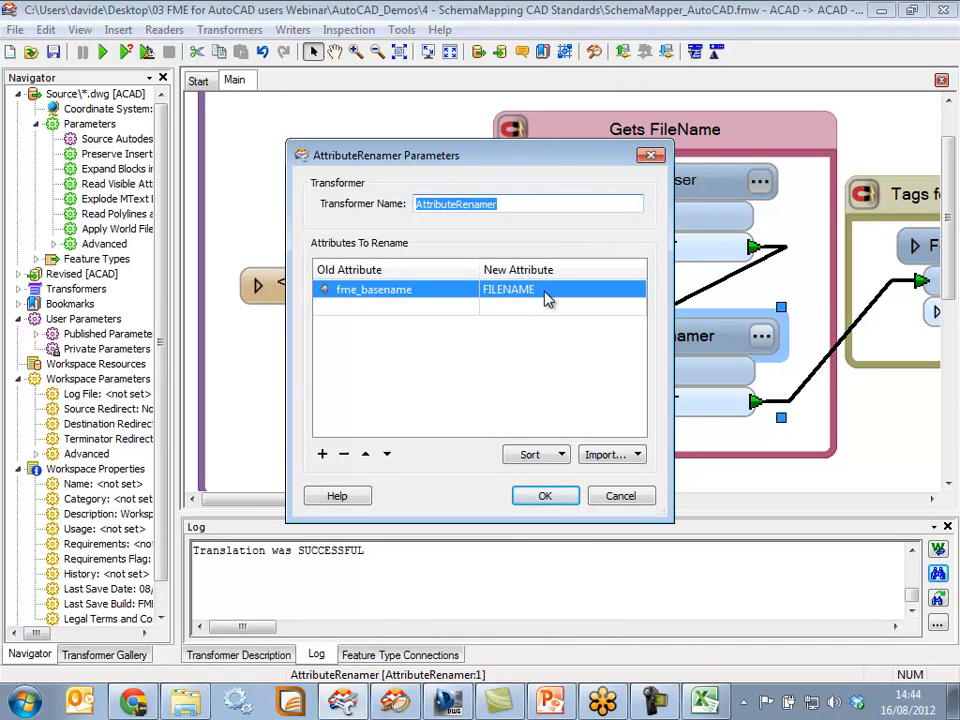
{"action": "left_click", "coordinate": [545, 496]}
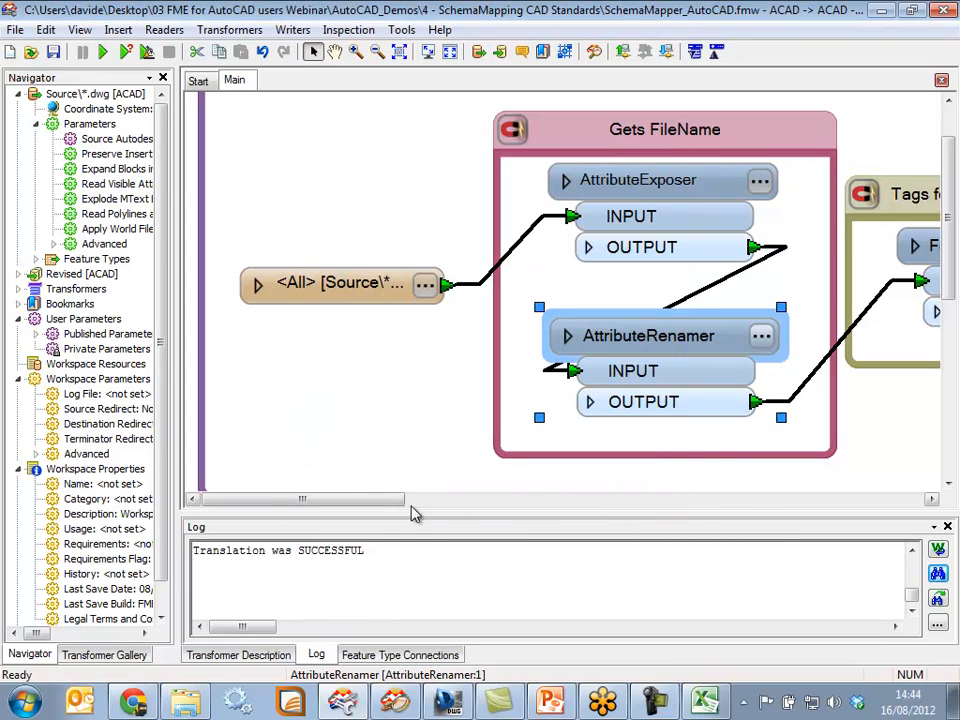
Check the destination attribute of the FeatureTypeExtractor in the Tags features with LayerName bookmark
{"action": "left_click_drag", "start_coordinate": [398, 508], "coordinate": [514, 527]}
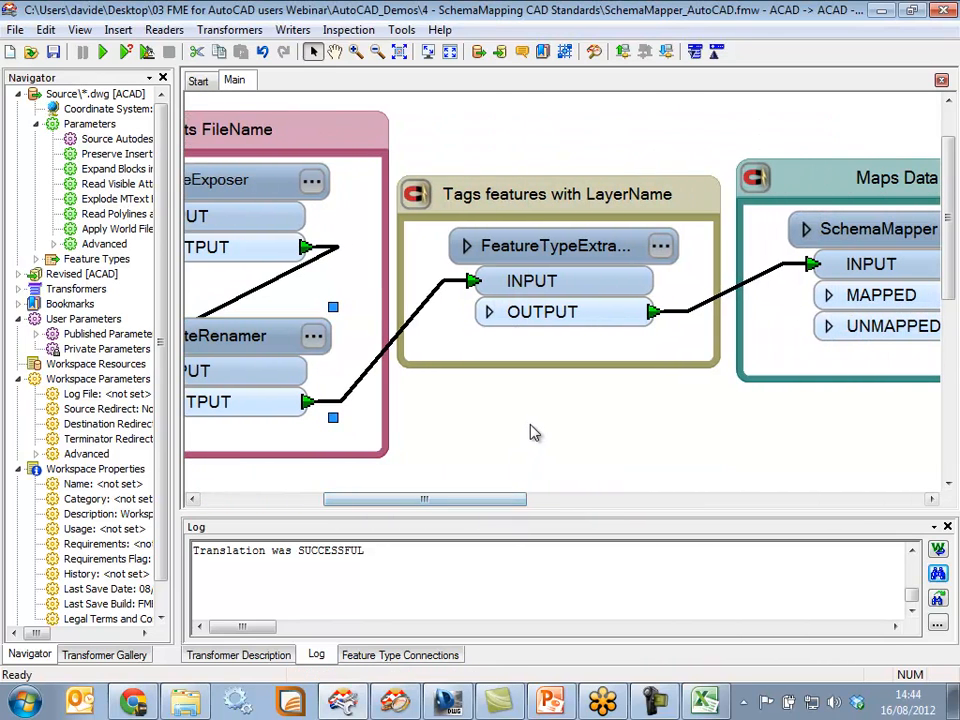
{"action": "left_click", "coordinate": [658, 246]}
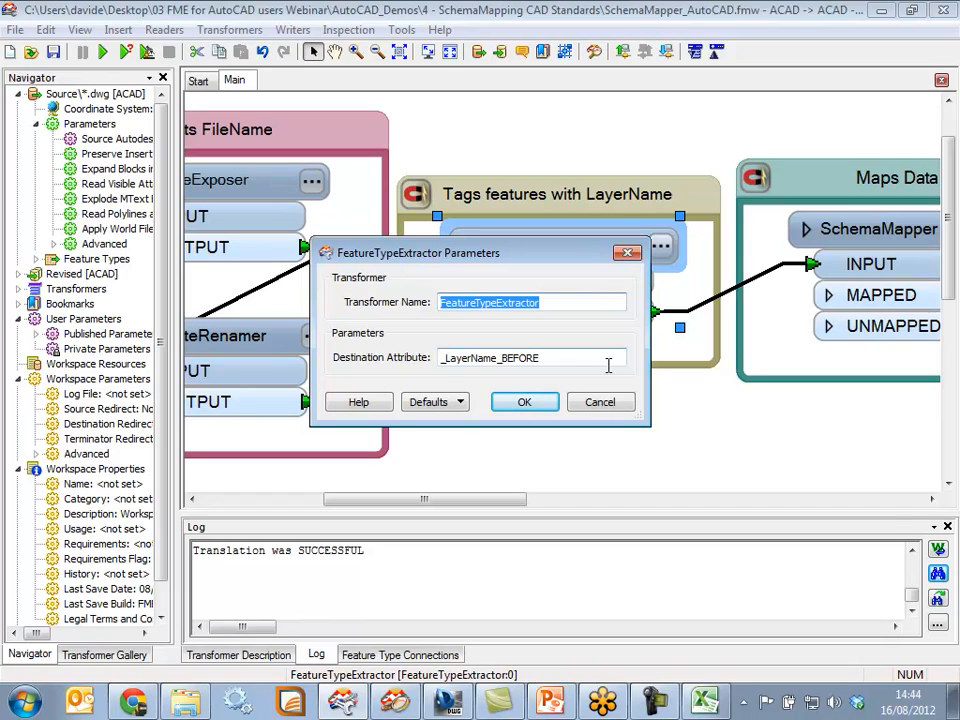
{"action": "double_click", "coordinate": [576, 358]}
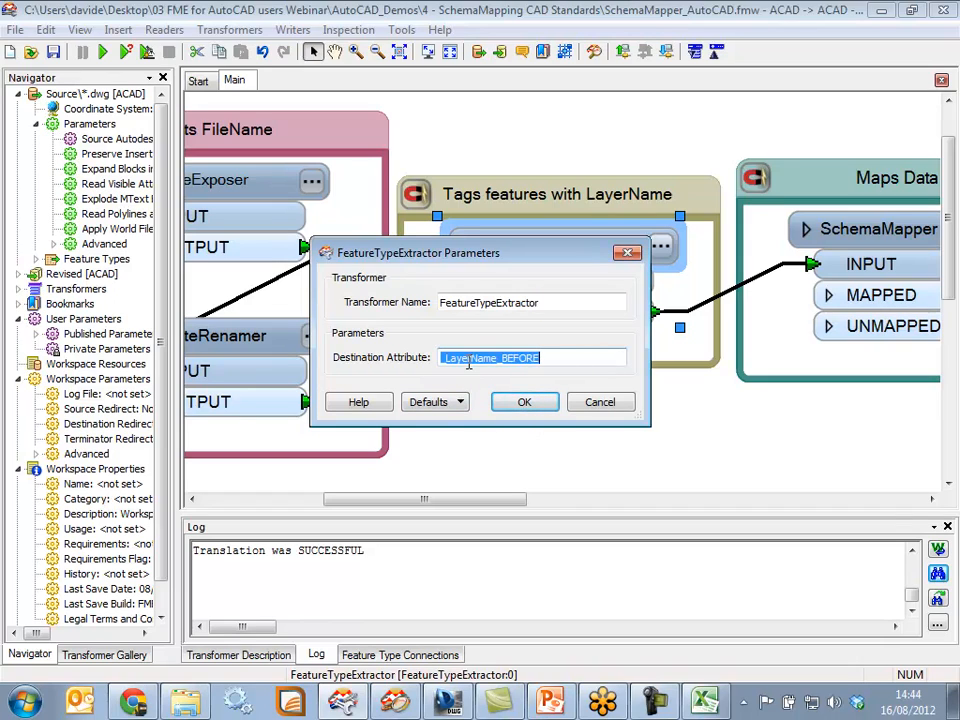
{"action": "left_click", "coordinate": [527, 402]}
Open the SchemaMapper parameters in the Maps Data bookmark and look through the reader formats available for the mapping table
{"action": "left_click_drag", "start_coordinate": [508, 500], "coordinate": [598, 506]}
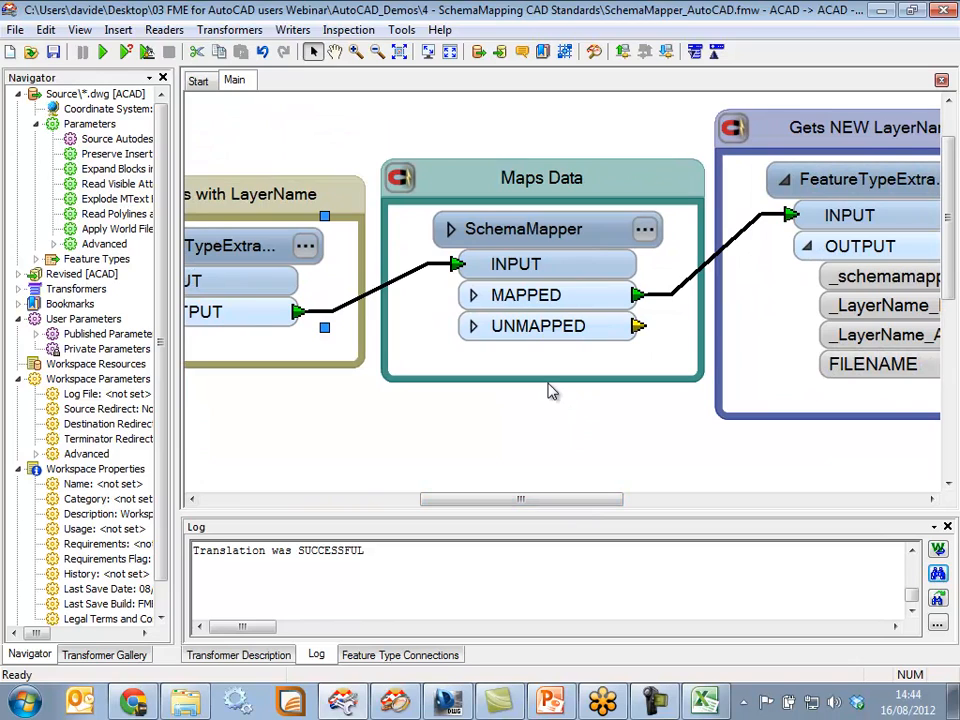
{"action": "left_click", "coordinate": [644, 229]}
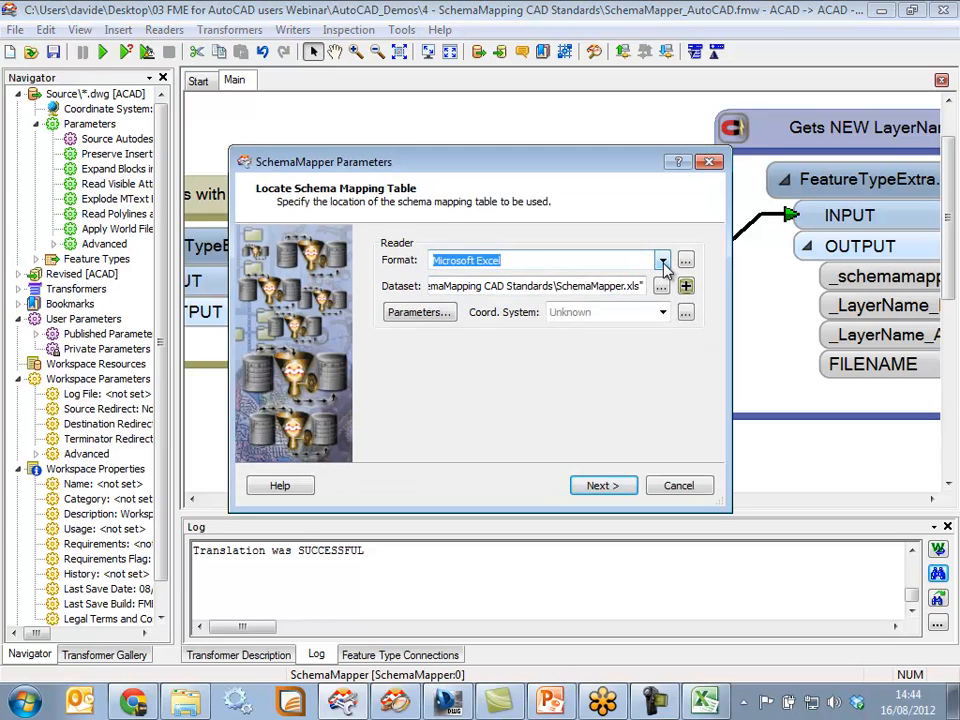
{"action": "left_click", "coordinate": [686, 260]}
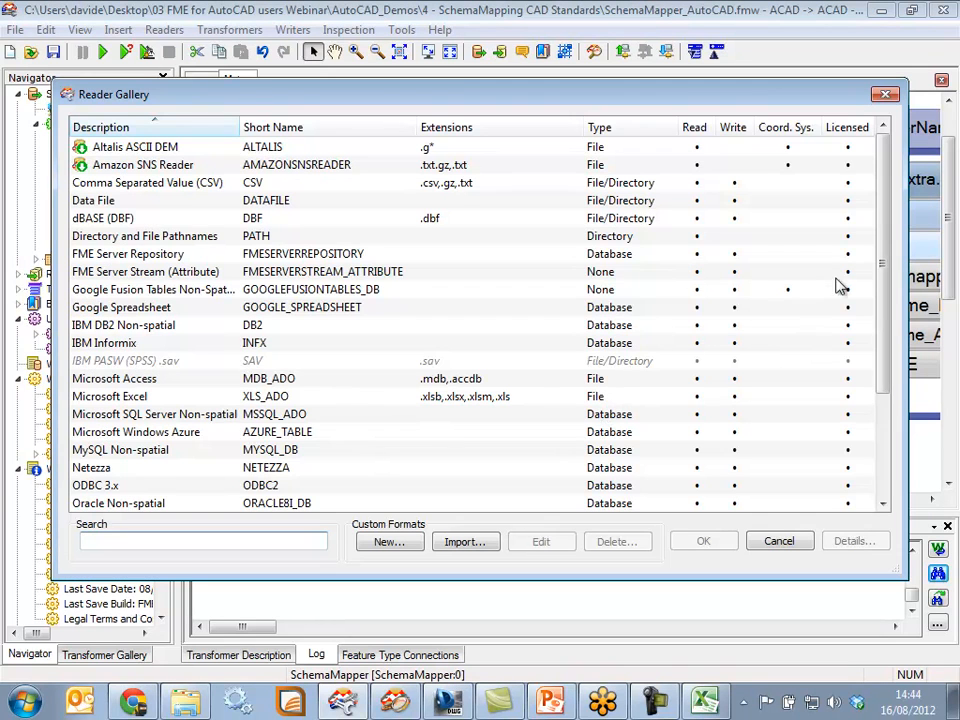
{"action": "mouse_move", "coordinate": [883, 208]}
{"action": "left_mouse_down"}
{"action": "mouse_move", "coordinate": [884, 345]}
{"action": "mouse_move", "coordinate": [885, 205]}
{"action": "left_mouse_up"}
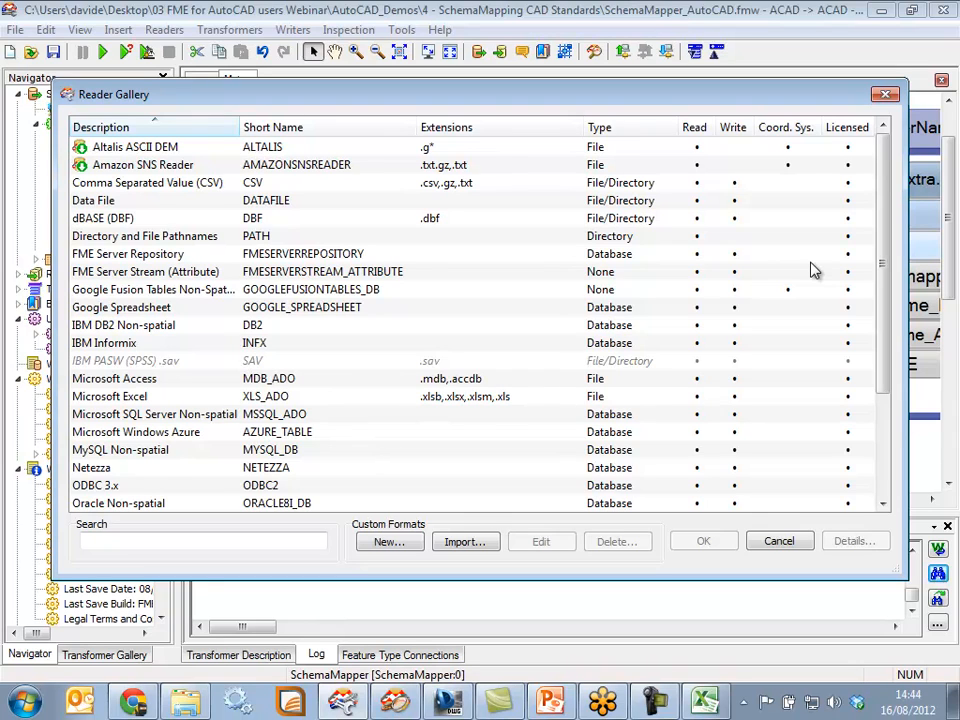
{"action": "left_click", "coordinate": [787, 546]}
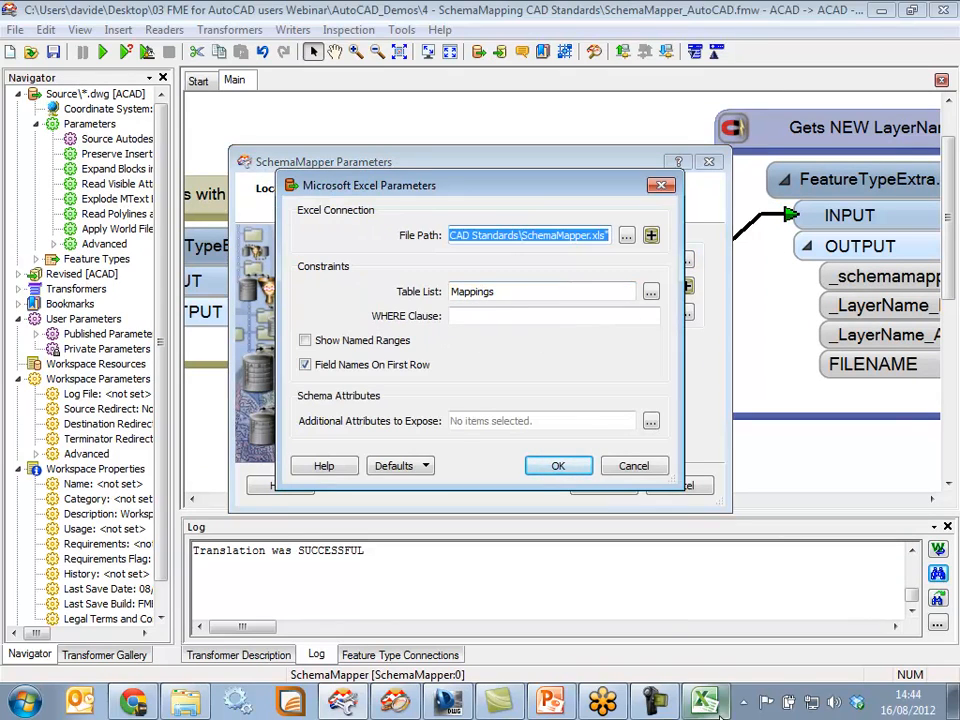
Compare the SchemaMapper's Excel reader parameters with the Mappings sheet in SchemaMapper.xls, and close them without changes
{"action": "key", "text": "alt+Tab"}
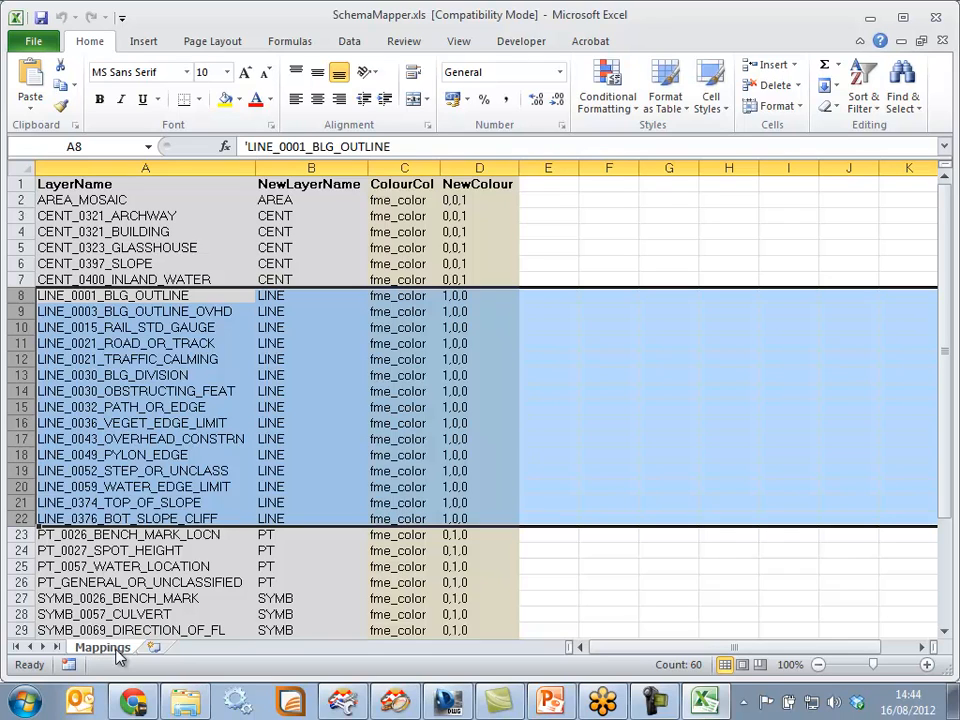
{"action": "left_click", "coordinate": [870, 17]}
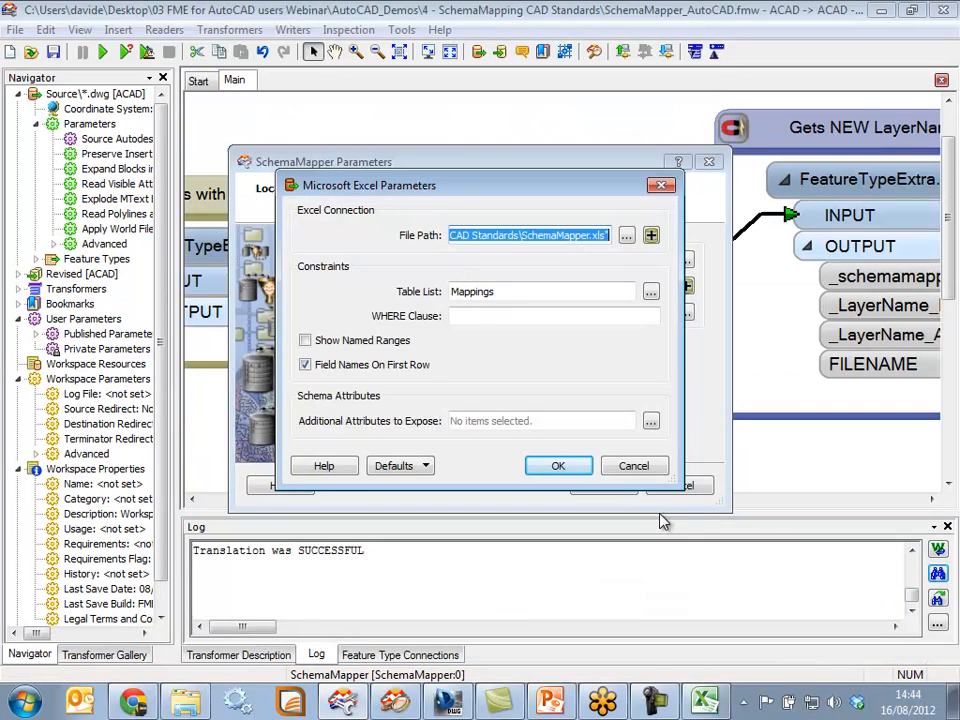
{"action": "left_click", "coordinate": [632, 470]}
Advance to the SchemaMapper actions and inspect the Map Feature Types action with its schema mapping table
{"action": "left_click", "coordinate": [614, 487]}
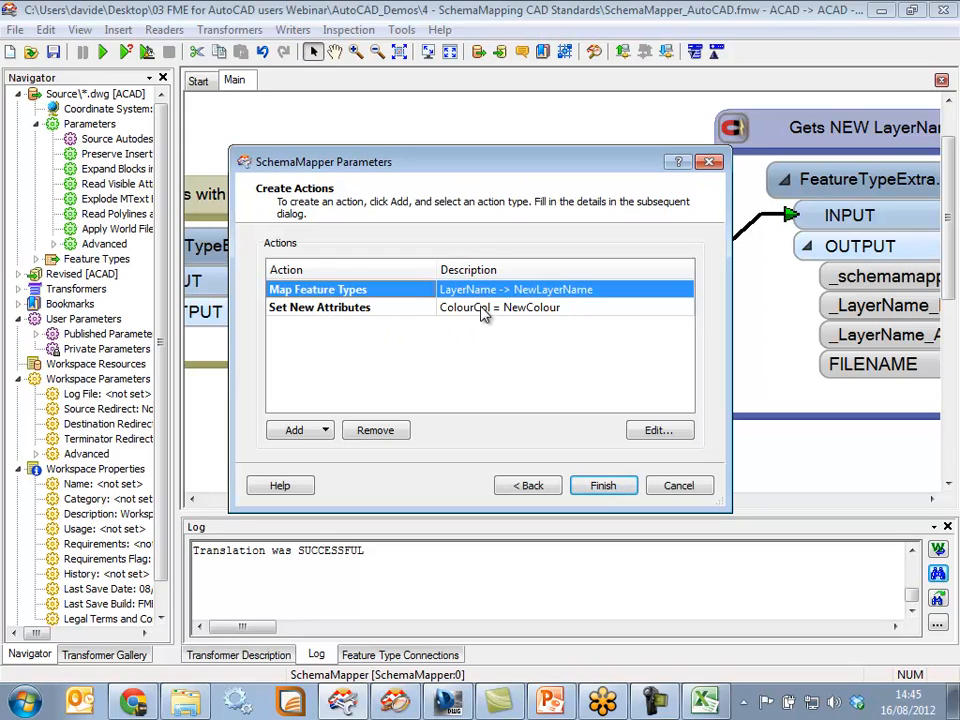
{"action": "left_click", "coordinate": [674, 440]}
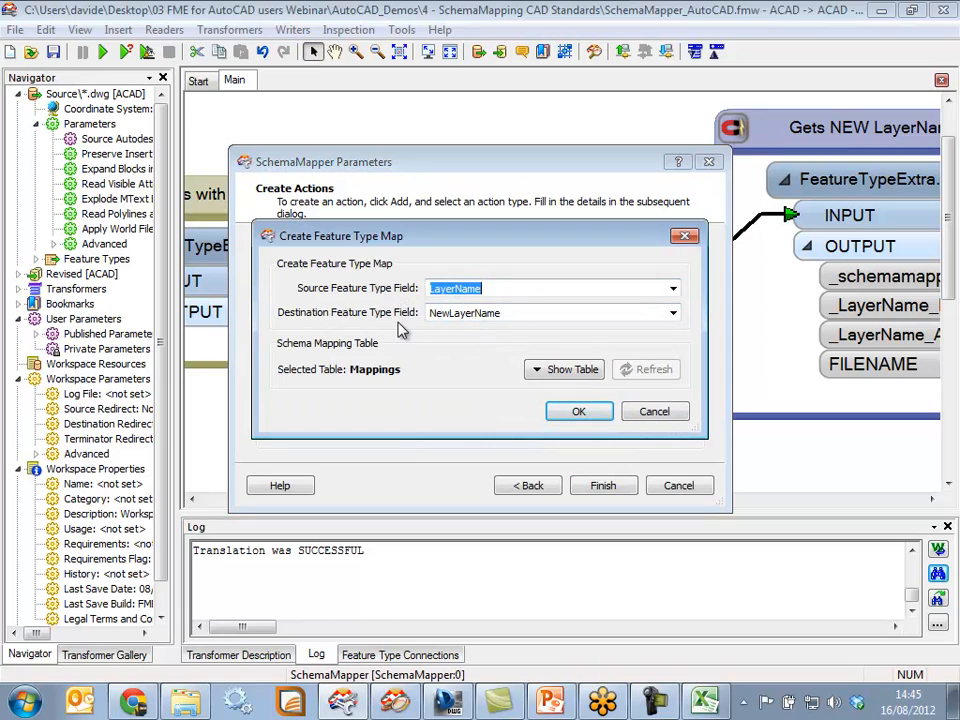
{"action": "left_click", "coordinate": [561, 378]}
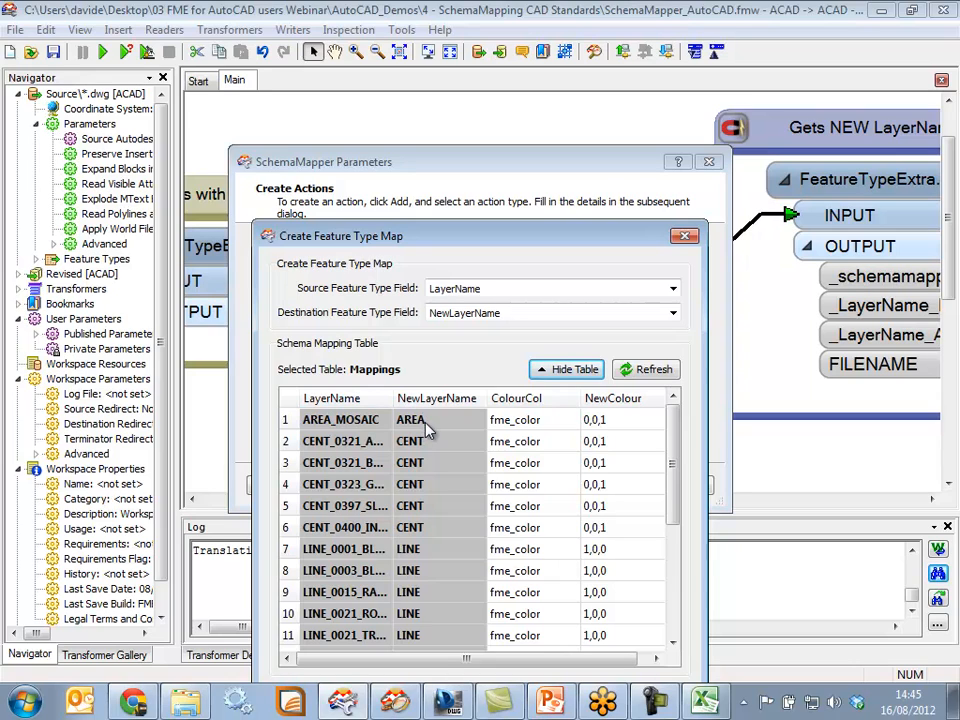
{"action": "left_click", "coordinate": [684, 236]}
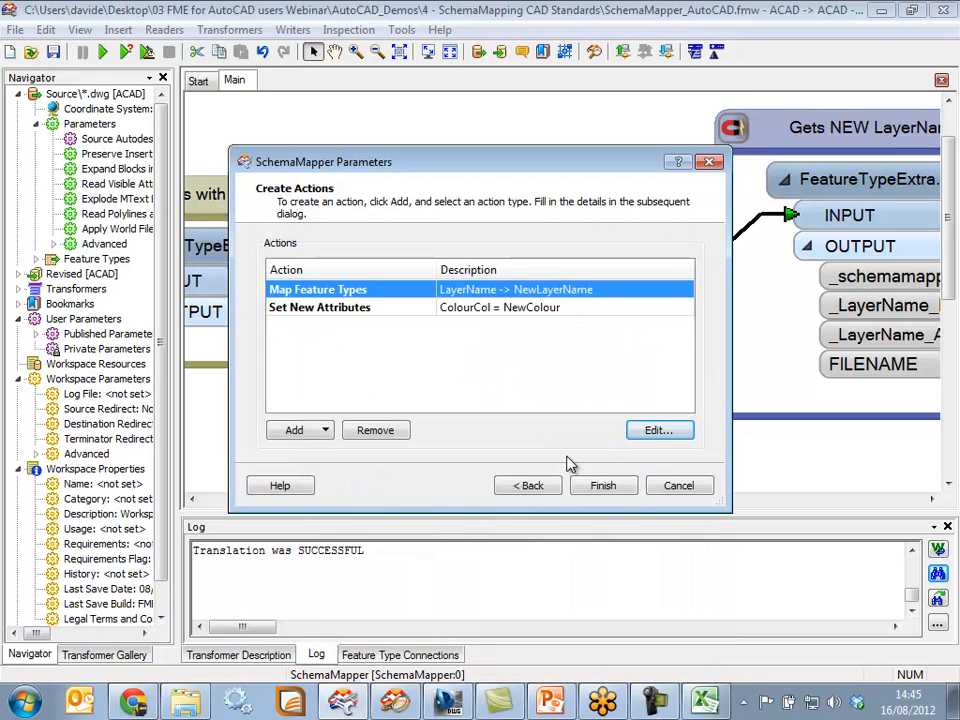
Inspect the SchemaMapper's Set New Attributes action with its ColourCol and NewColour fields, and finish the parameters without changes
{"action": "left_click", "coordinate": [470, 307]}
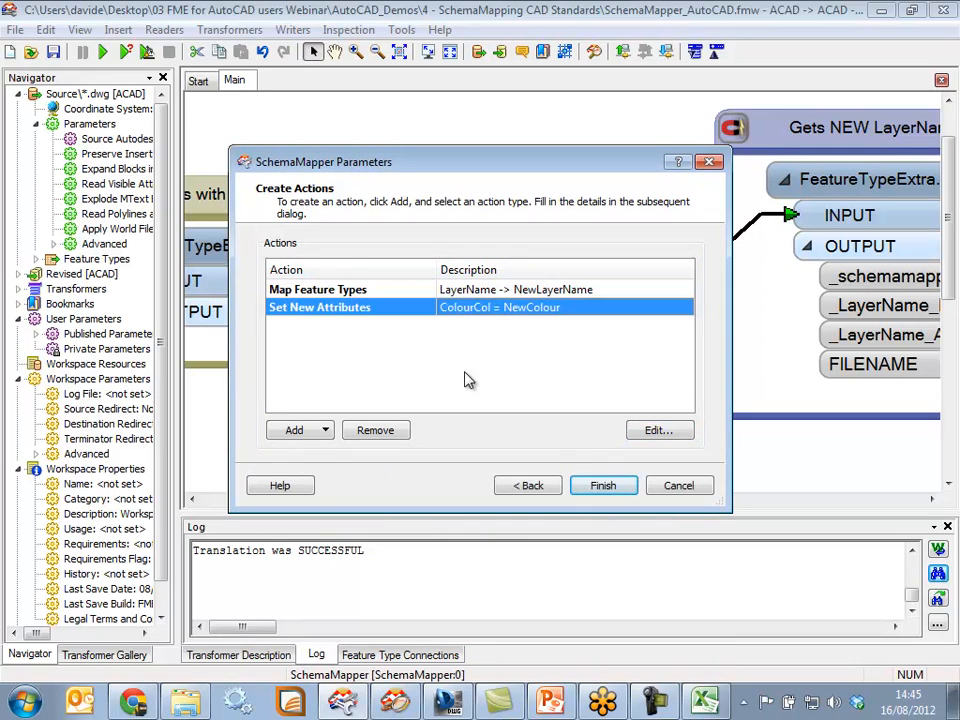
{"action": "left_click", "coordinate": [659, 430]}
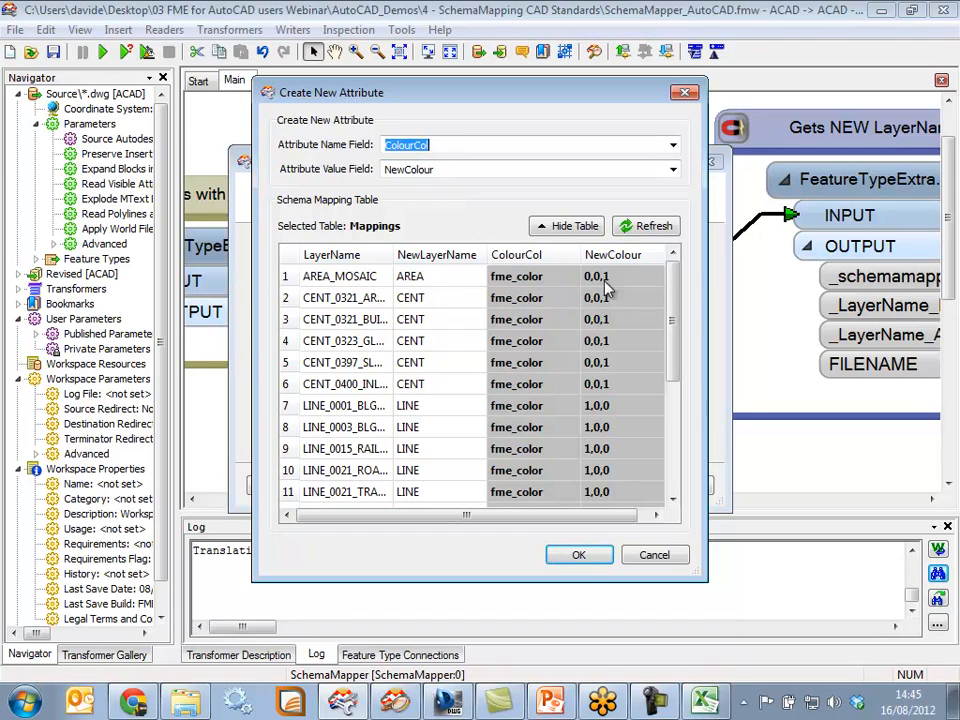
{"action": "left_click", "coordinate": [579, 555]}
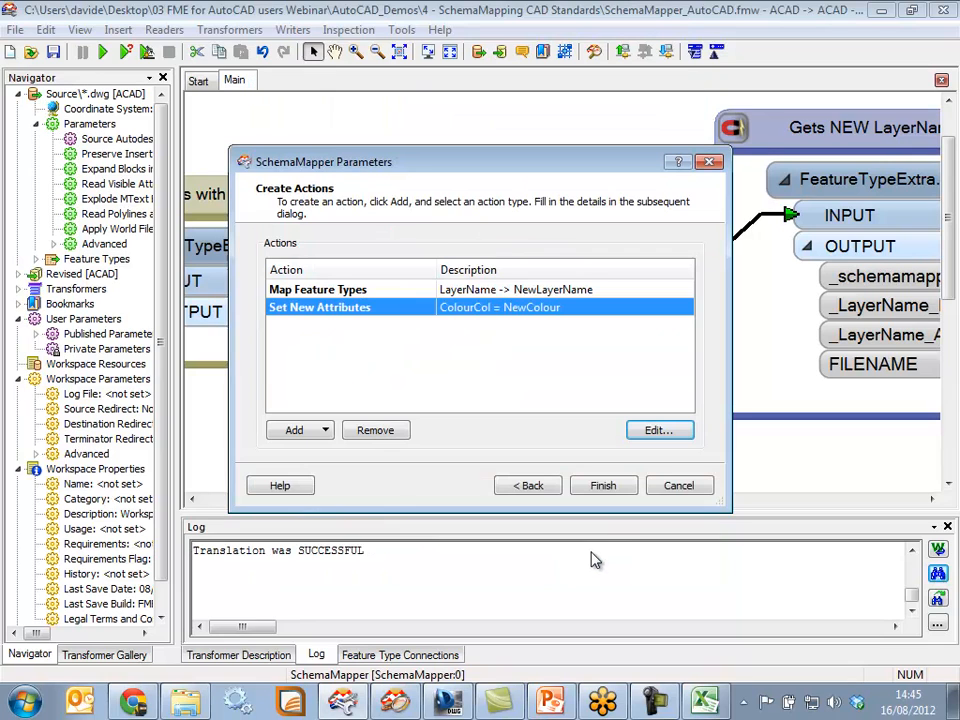
{"action": "left_click", "coordinate": [605, 493]}
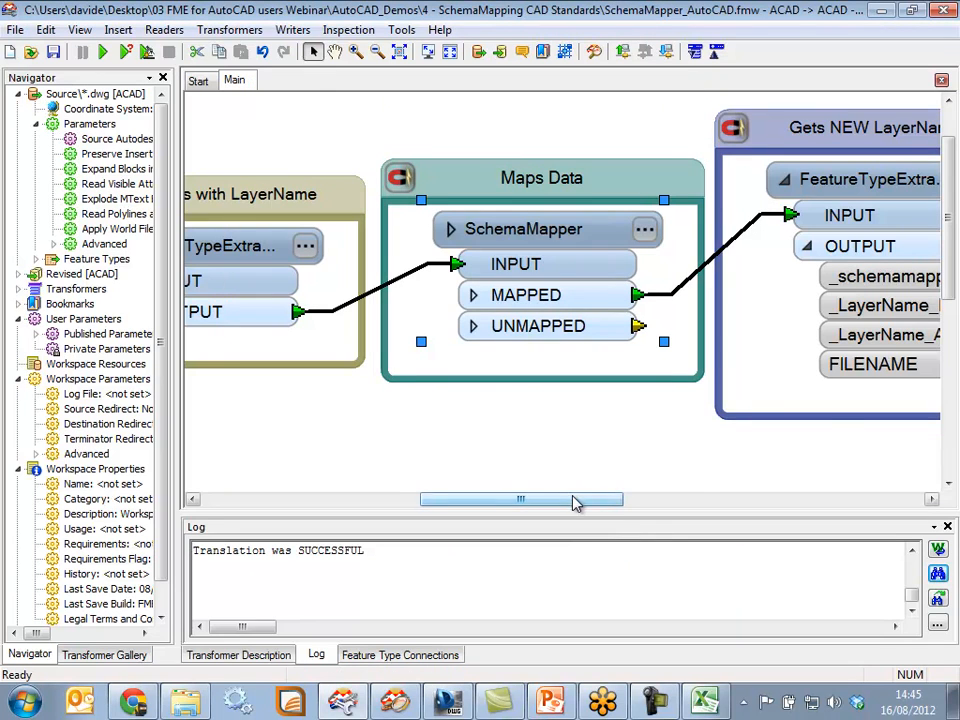
Check the destination attribute of the FeatureTypeExtractor in the Gets NEW LayerName bookmark
{"action": "left_click_drag", "start_coordinate": [574, 501], "coordinate": [656, 513]}
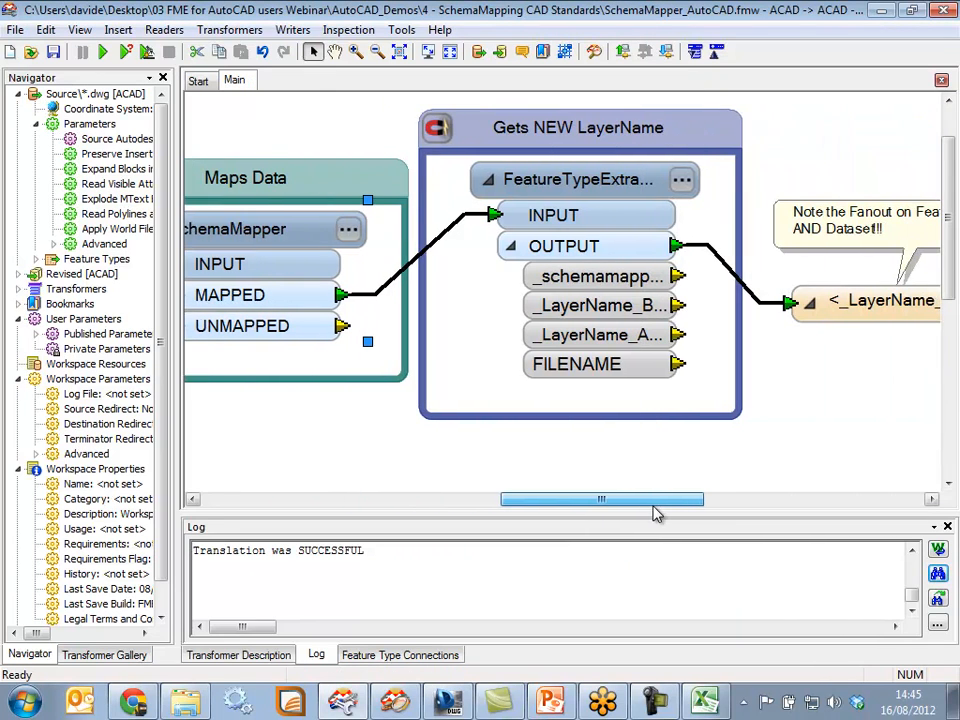
{"action": "left_click", "coordinate": [577, 196]}
{"action": "left_click", "coordinate": [681, 180]}
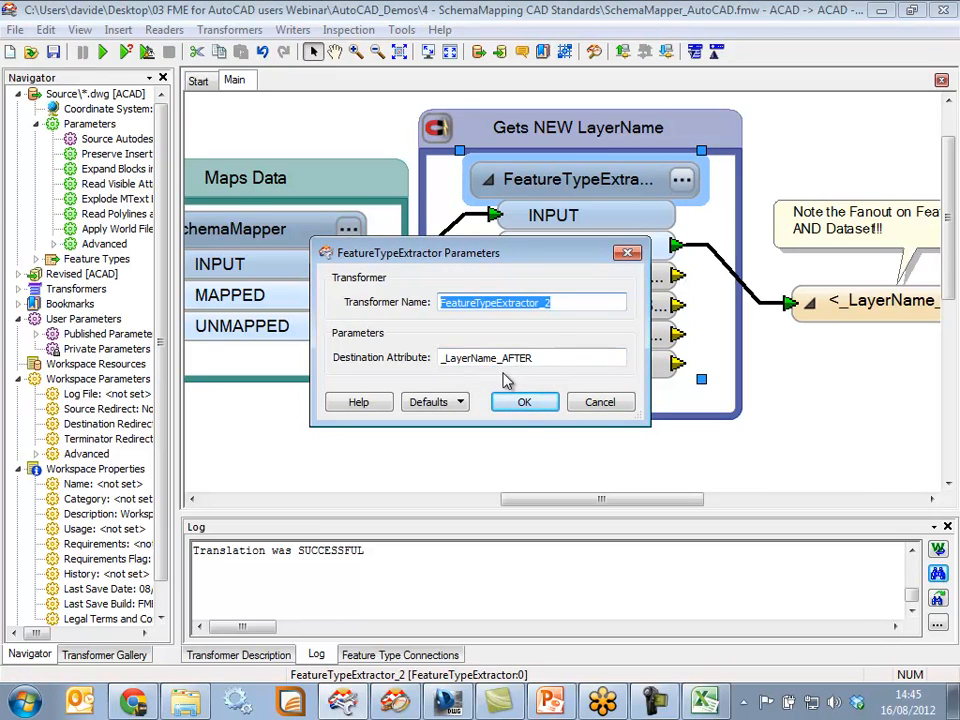
{"action": "left_click", "coordinate": [521, 403]}
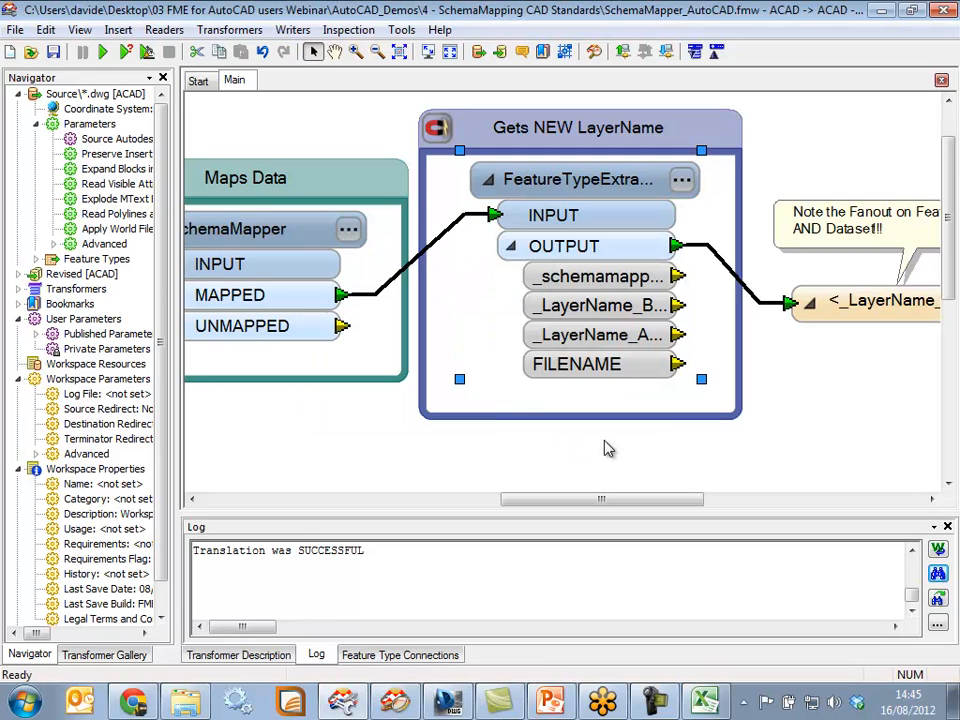
Check the fanout attribute in the properties of the AutoCAD writer feature type at the end of the workflow
{"action": "left_click_drag", "start_coordinate": [614, 508], "coordinate": [674, 510]}
{"action": "left_click", "coordinate": [762, 310]}
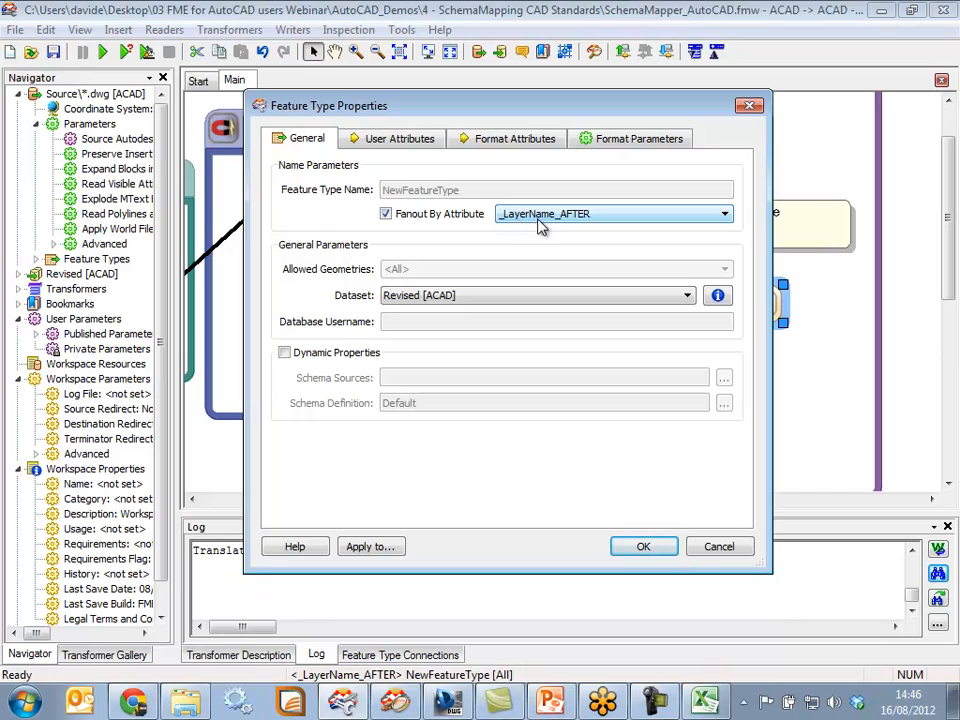
{"action": "left_click", "coordinate": [643, 547]}
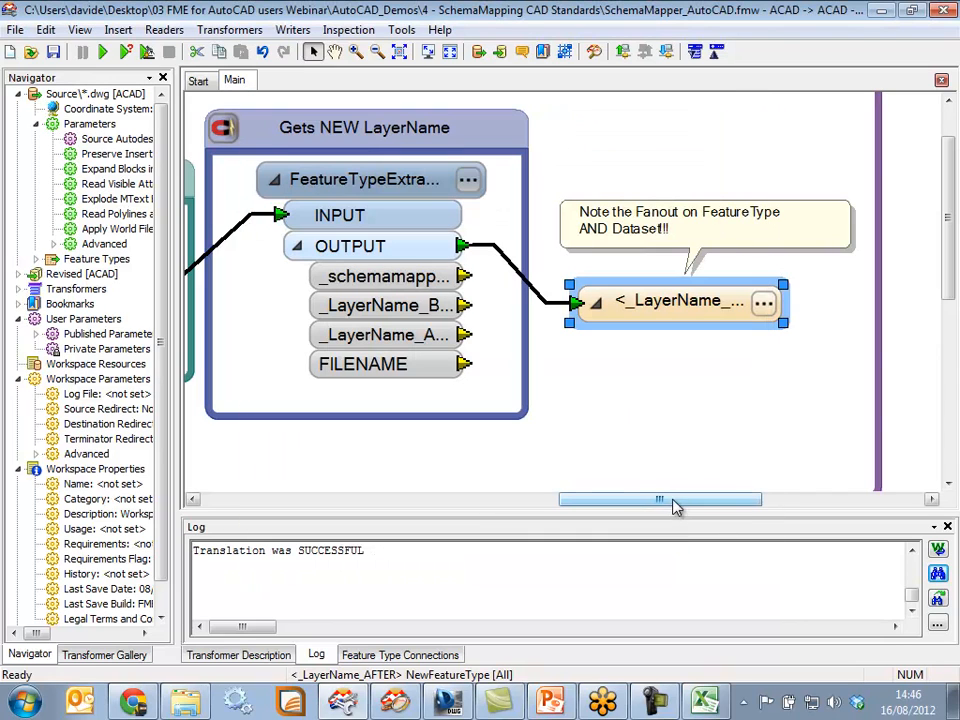
Review the Revised writer's advanced Fanout Dataset parameters, including directory, prefix, attribute and suffix, keeping them unchanged
{"action": "left_click_drag", "start_coordinate": [178, 265], "coordinate": [370, 272]}
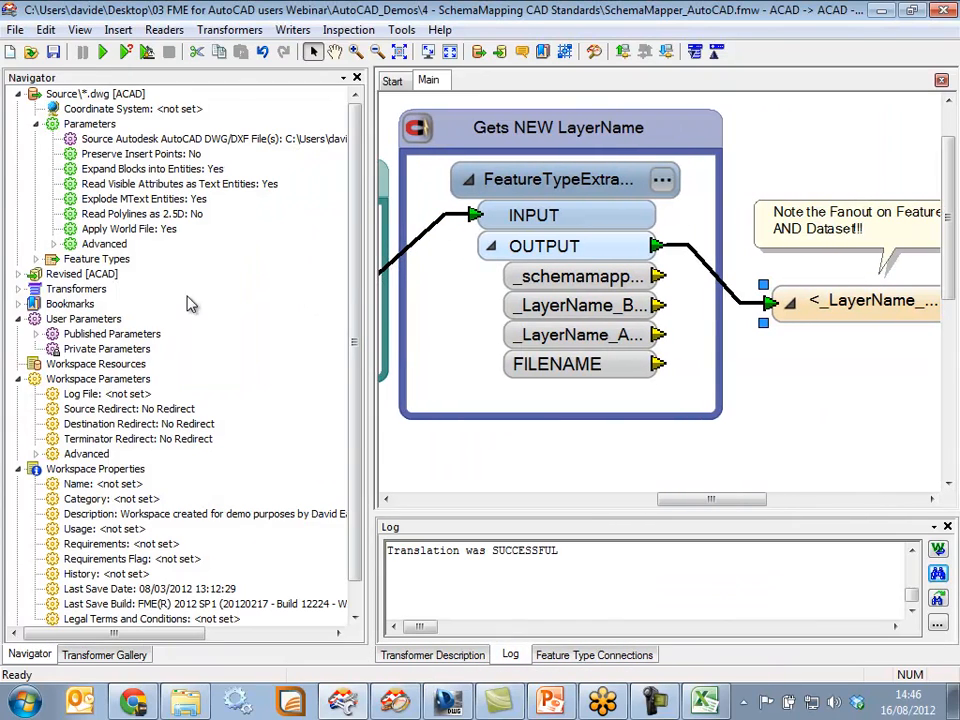
{"action": "left_click", "coordinate": [18, 273]}
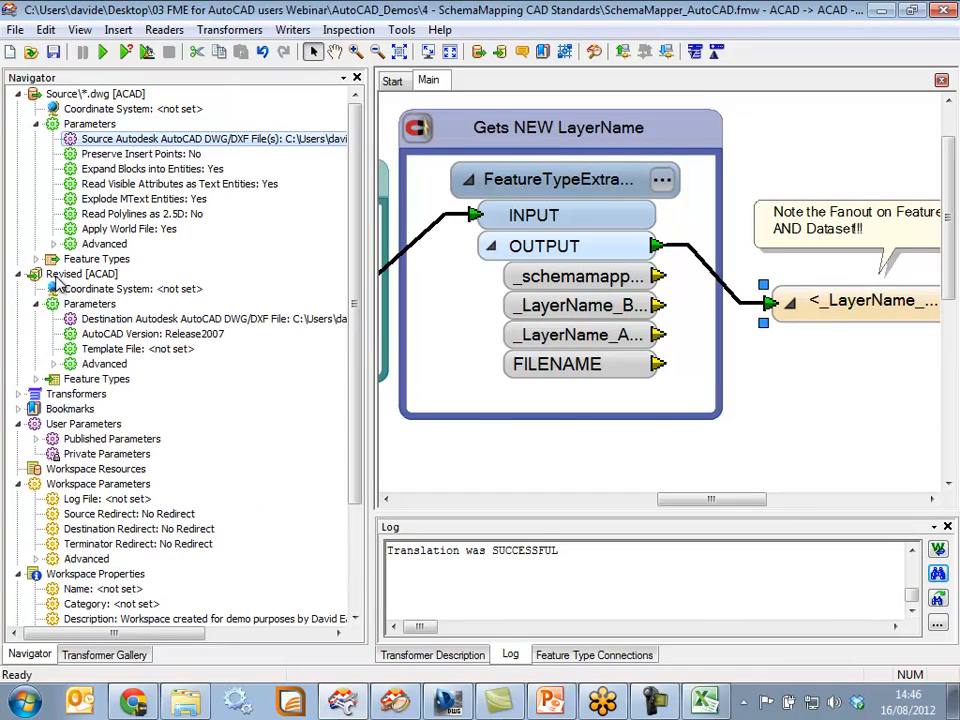
{"action": "left_click", "coordinate": [53, 364]}
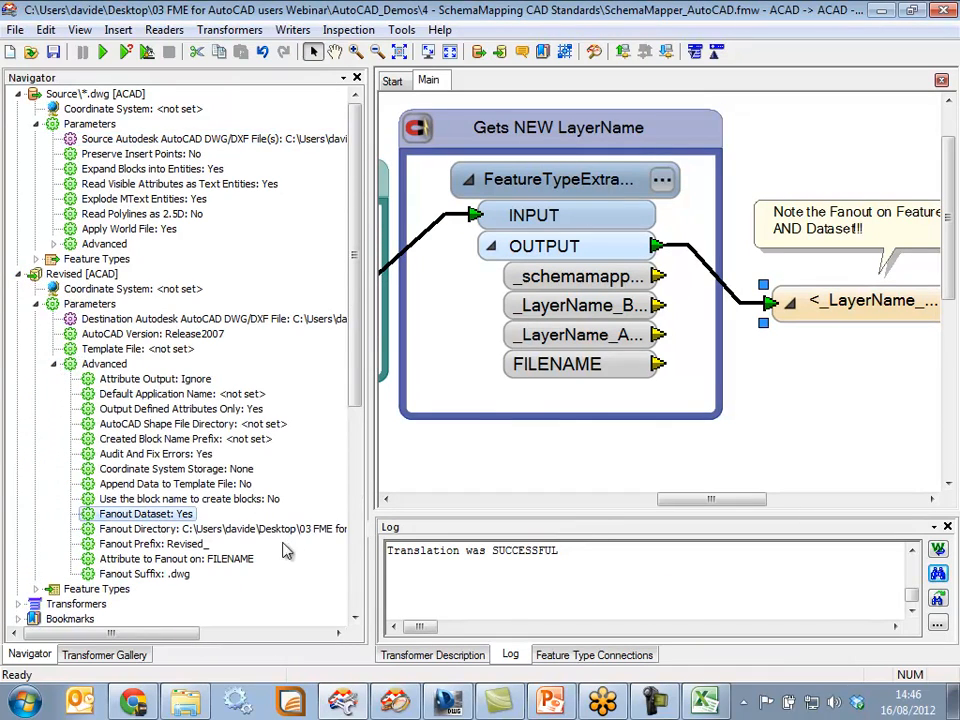
{"action": "double_click", "coordinate": [153, 514]}
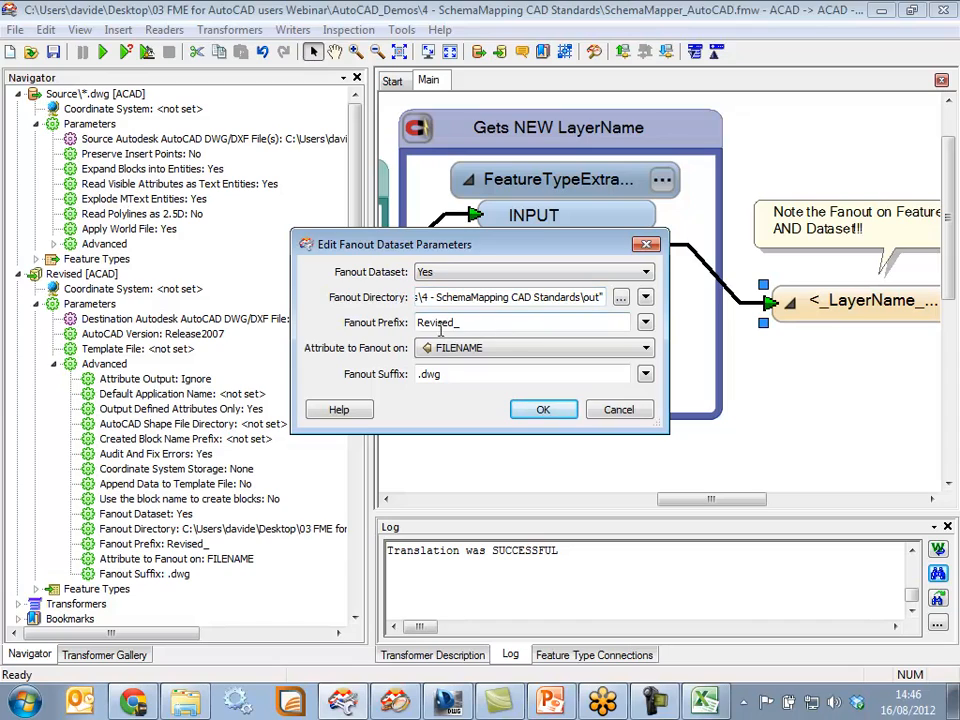
{"action": "double_click", "coordinate": [471, 326]}
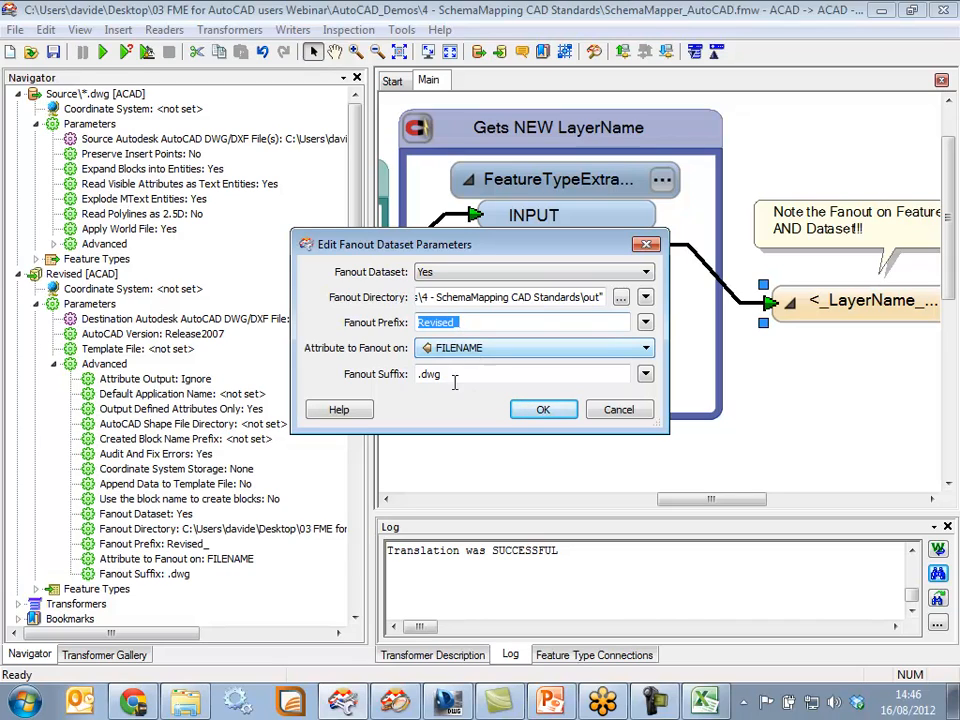
{"action": "left_click", "coordinate": [542, 409]}
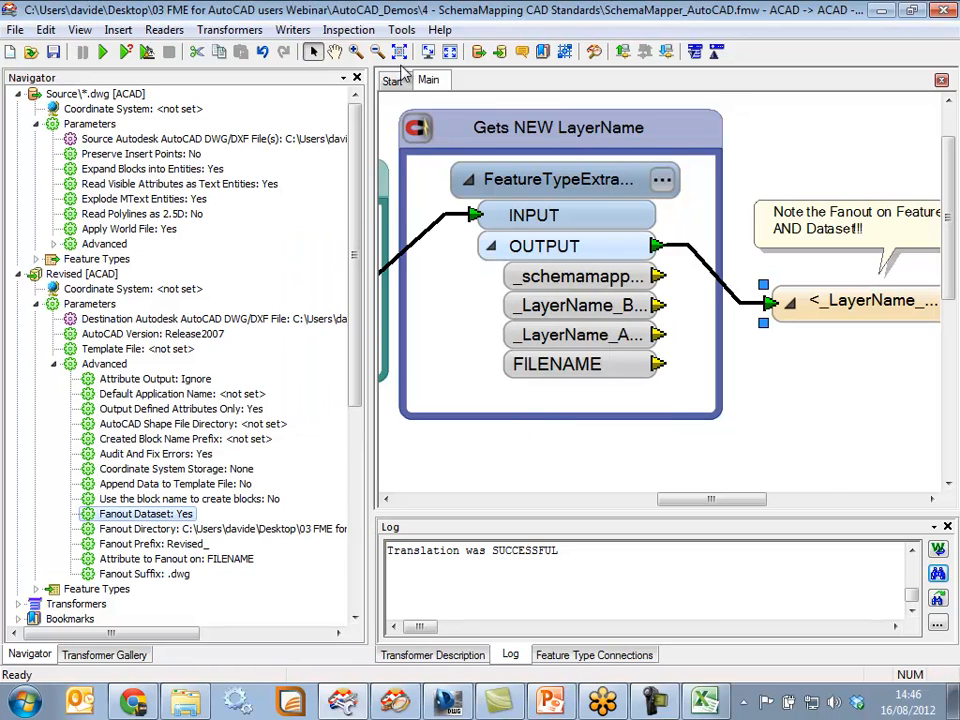
Run the whole SchemaMapper workspace with prompted parameters, keeping the Source\*.dwg input and the out\Revised.dwg destination
{"action": "left_click", "coordinate": [428, 51]}
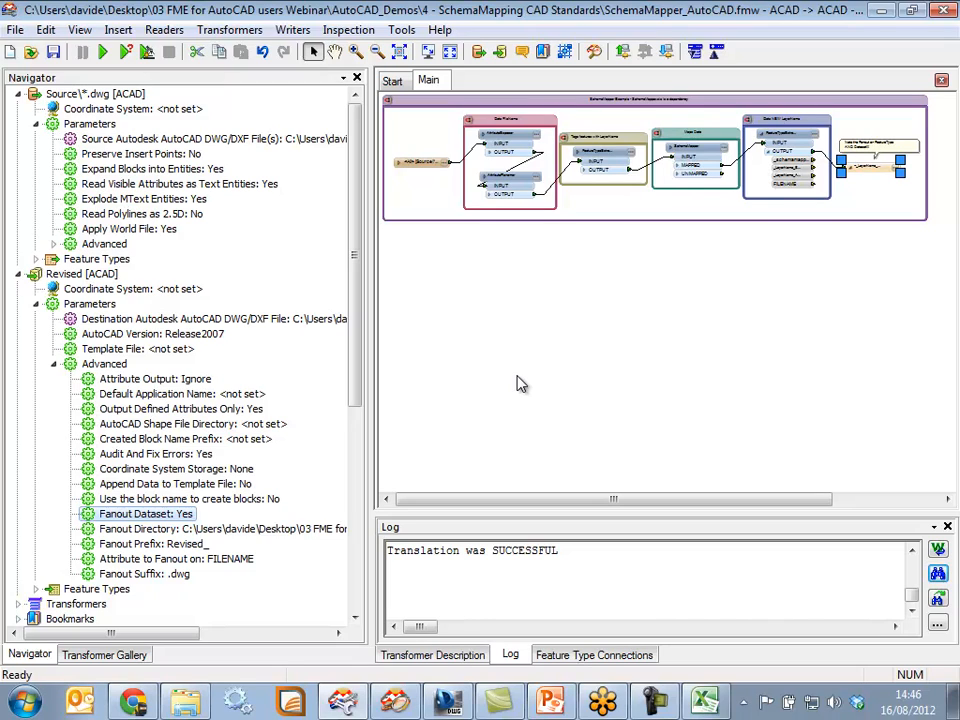
{"action": "left_click", "coordinate": [123, 51]}
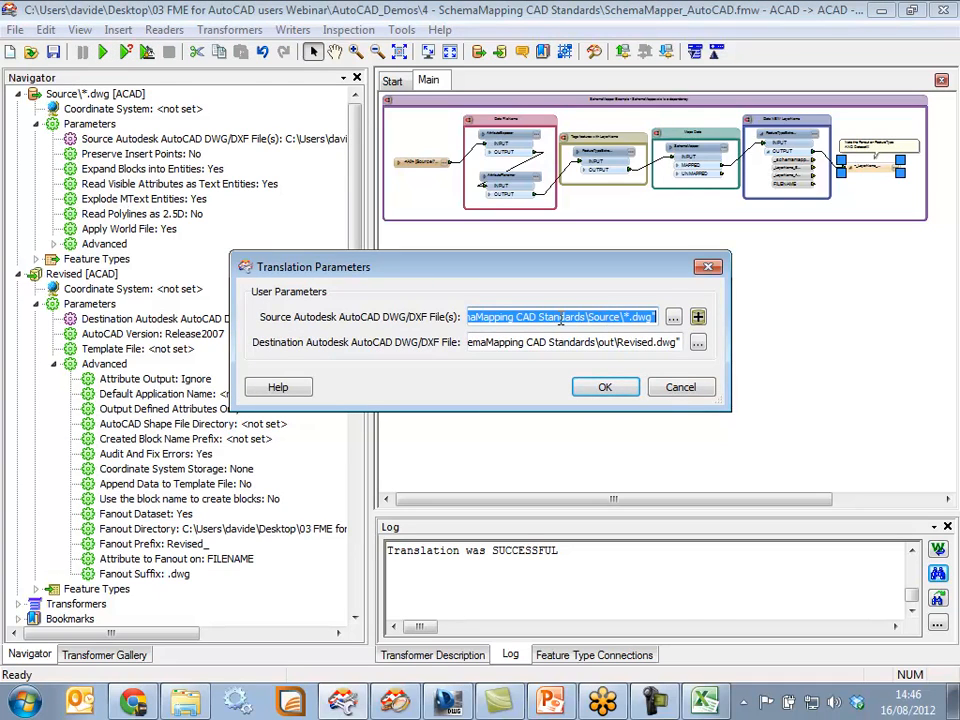
{"action": "left_click", "coordinate": [598, 343]}
{"action": "key", "text": "Home"}
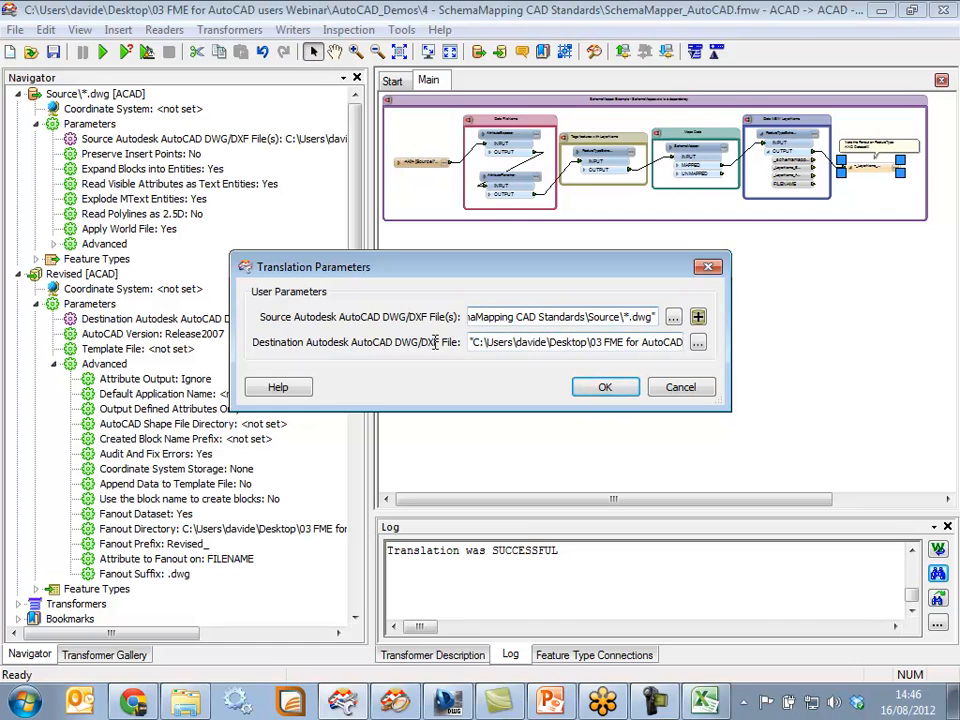
{"action": "left_click", "coordinate": [605, 388]}
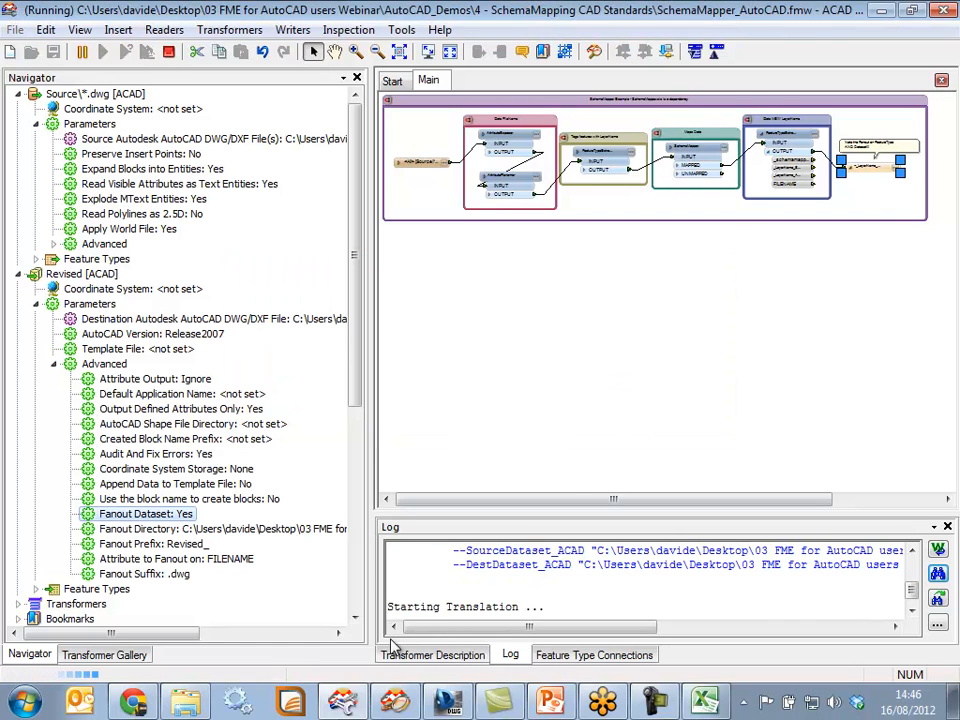
Switch to Windows Explorer and compare the drawings in the Source folder with those written to the out folder
{"action": "left_click", "coordinate": [185, 700]}
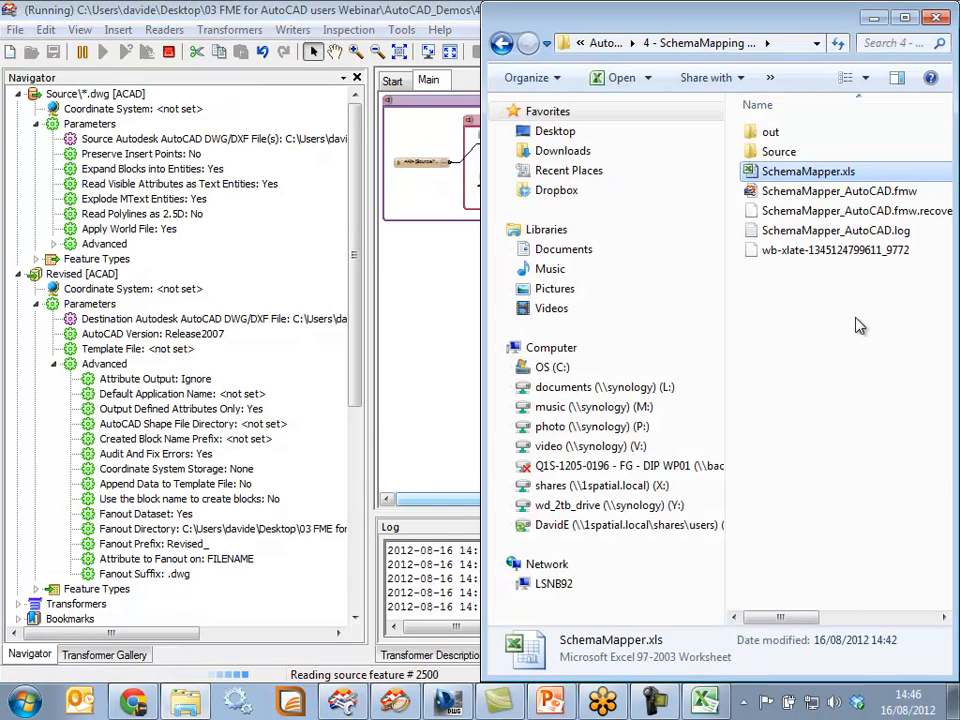
{"action": "left_click", "coordinate": [776, 153]}
{"action": "double_click", "coordinate": [778, 154]}
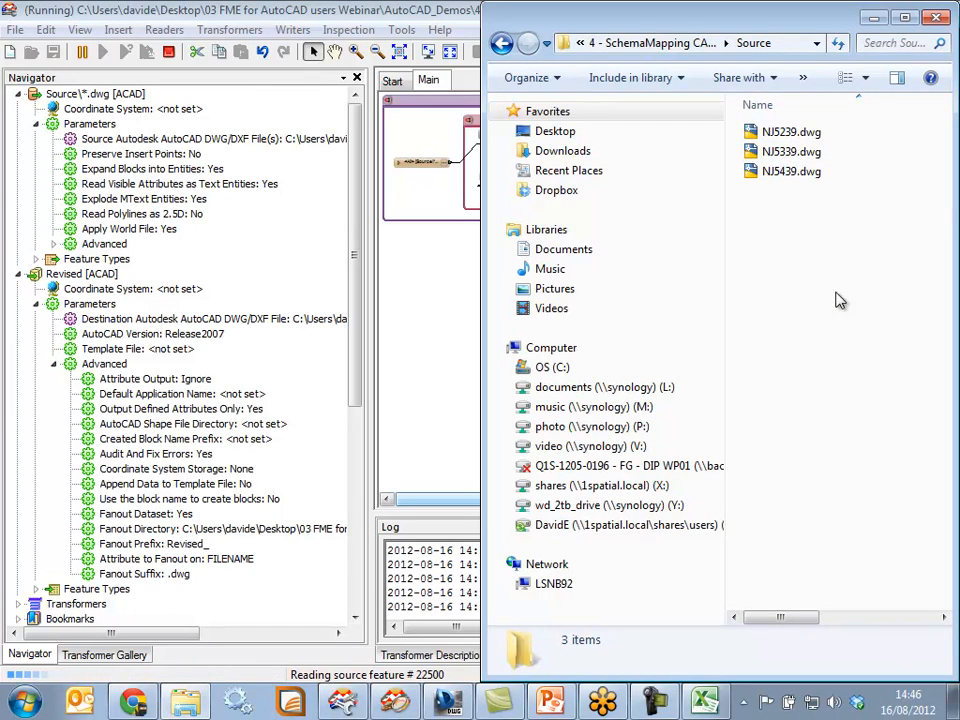
{"action": "left_click", "coordinate": [683, 46]}
{"action": "double_click", "coordinate": [772, 132]}
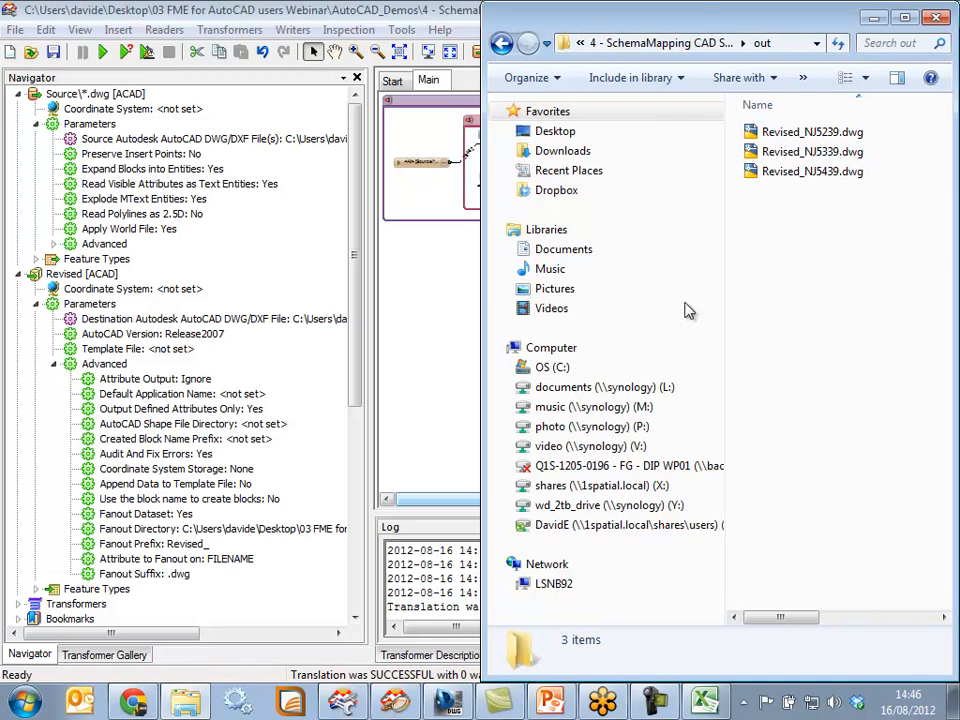
{"action": "left_click", "coordinate": [435, 388]}
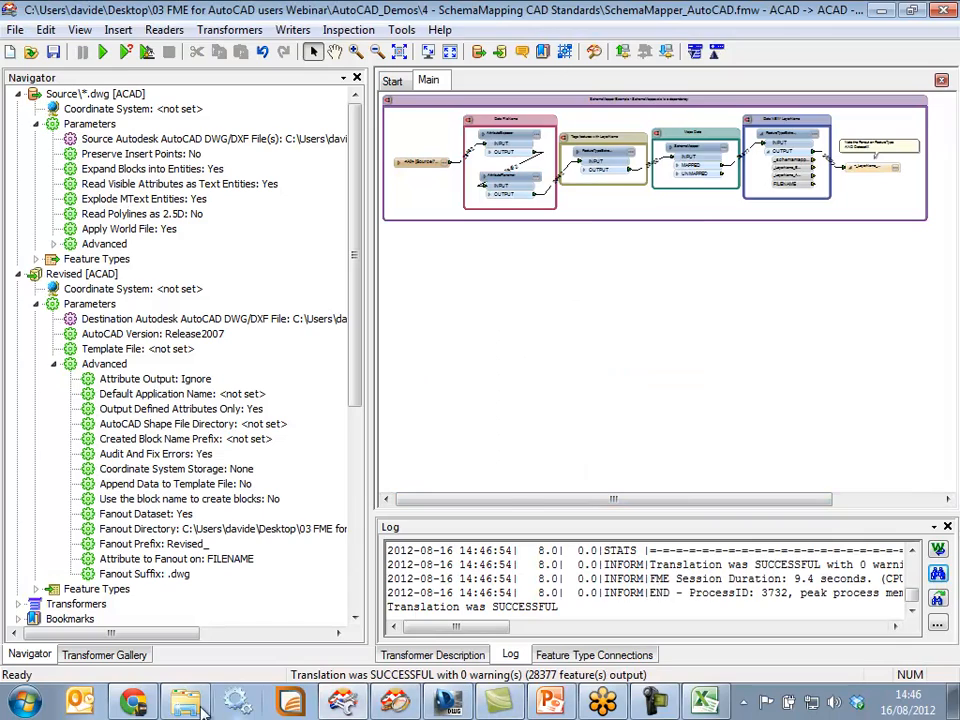
{"action": "key", "text": "alt+Tab"}
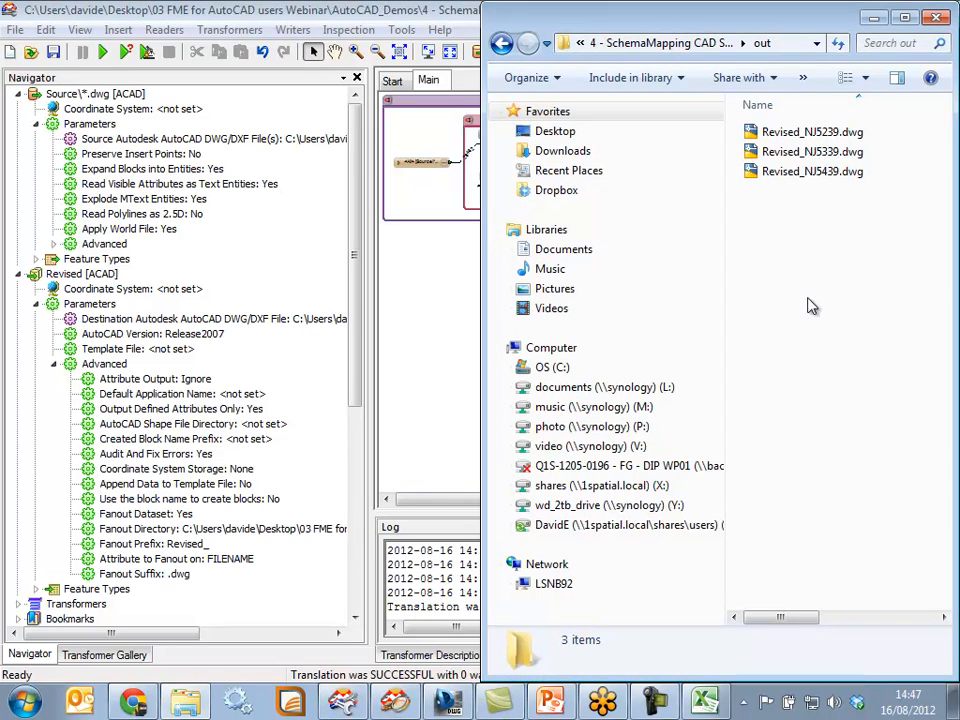
Switch to FME Universal Viewer and review the full layer list of the original NJ5339 drawing
{"action": "double_click", "coordinate": [812, 151]}
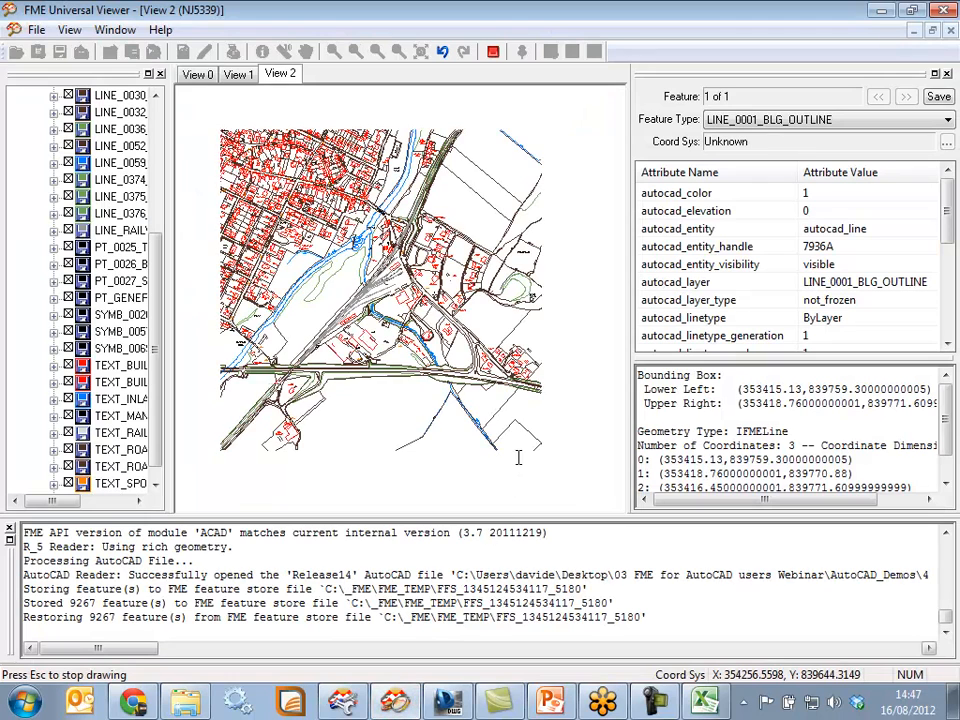
{"action": "mouse_move", "coordinate": [156, 289]}
{"action": "left_mouse_down"}
{"action": "mouse_move", "coordinate": [157, 147]}
{"action": "mouse_move", "coordinate": [352, 185]}
{"action": "left_mouse_up"}
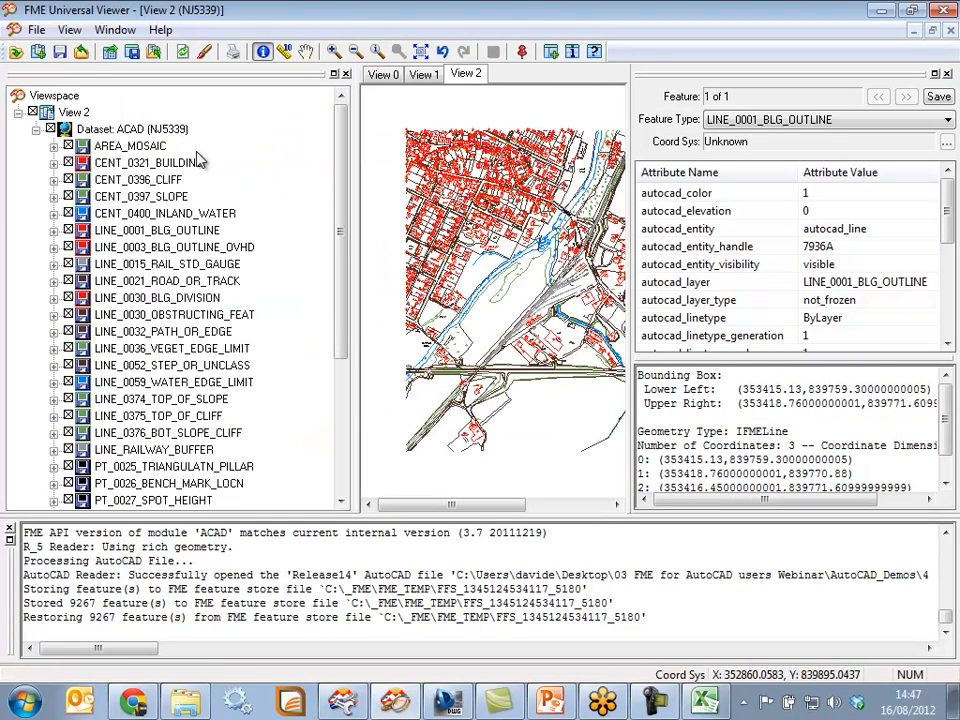
{"action": "left_click", "coordinate": [881, 10]}
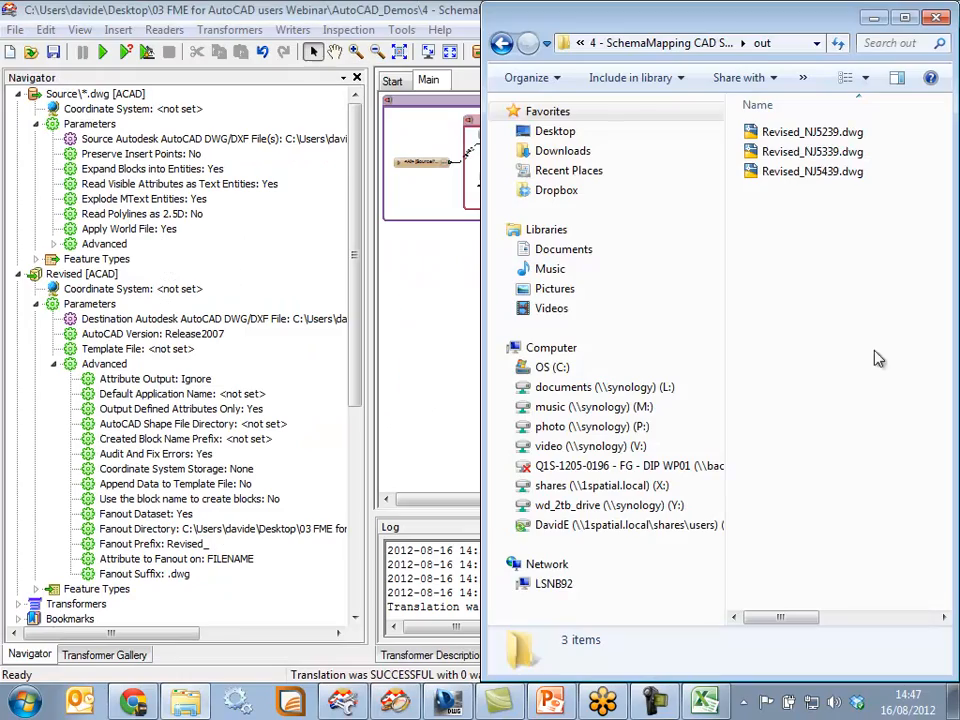
Add Revised_NJ5339.dwg from the out folder to the viewer's NJ5339 view as an Autodesk AutoCAD DWG/DXF dataset
{"action": "left_click", "coordinate": [826, 156]}
{"action": "left_click_drag", "start_coordinate": [827, 162], "coordinate": [385, 300]}
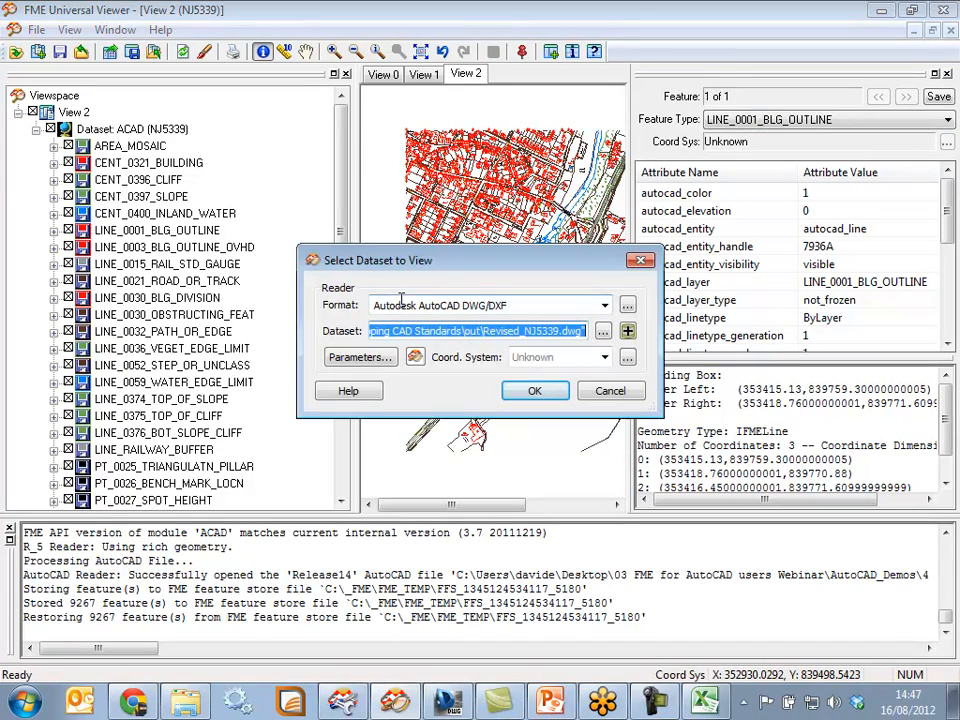
{"action": "left_click", "coordinate": [543, 391]}
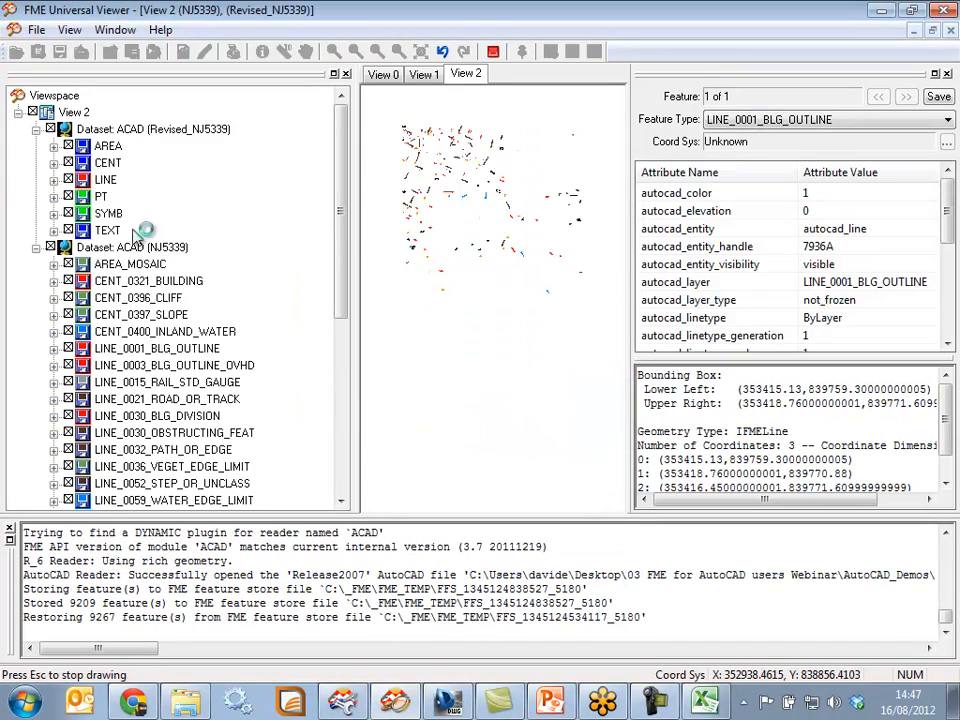
Hide the original NJ5339 dataset and examine the recoloured streets and buildings of Revised_NJ5339 up close
{"action": "left_click", "coordinate": [51, 247]}
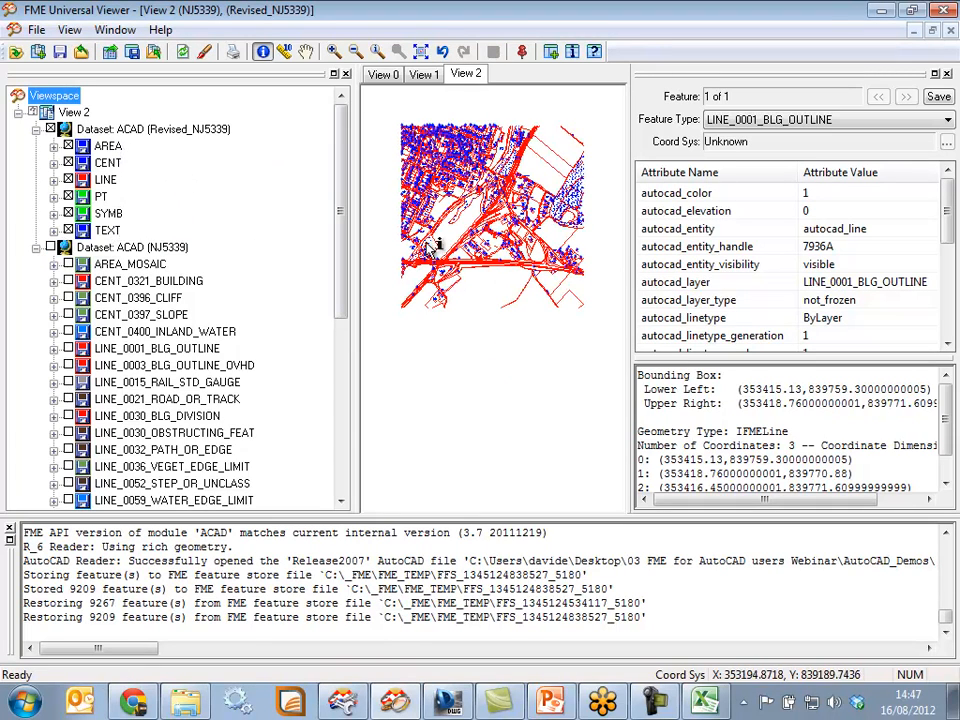
{"action": "left_click", "coordinate": [335, 51]}
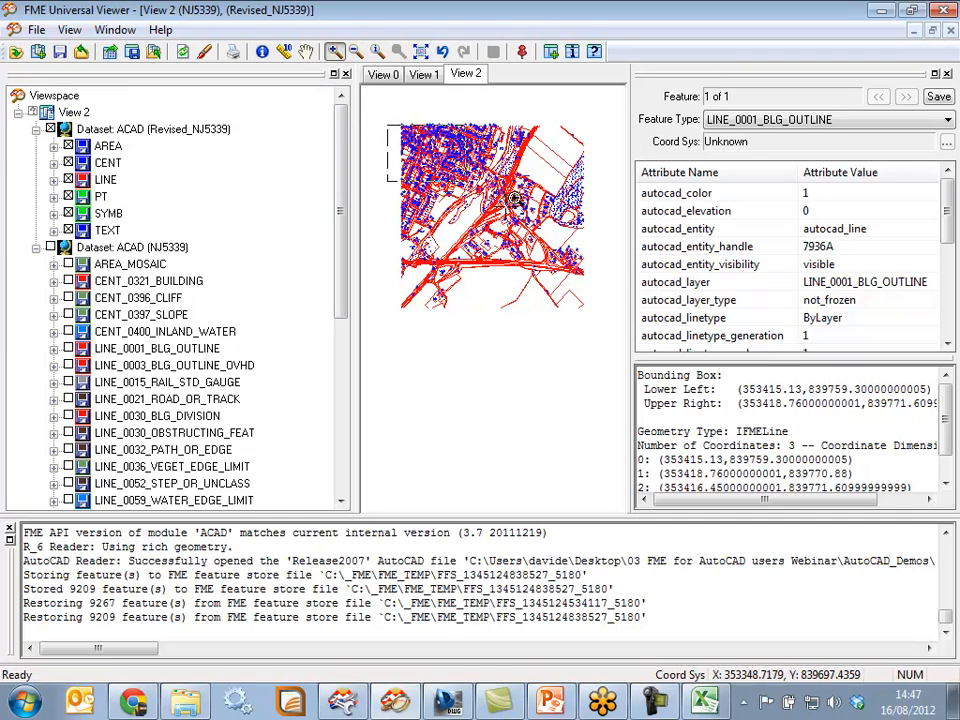
{"action": "left_click", "coordinate": [450, 205]}
{"action": "left_click", "coordinate": [487, 258]}
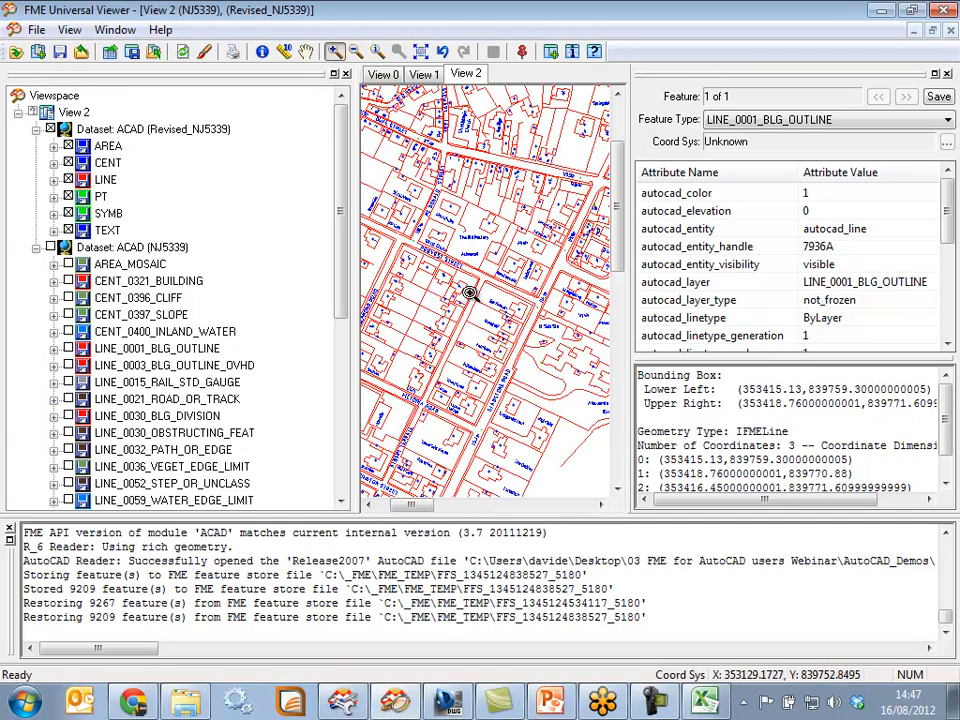
Compare the original and revised drawings by showing only NJ5339, and return to showing only Revised_NJ5339
{"action": "left_click", "coordinate": [50, 129]}
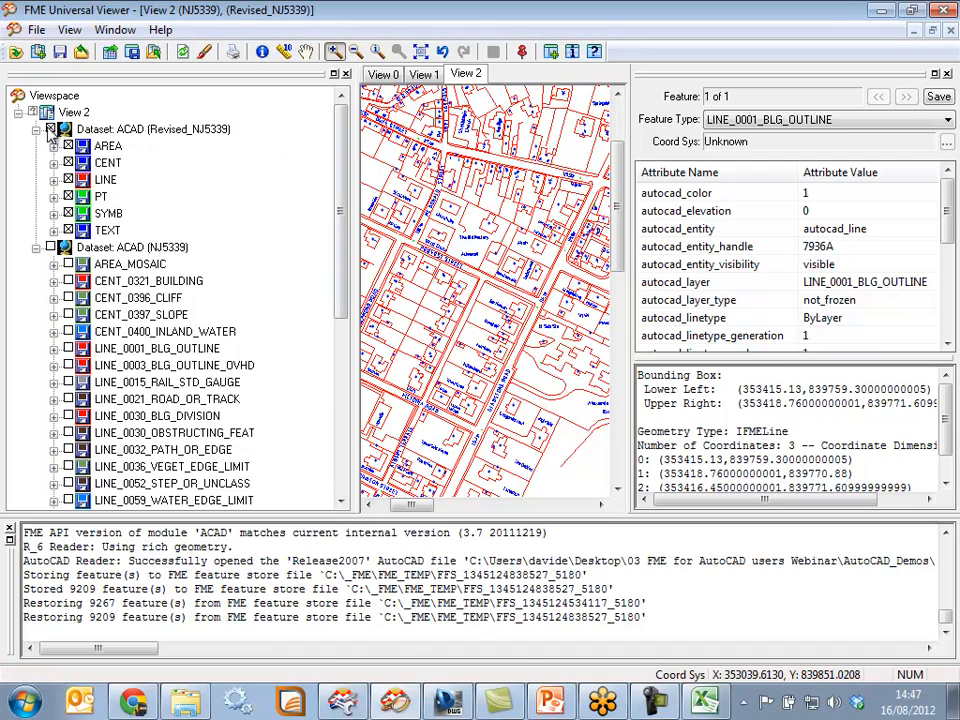
{"action": "left_click", "coordinate": [50, 247]}
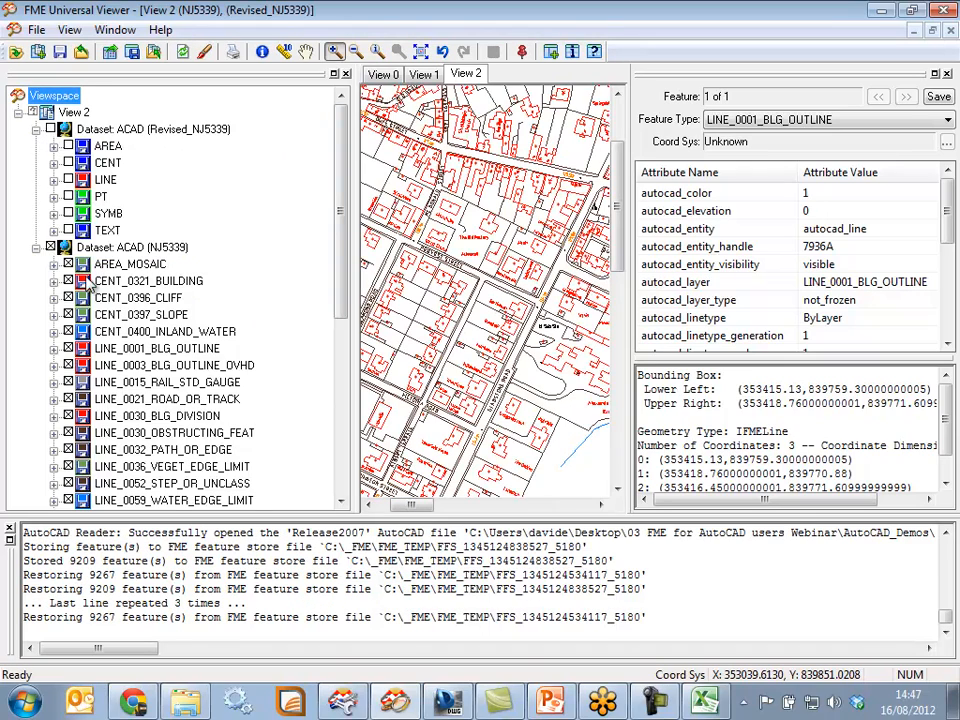
{"action": "left_click", "coordinate": [50, 247]}
{"action": "left_click", "coordinate": [50, 129]}
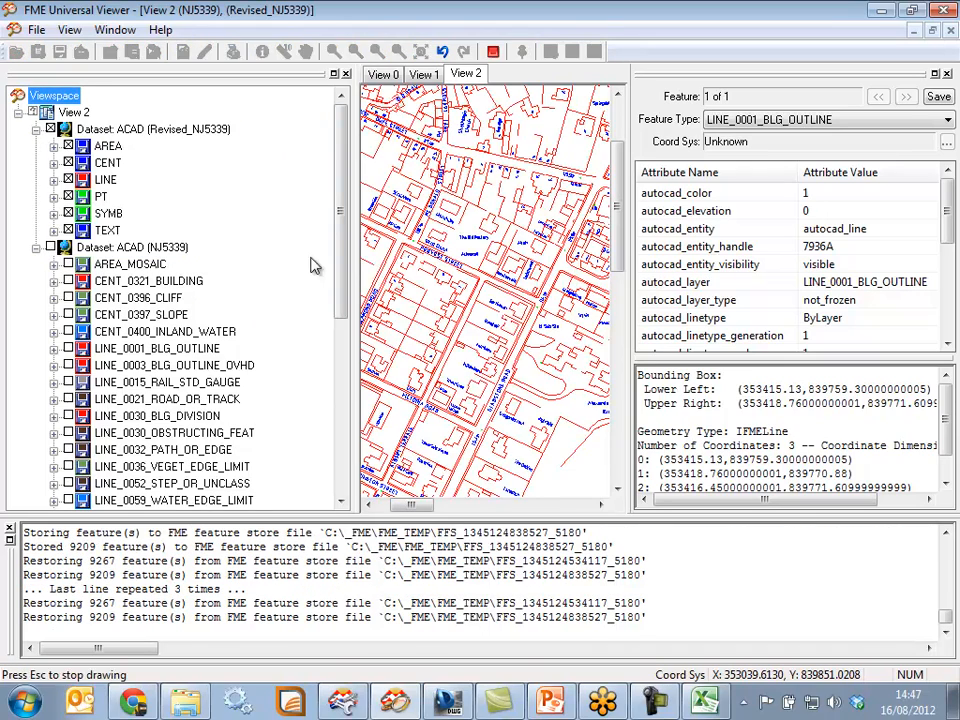
Switch to Excel, review the layer and colour mappings in SchemaMapper.xls, and close the workbook
{"action": "key", "text": "alt+F4"}
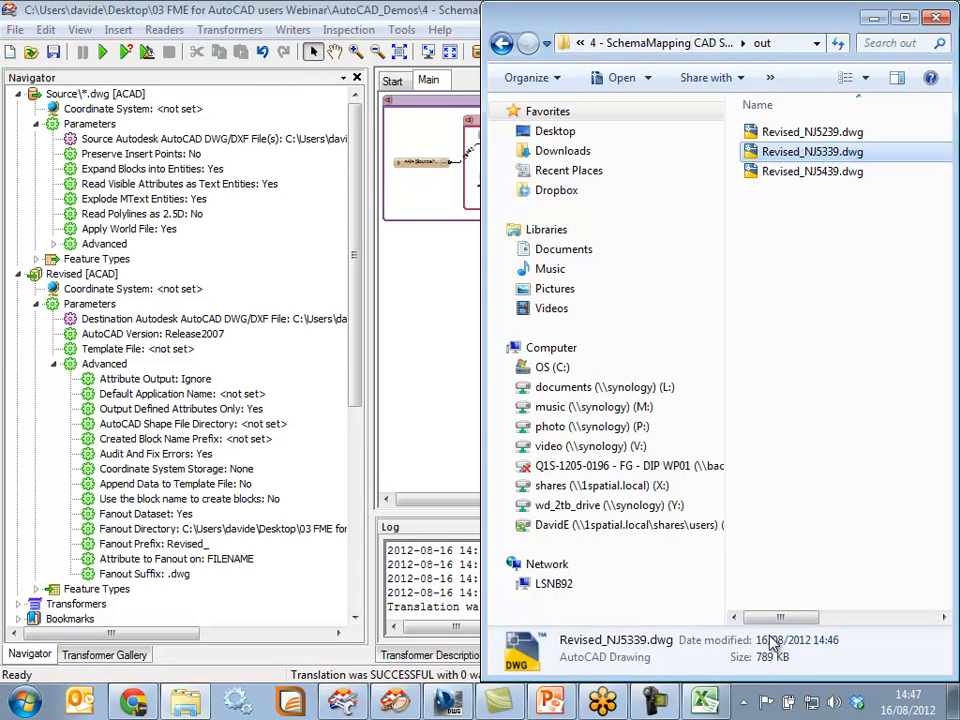
{"action": "left_click", "coordinate": [710, 701]}
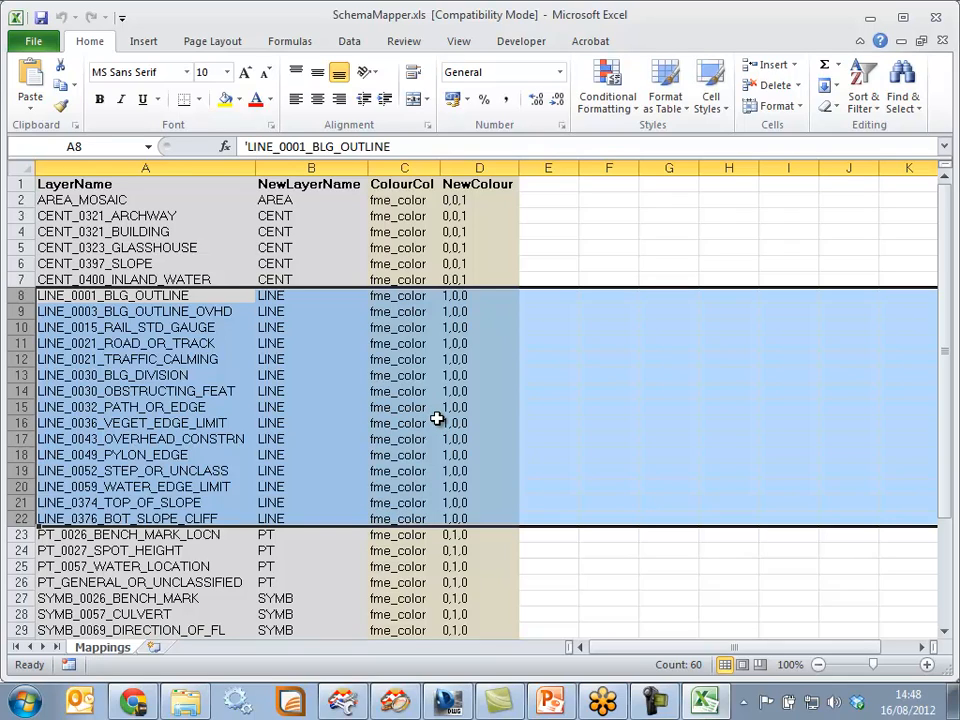
{"action": "left_click", "coordinate": [938, 12]}
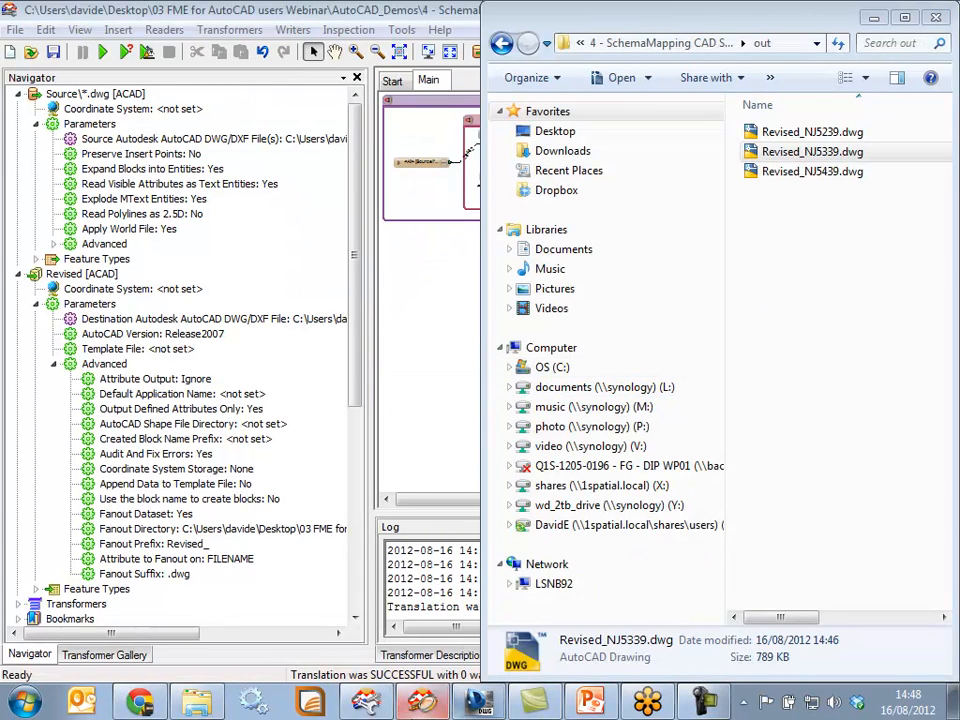
Switch to FME Workbench and close the SchemaMapper_AutoCAD workspace without saving its changes
{"action": "left_click", "coordinate": [368, 703]}
{"action": "left_click", "coordinate": [943, 10]}
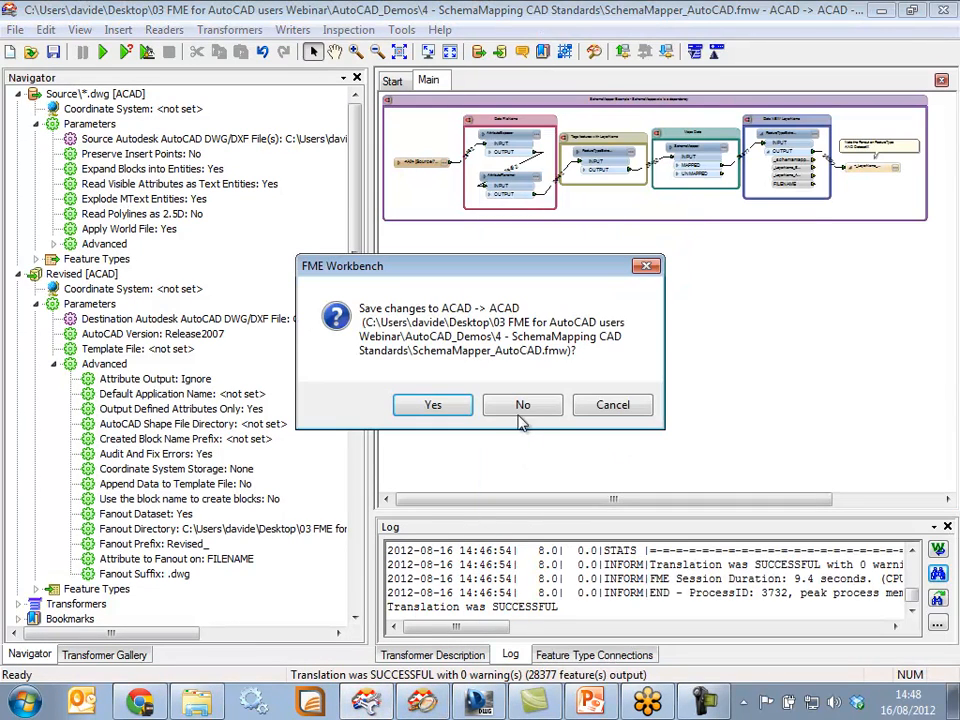
{"action": "left_click", "coordinate": [531, 406]}
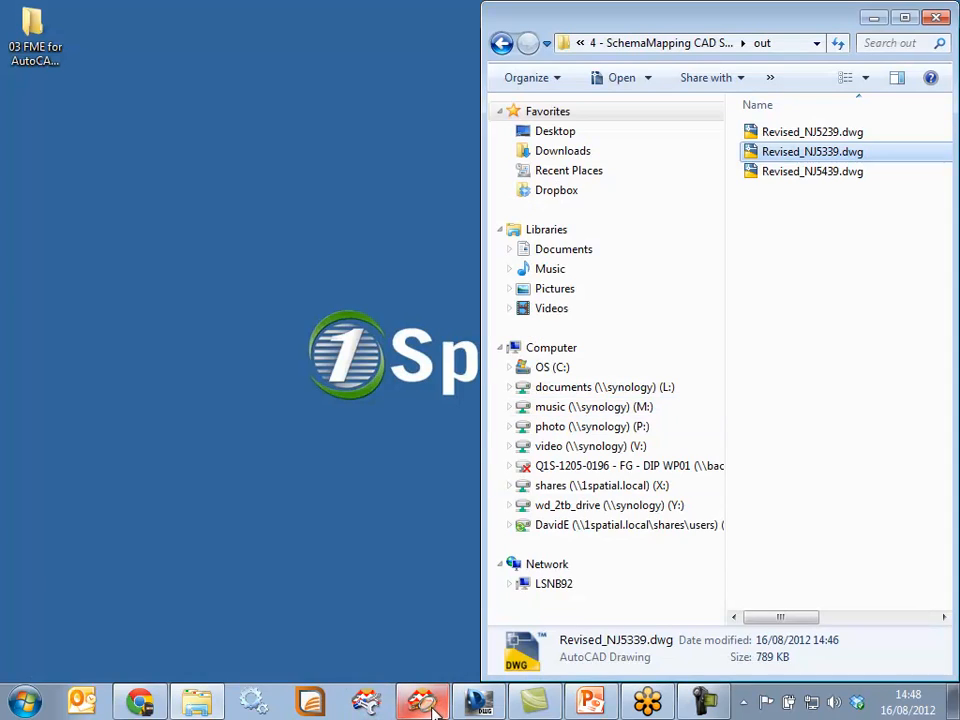
Switch to PowerPoint and present the slide show from the CAD Standards slide to the Tiling and Filing slide
{"action": "left_click", "coordinate": [590, 703]}
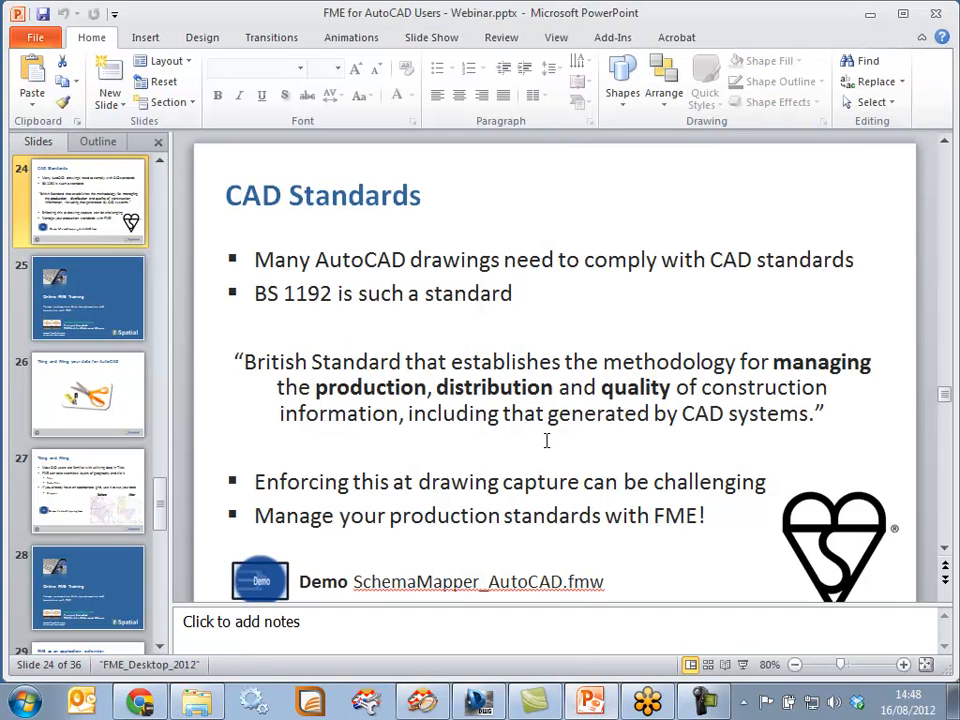
{"action": "left_click", "coordinate": [742, 664]}
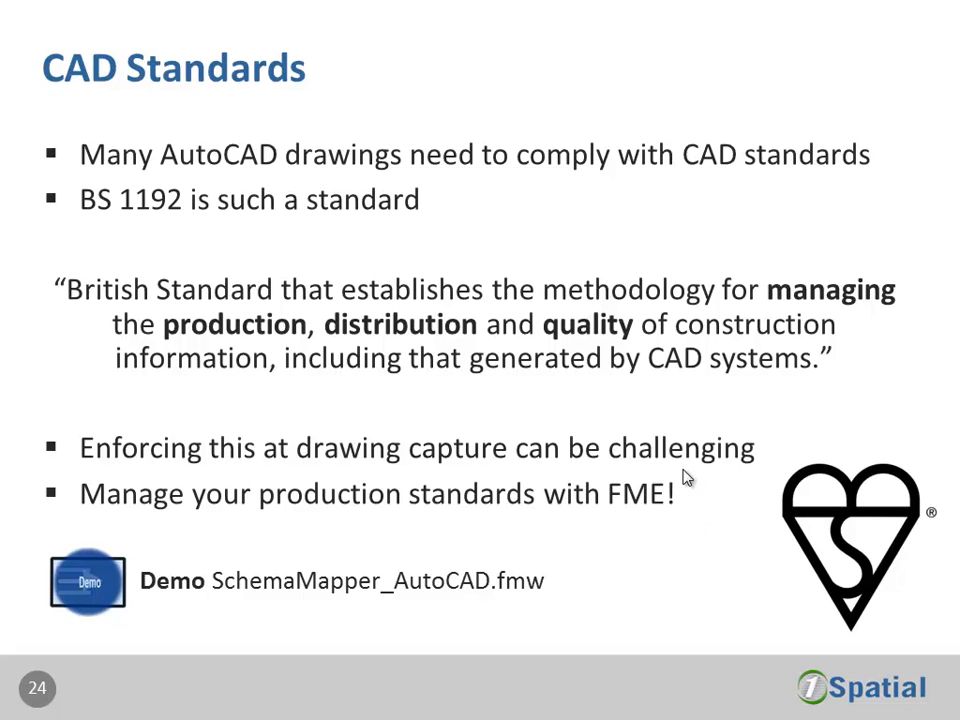
{"action": "left_click", "coordinate": [687, 478]}
{"action": "left_click", "coordinate": [687, 478]}
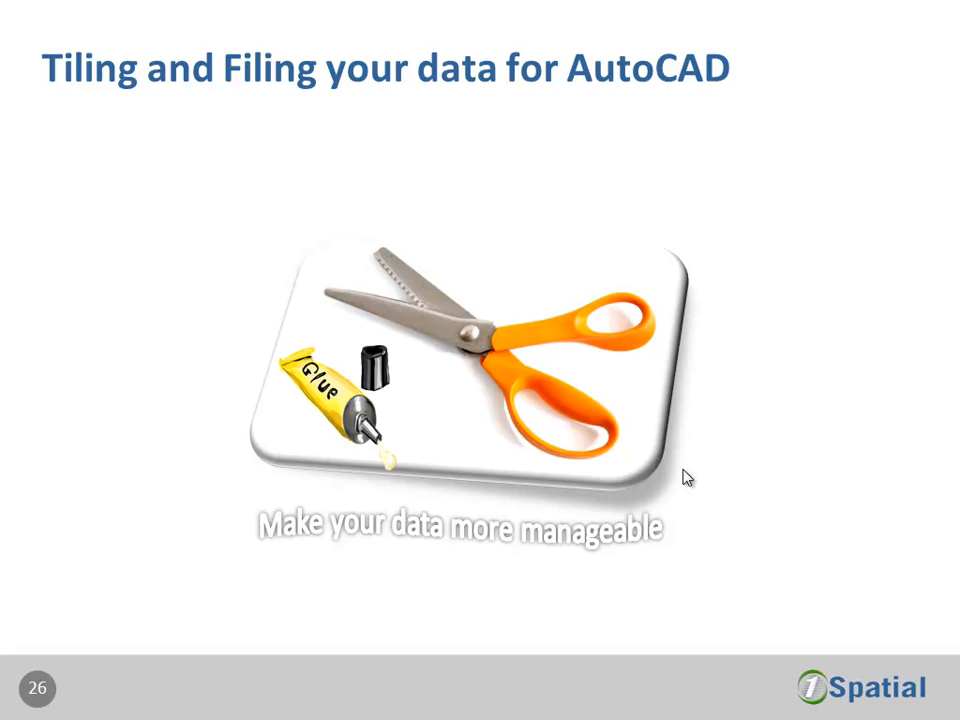
{"action": "left_click", "coordinate": [687, 478]}
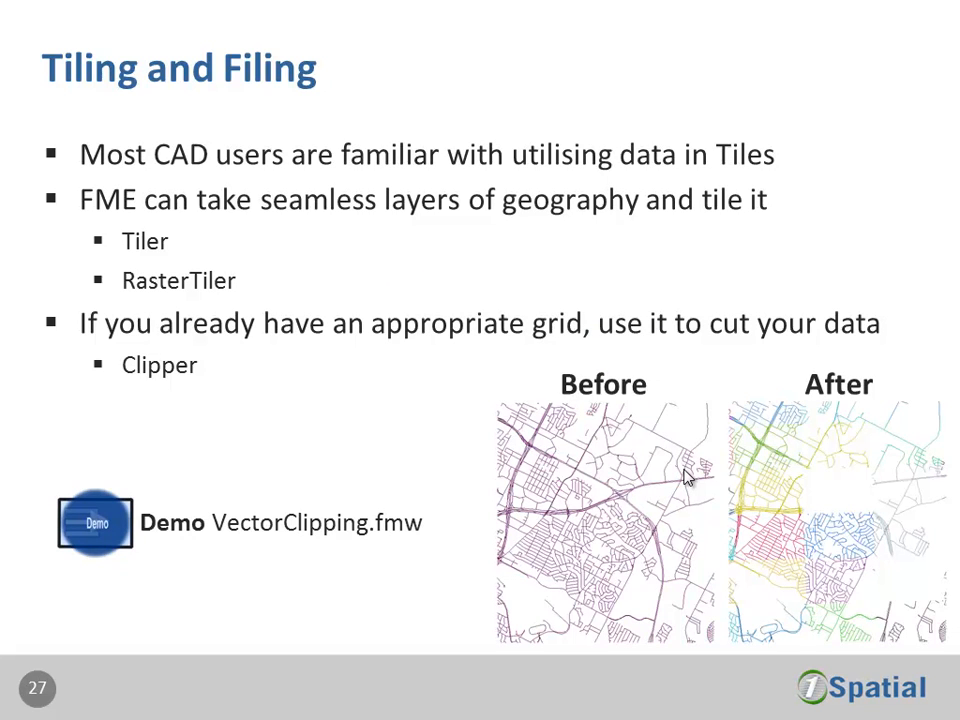
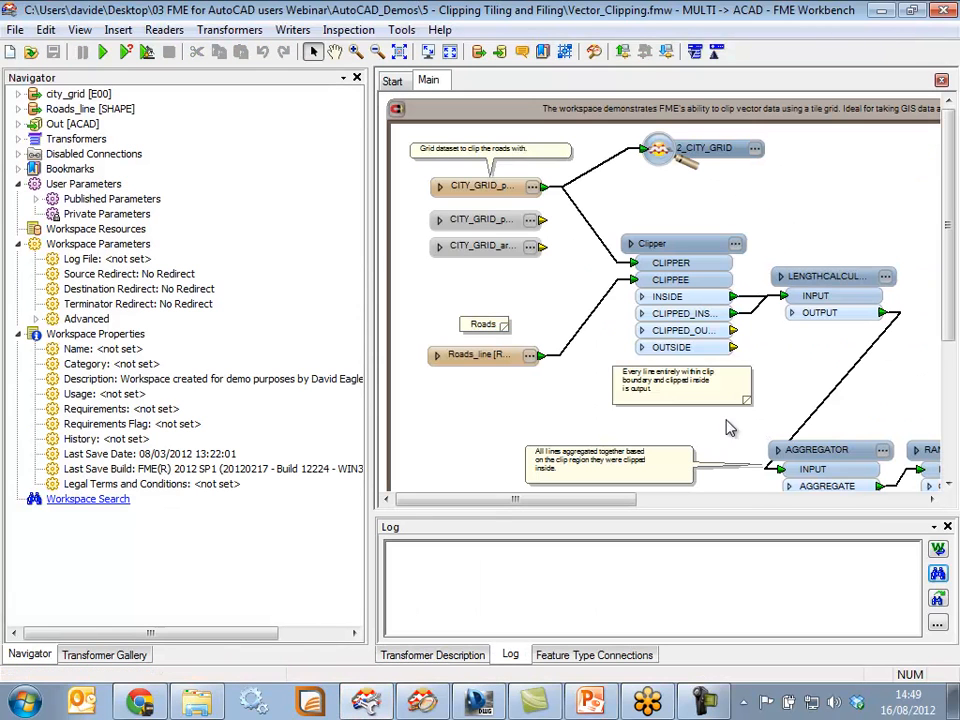
In FME Workbench, expand the Vector_Clipping canvas to the full window and enlarge it so the whole workflow is readable
{"action": "left_click_drag", "start_coordinate": [375, 352], "coordinate": [204, 377]}
{"action": "key", "text": "F11"}
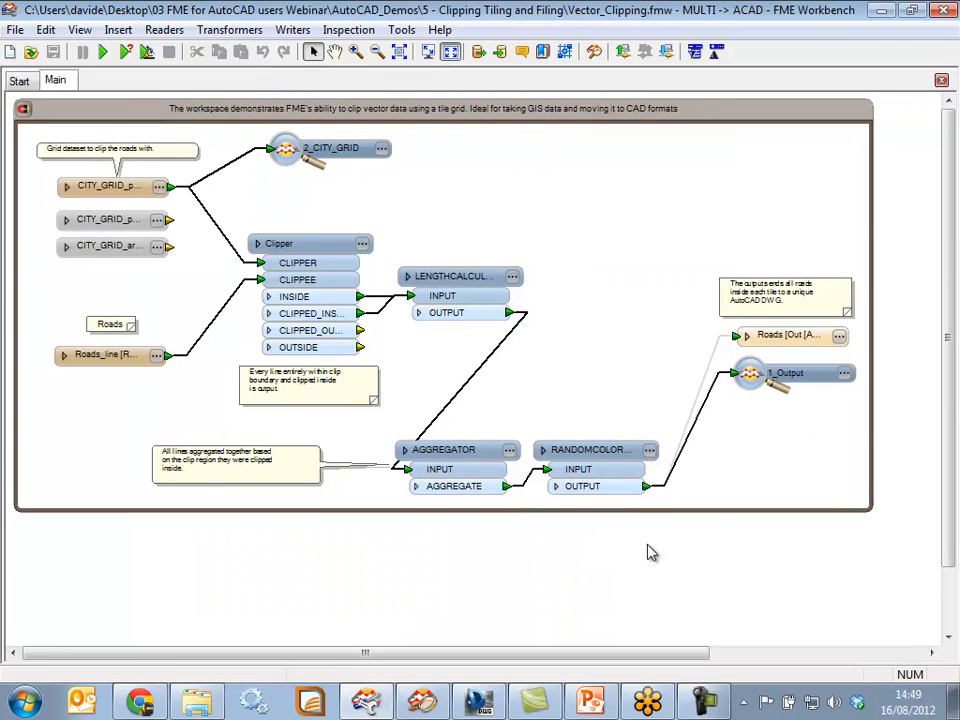
{"action": "left_click", "coordinate": [399, 51]}
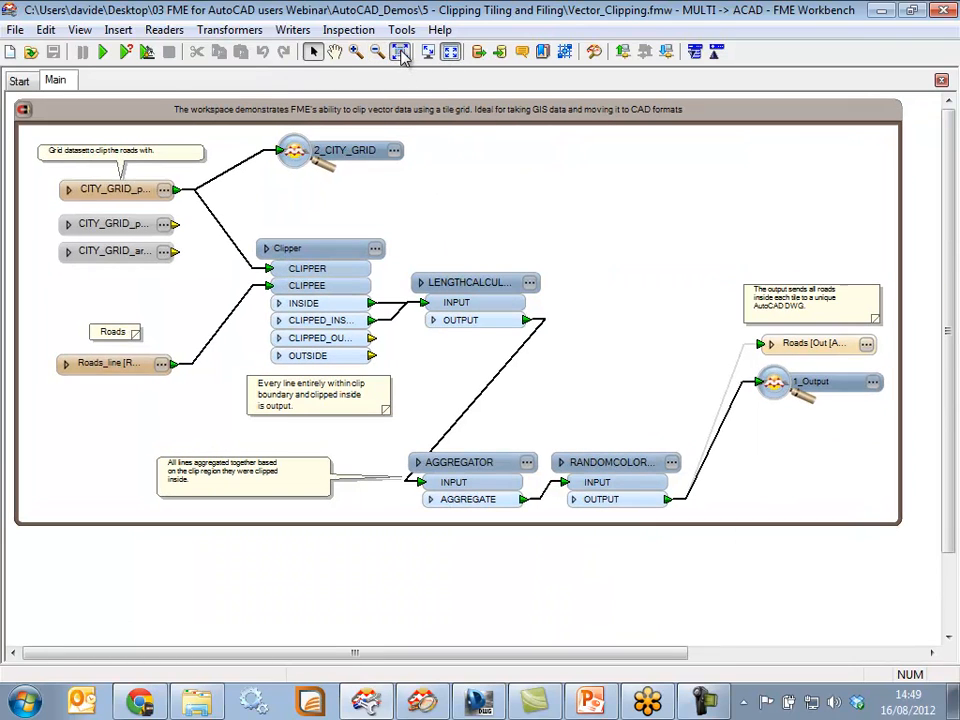
{"action": "left_click", "coordinate": [355, 51]}
{"action": "left_click_drag", "start_coordinate": [902, 532], "coordinate": [14, 98]}
{"action": "left_click", "coordinate": [313, 51]}
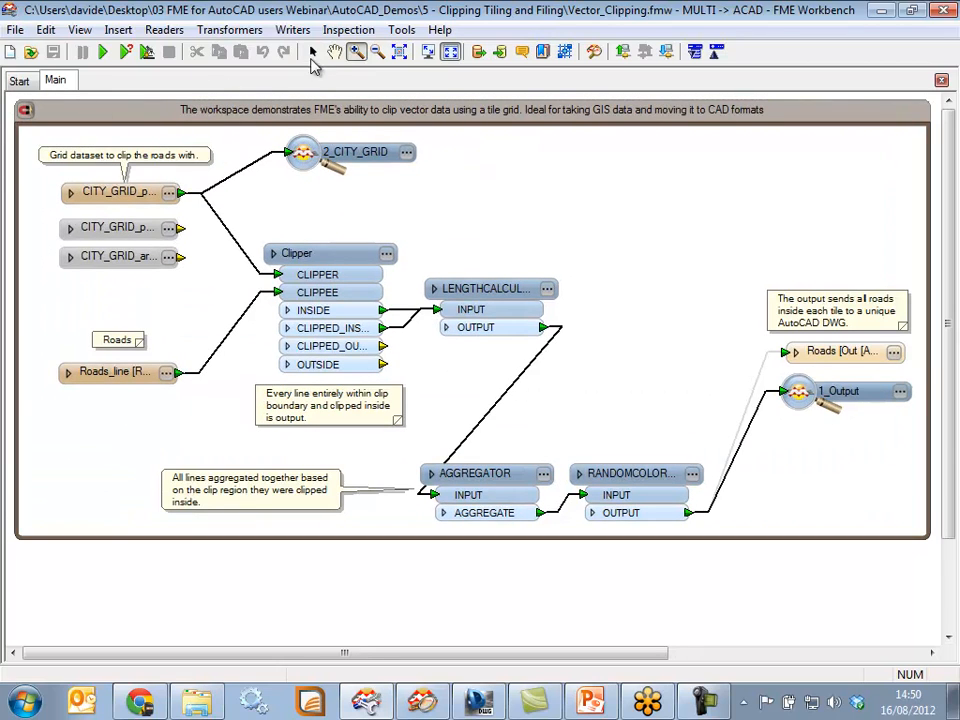
Inspect the CITY_GRID_poly source as an Esri ArcInfo Export (E00) dataset in the viewer, showing only the polygon layer
{"action": "left_click", "coordinate": [163, 195]}
{"action": "right_click", "coordinate": [125, 195]}
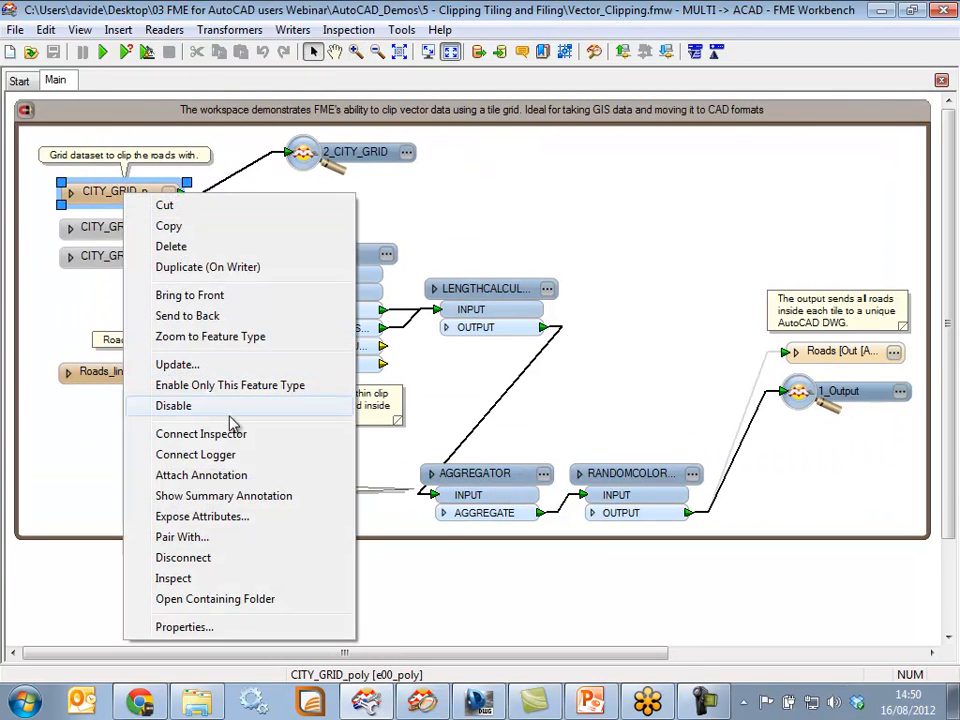
{"action": "left_click", "coordinate": [186, 582]}
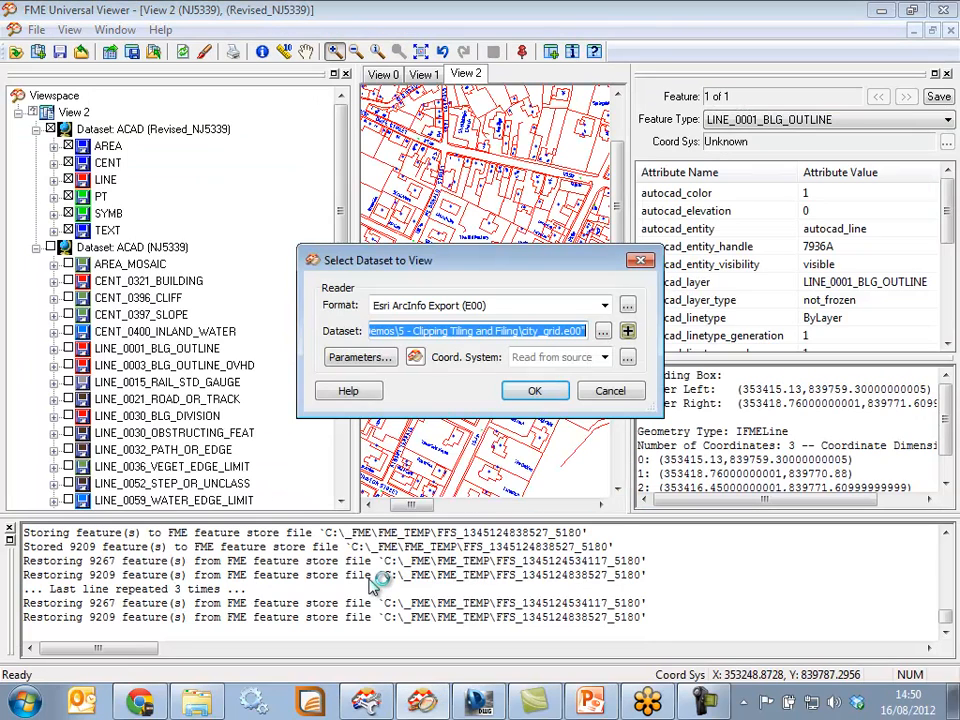
{"action": "left_click", "coordinate": [525, 391]}
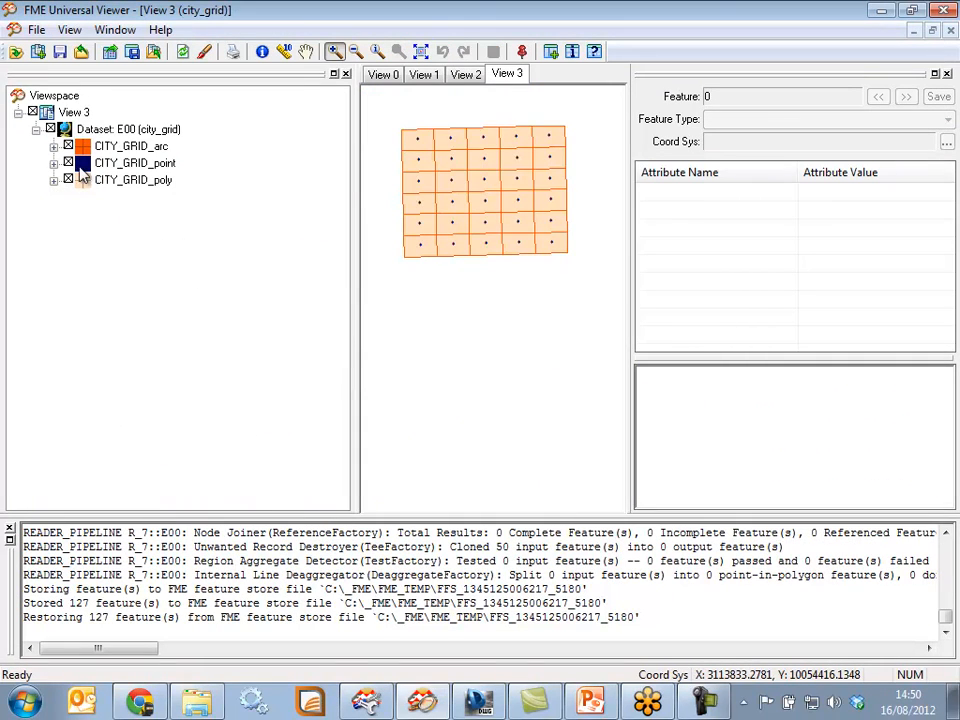
{"action": "left_click", "coordinate": [68, 162]}
{"action": "left_click", "coordinate": [68, 146]}
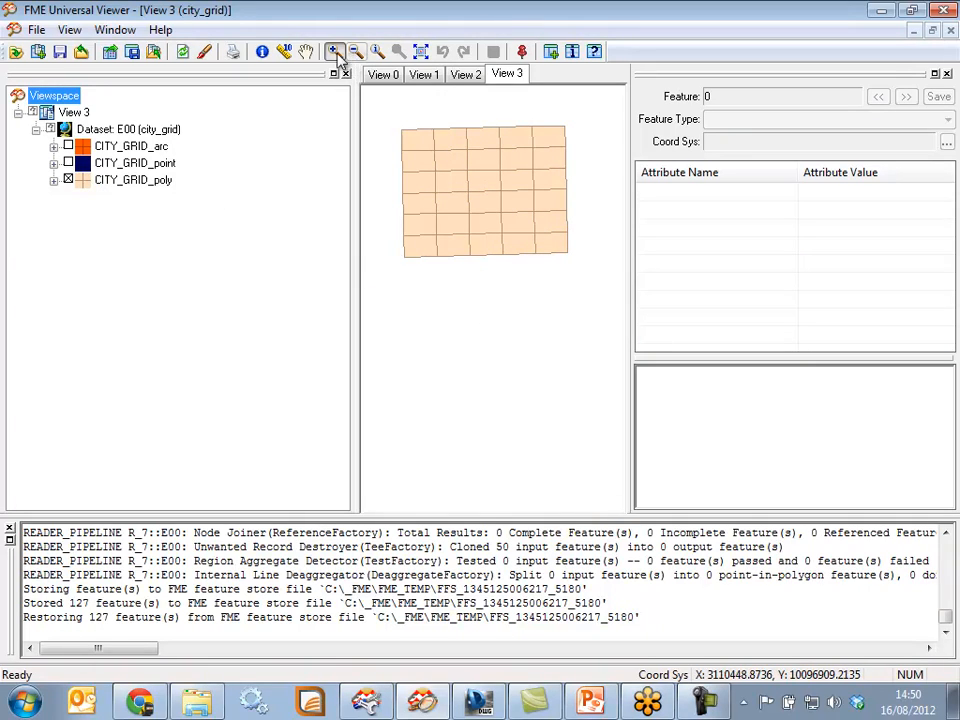
Query several city grid tiles and examine the attributes of a bottom-row tile down to its TILE_NAME
{"action": "left_click", "coordinate": [263, 52]}
{"action": "left_click", "coordinate": [450, 163]}
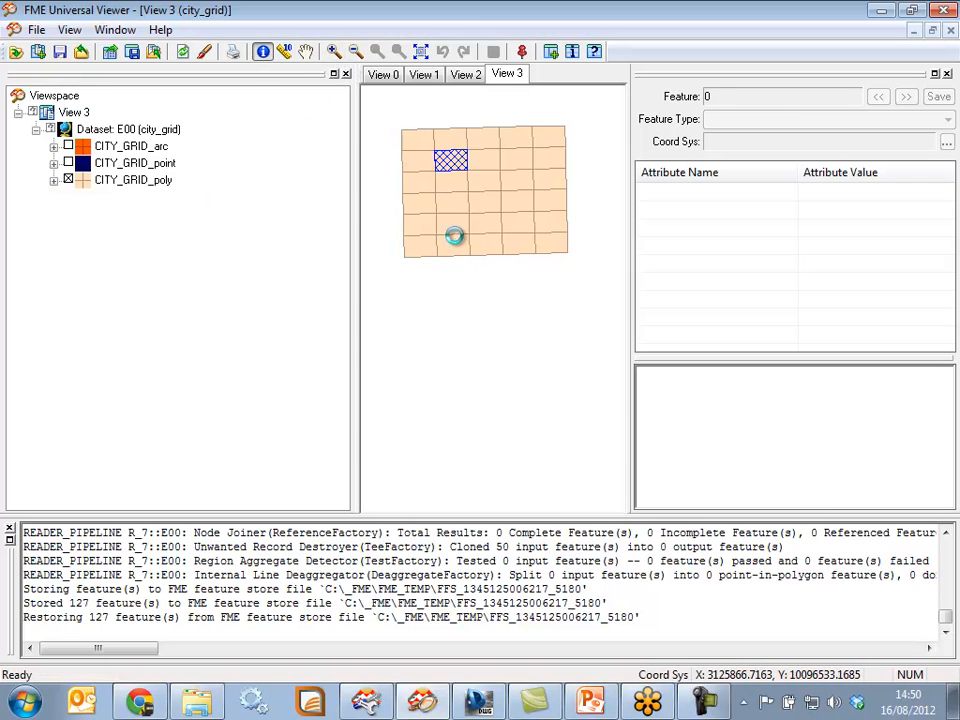
{"action": "left_click", "coordinate": [458, 208]}
{"action": "left_click", "coordinate": [452, 250]}
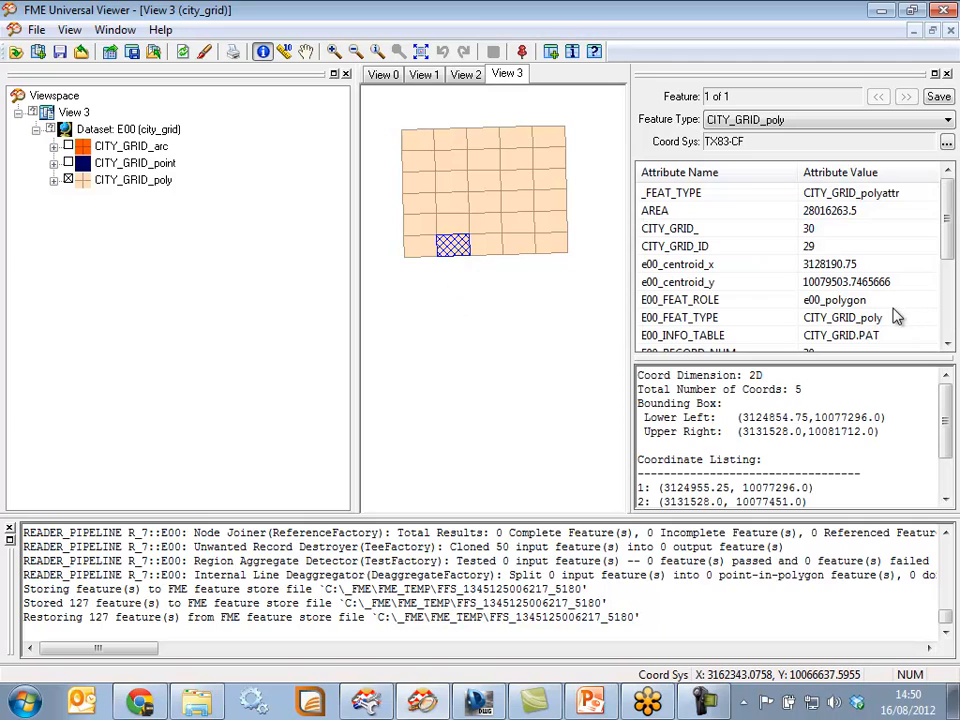
{"action": "left_click_drag", "start_coordinate": [945, 217], "coordinate": [944, 296]}
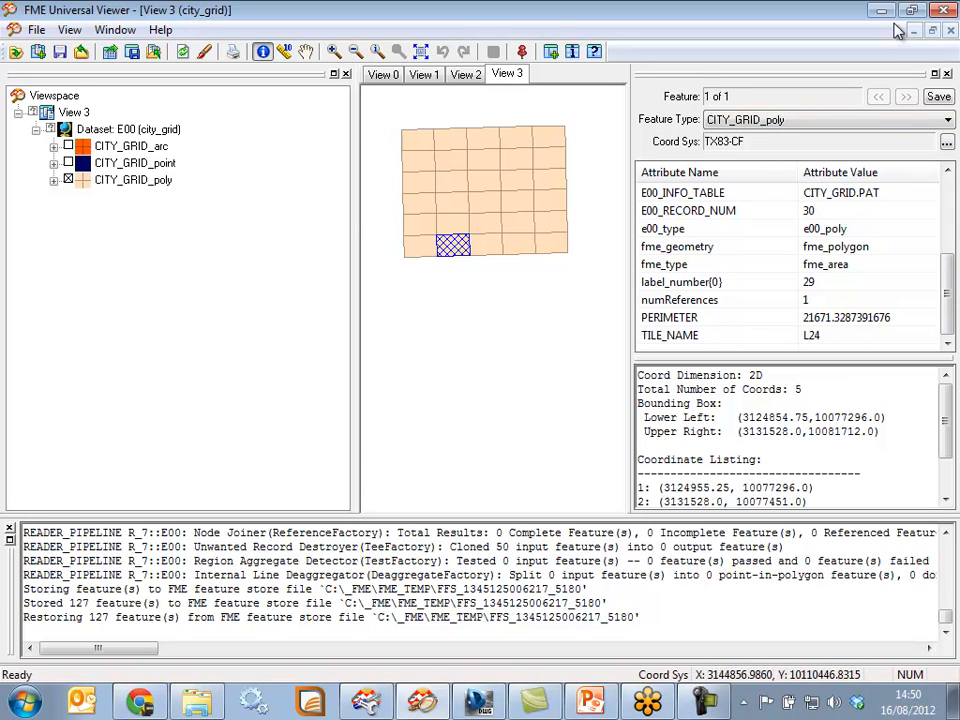
Add Roads_line.shp from the Roads_line source's containing folder to the viewer's city_grid view as Esri Shape, and widen the map area
{"action": "double_click", "coordinate": [684, 10]}
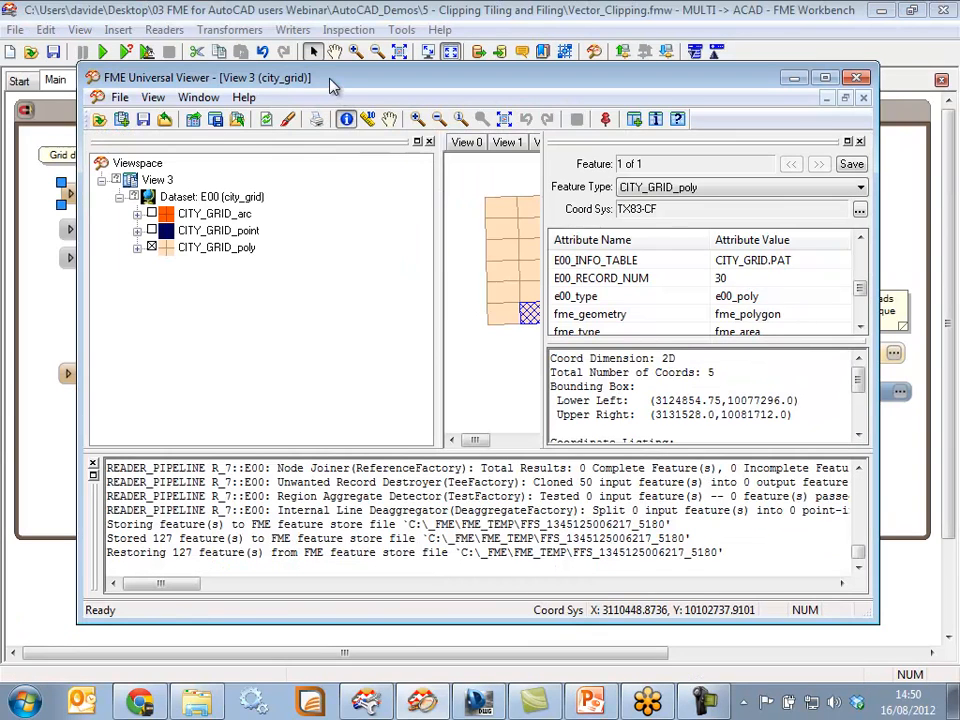
{"action": "left_click_drag", "start_coordinate": [333, 87], "coordinate": [611, 104]}
{"action": "left_click", "coordinate": [71, 370]}
{"action": "right_click", "coordinate": [122, 372]}
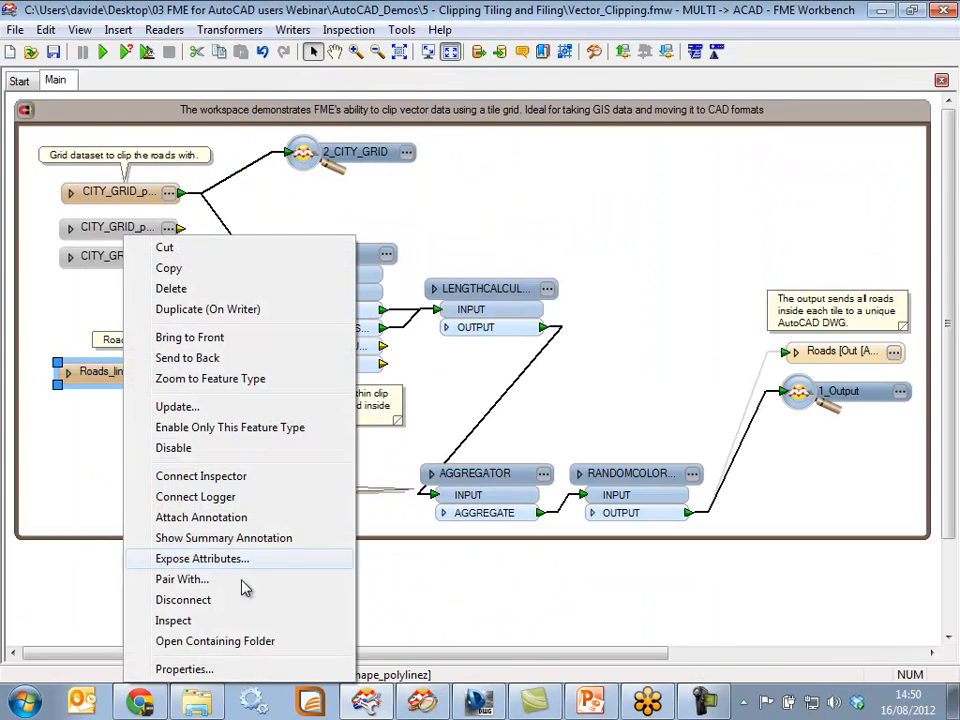
{"action": "left_click", "coordinate": [213, 643]}
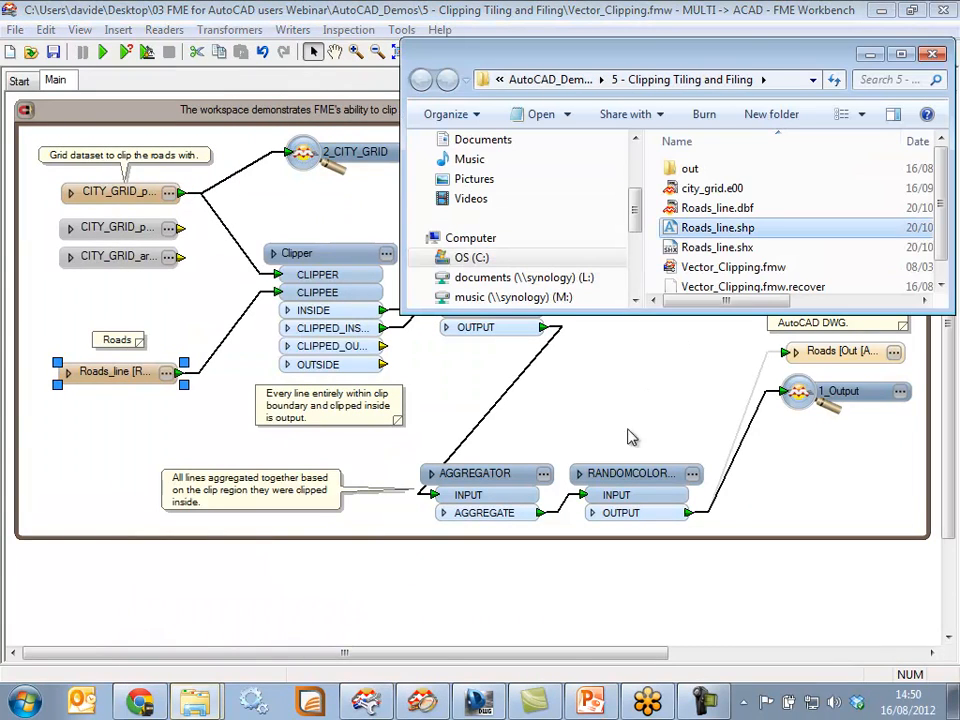
{"action": "left_click_drag", "start_coordinate": [714, 227], "coordinate": [585, 245]}
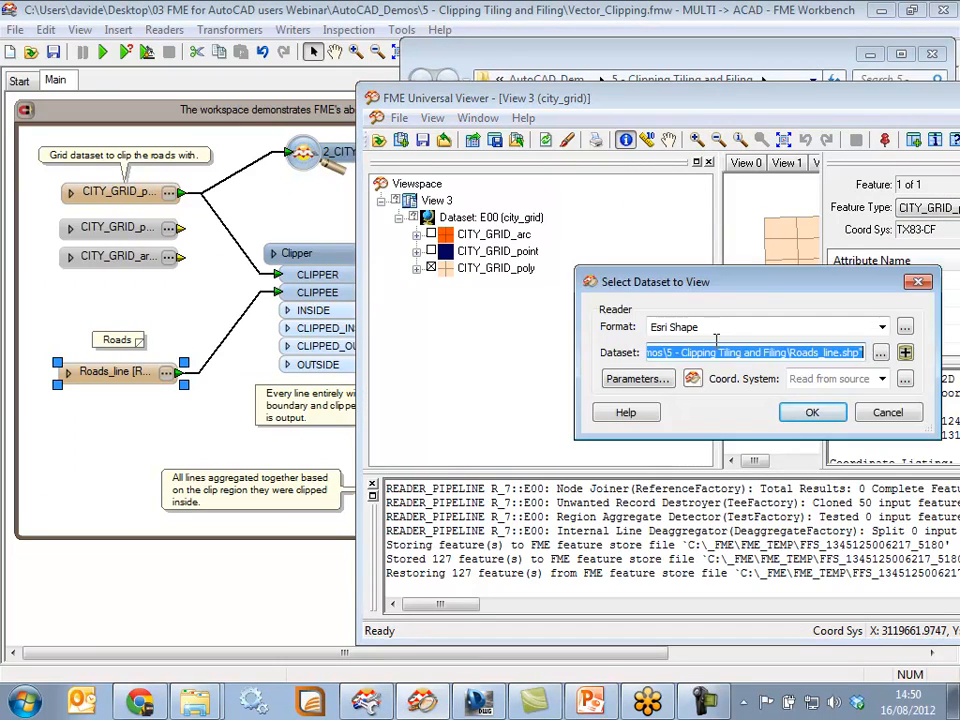
{"action": "left_click", "coordinate": [810, 413]}
{"action": "double_click", "coordinate": [490, 97]}
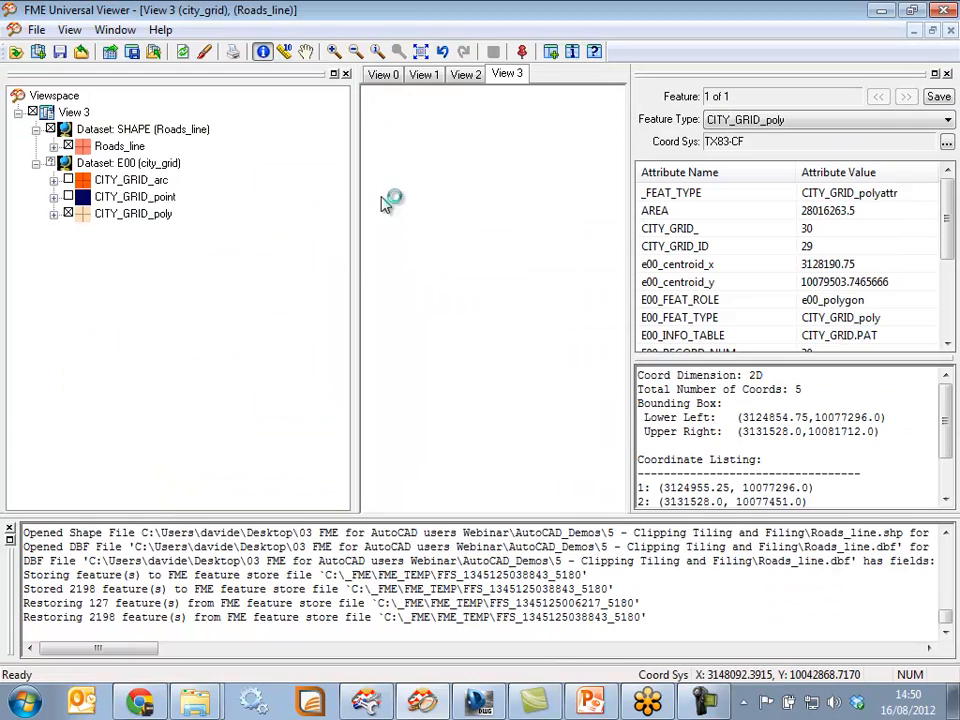
{"action": "left_click_drag", "start_coordinate": [358, 171], "coordinate": [172, 230]}
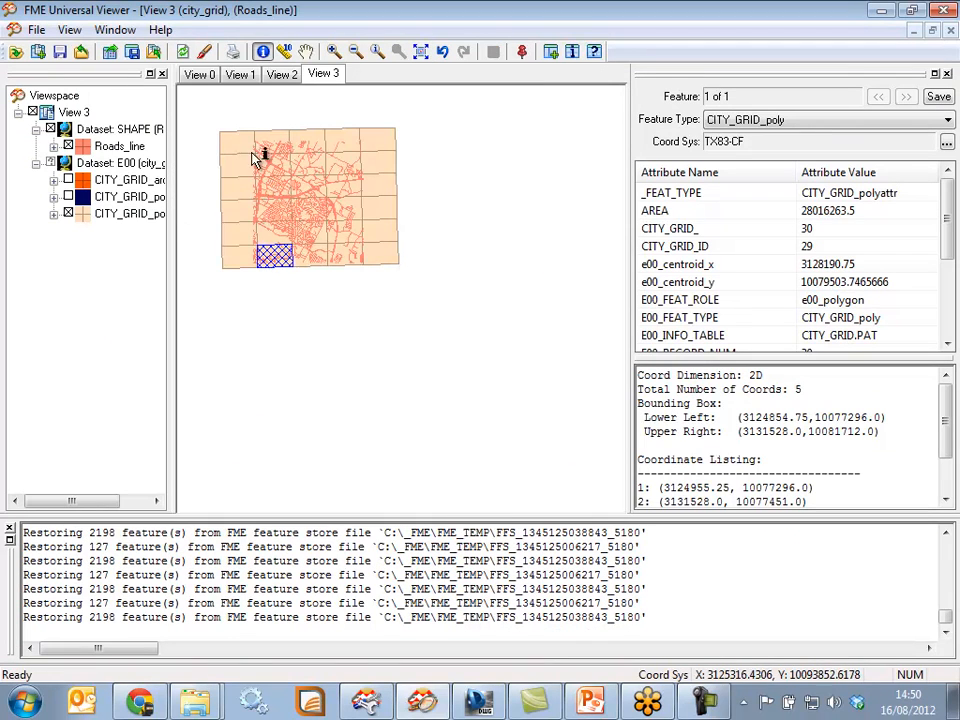
Examine up close how the roads cross the grid tiles, querying individual tiles and road lines for their attributes
{"action": "left_click", "coordinate": [334, 51]}
{"action": "left_click_drag", "start_coordinate": [242, 152], "coordinate": [332, 256]}
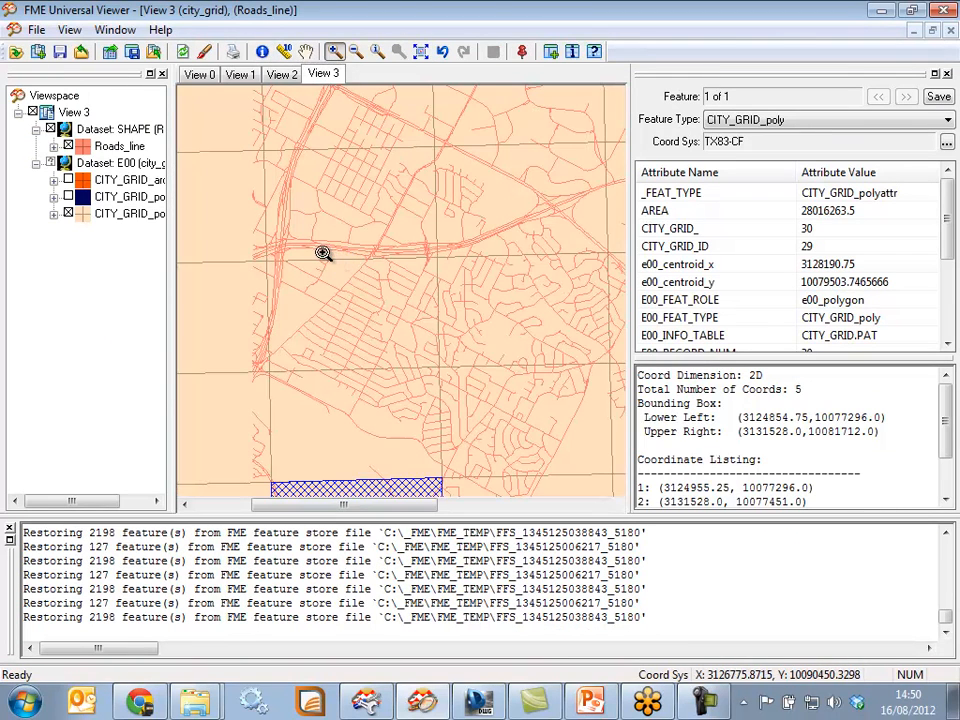
{"action": "left_click_drag", "start_coordinate": [251, 146], "coordinate": [521, 358]}
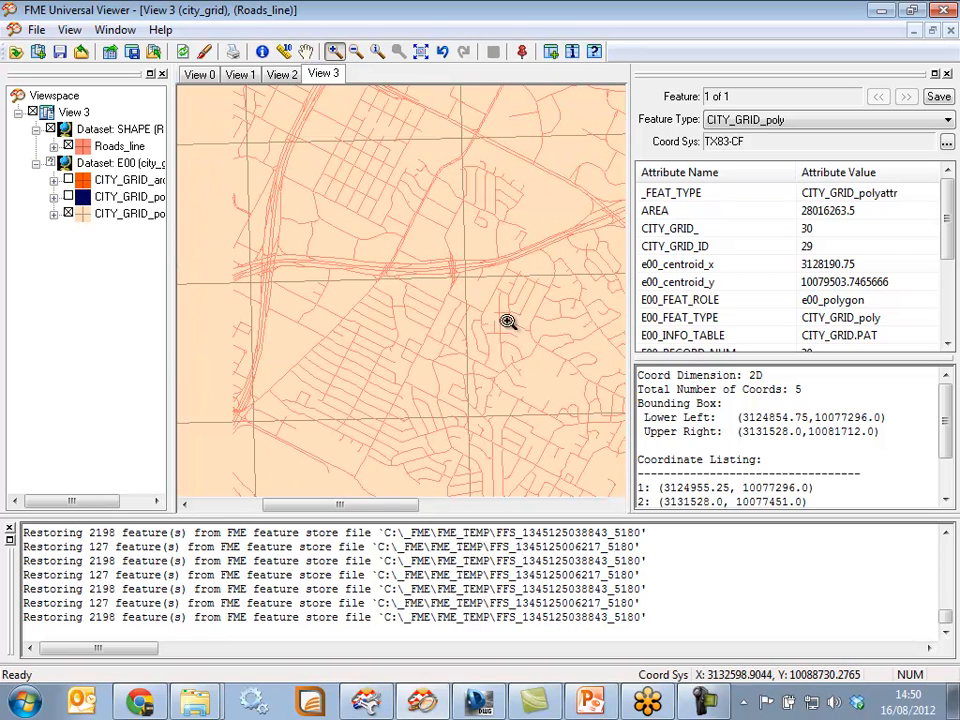
{"action": "left_click", "coordinate": [262, 51]}
{"action": "left_click", "coordinate": [208, 210]}
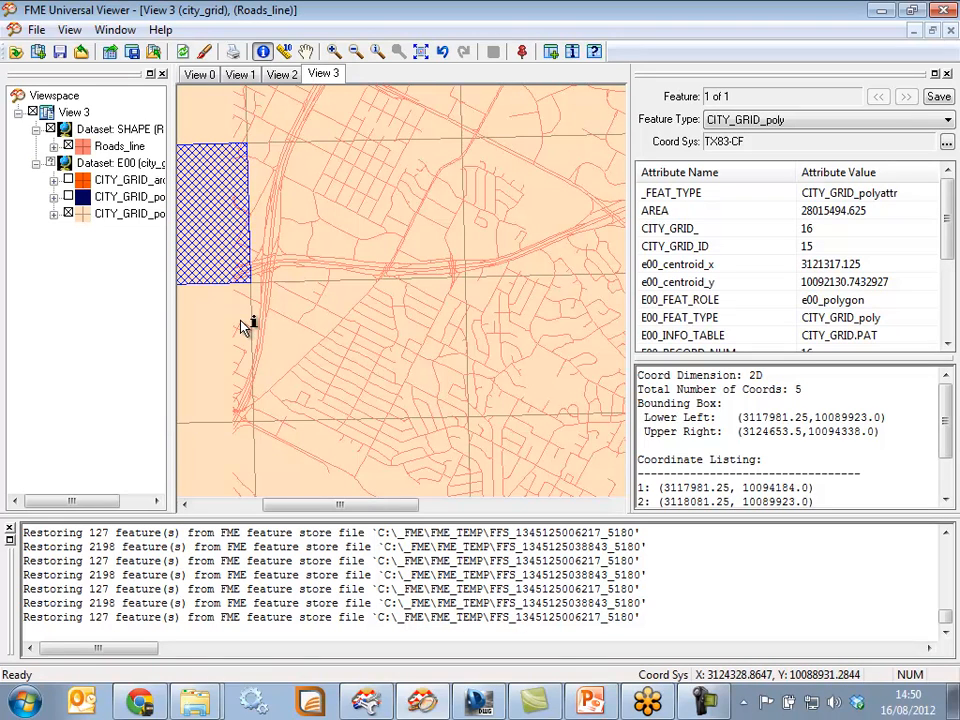
{"action": "left_click", "coordinate": [305, 269]}
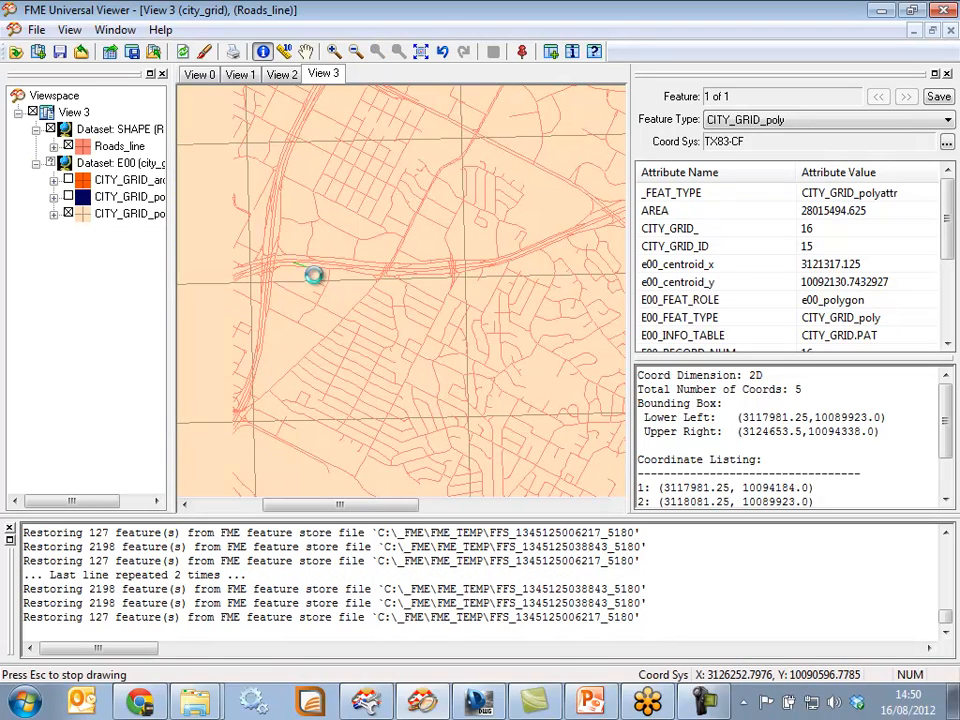
{"action": "left_click", "coordinate": [275, 279]}
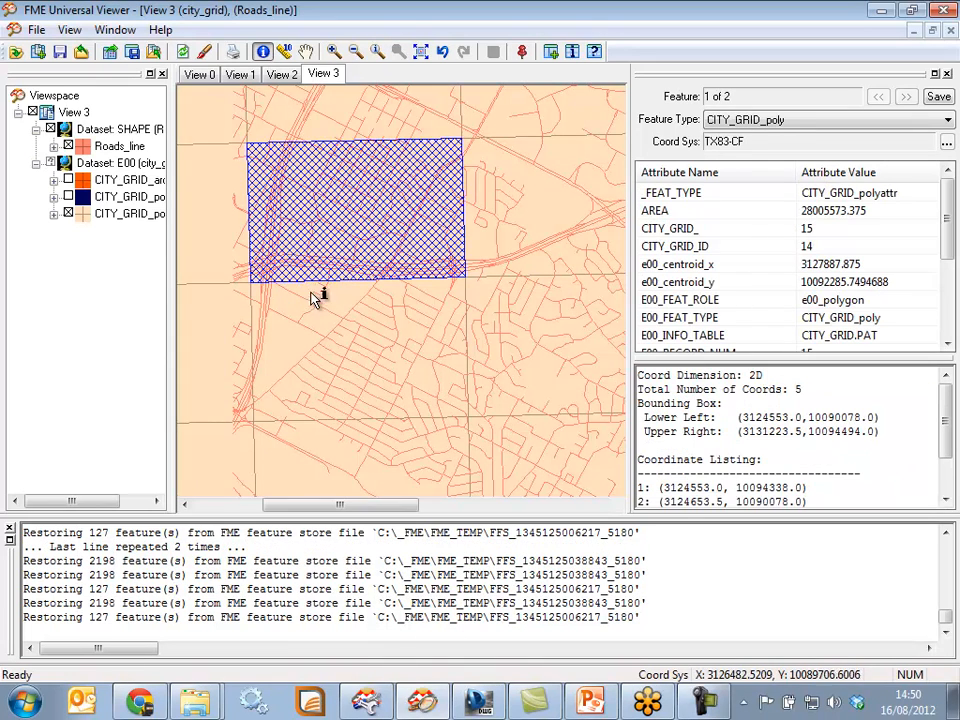
{"action": "left_click", "coordinate": [347, 273]}
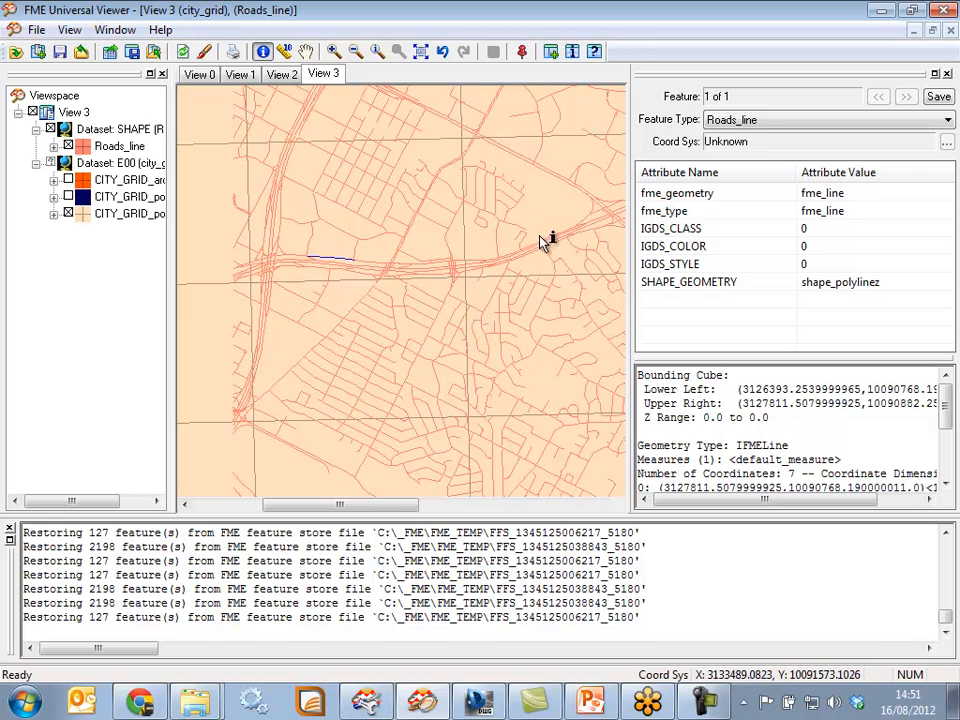
Return to the Vector_Clipping workspace in FME Workbench and point out the CITY_GRID_poly source that clips the roads
{"action": "left_click", "coordinate": [881, 10]}
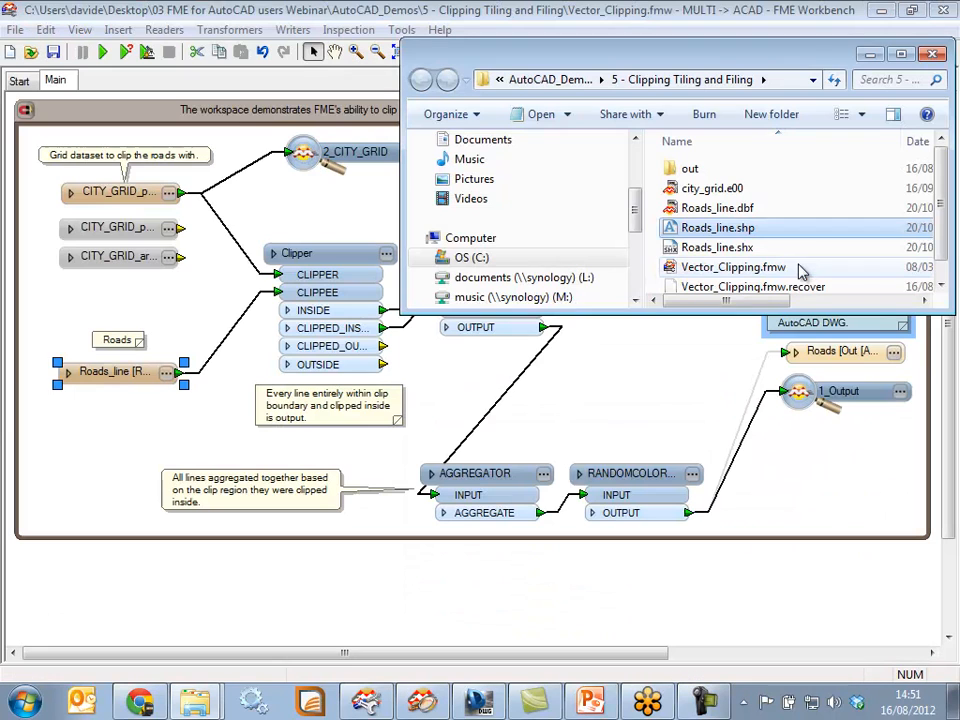
{"action": "left_click", "coordinate": [767, 562]}
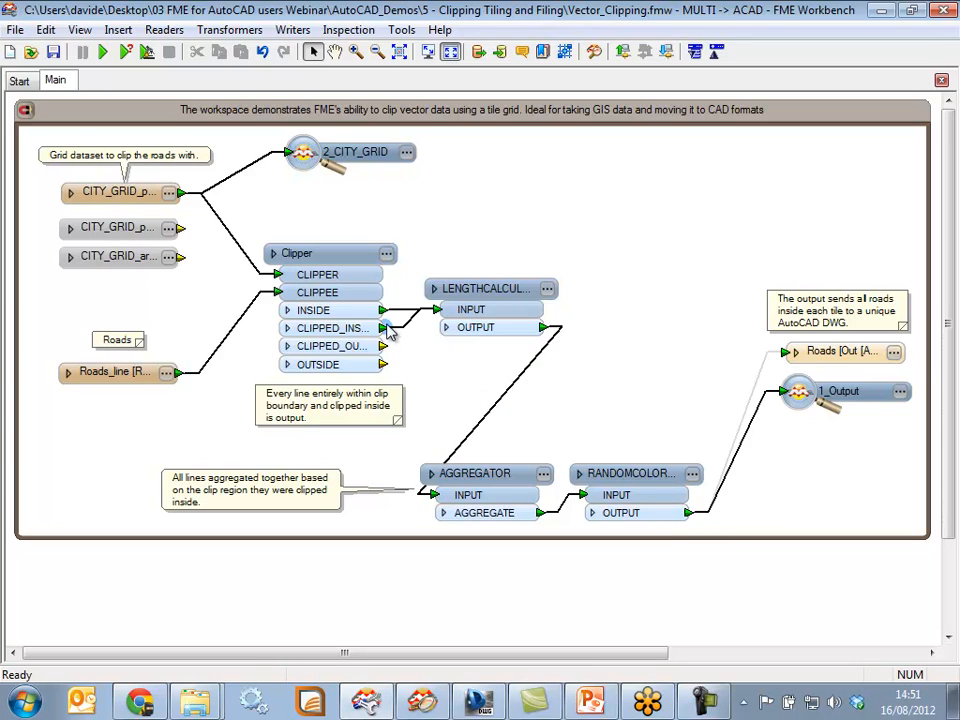
{"action": "left_click", "coordinate": [90, 191]}
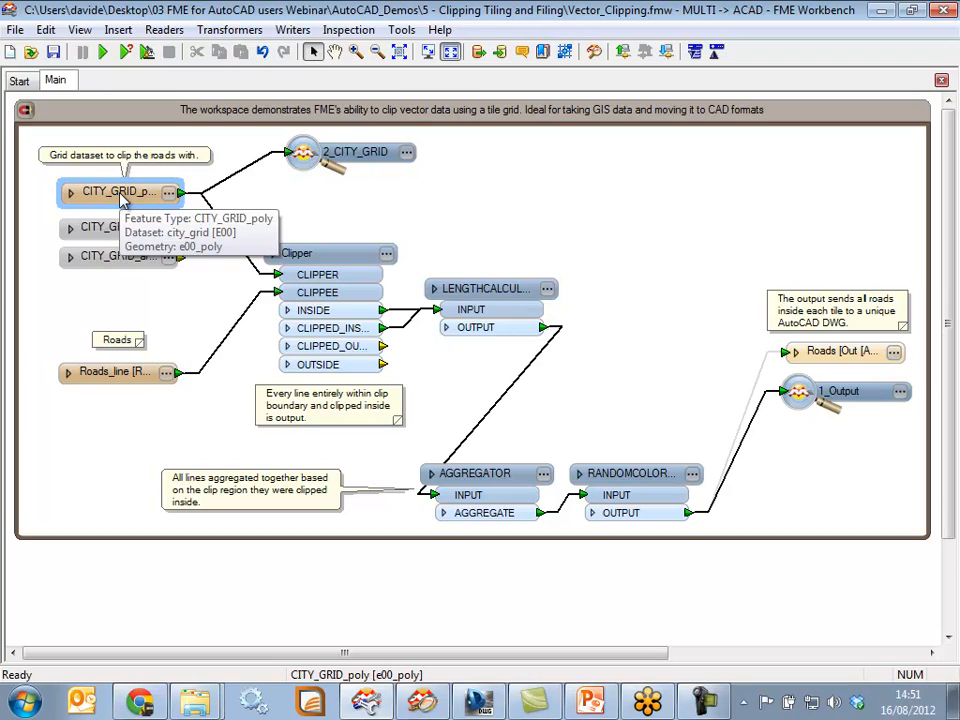
Review the Clipper's merge and prefix parameters, and examine which attributes the CITY_GRID_poly source supplies to the clipped roads
{"action": "left_click", "coordinate": [593, 210]}
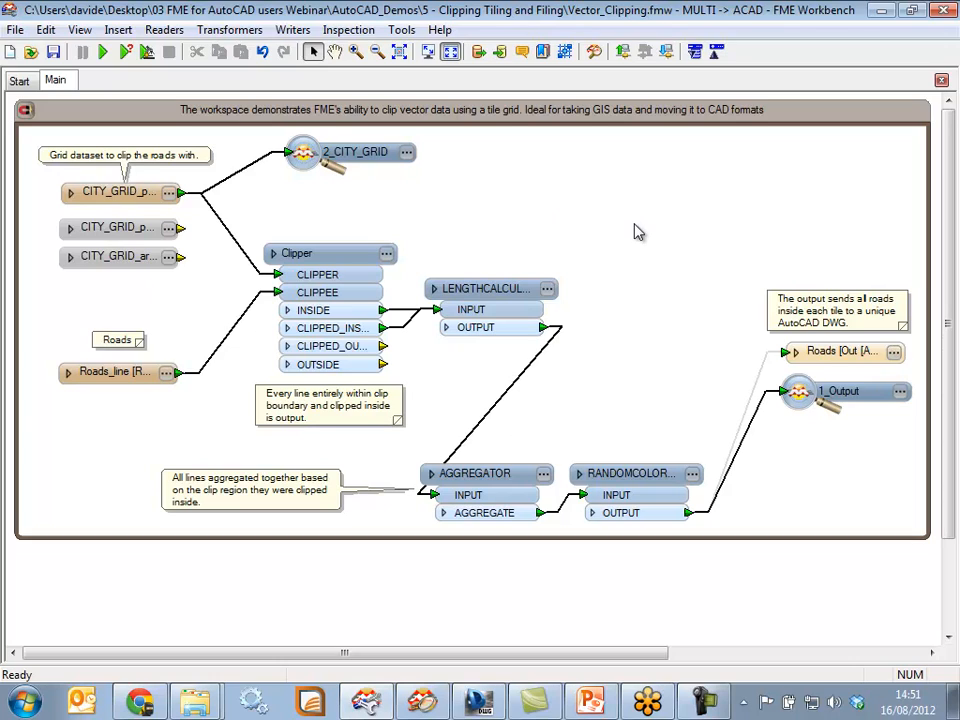
{"action": "left_click", "coordinate": [118, 201]}
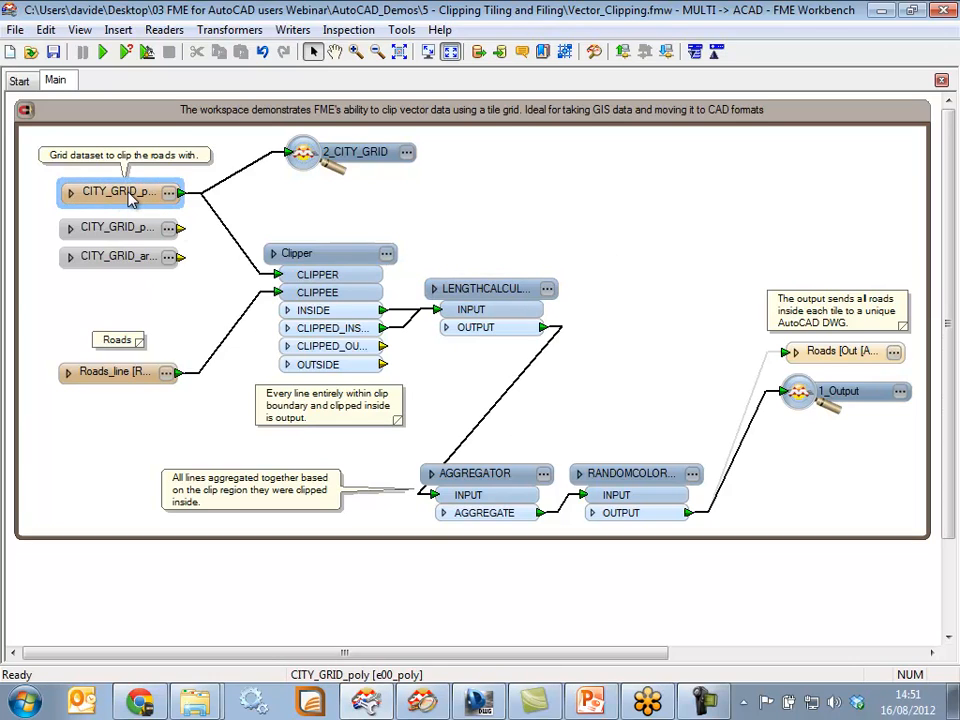
{"action": "double_click", "coordinate": [300, 253]}
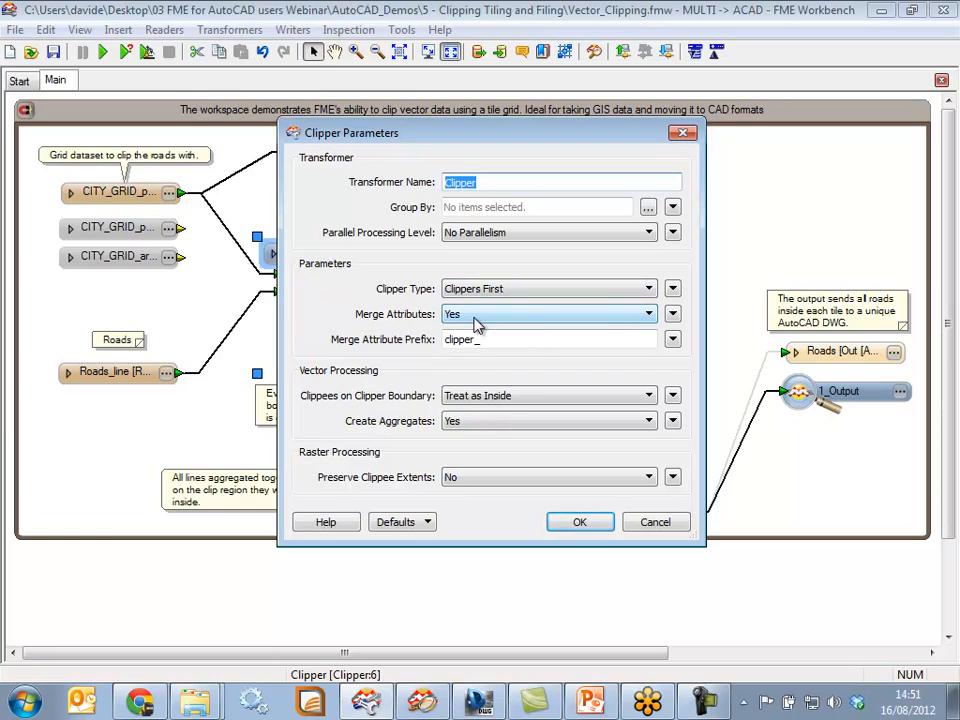
{"action": "left_click", "coordinate": [486, 340]}
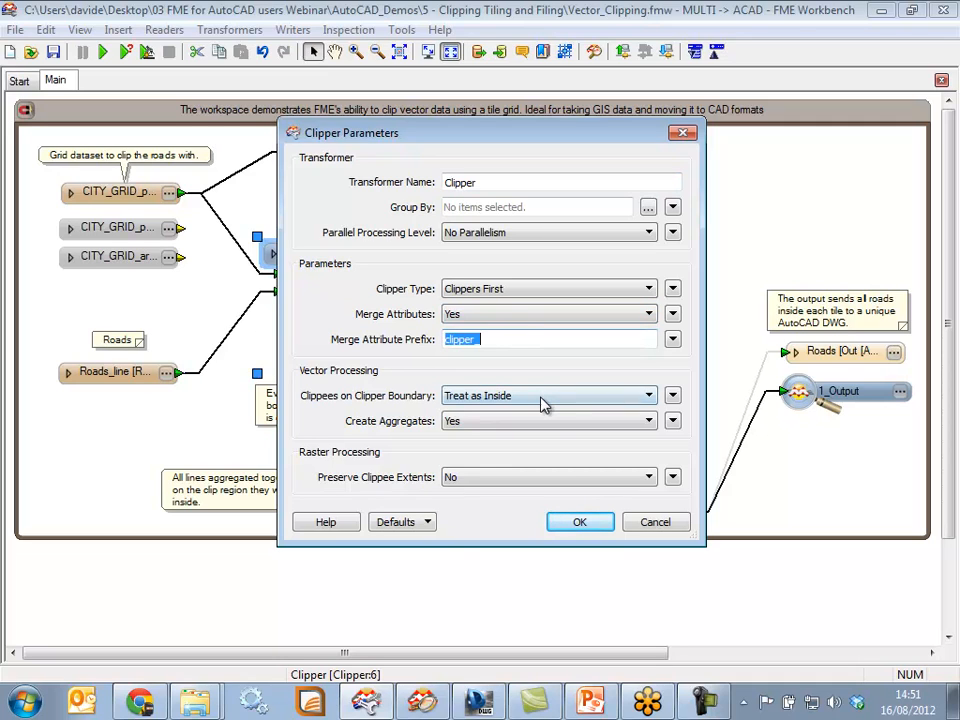
{"action": "left_click", "coordinate": [568, 522]}
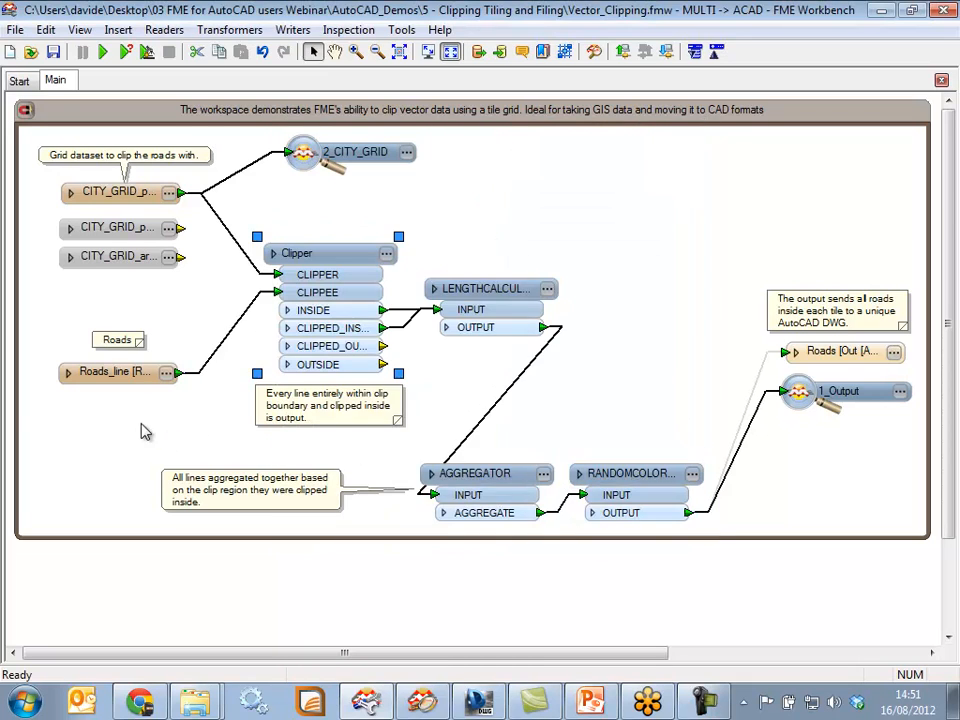
{"action": "left_click", "coordinate": [72, 195]}
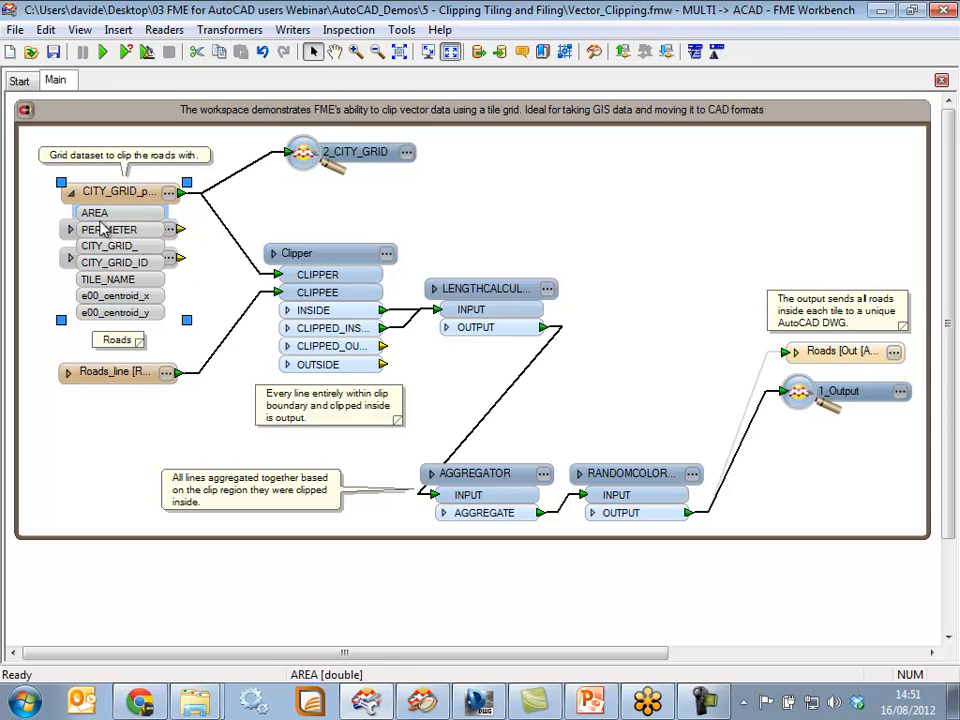
{"action": "left_click", "coordinate": [70, 191]}
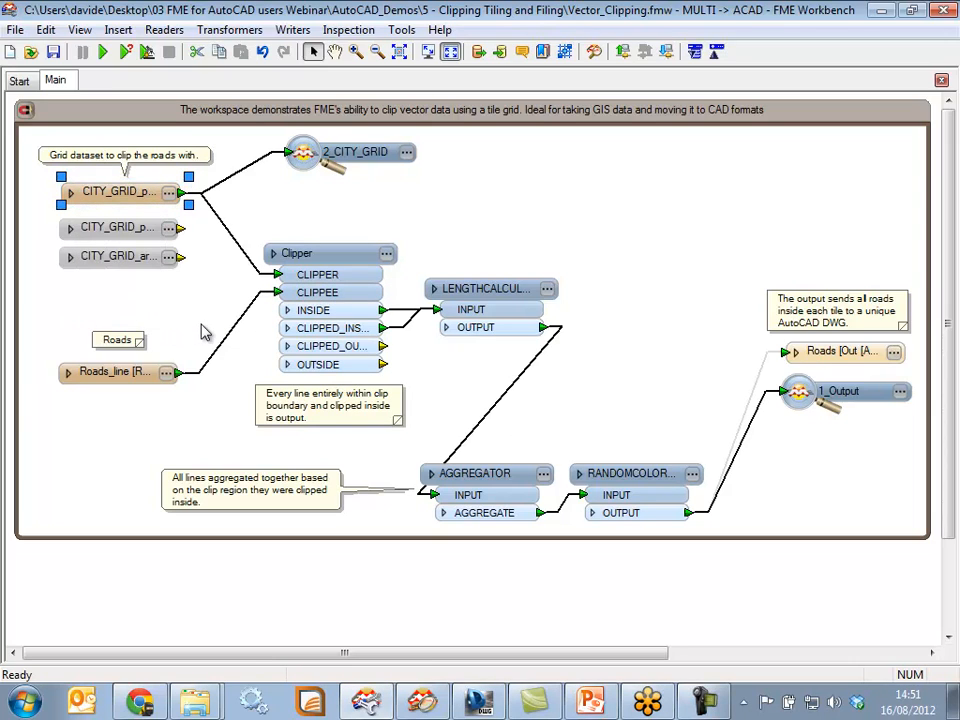
Review the parameters of the LengthCalculator, Aggregator and RandomColorSetter transformers that process the clipped roads
{"action": "left_click", "coordinate": [546, 289]}
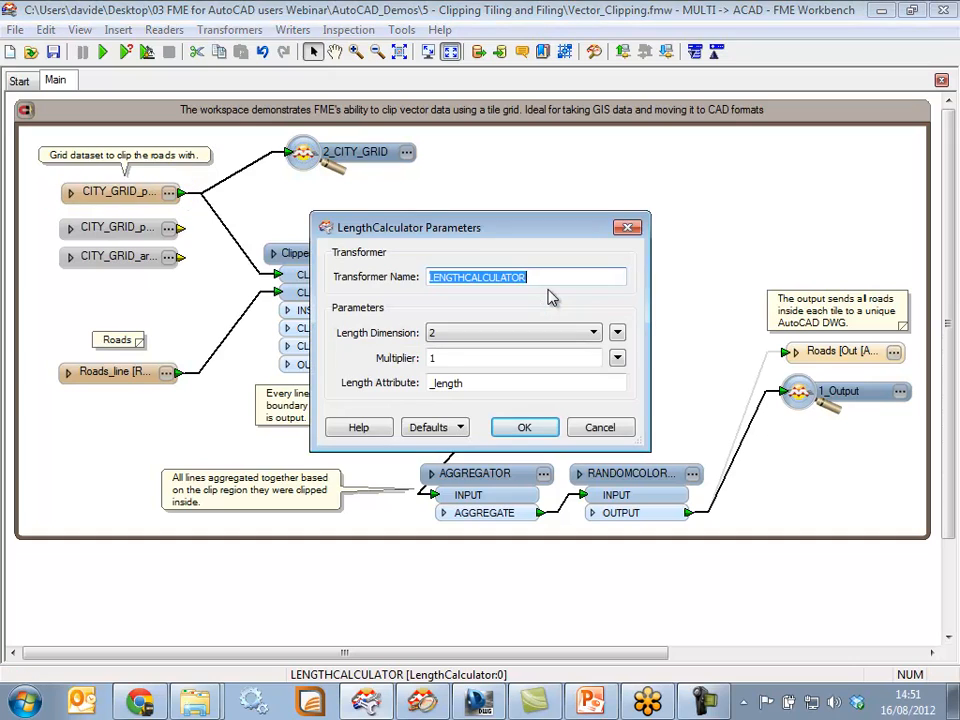
{"action": "left_click", "coordinate": [524, 427]}
{"action": "left_click", "coordinate": [545, 475]}
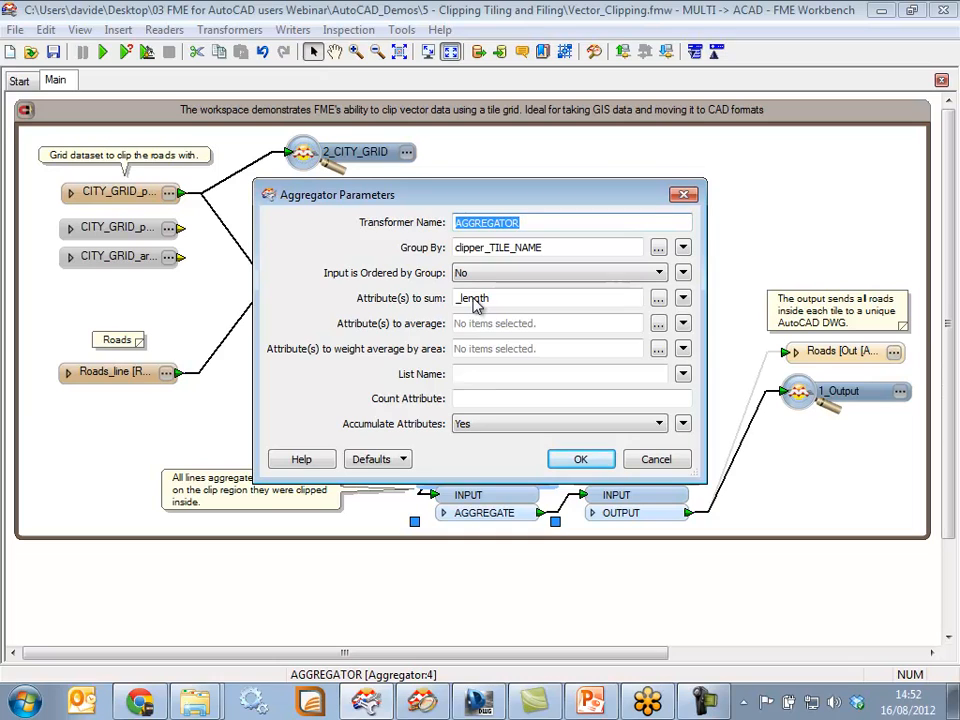
{"action": "left_click", "coordinate": [589, 460]}
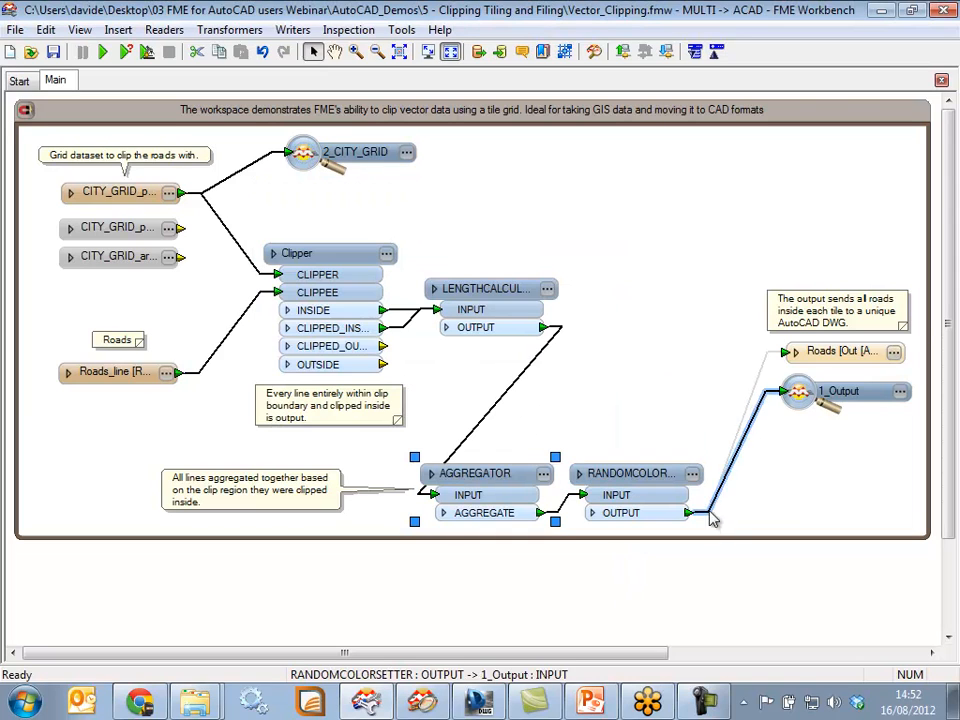
{"action": "left_click", "coordinate": [693, 476]}
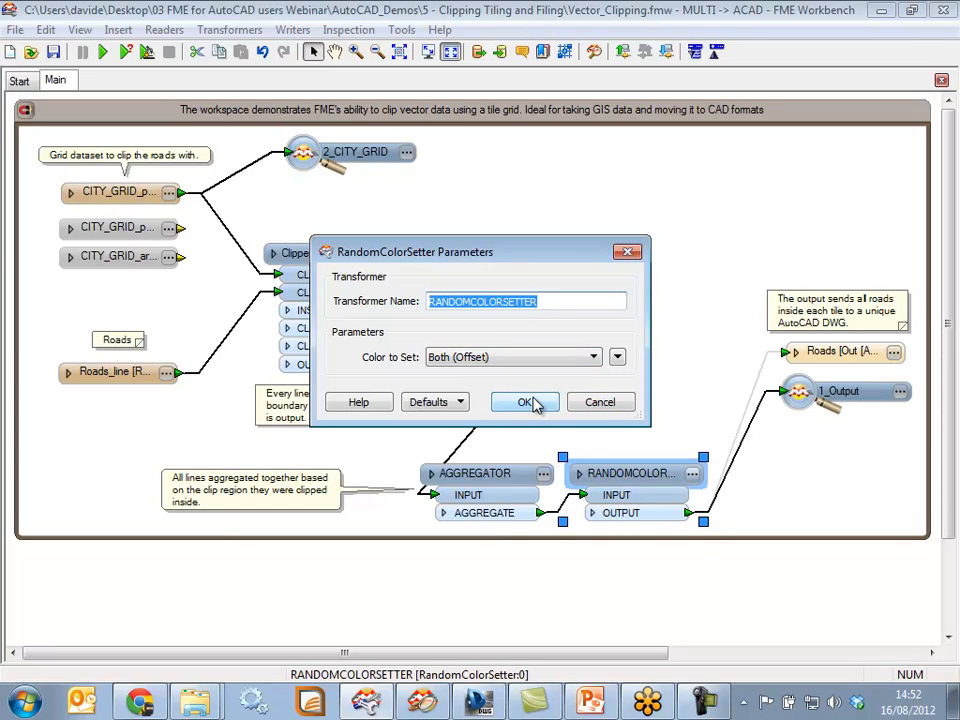
{"action": "left_click", "coordinate": [585, 401]}
Move the 1_Output inspector further below the Roads writer and run the workspace
{"action": "left_click_drag", "start_coordinate": [836, 398], "coordinate": [851, 436]}
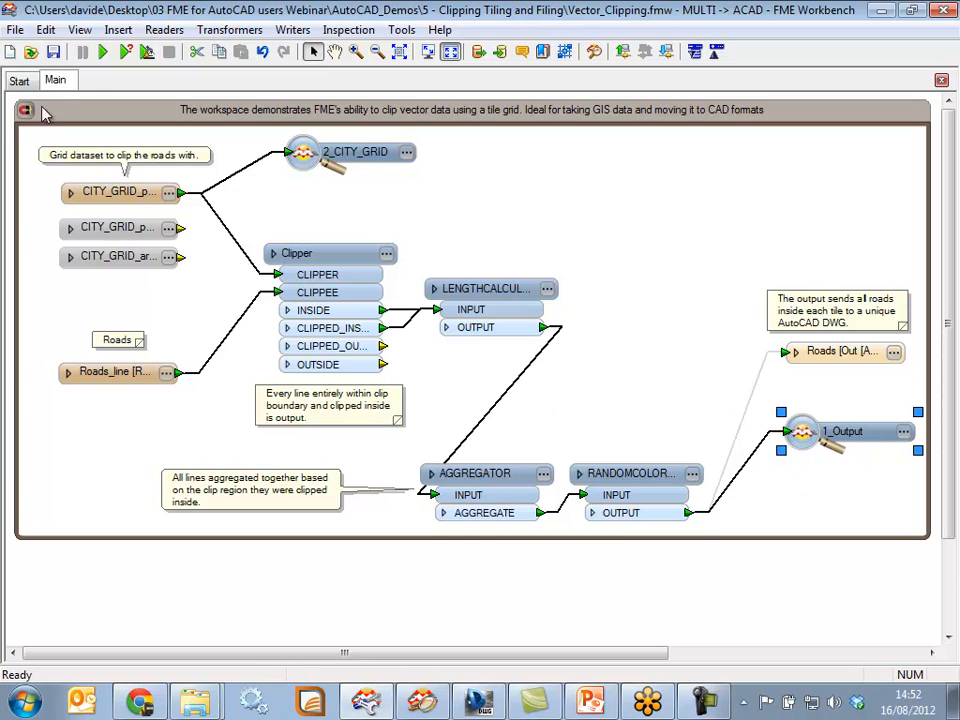
{"action": "left_click", "coordinate": [102, 50]}
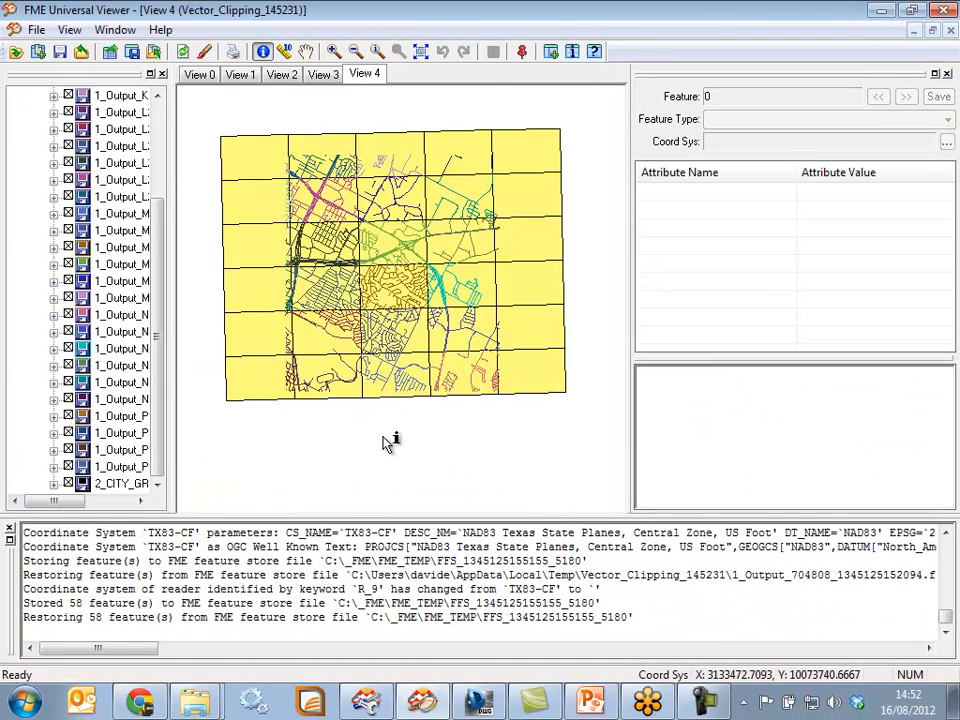
Widen the viewer's layer list and hide the 2_CITY_GRID layer so only the clipped roads are drawn
{"action": "left_click_drag", "start_coordinate": [160, 337], "coordinate": [282, 222]}
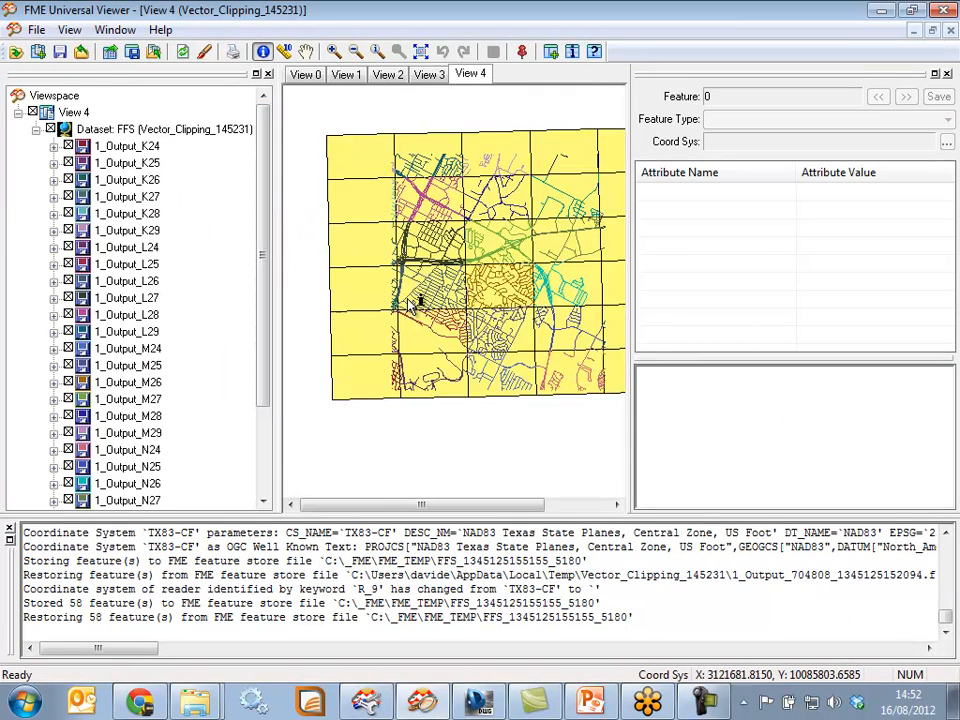
{"action": "scroll", "coordinate": [237, 207], "scroll_direction": "down", "scroll_amount": 3}
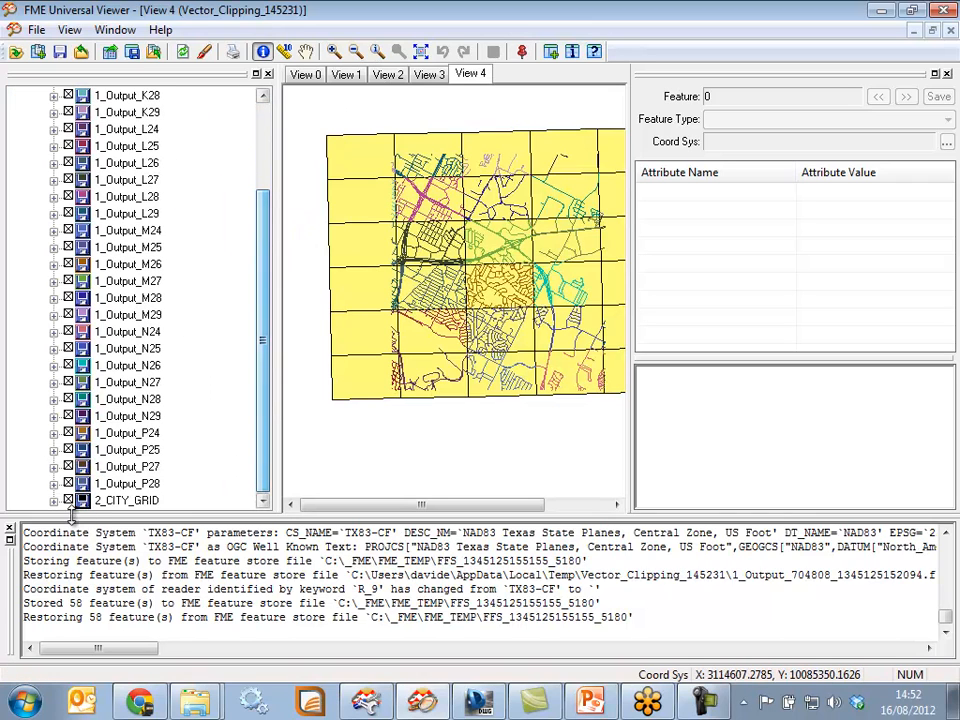
{"action": "left_click", "coordinate": [68, 500]}
{"action": "left_click_drag", "start_coordinate": [258, 435], "coordinate": [258, 348]}
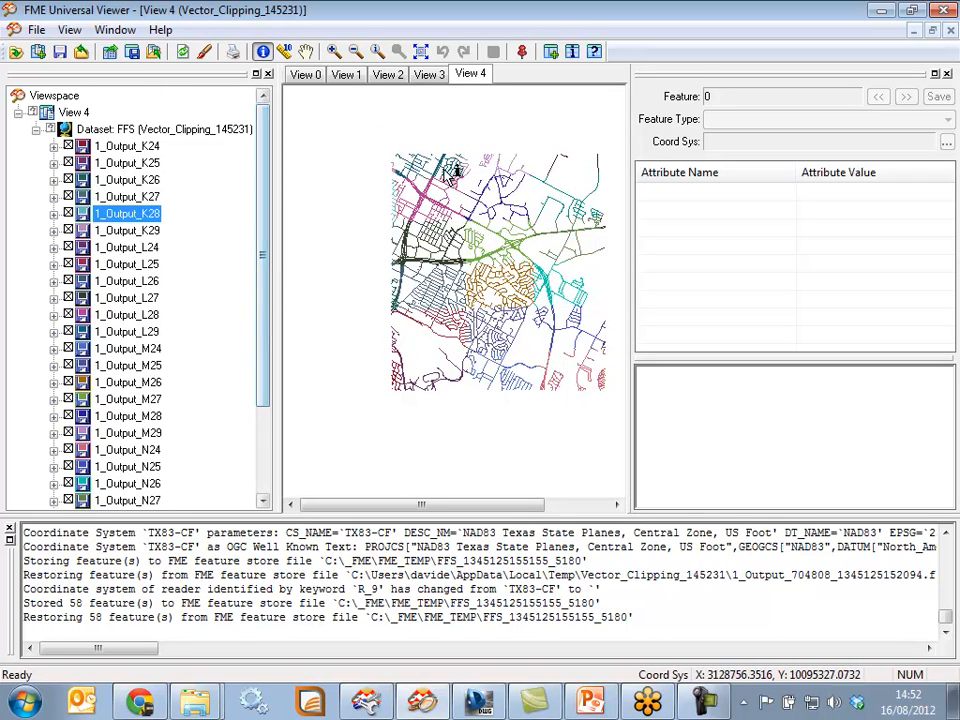
Query the aggregated roads of individual tiles near the map's centre for their attributes
{"action": "left_click", "coordinate": [336, 51]}
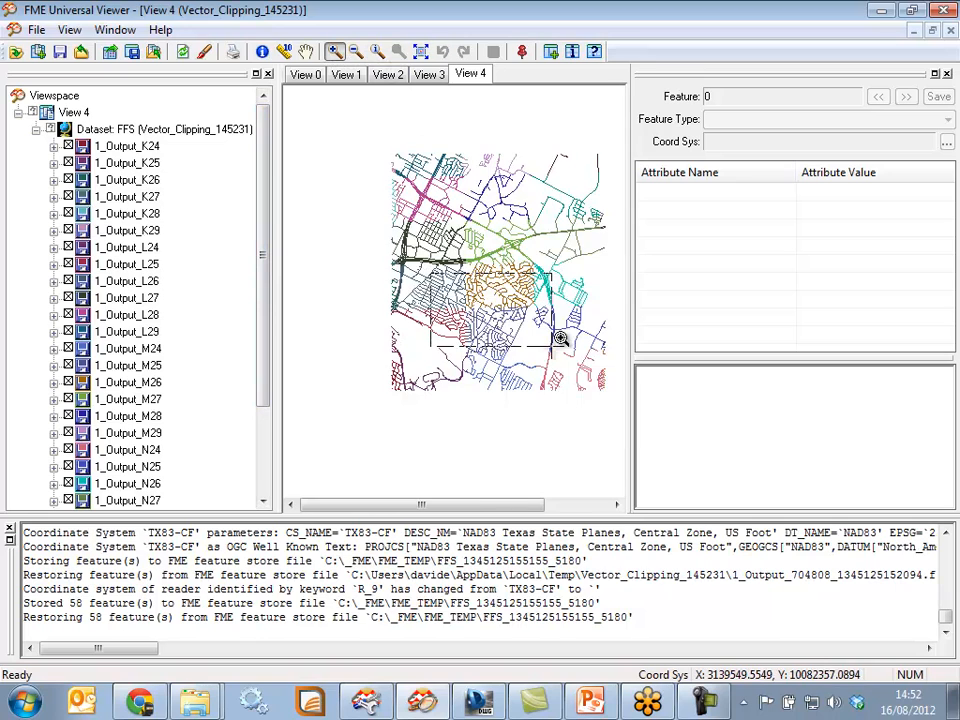
{"action": "left_click_drag", "start_coordinate": [432, 245], "coordinate": [543, 377]}
{"action": "left_click", "coordinate": [262, 51]}
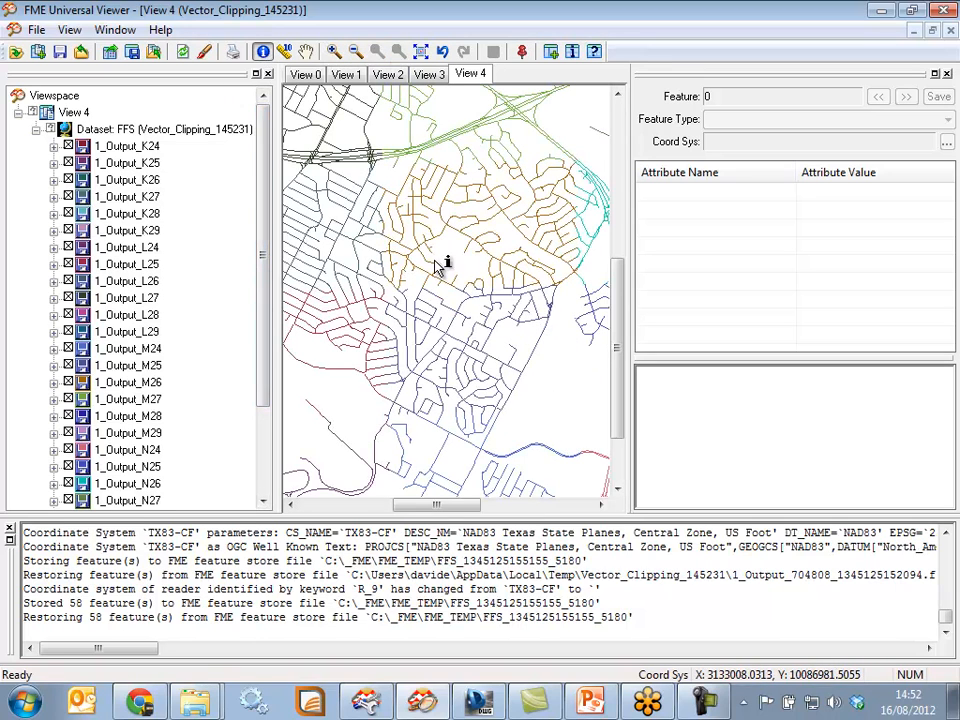
{"action": "left_click", "coordinate": [479, 265]}
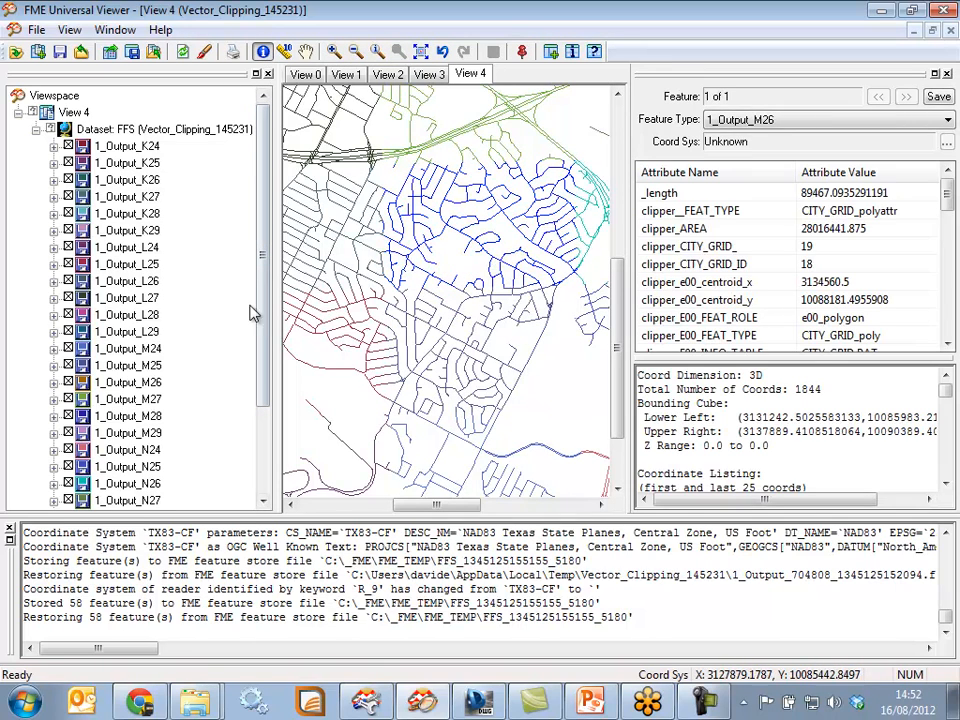
{"action": "left_click", "coordinate": [489, 381]}
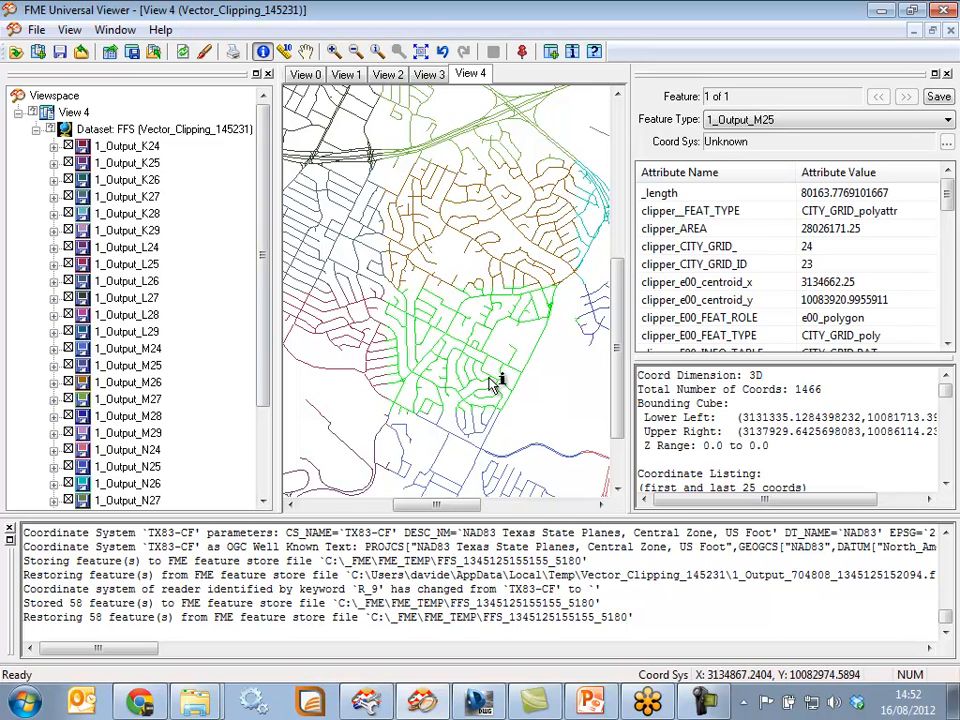
Show the 2_CITY_GRID layer again and query the roads where they are cut at a tile corner
{"action": "scroll", "coordinate": [262, 308], "scroll_direction": "down", "scroll_amount": 3}
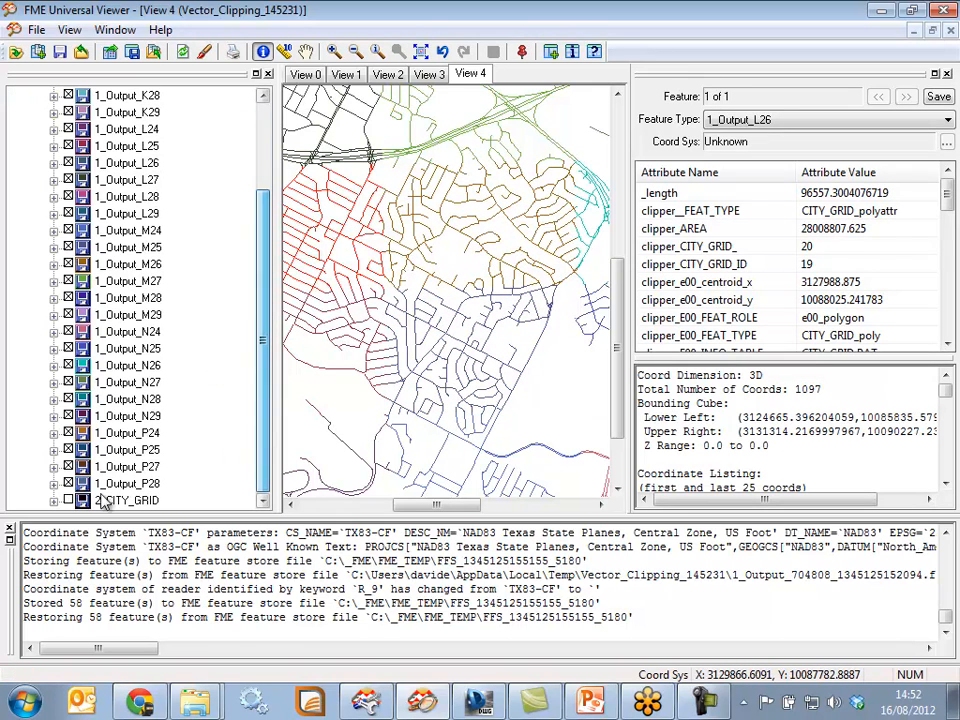
{"action": "left_click", "coordinate": [334, 51]}
{"action": "left_click", "coordinate": [410, 320]}
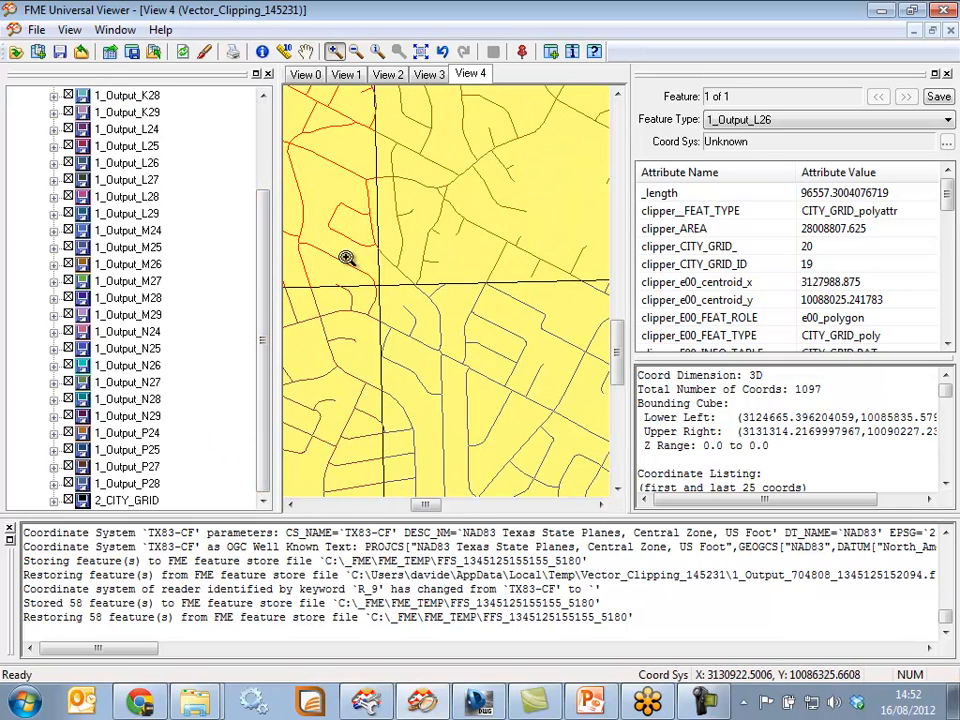
{"action": "left_click", "coordinate": [385, 285]}
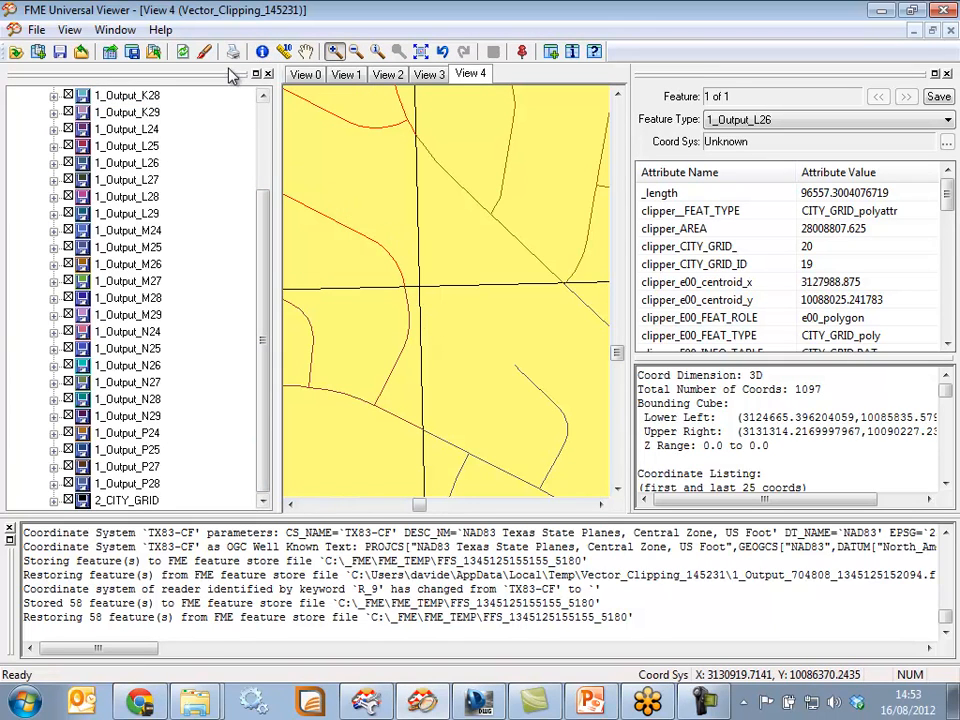
{"action": "left_click", "coordinate": [263, 52]}
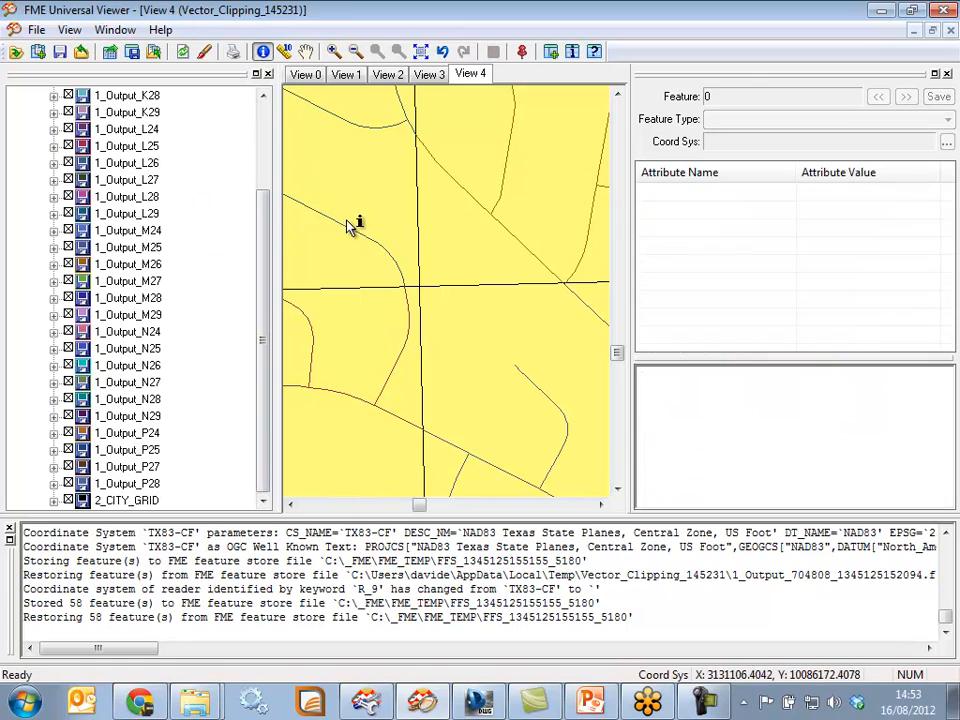
{"action": "left_click", "coordinate": [406, 291]}
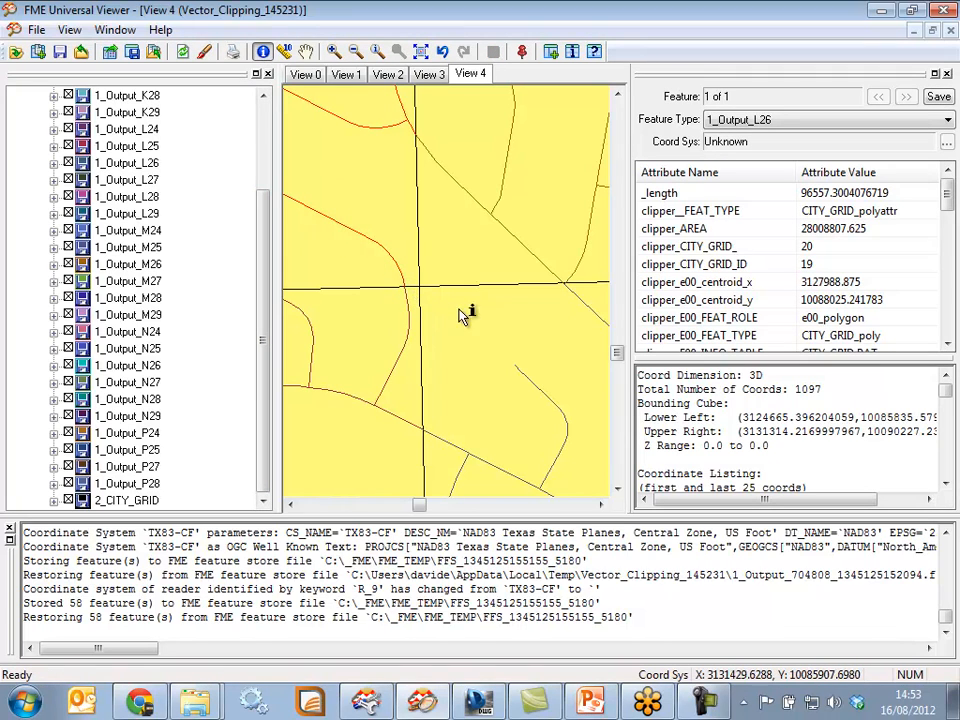
{"action": "left_click", "coordinate": [561, 294]}
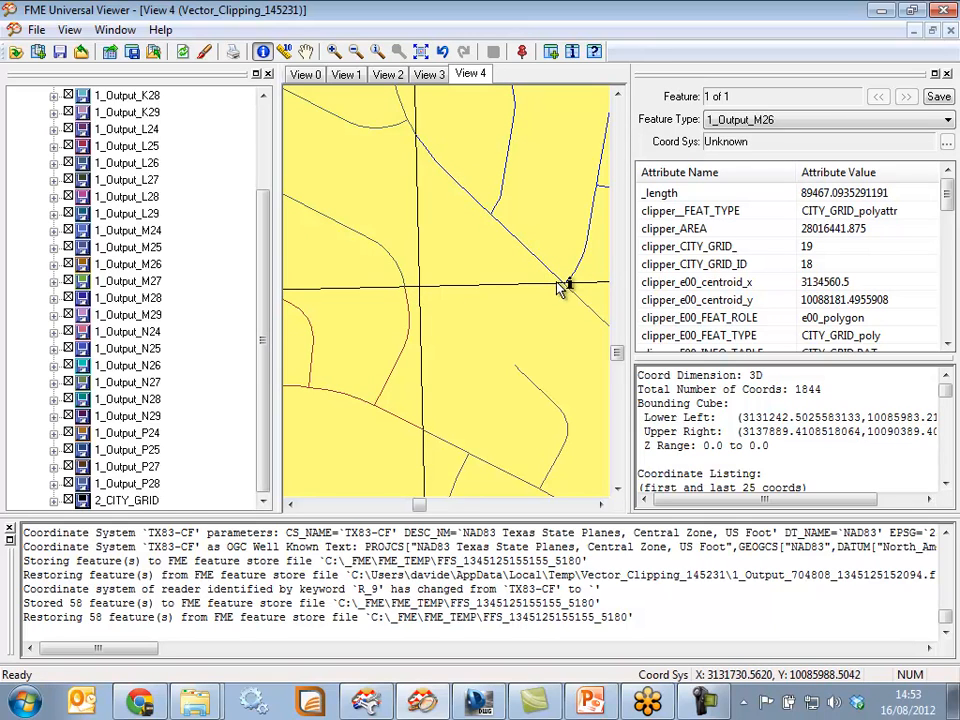
Return to FME Workbench and display the Navigator and Log alongside the workspace canvas
{"action": "left_click", "coordinate": [881, 10]}
{"action": "left_click_drag", "start_coordinate": [708, 522], "coordinate": [708, 552]}
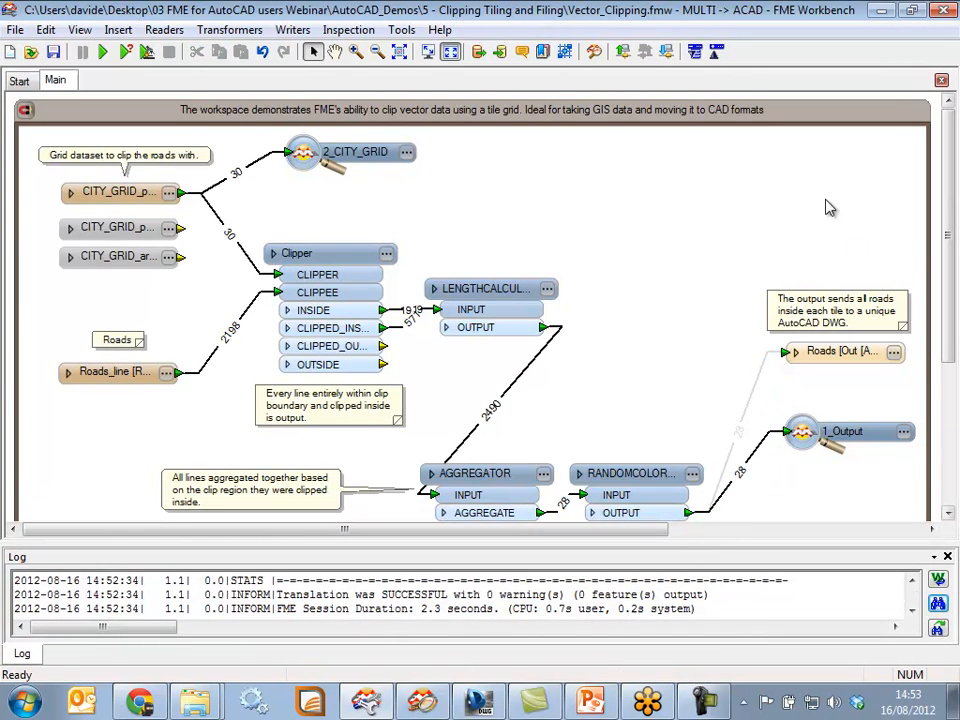
{"action": "left_click", "coordinate": [425, 52]}
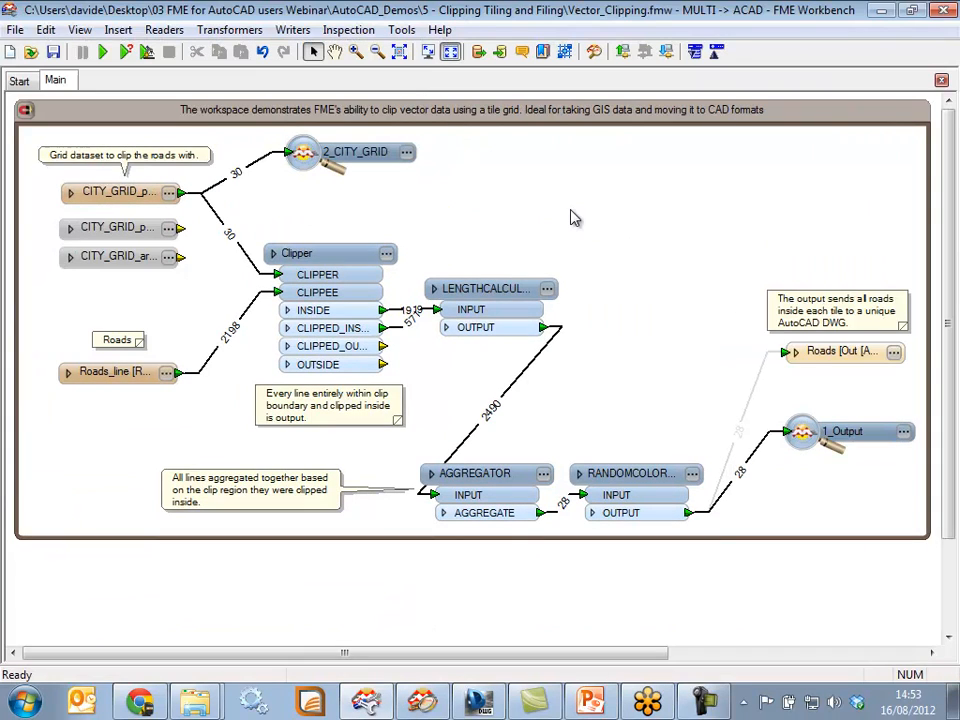
{"action": "key", "text": "F11"}
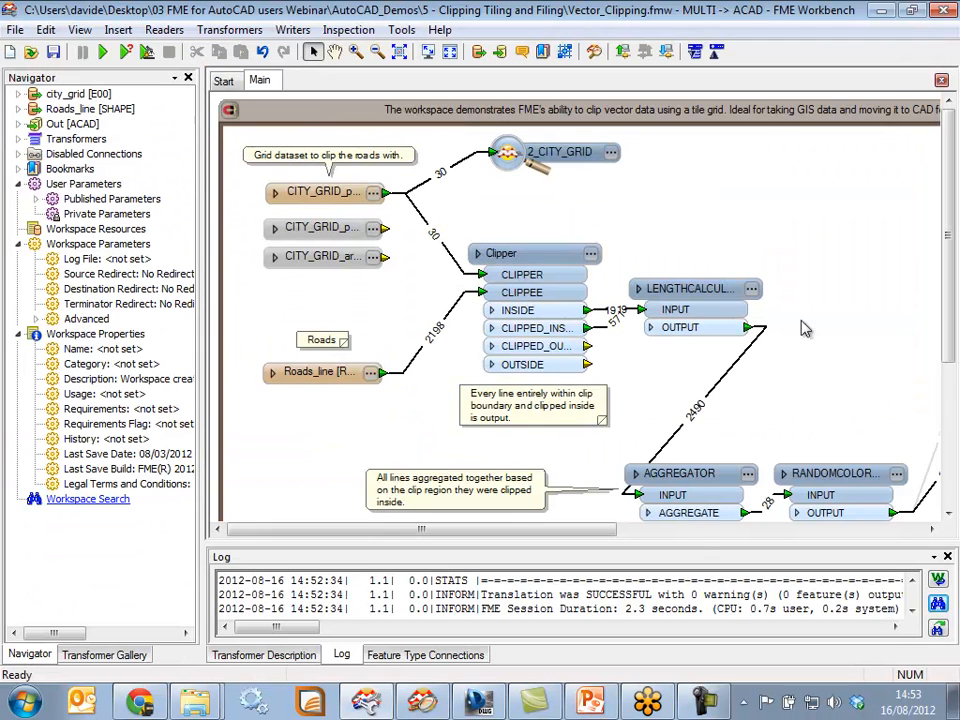
Enable the connection from RANDOMCOLORSETTER to the Roads writer and disable its connection to the 1_Output inspector
{"action": "scroll", "coordinate": [693, 531], "scroll_direction": "down", "scroll_amount": 5}
{"action": "scroll", "coordinate": [672, 532], "scroll_direction": "right", "scroll_amount": 3}
{"action": "scroll", "coordinate": [674, 537], "scroll_direction": "right", "scroll_amount": 3}
{"action": "right_click", "coordinate": [707, 285]}
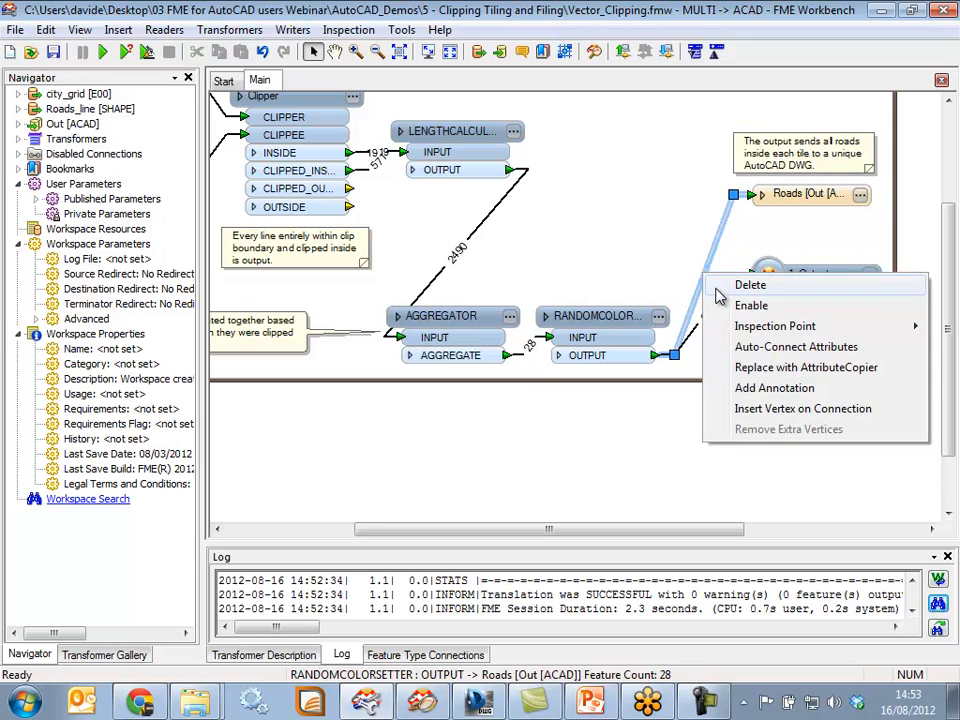
{"action": "left_click", "coordinate": [735, 305]}
{"action": "right_click", "coordinate": [729, 283]}
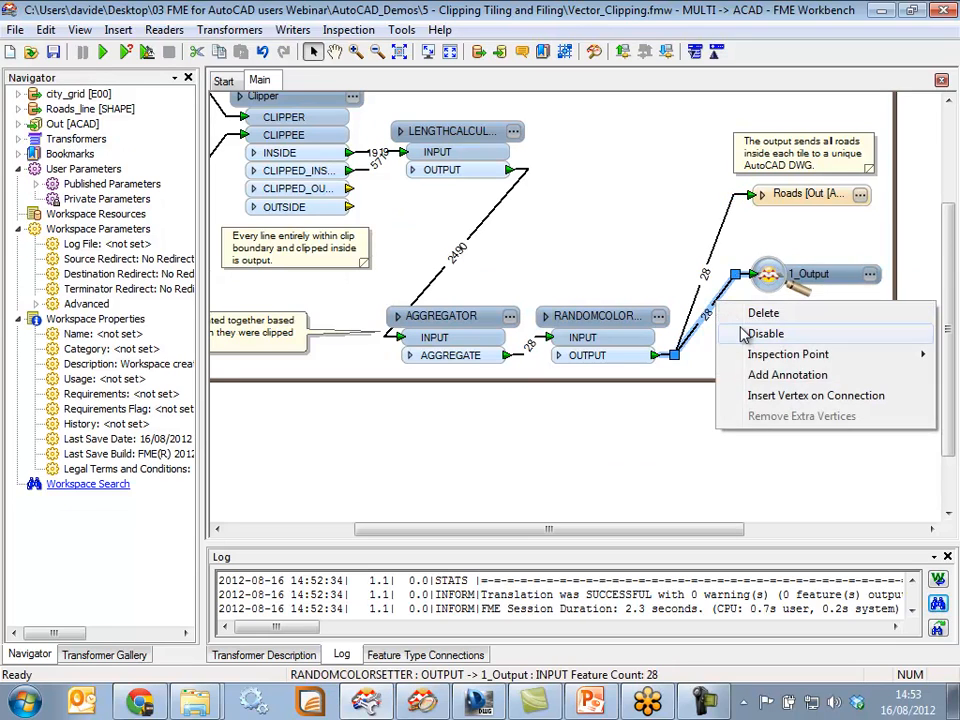
{"action": "left_click", "coordinate": [752, 337]}
{"action": "left_click", "coordinate": [793, 340]}
Disable the 2_CITY_GRID inspector transformer
{"action": "left_click_drag", "start_coordinate": [946, 330], "coordinate": [948, 231]}
{"action": "right_click", "coordinate": [335, 162]}
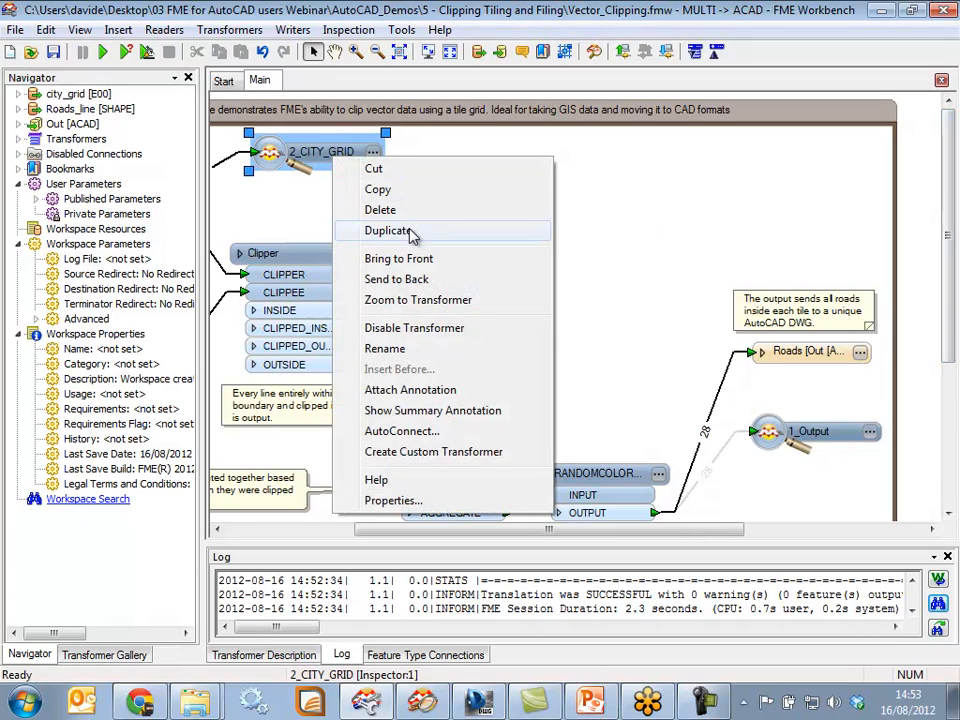
{"action": "left_click", "coordinate": [432, 336]}
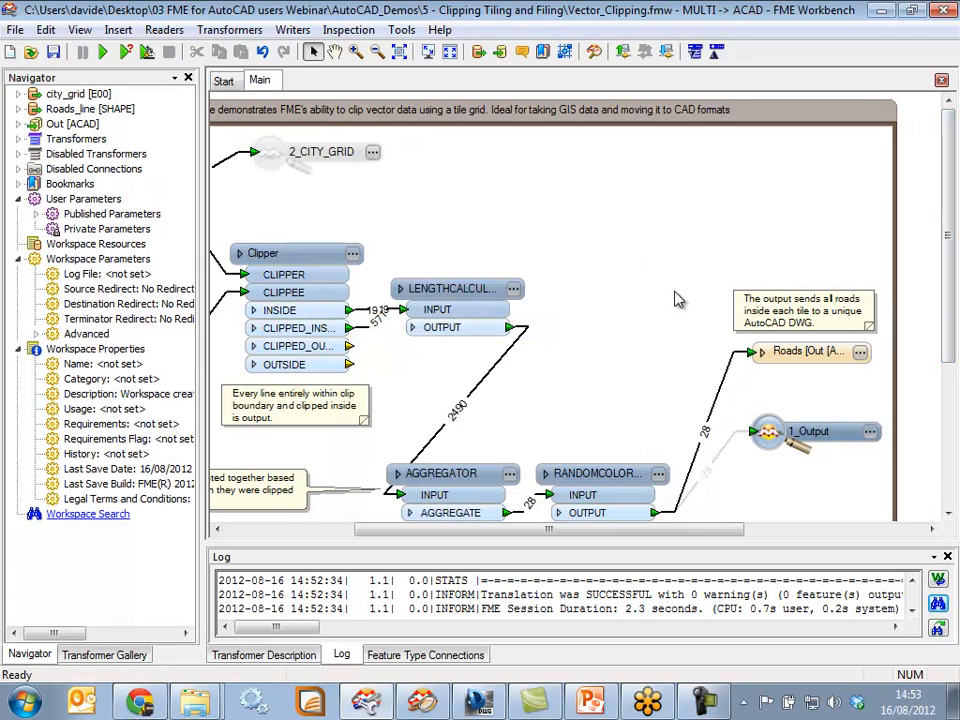
Check the general feature type properties of the Roads AutoCAD writer, including its name and fanout setting
{"action": "left_click", "coordinate": [860, 353]}
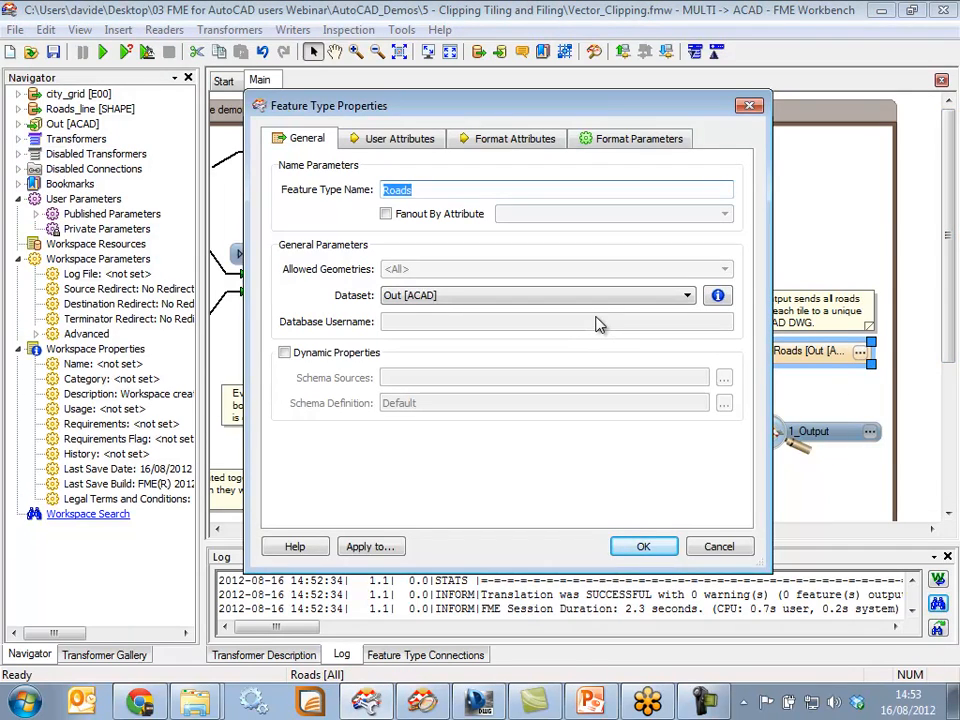
{"action": "left_click", "coordinate": [664, 549]}
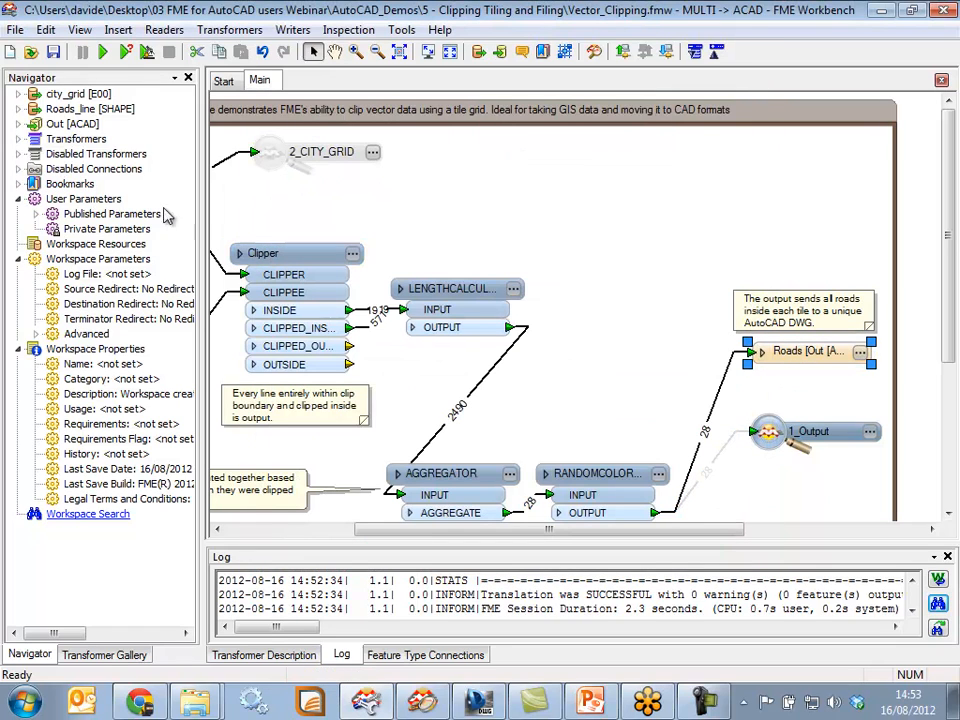
Review the dataset fanout parameters of the Out [ACAD] writer, including the fanout directory, attribute and suffix
{"action": "left_click", "coordinate": [18, 124]}
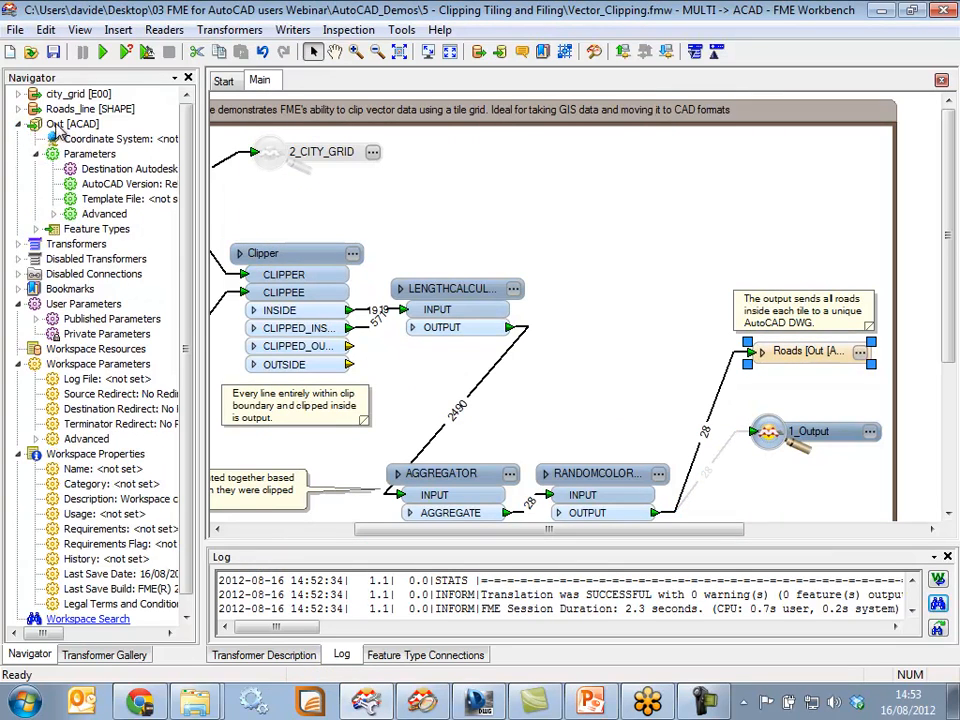
{"action": "left_click", "coordinate": [53, 214]}
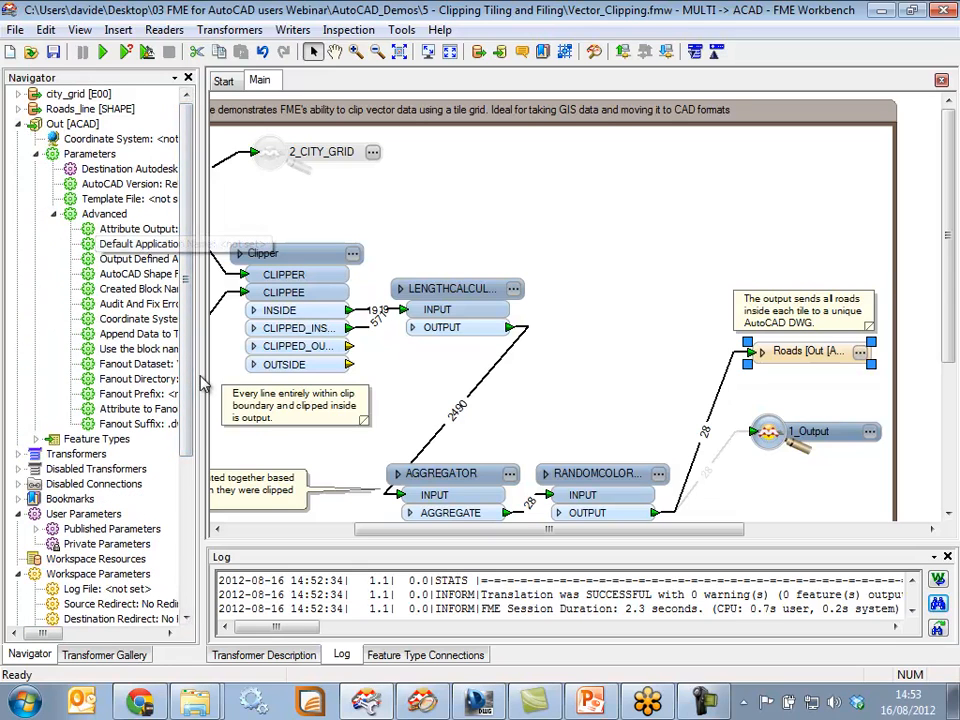
{"action": "left_click_drag", "start_coordinate": [204, 387], "coordinate": [316, 383]}
{"action": "double_click", "coordinate": [143, 368]}
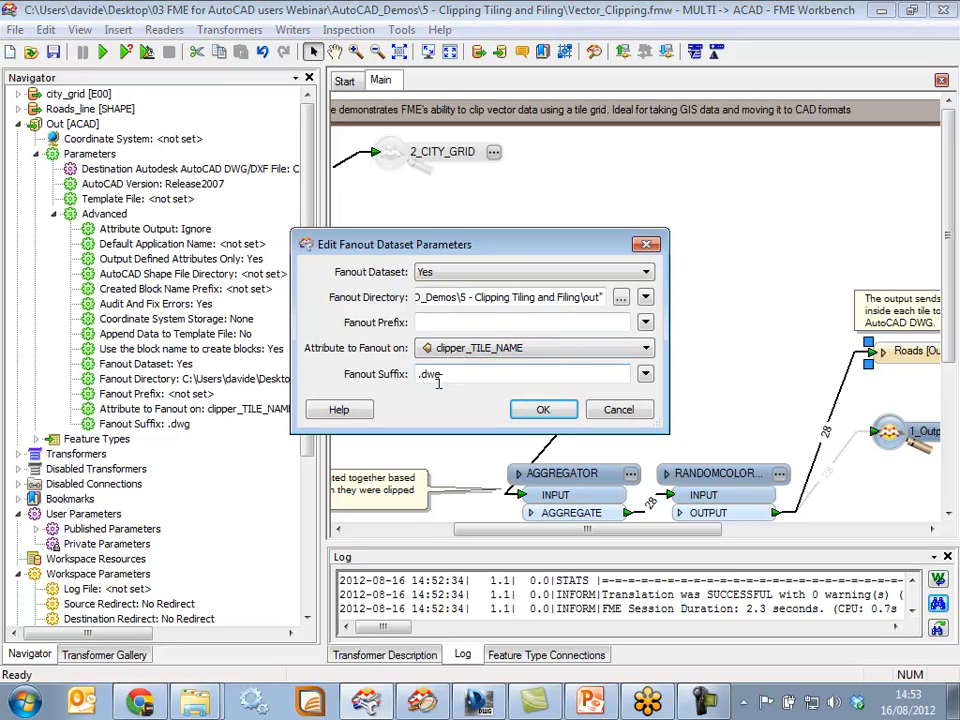
{"action": "left_click", "coordinate": [545, 408]}
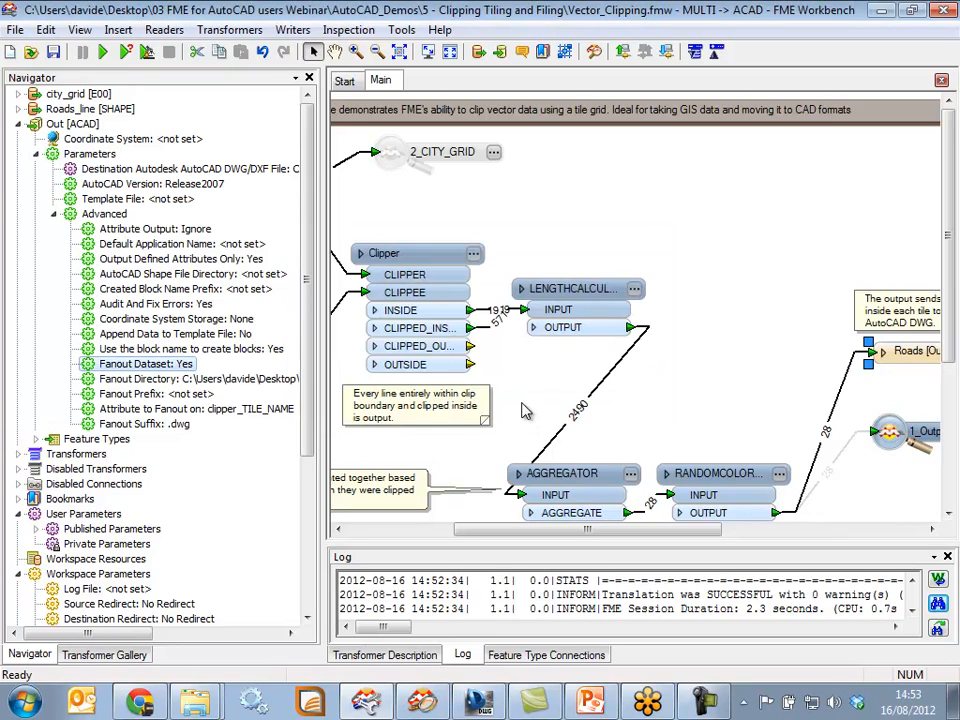
Run the Vector_Clipping workspace and open its out folder in Windows Explorer to watch the tile DWGs being written
{"action": "left_click", "coordinate": [104, 51]}
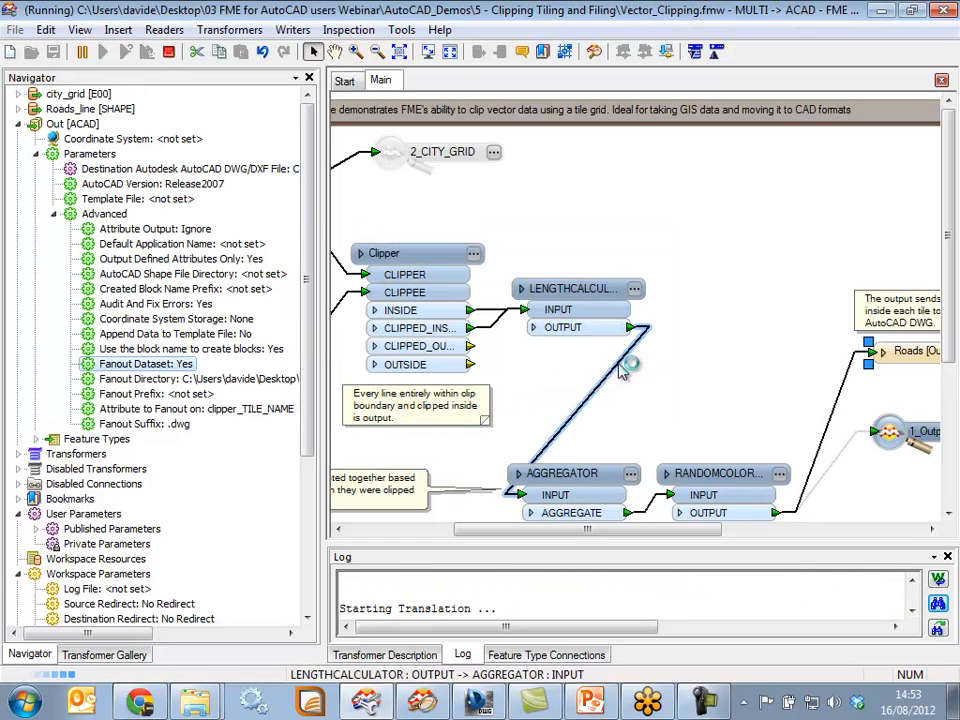
{"action": "mouse_move", "coordinate": [245, 697]}
{"action": "left_click", "coordinate": [392, 669]}
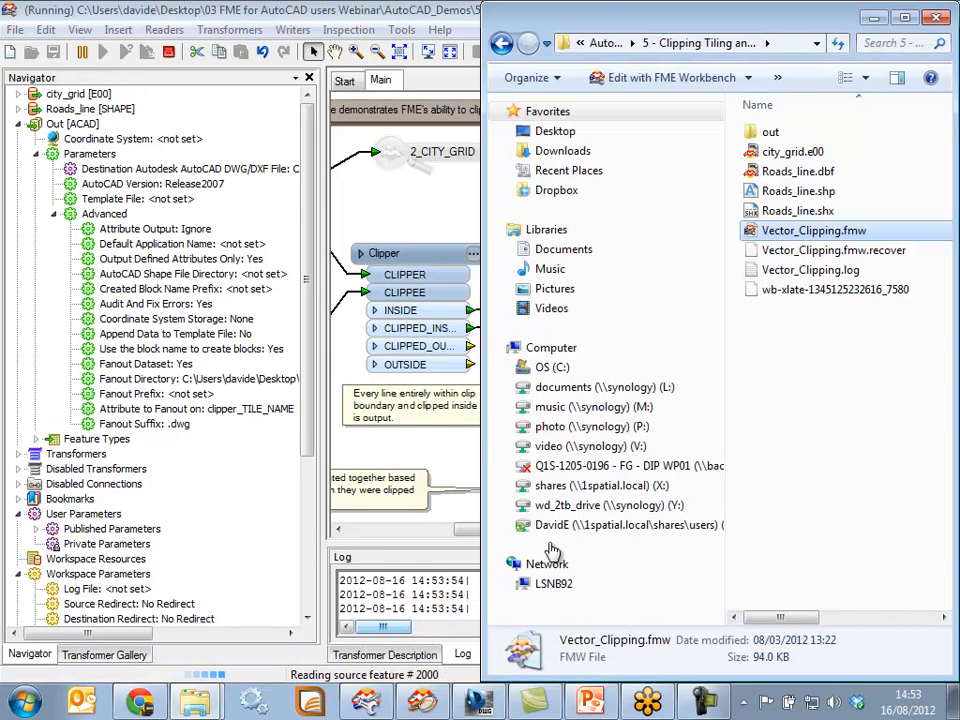
{"action": "double_click", "coordinate": [770, 131]}
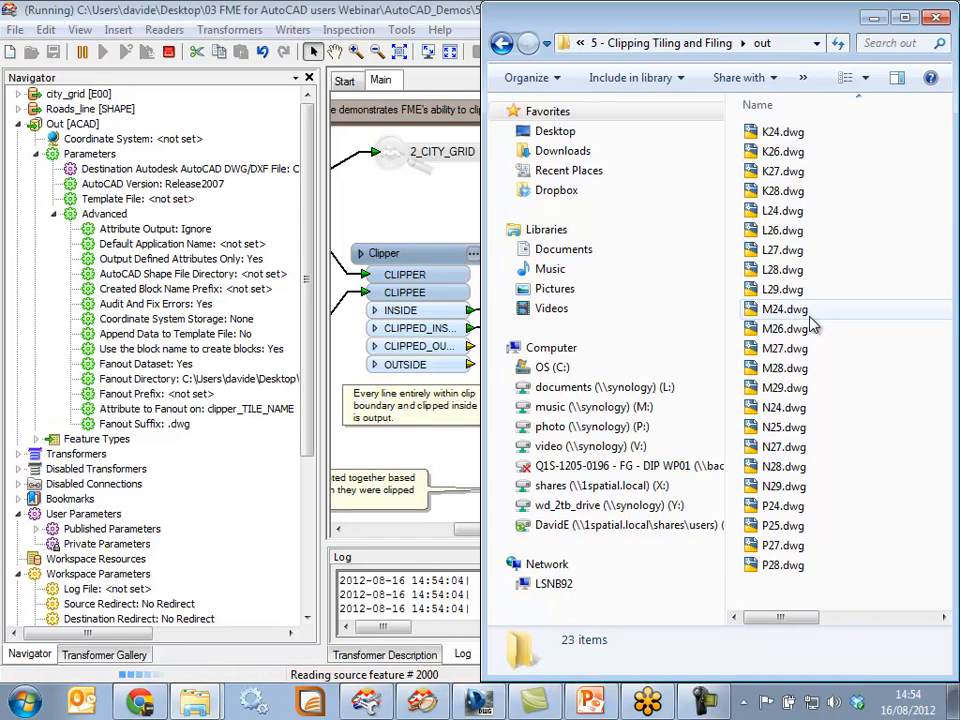
Open L27.dwg in FME Universal Viewer with the Autodesk AutoCAD DWG/DXF format and inspect the attributes of one road line
{"action": "right_click", "coordinate": [785, 269]}
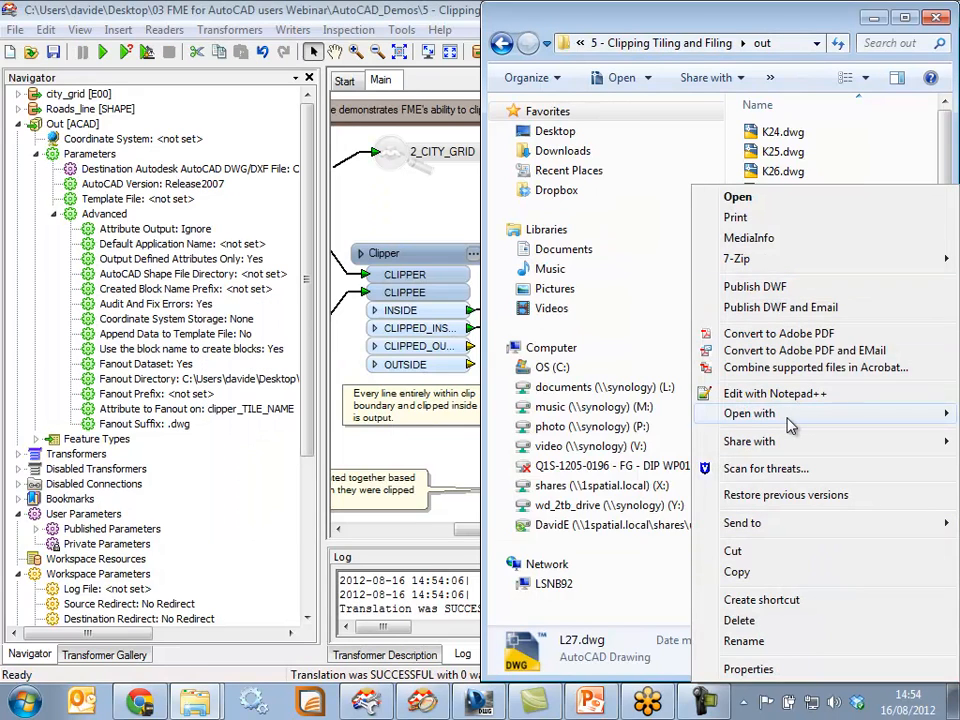
{"action": "mouse_move", "coordinate": [745, 427]}
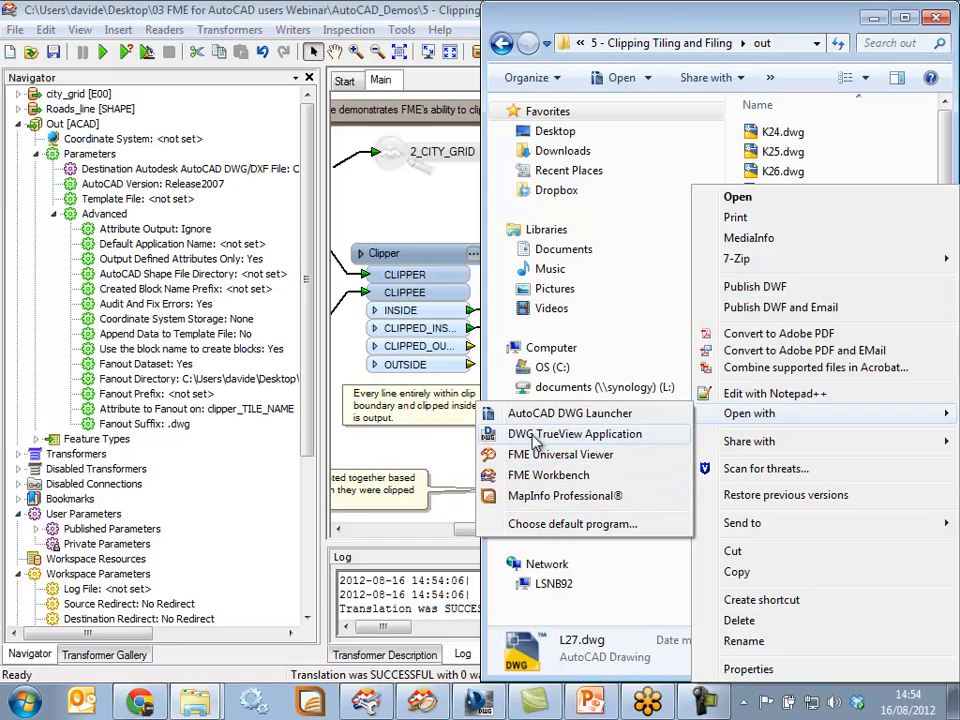
{"action": "left_click", "coordinate": [540, 474]}
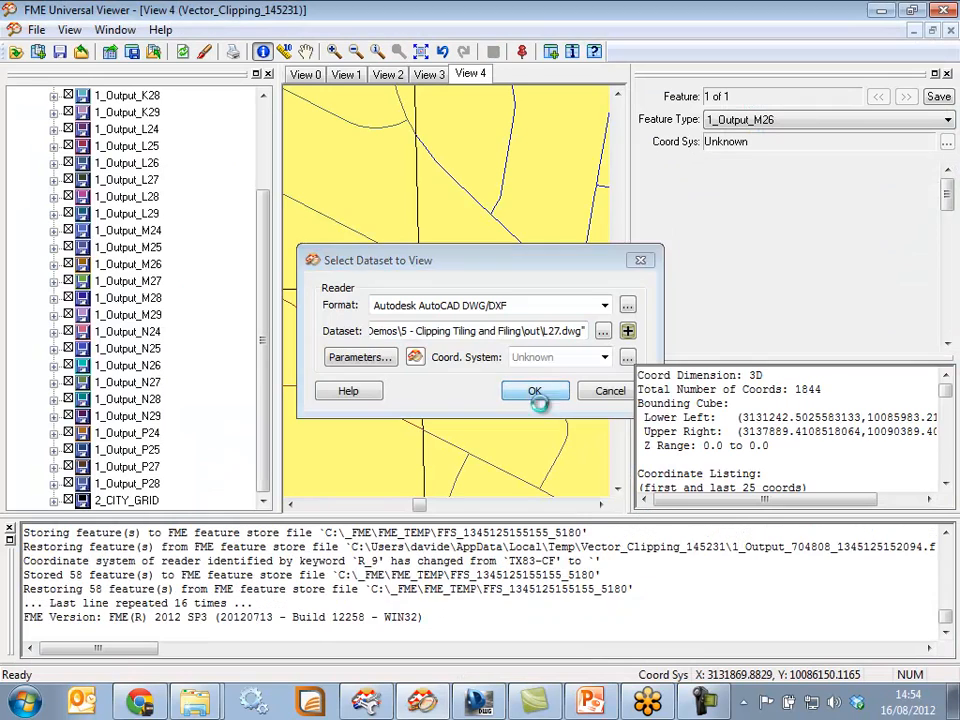
{"action": "left_click", "coordinate": [544, 396]}
{"action": "left_click", "coordinate": [452, 208]}
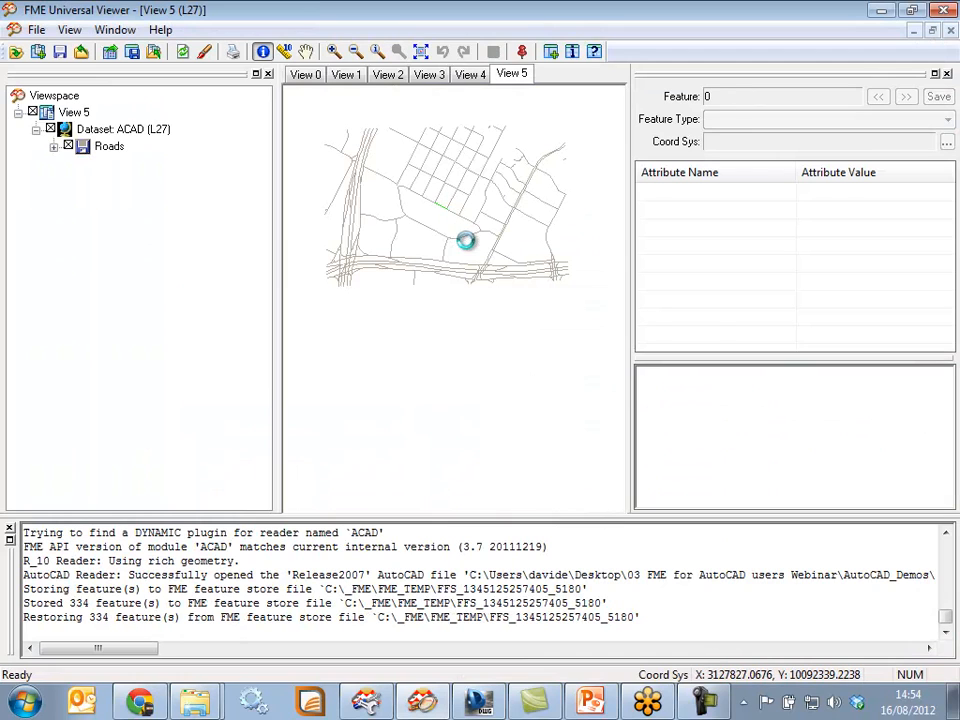
{"action": "mouse_move", "coordinate": [947, 231]}
{"action": "left_mouse_down"}
{"action": "mouse_move", "coordinate": [950, 343]}
{"action": "mouse_move", "coordinate": [949, 206]}
{"action": "left_mouse_up"}
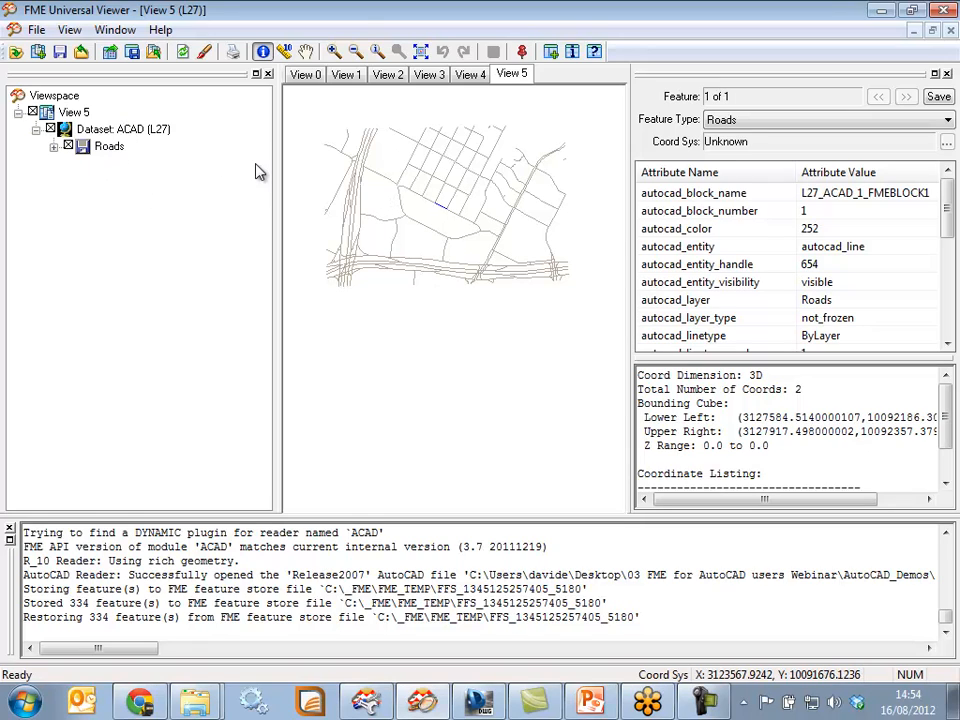
Minimise FME Universal Viewer and close FME Workbench without saving the changes to Vector_Clipping.fmw
{"action": "left_click", "coordinate": [881, 10]}
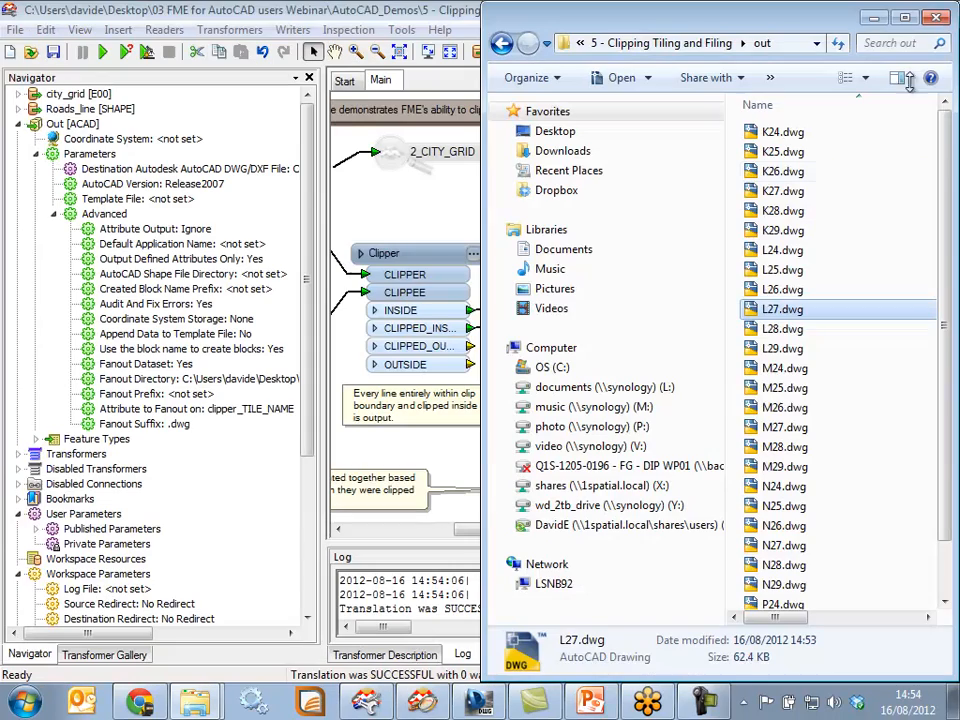
{"action": "left_click", "coordinate": [435, 231]}
{"action": "left_click", "coordinate": [944, 14]}
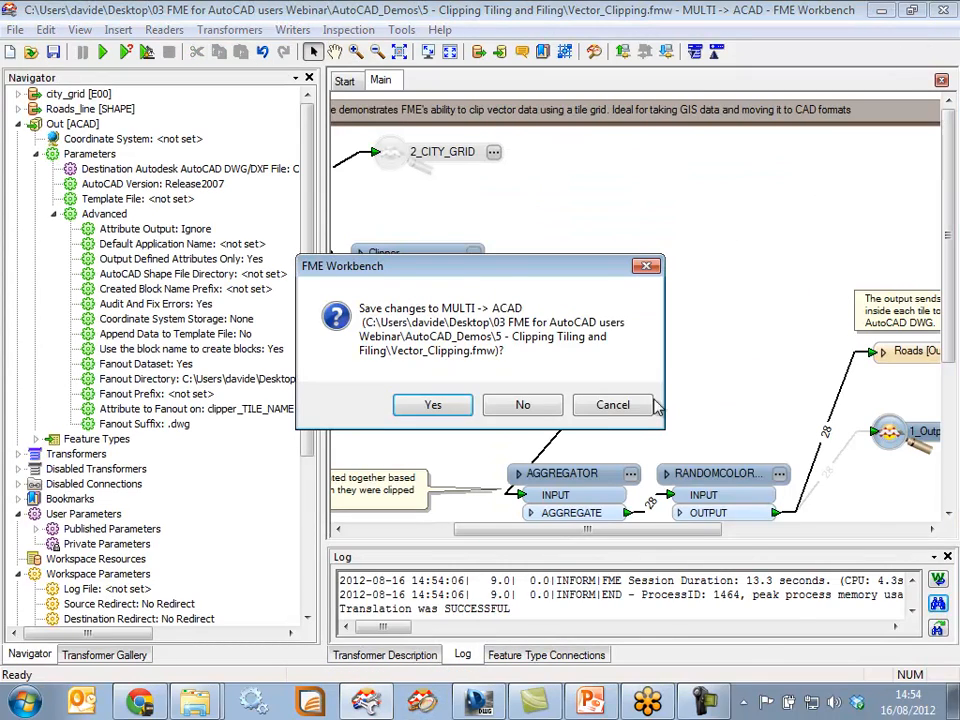
{"action": "left_click", "coordinate": [536, 403]}
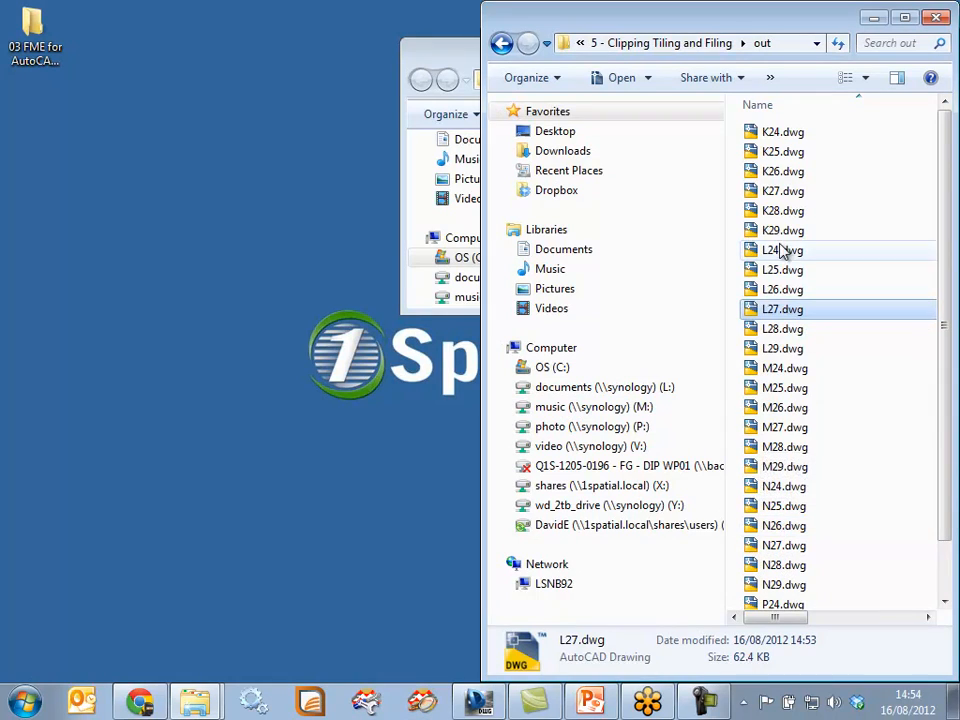
Switch to PowerPoint, start the slide show from the Tiling and Filing slide and advance to "FME as an application extender"
{"action": "left_click", "coordinate": [590, 702]}
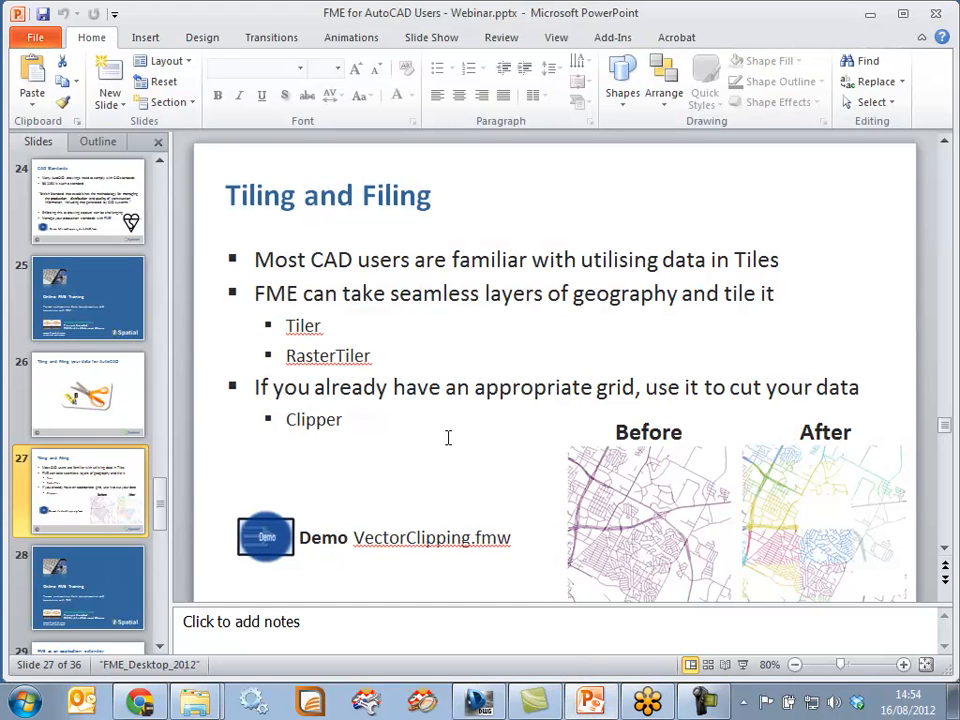
{"action": "left_click", "coordinate": [742, 664]}
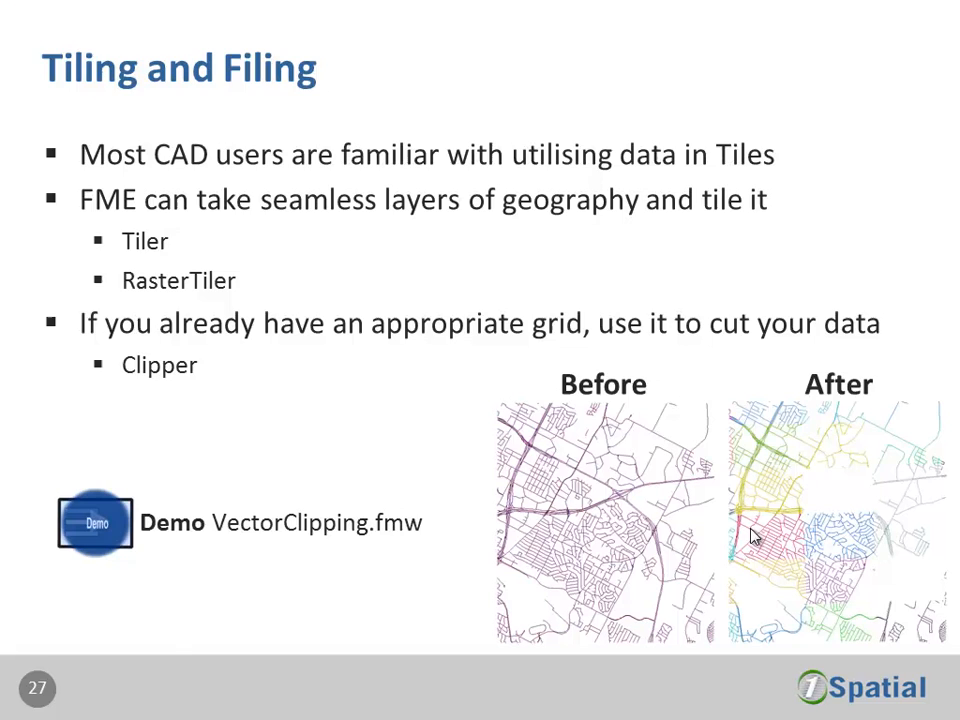
{"action": "left_click", "coordinate": [752, 528]}
{"action": "left_click", "coordinate": [755, 531]}
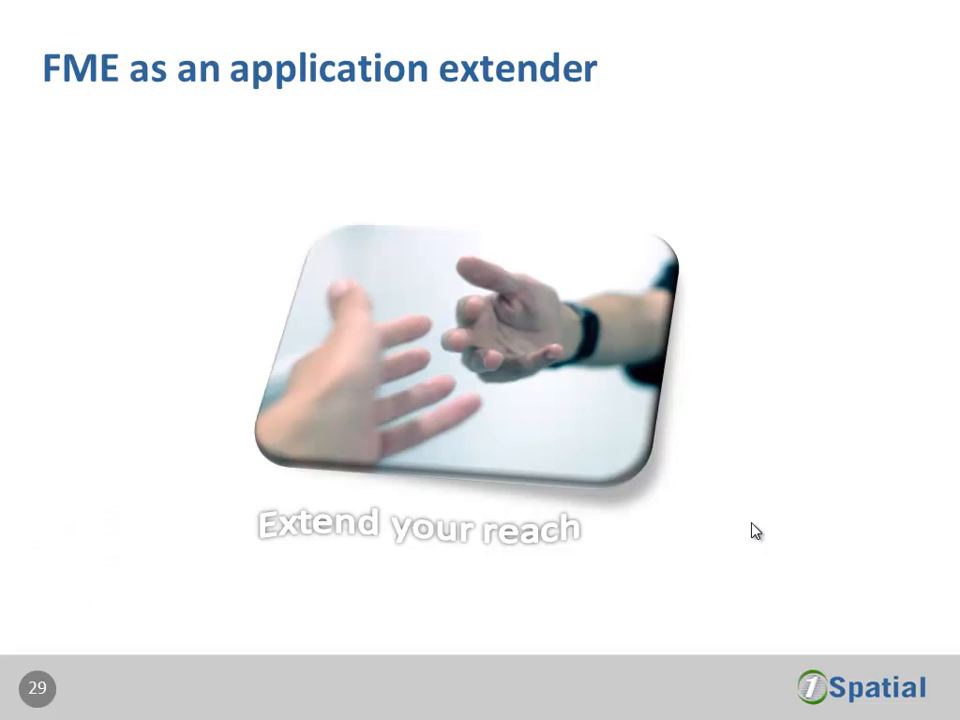